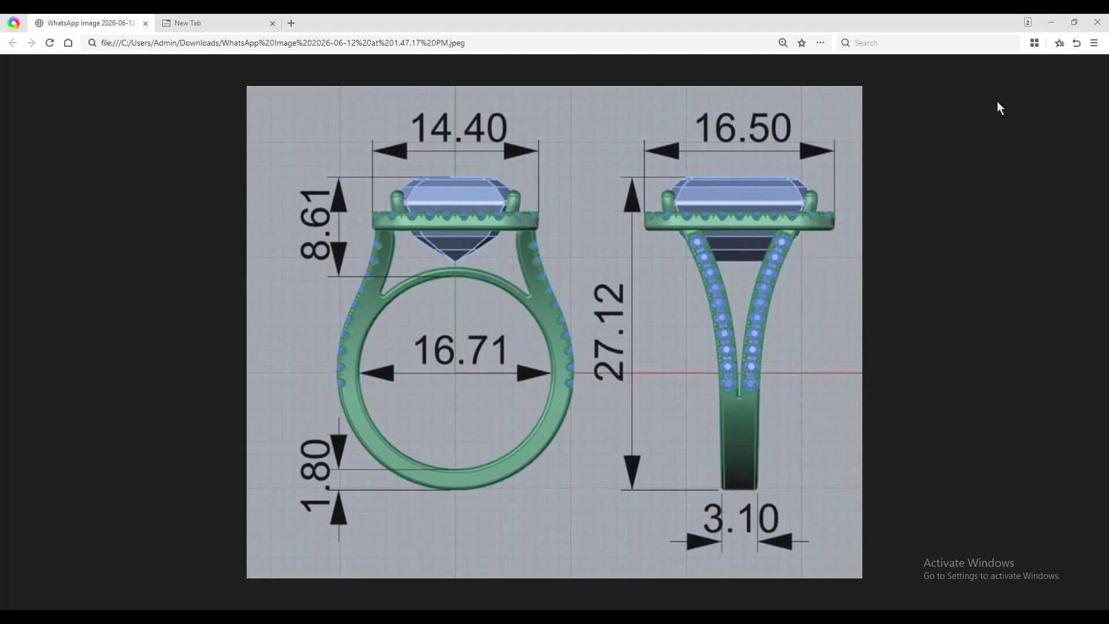
Switch to Matrix and examine the emerald-cut gem and the ring rail in a maximized Perspective view
key("alt+Tab")
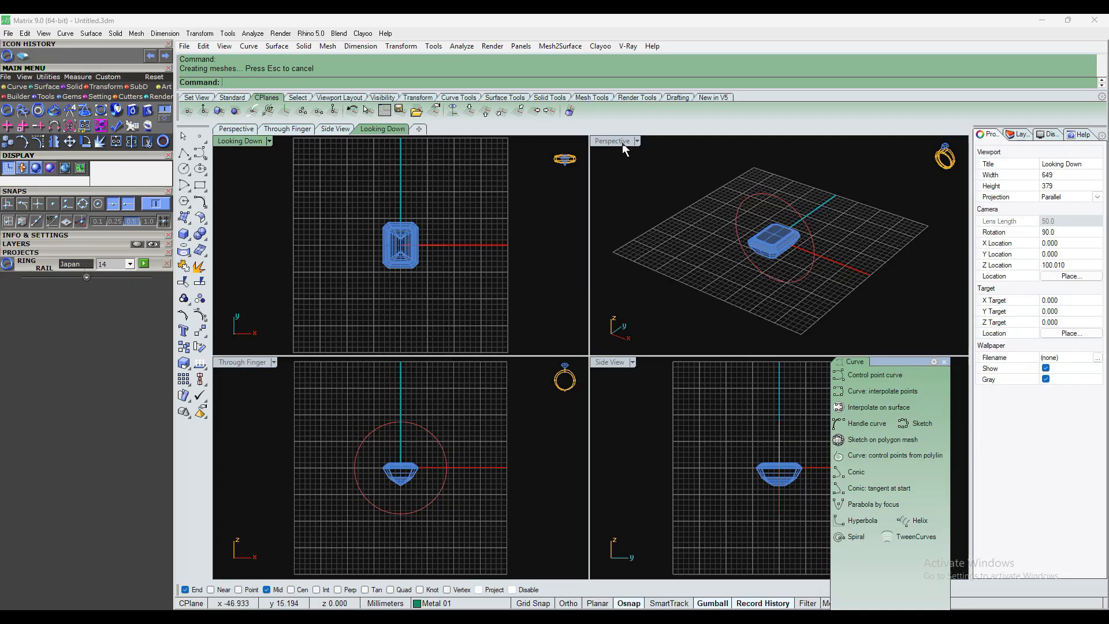
double_click(606, 142)
right_click_drag(605, 146, 609, 279)
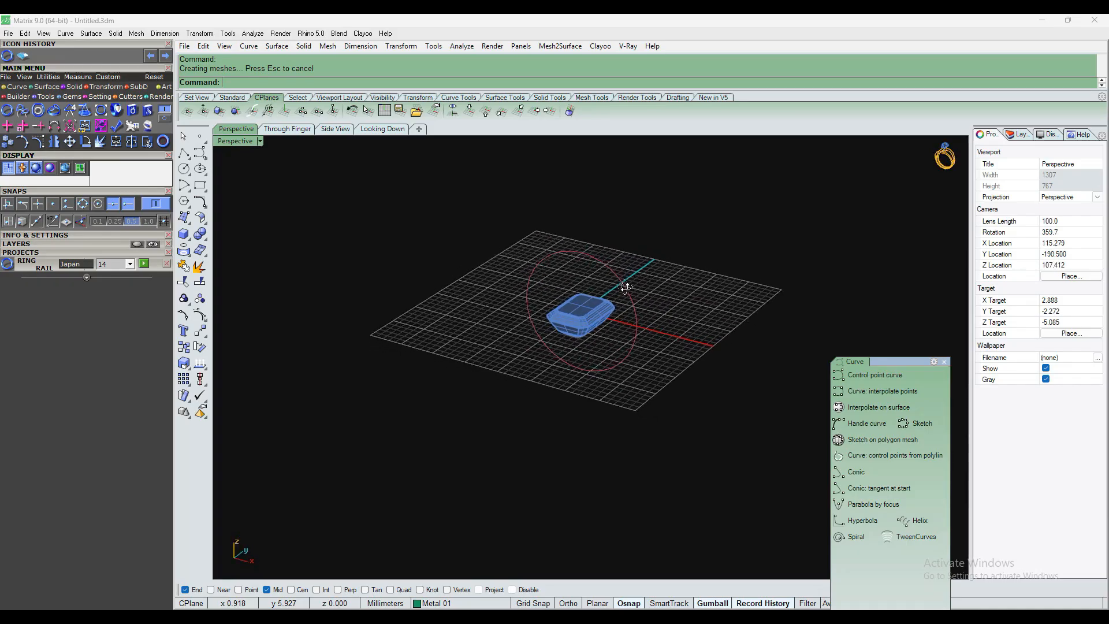
scroll(608, 272, "up", 4)
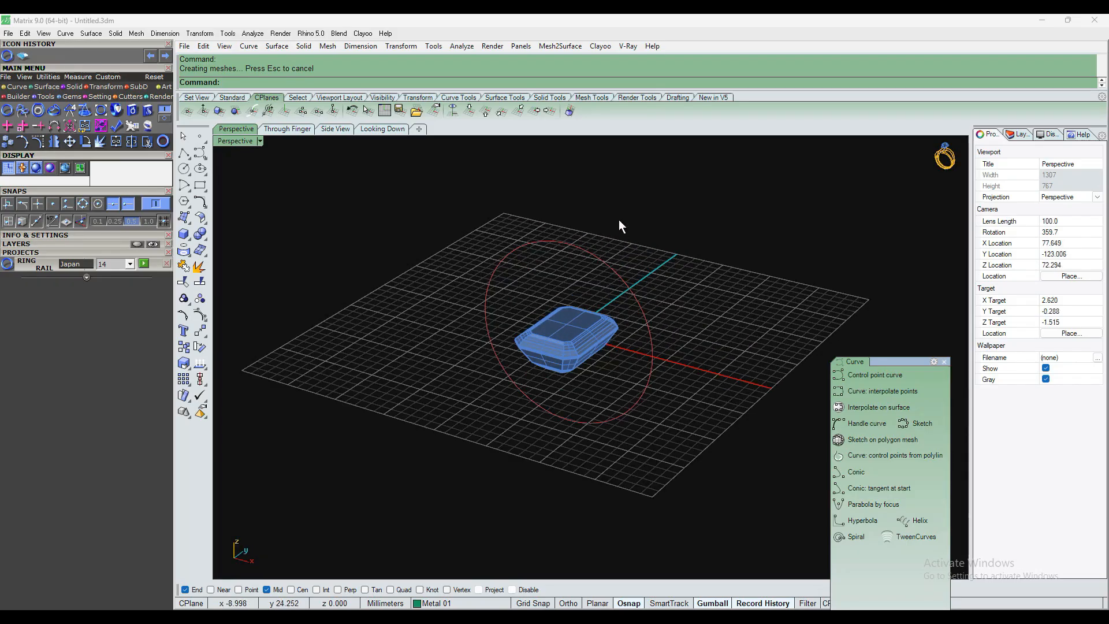
left_click(574, 330)
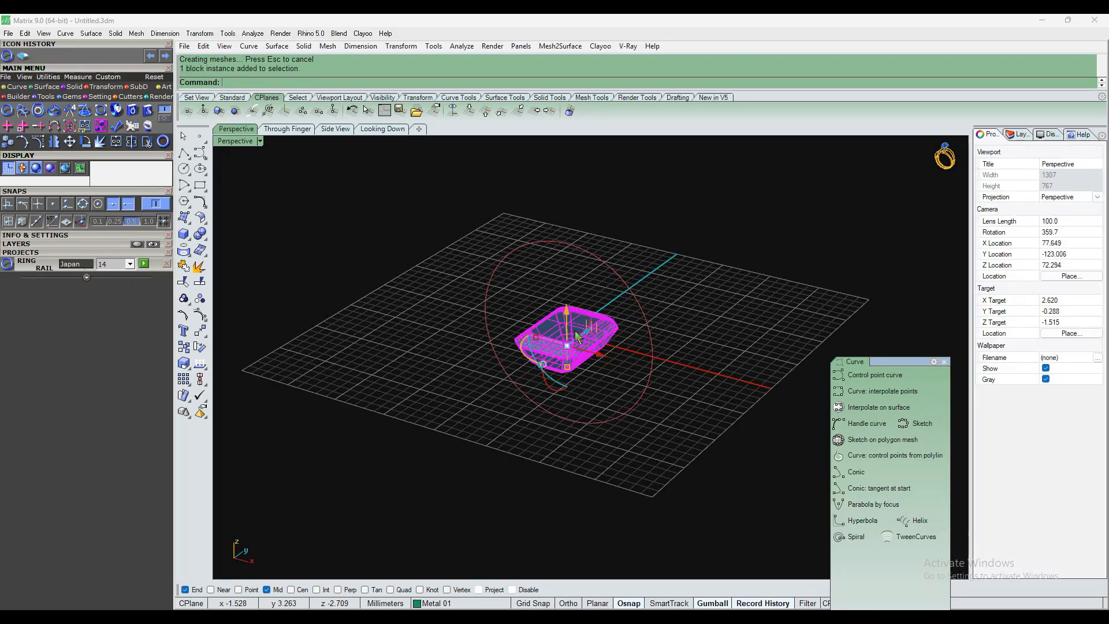
left_click(572, 242, "shift")
left_click(635, 242)
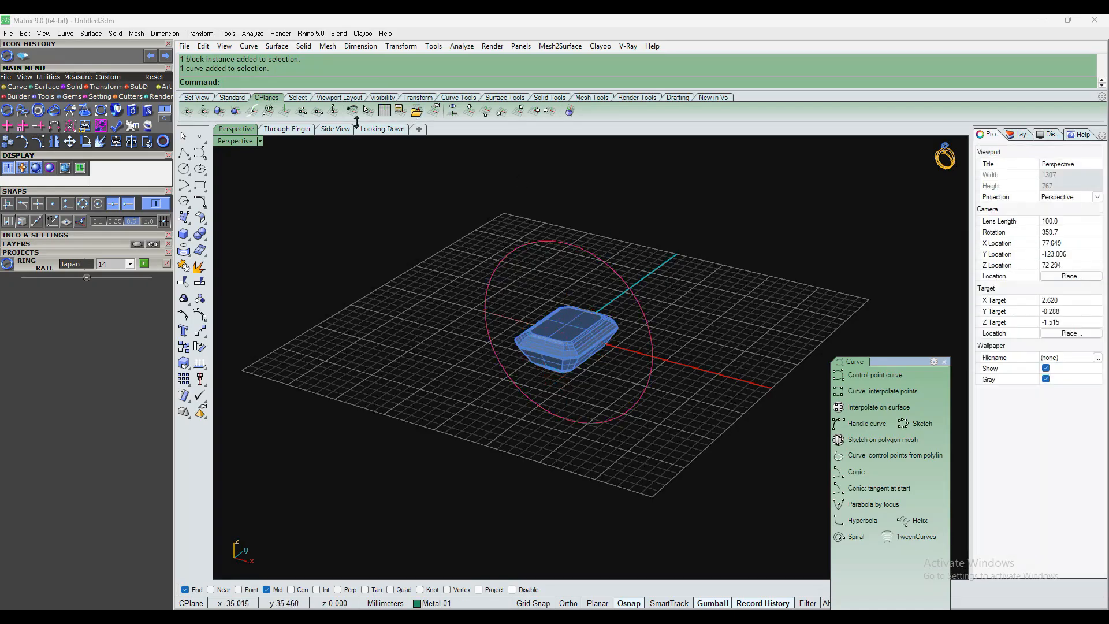
Move the gem straight up along the vertical axis in the Through Finger view until it sits above the ring rail
left_click(308, 130)
scroll(437, 325, "down", 2)
scroll(572, 373, "up", 3)
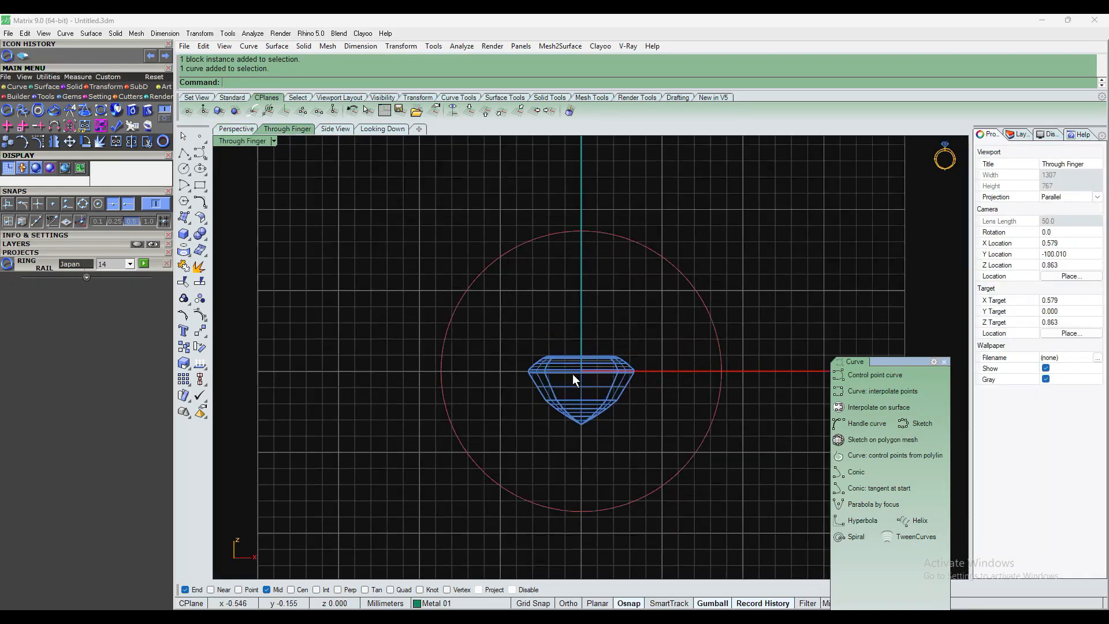
left_click(581, 361)
left_click_drag(582, 360, 580, 182)
scroll(574, 272, "down", 2)
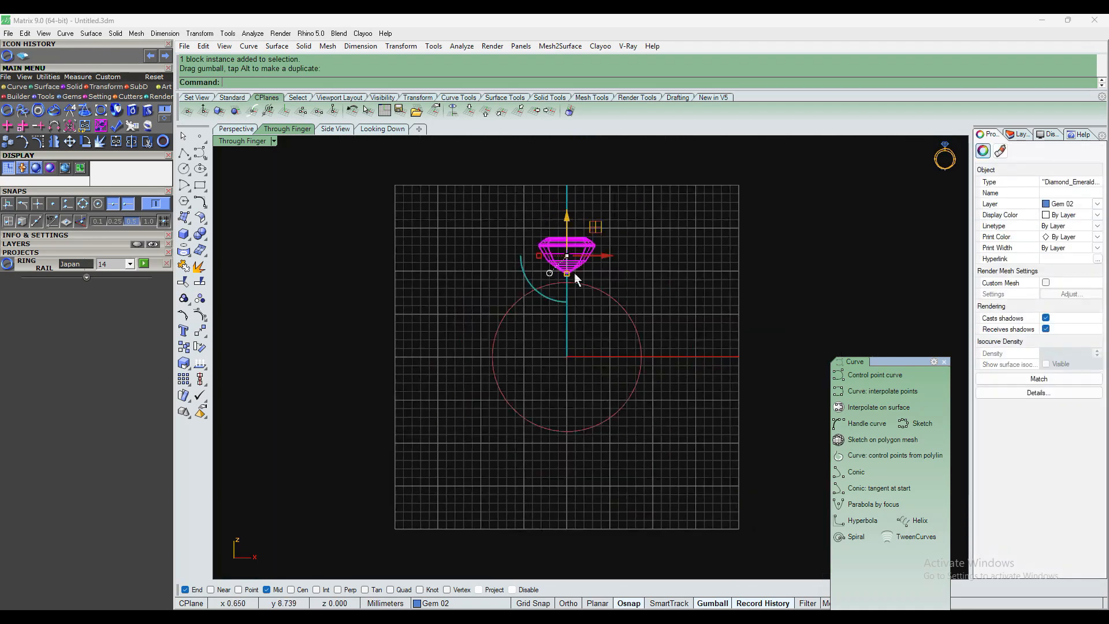
scroll(546, 220, "up", 2)
left_click_drag(547, 222, 554, 200)
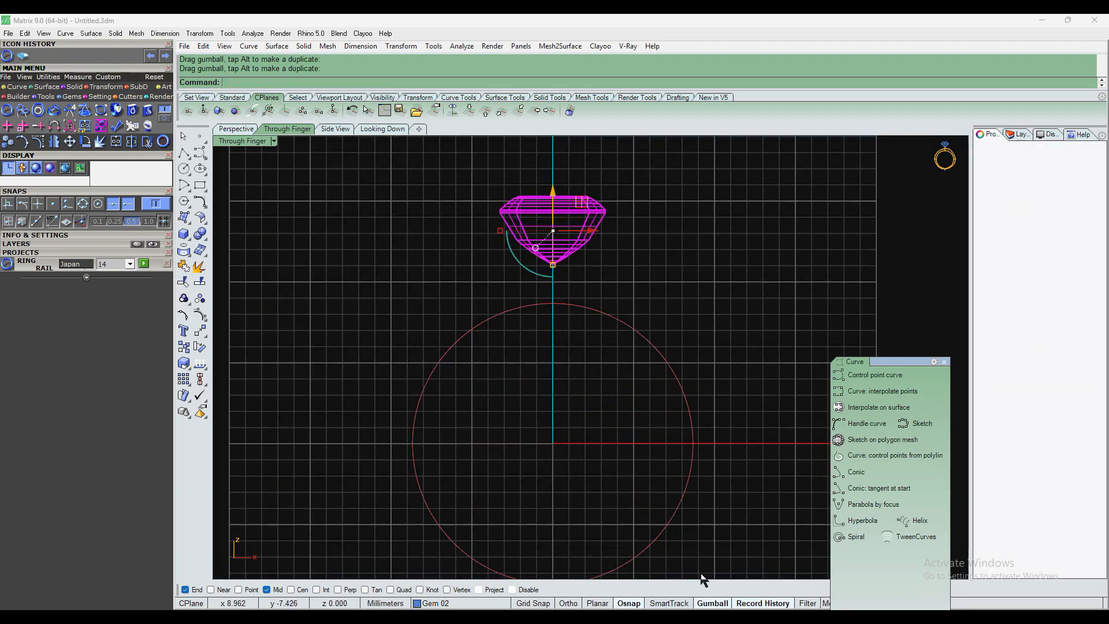
Switch to the browser with the ring reference image, restore its window to a smaller size and place it beside the gem
key("alt+Tab")
left_click(566, 270)
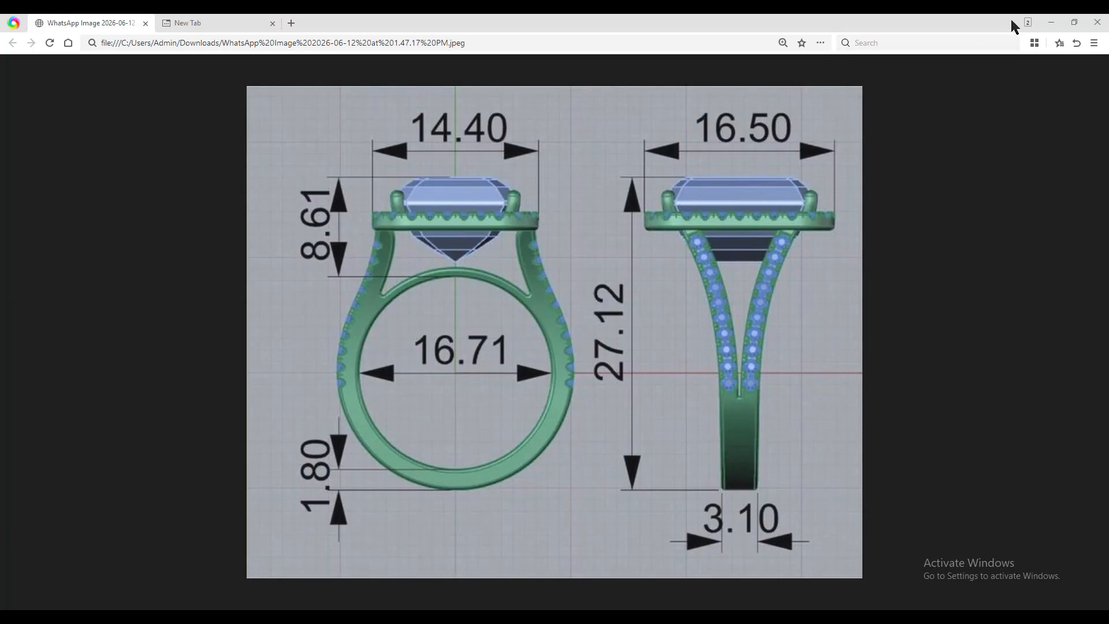
left_click(1073, 24)
left_click_drag(796, 123, 945, 70)
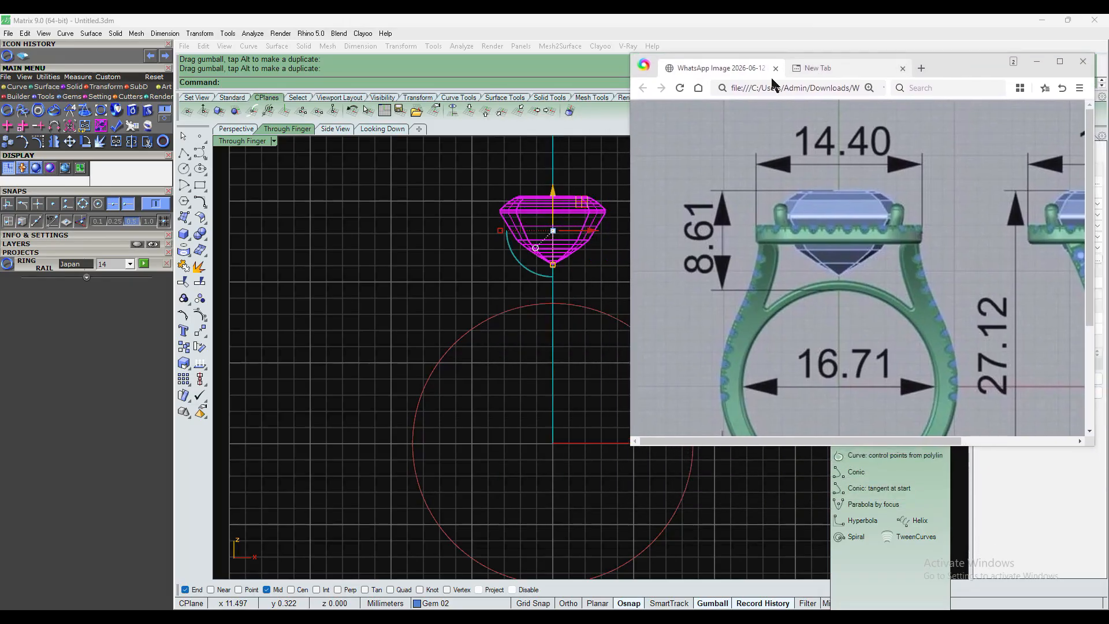
right_click(740, 69)
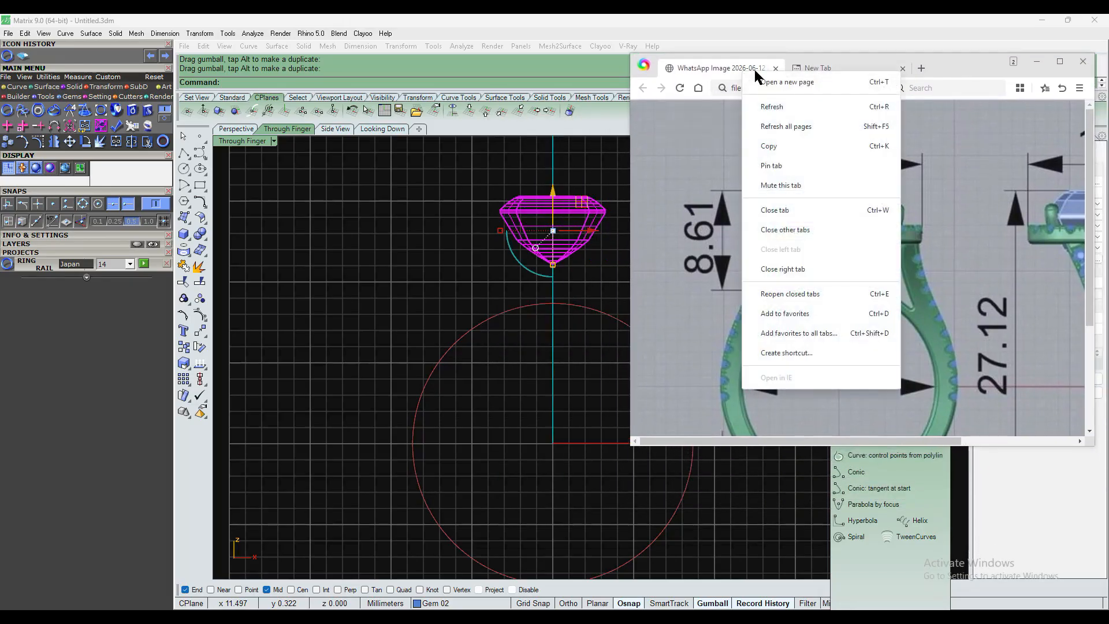
left_click(969, 66)
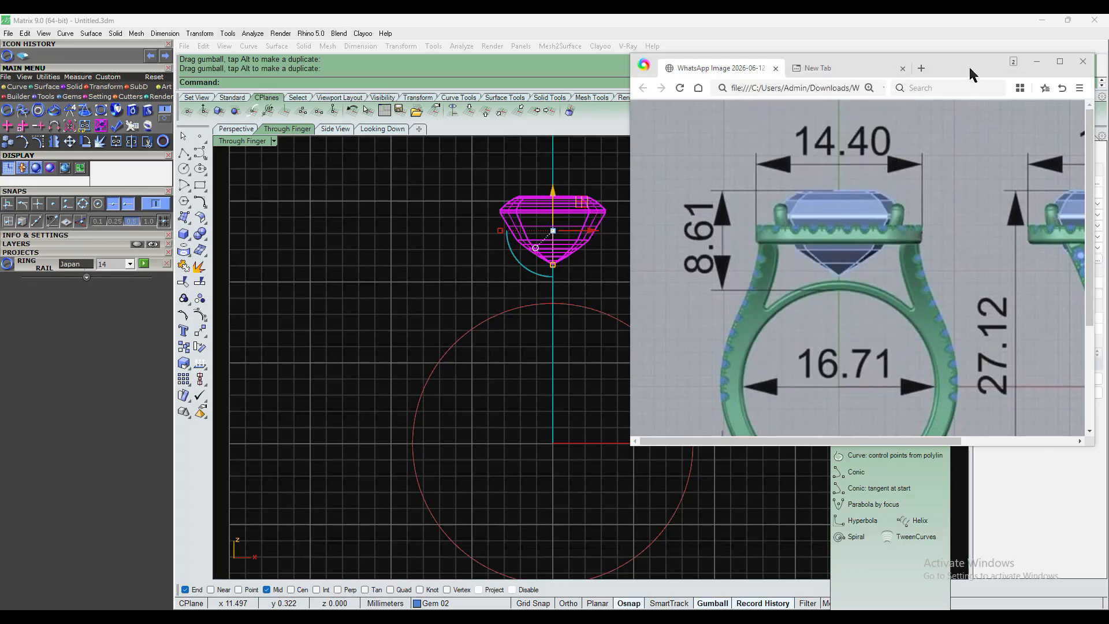
left_click(1078, 88)
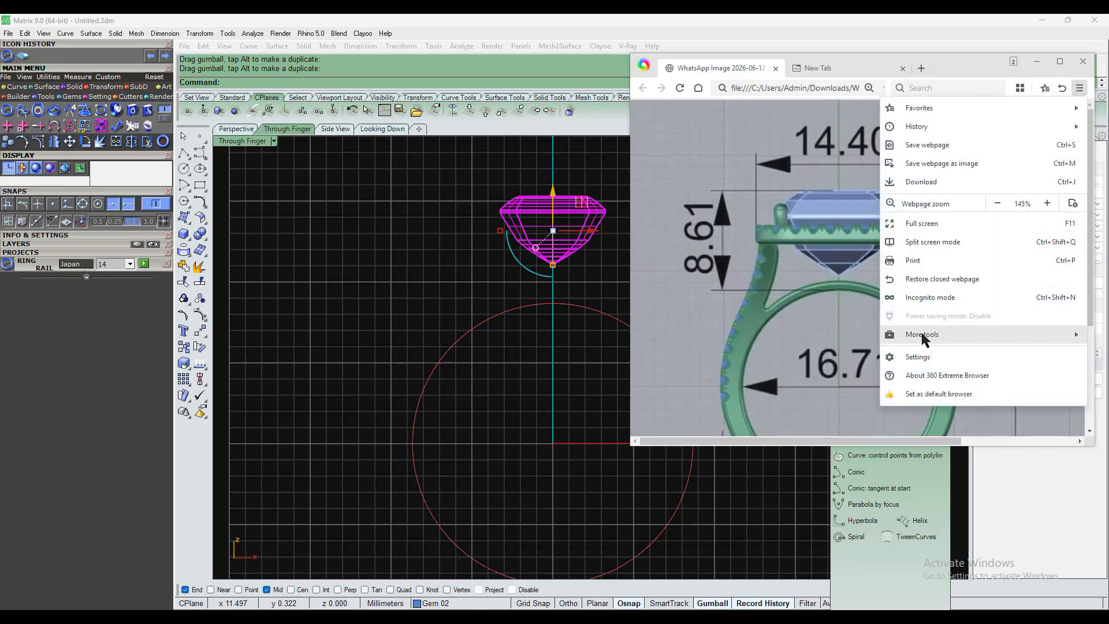
mouse_move(920, 335)
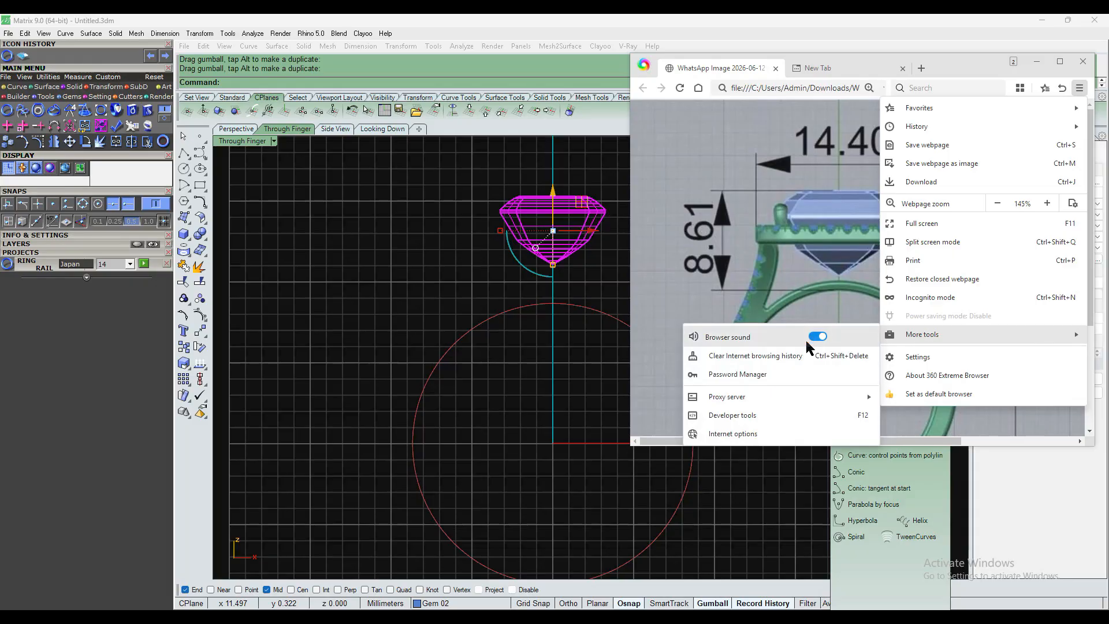
mouse_move(932, 127)
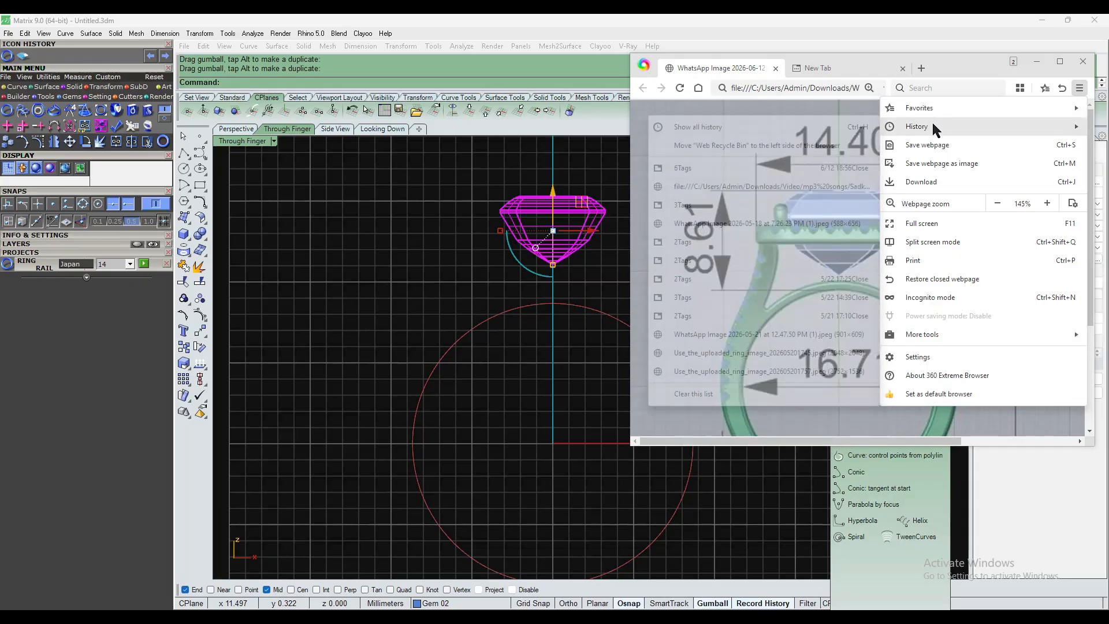
left_click(944, 58)
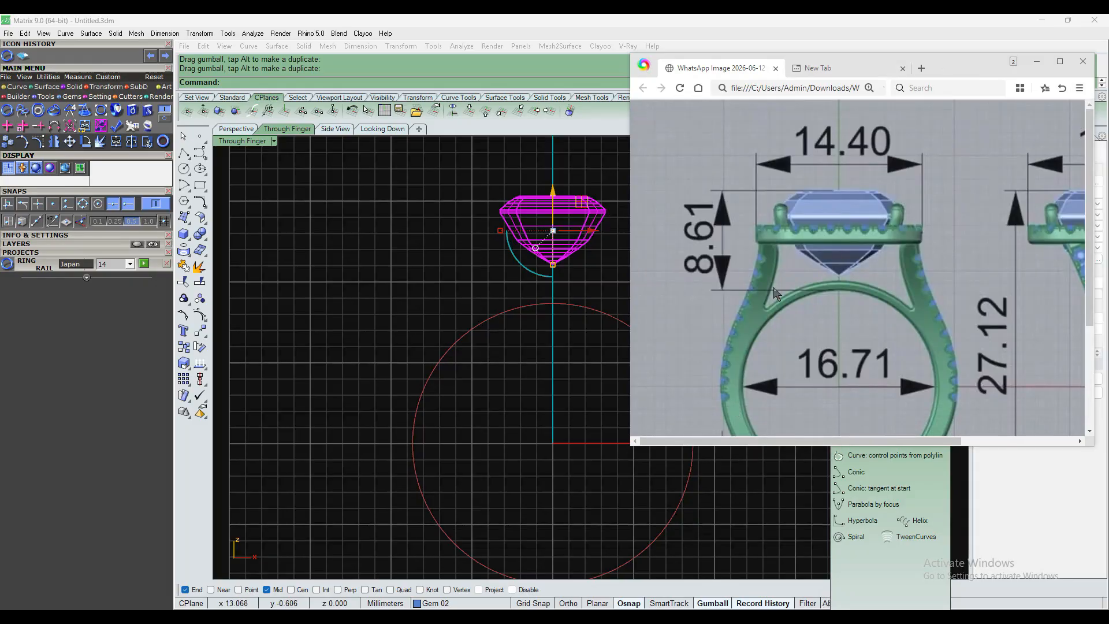
right_click(746, 65)
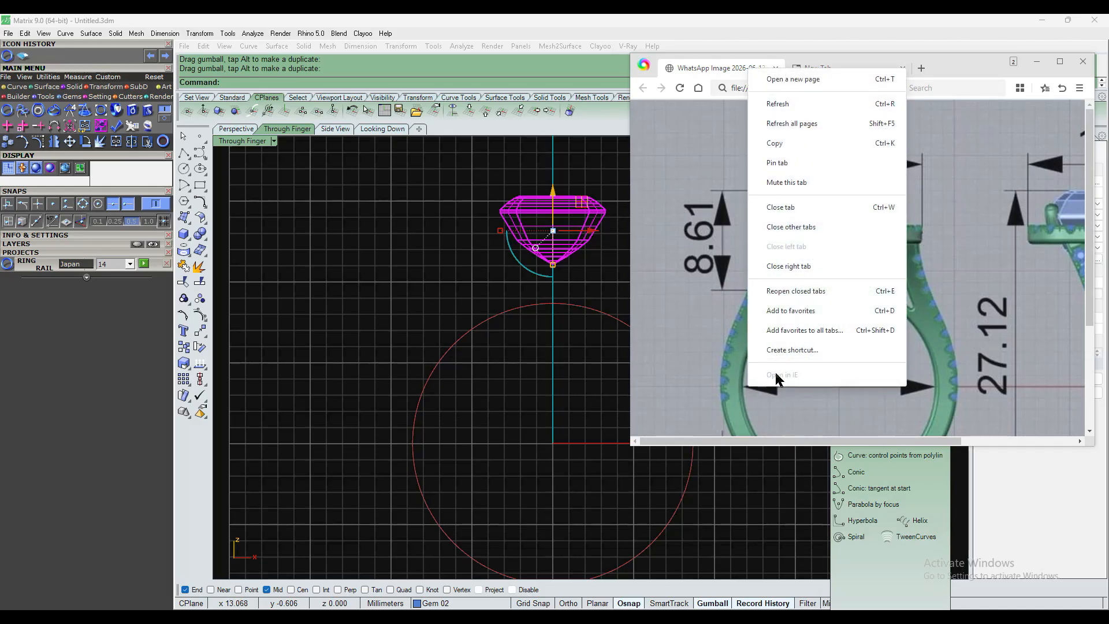
Move the reference image window further aside and slightly up so the gem and ring rail are less covered
left_click(953, 69)
mouse_move(987, 57)
left_mouse_down()
mouse_move(1000, 61)
mouse_move(983, 58)
left_mouse_up()
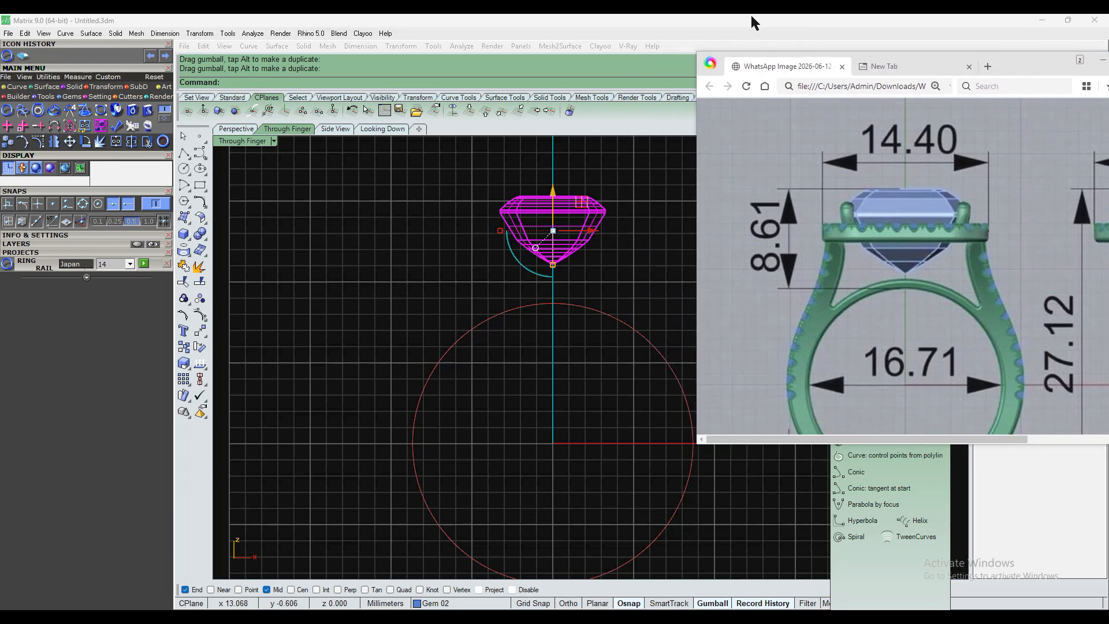
left_click_drag(1019, 69, 1020, 54)
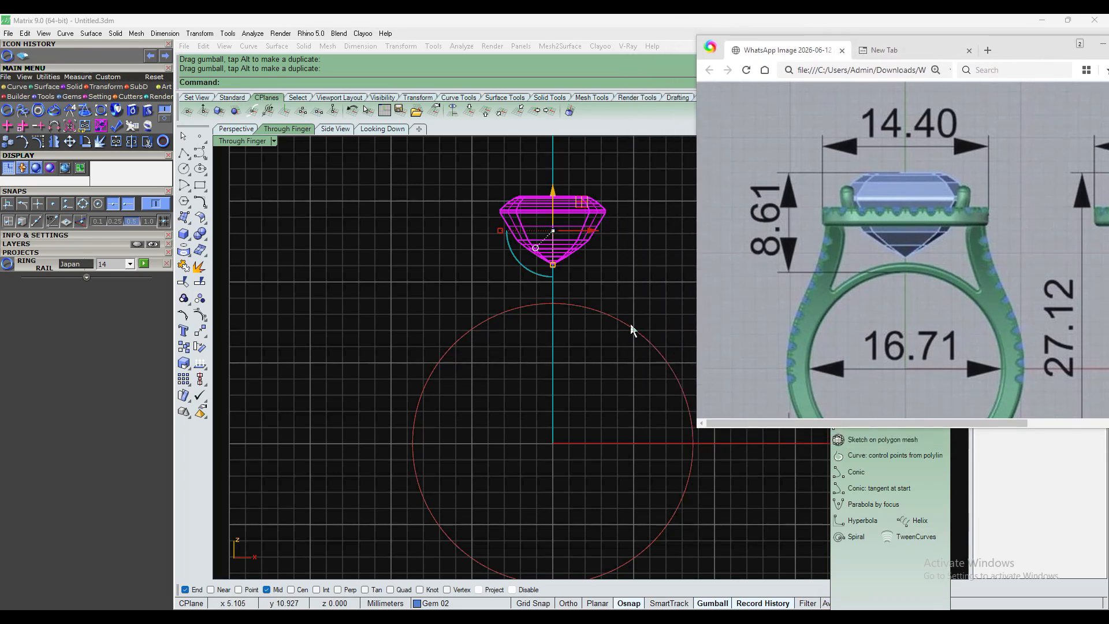
Lower the gem slightly along the vertical axis to bring its culet closer to the ring rail, and deselect it
scroll(462, 378, "down", 2)
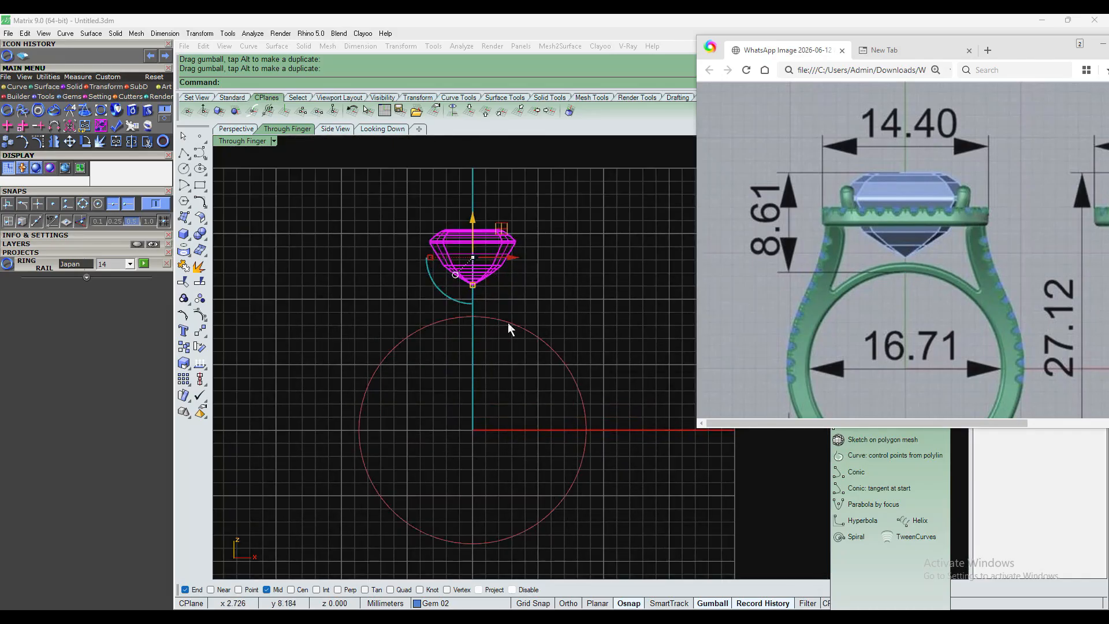
scroll(507, 322, "up", 2)
scroll(516, 269, "down", 1)
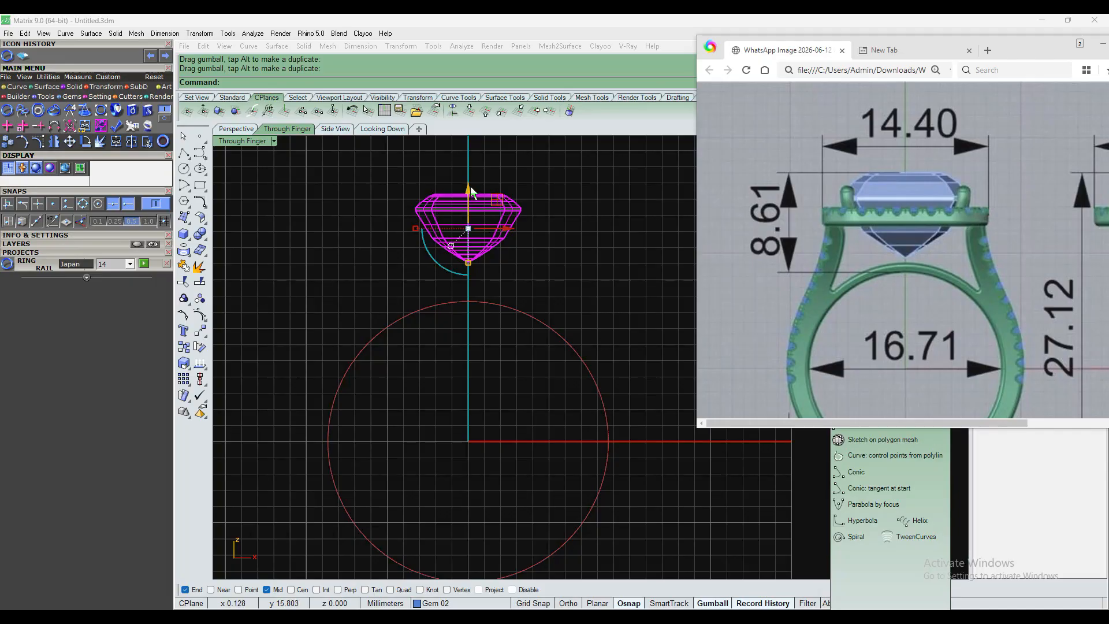
left_click_drag(469, 186, 471, 199)
left_click(581, 262)
scroll(580, 262, "down", 1)
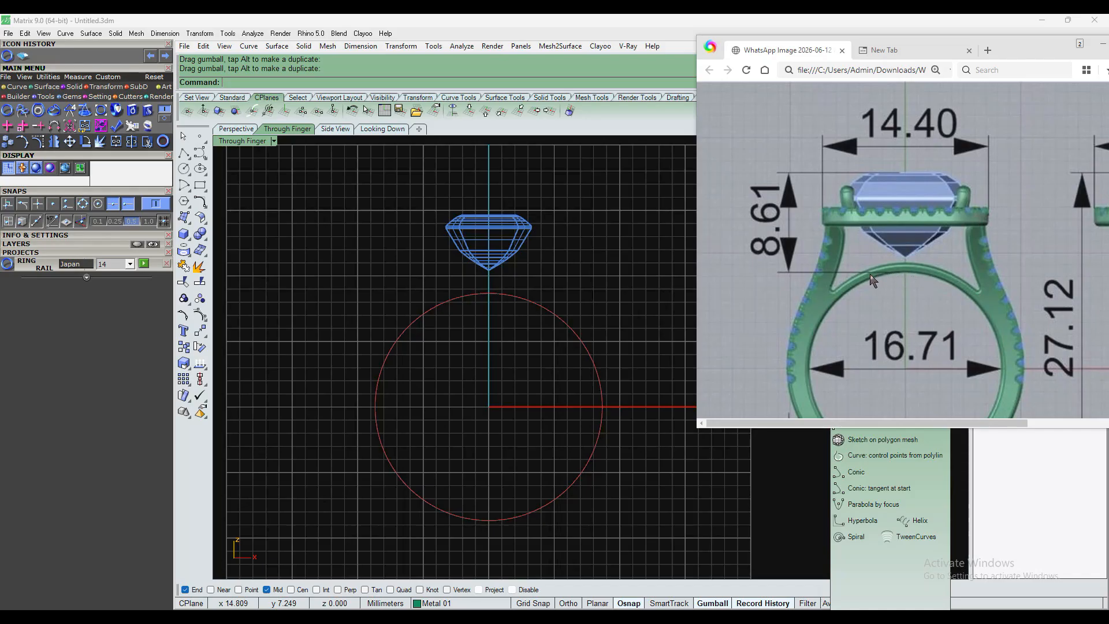
Examine the reference image for the ring's shank thickness, inner diameter and overall height dimensions
scroll(855, 242, "down", 3)
scroll(834, 188, "up", 2)
scroll(802, 250, "down", 1)
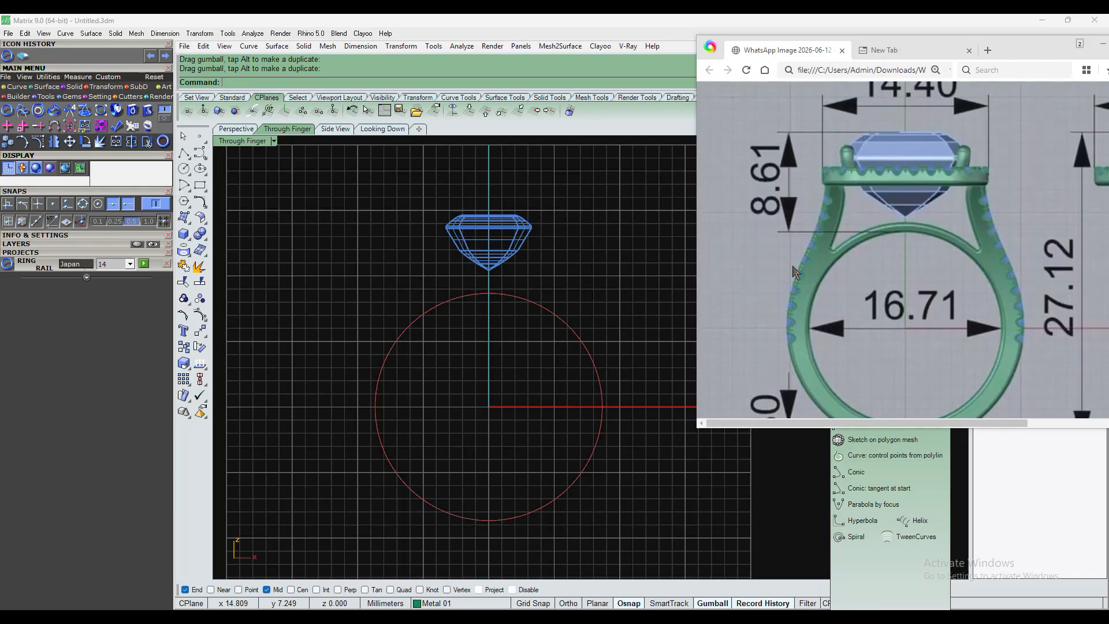
scroll(871, 414, "down", 2)
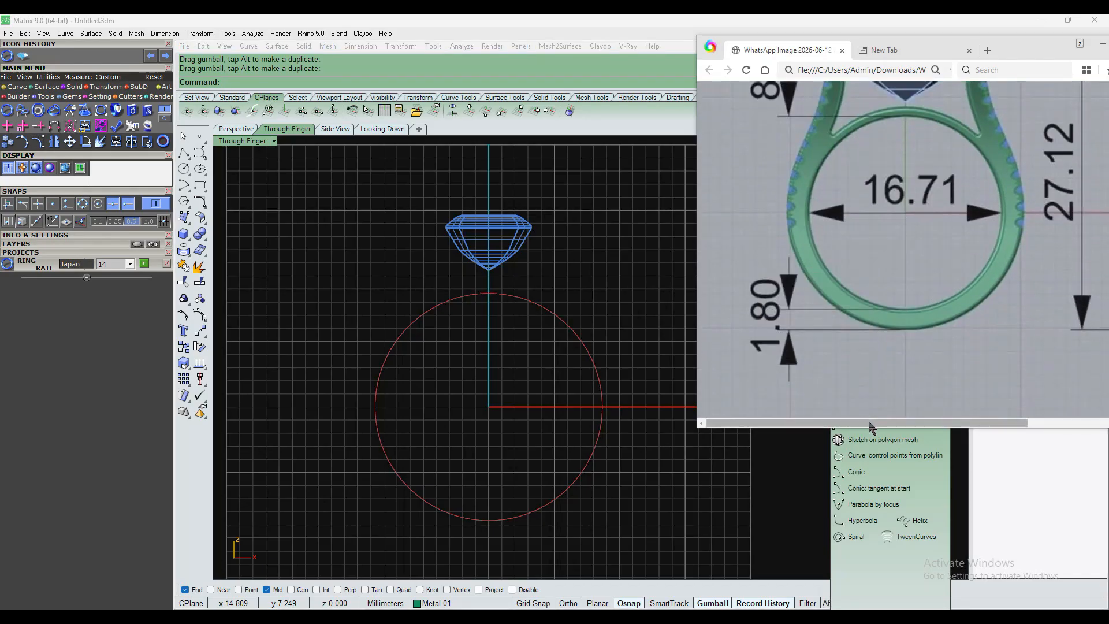
left_click_drag(878, 423, 991, 423)
scroll(947, 378, "left", 3)
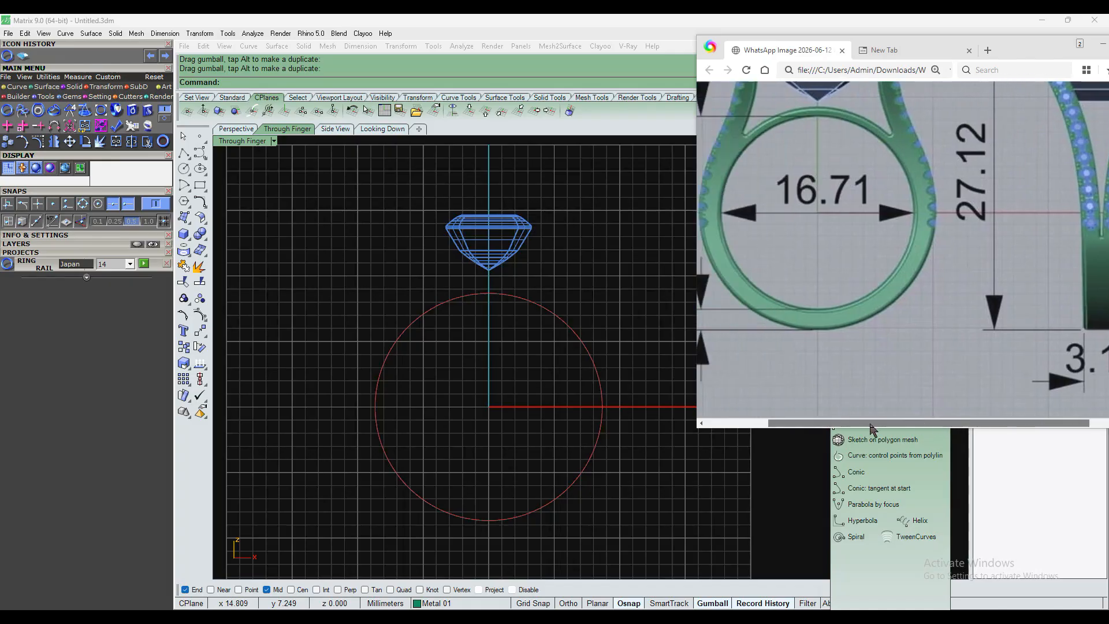
scroll(889, 306, "up", 1)
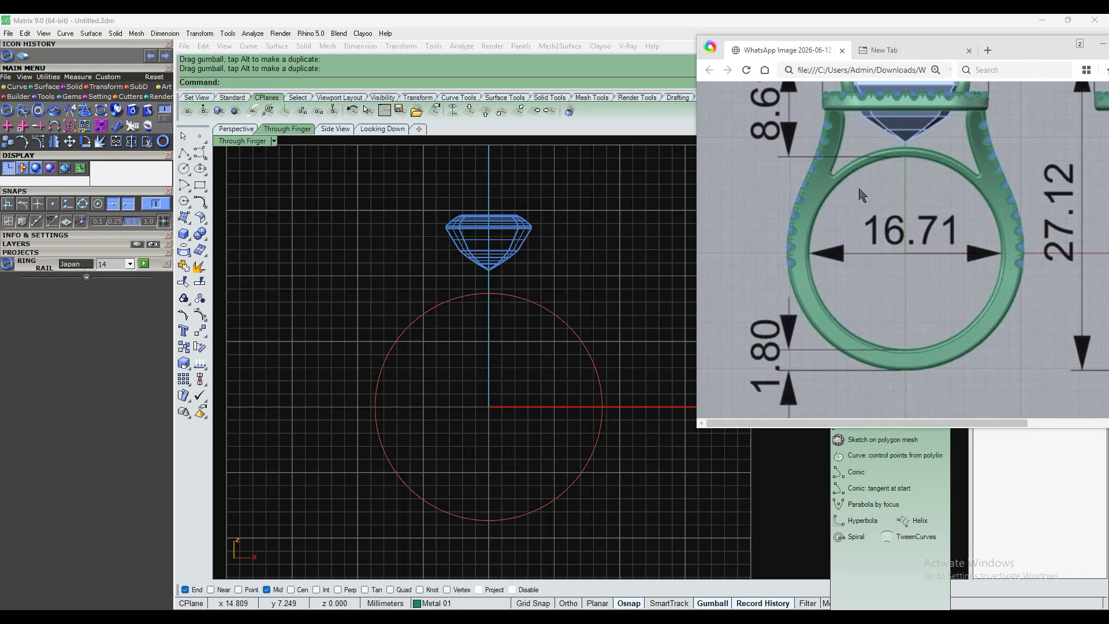
Offset the ring rail curve outward by a distance of 1.8 mm
left_click(578, 336)
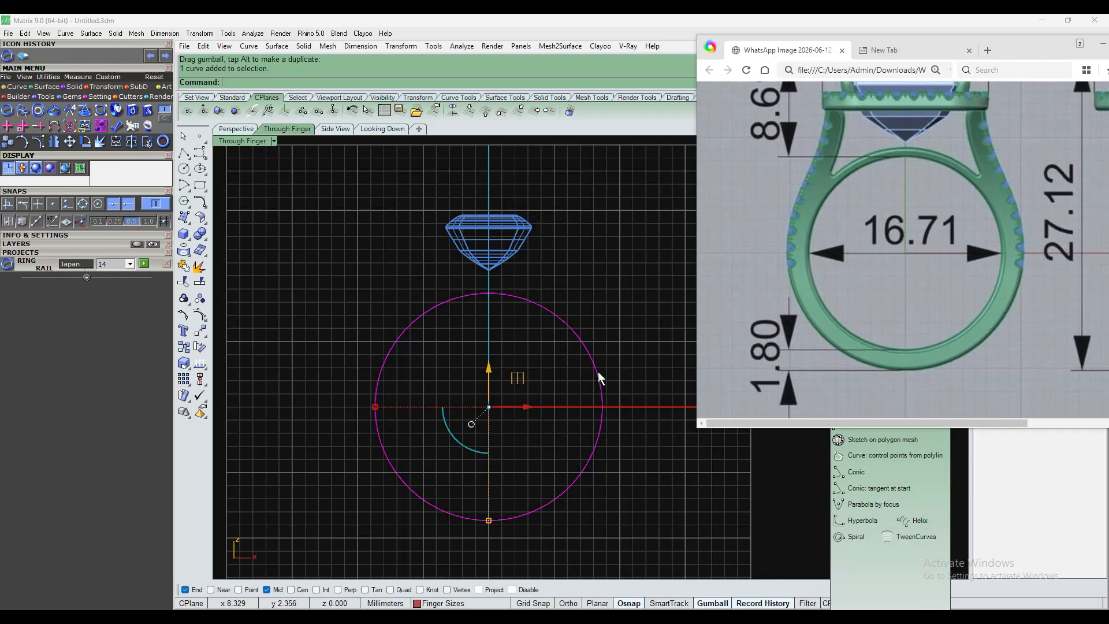
type("Offset")
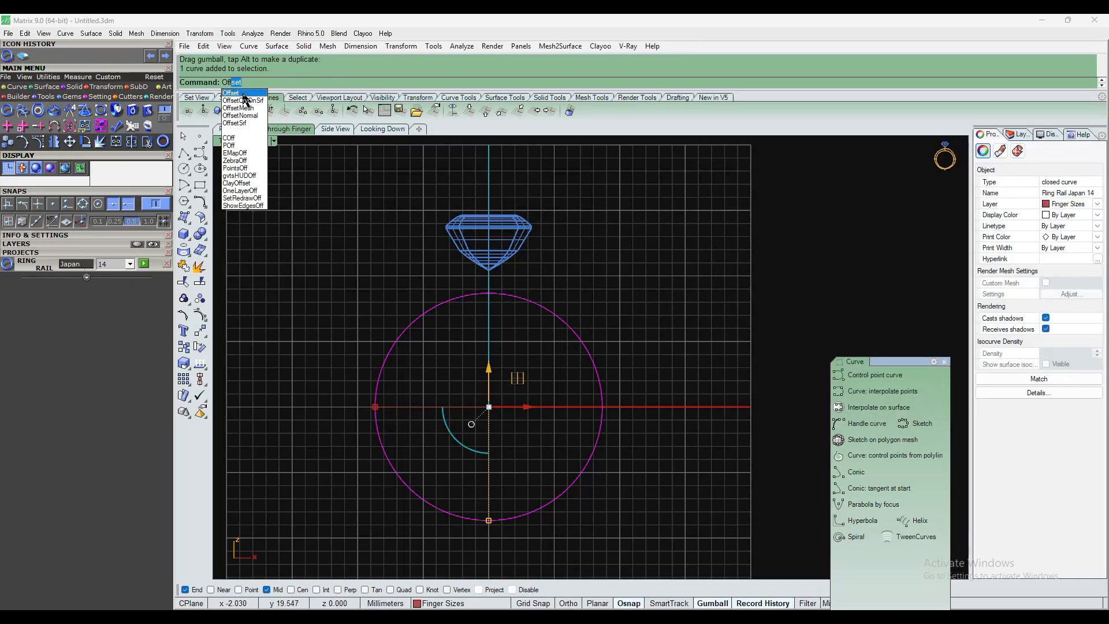
key("Return")
left_click(272, 82)
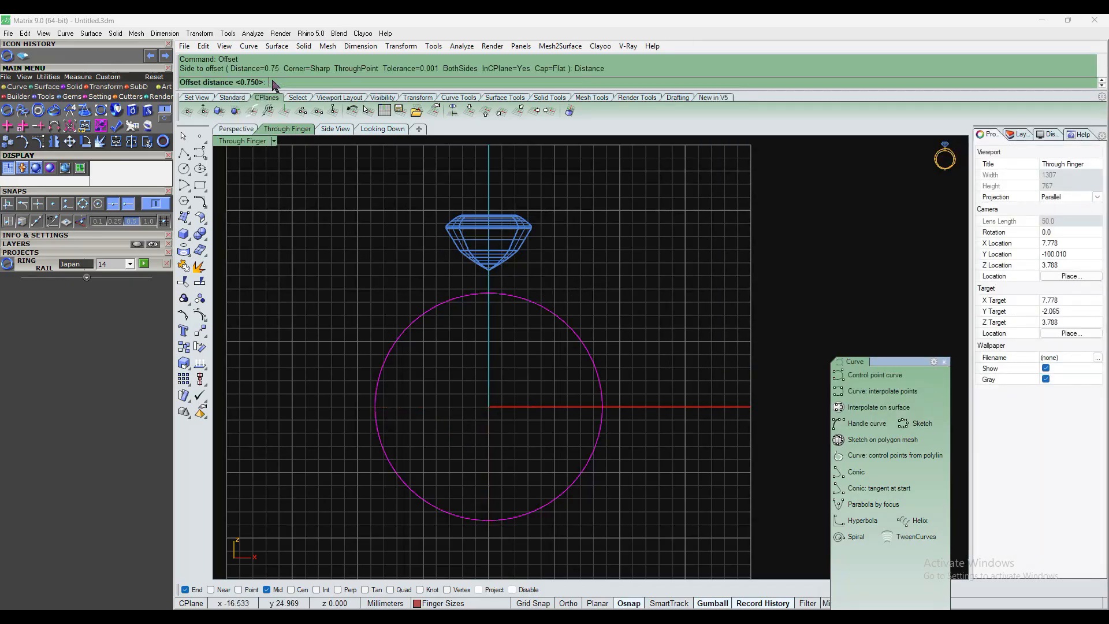
type("1.8")
key("Return")
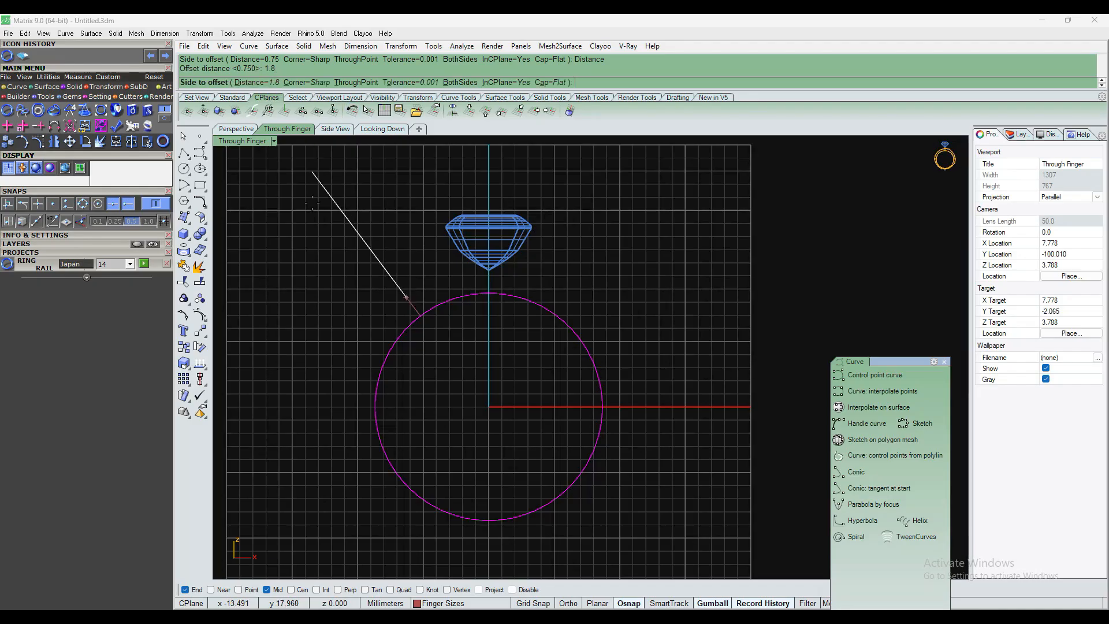
left_click(304, 347)
scroll(480, 252, "up", 2)
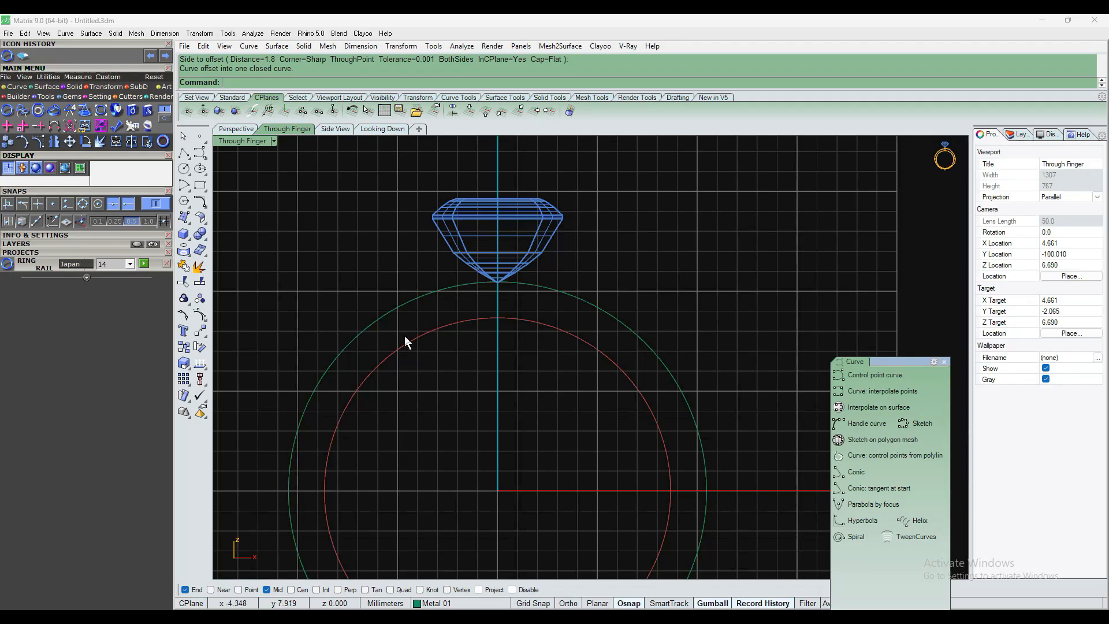
Draw a straight line from the ring's center diagonally up to the right, ending outside the offset circle
scroll(427, 324, "down", 2)
left_click(183, 152)
left_click(211, 161)
left_click(464, 426)
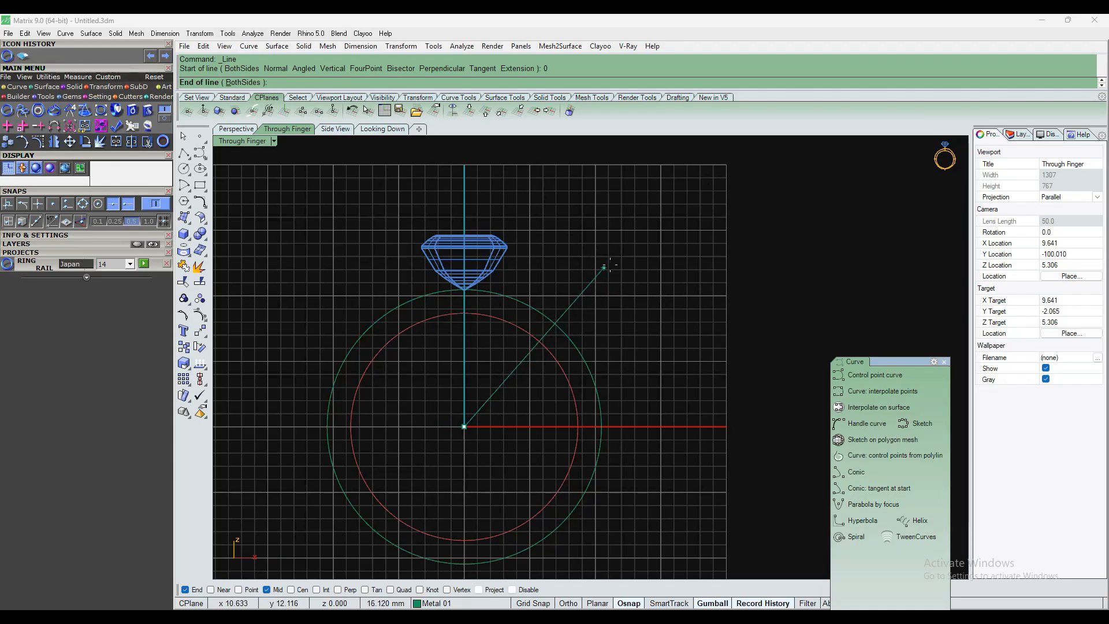
left_click(631, 273)
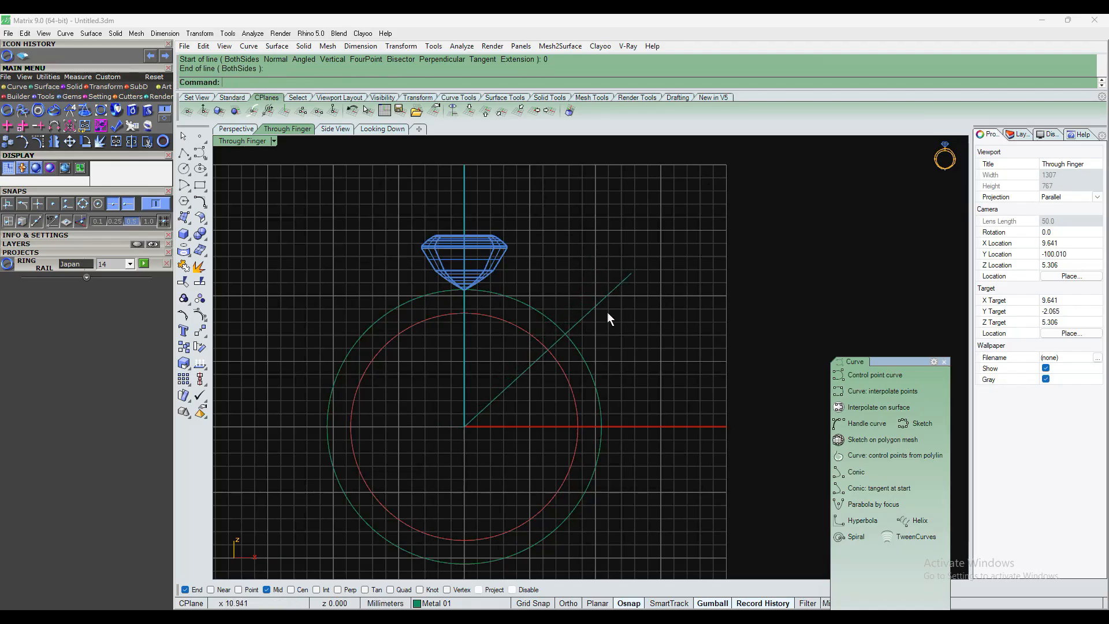
Draw a line from the ring's center at 45° to the horizontal axis, ending outside the offset circle, and delete the earlier freehand diagonal
left_click(184, 153)
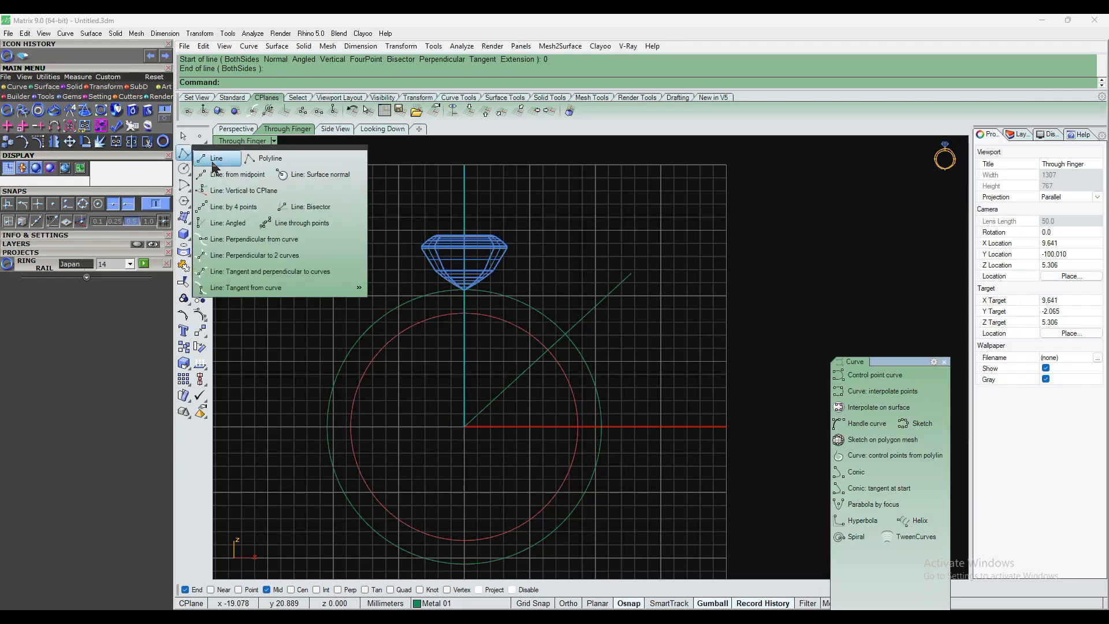
left_click(238, 225)
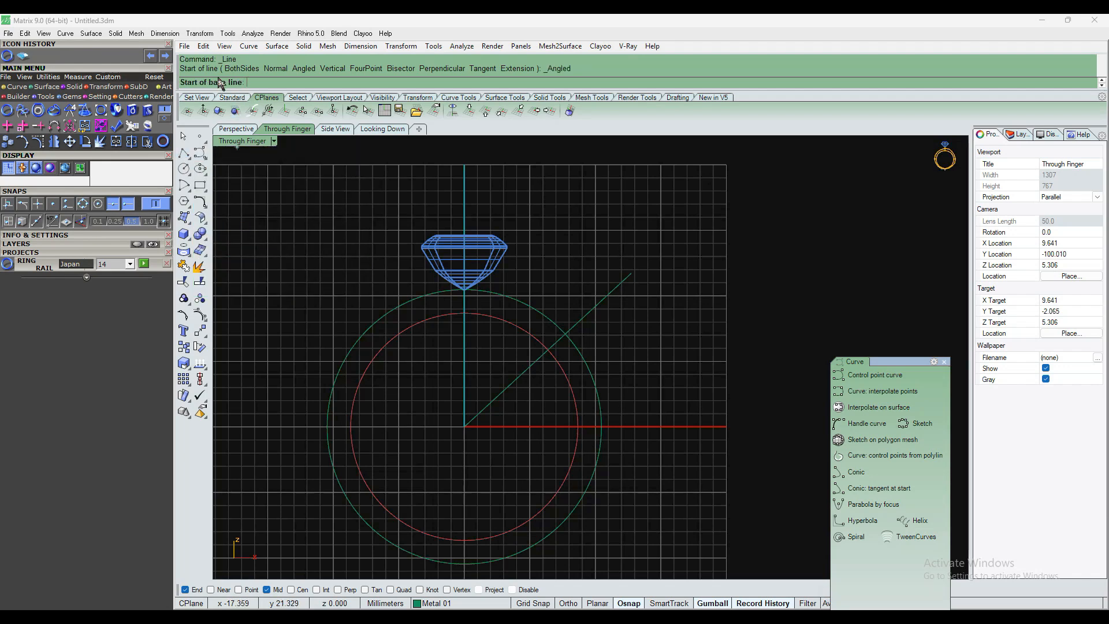
left_click(463, 427)
left_click(695, 426)
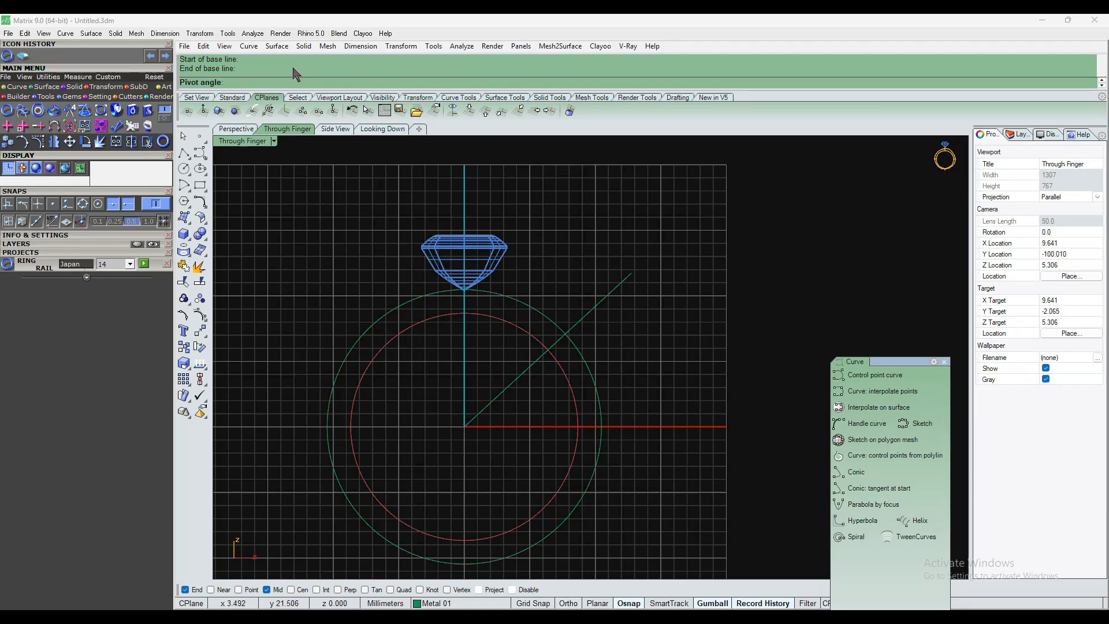
type("45")
key("Return")
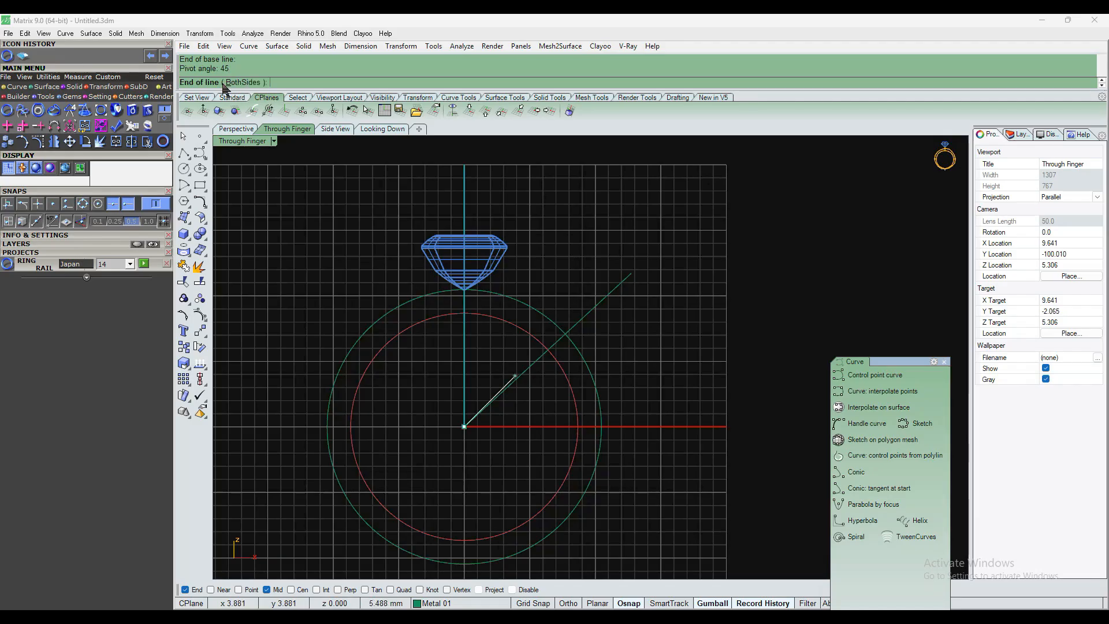
left_click(607, 266)
left_click(611, 283)
key("Delete")
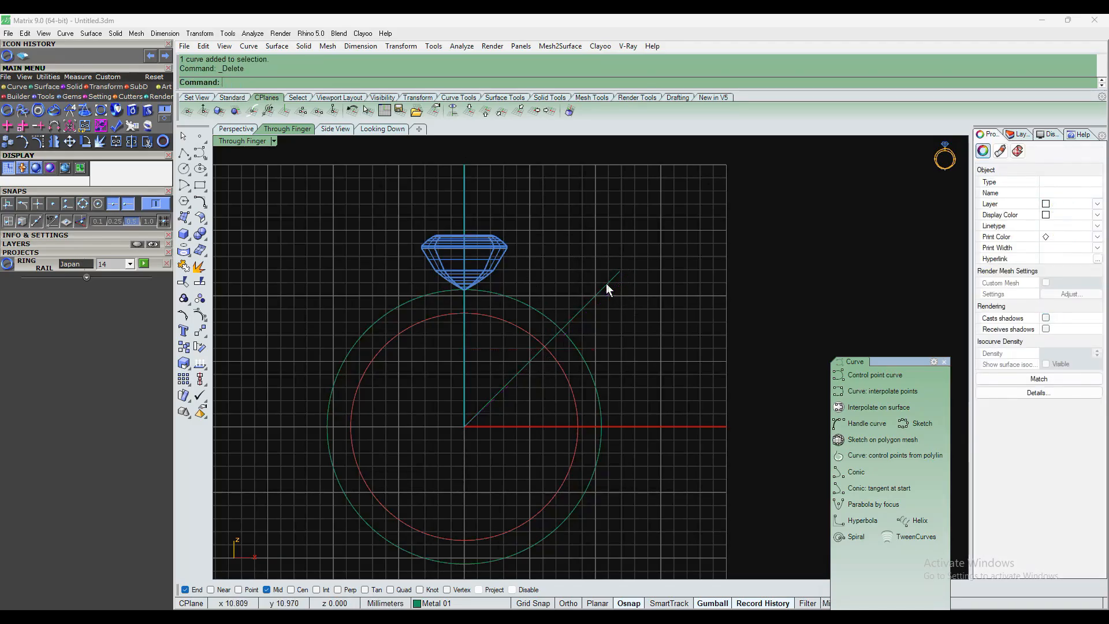
Mirror the 45° line across the vertical axis through the origin, keeping the original, and deselect it
left_click_drag(639, 314, 574, 274)
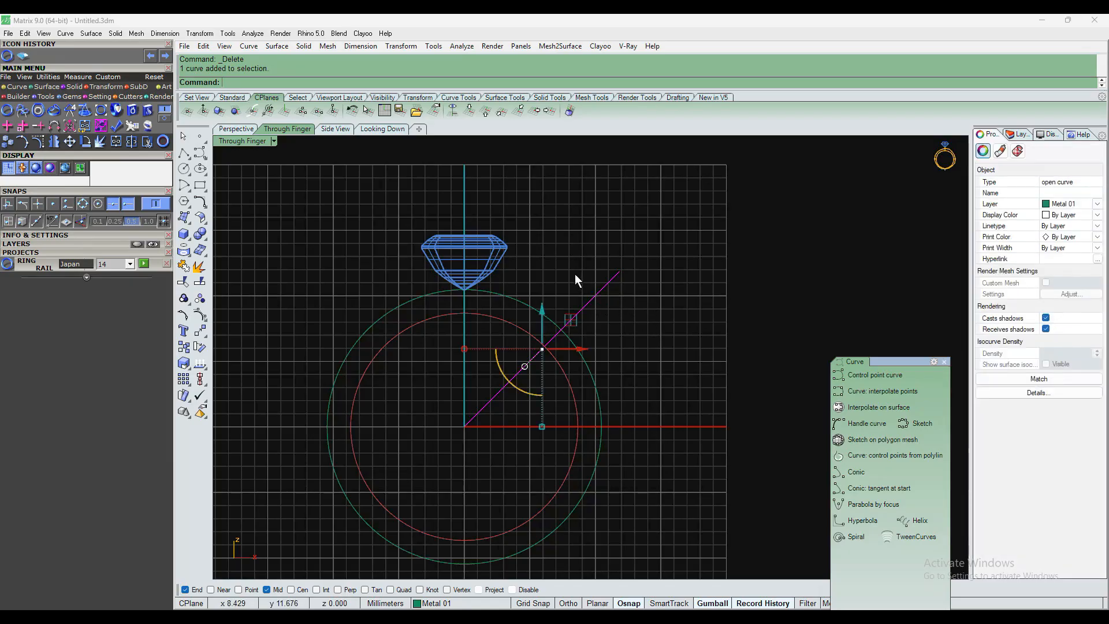
key("Return")
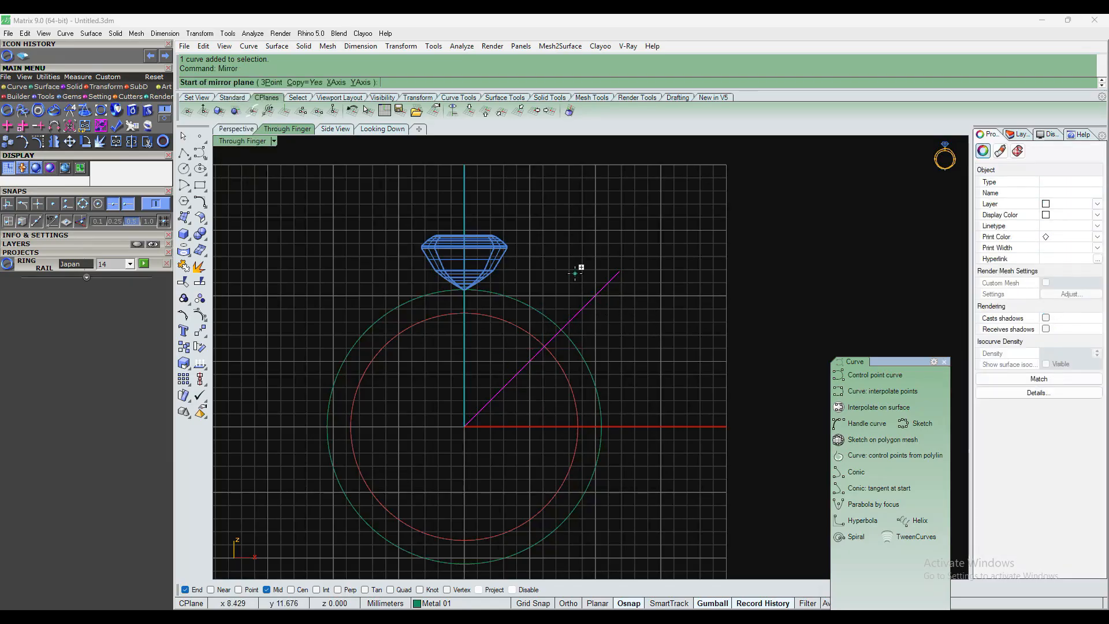
type("0")
key("Return")
key("F8")
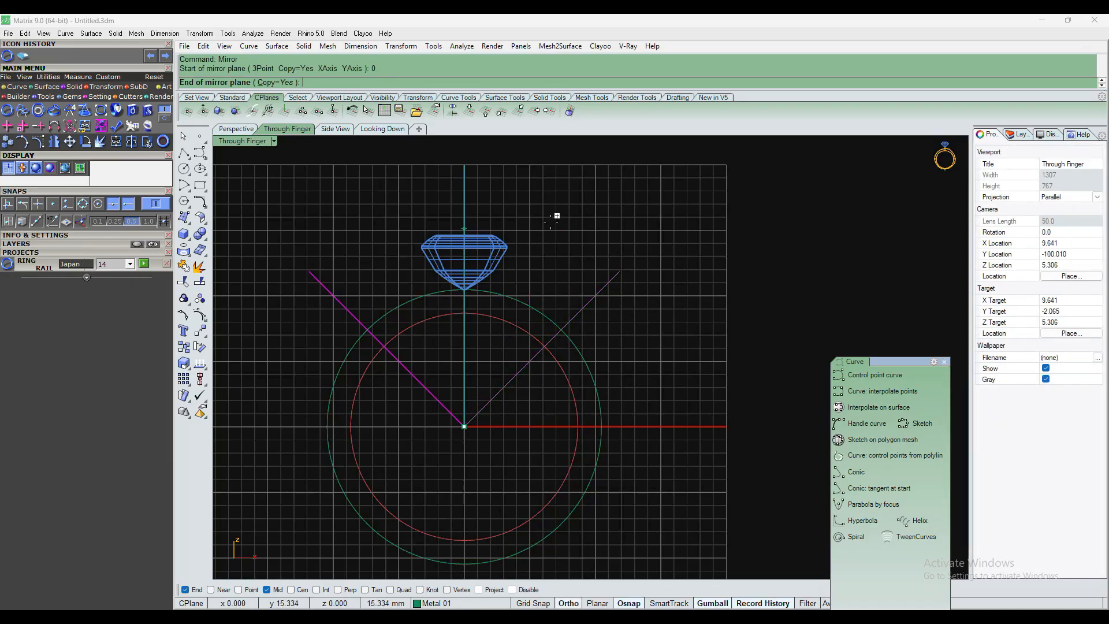
left_click(536, 187)
key("F8")
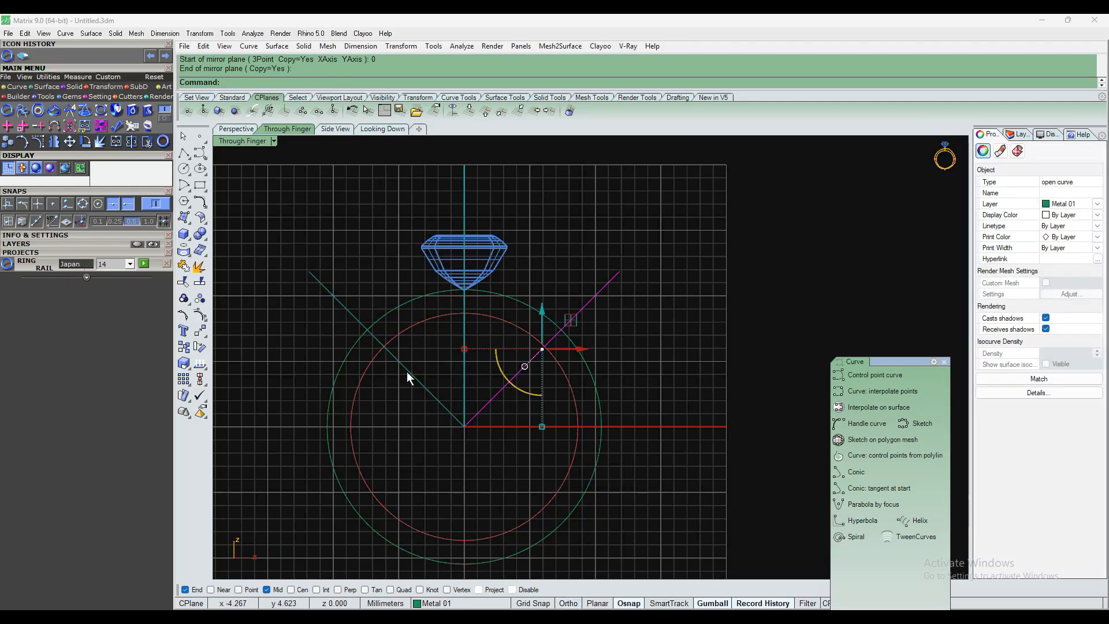
left_click(704, 309)
Raise the gem slightly along the vertical axis so its culet clears the outer circle, and deselect it
scroll(515, 332, "up", 4)
scroll(567, 310, "down", 2)
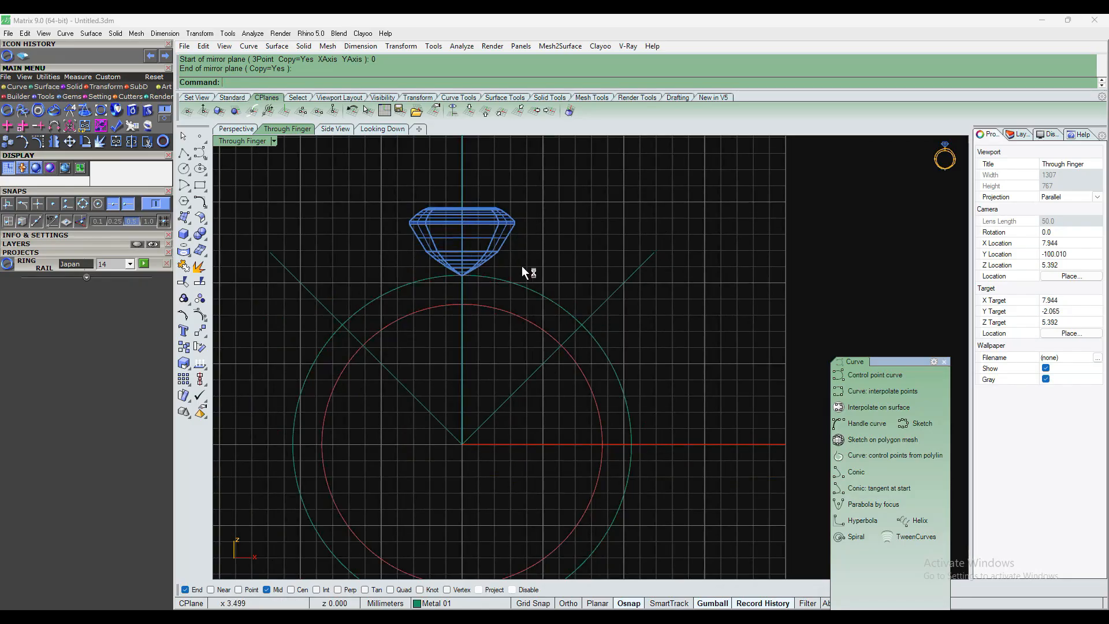
scroll(502, 239, "up", 2)
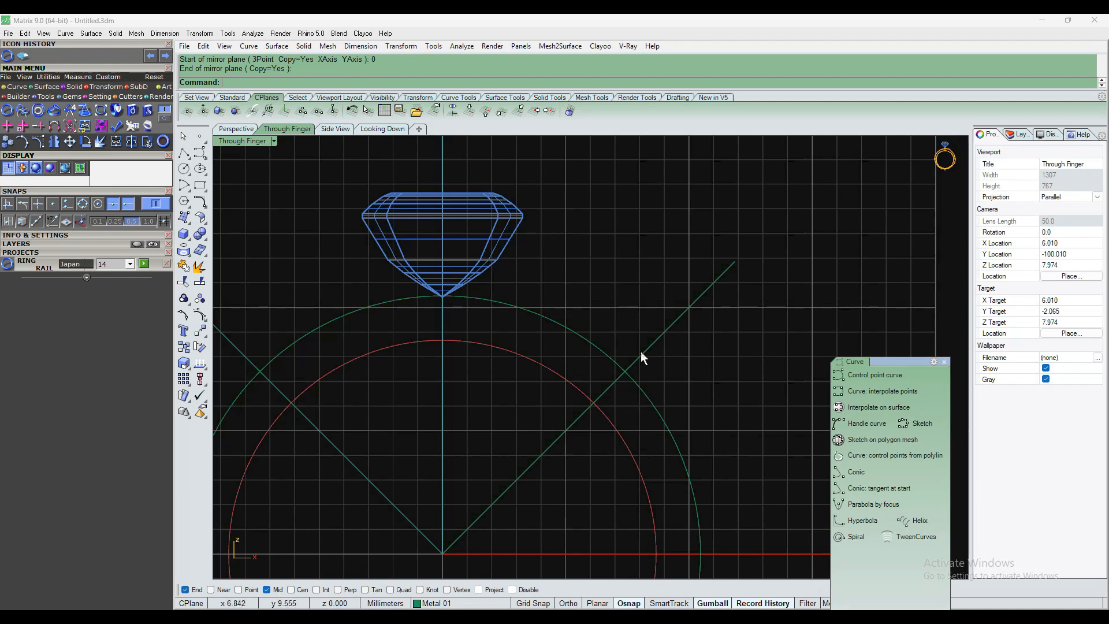
scroll(572, 269, "down", 3)
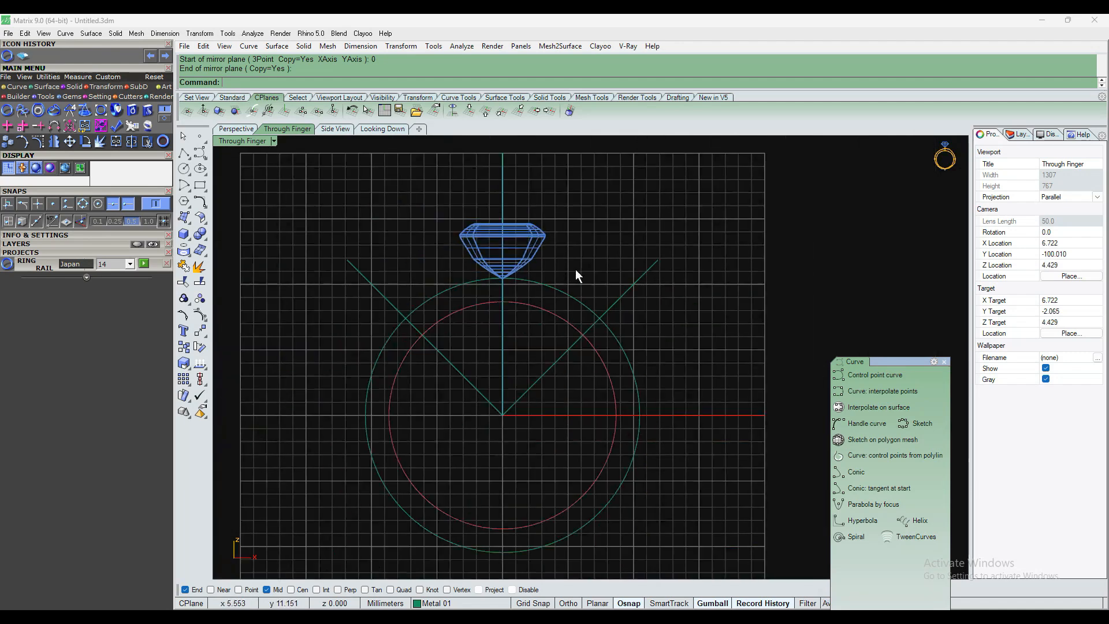
scroll(539, 253, "up", 2)
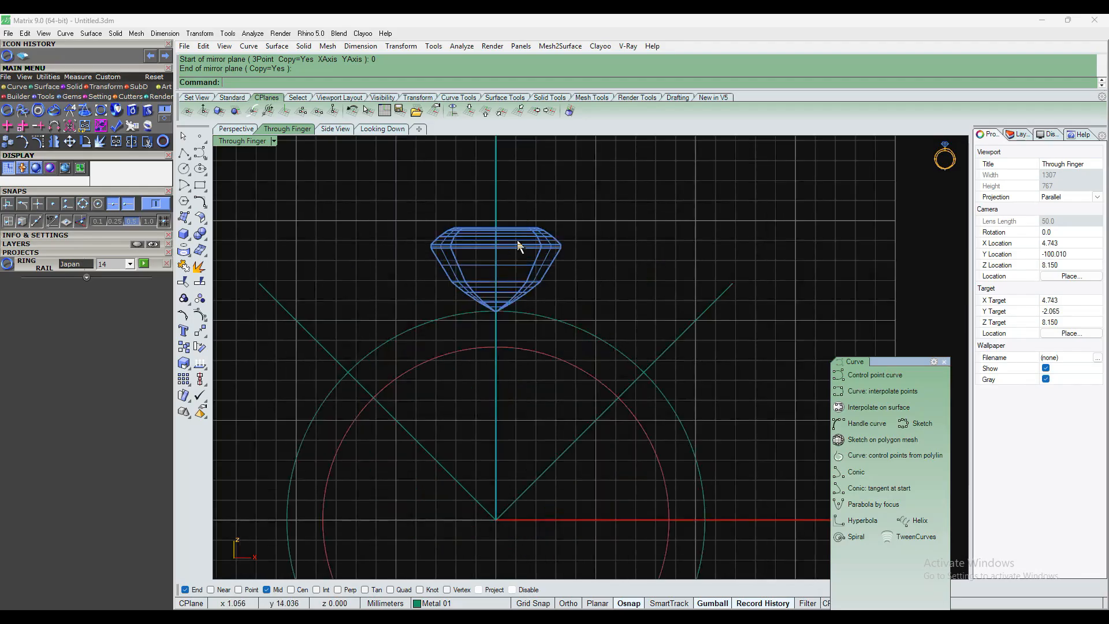
left_click(496, 234)
left_click(582, 265)
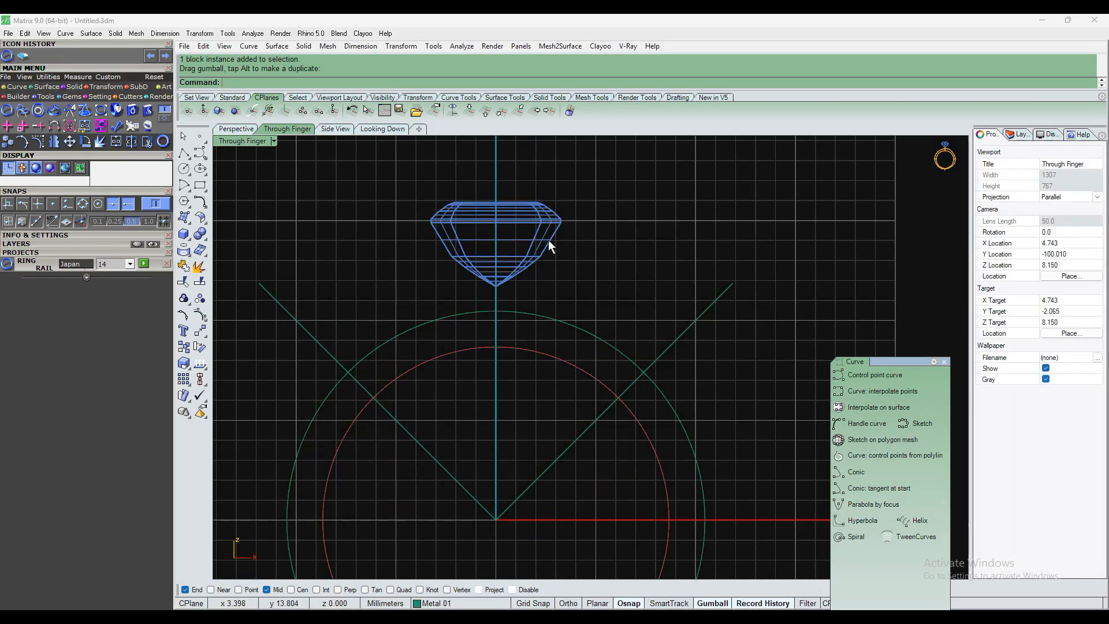
scroll(500, 257, "down", 2)
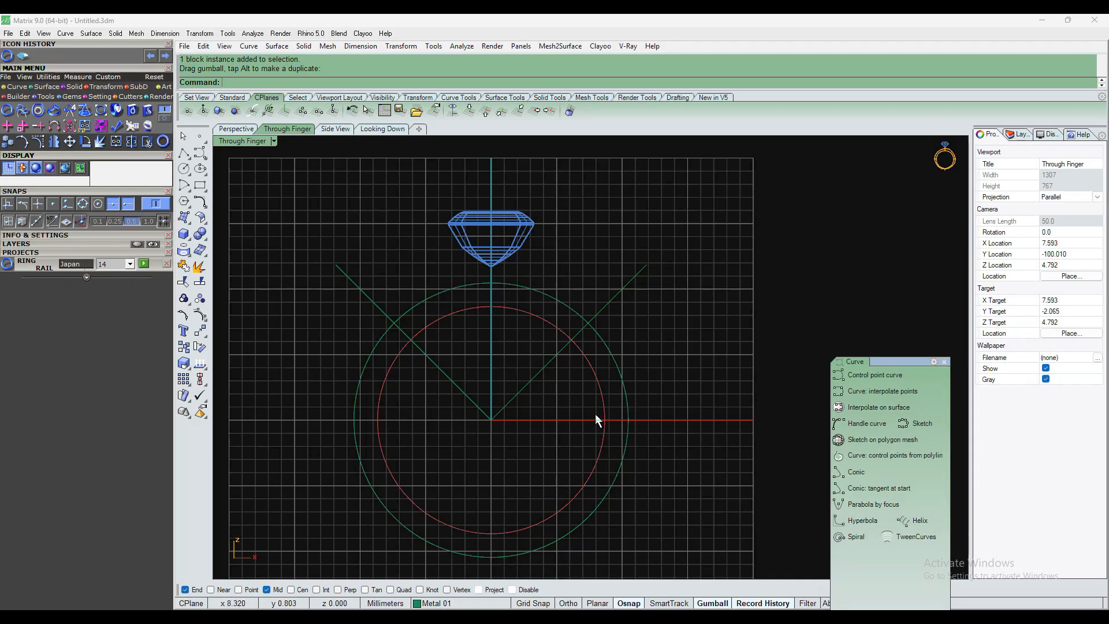
scroll(605, 439, "up", 2)
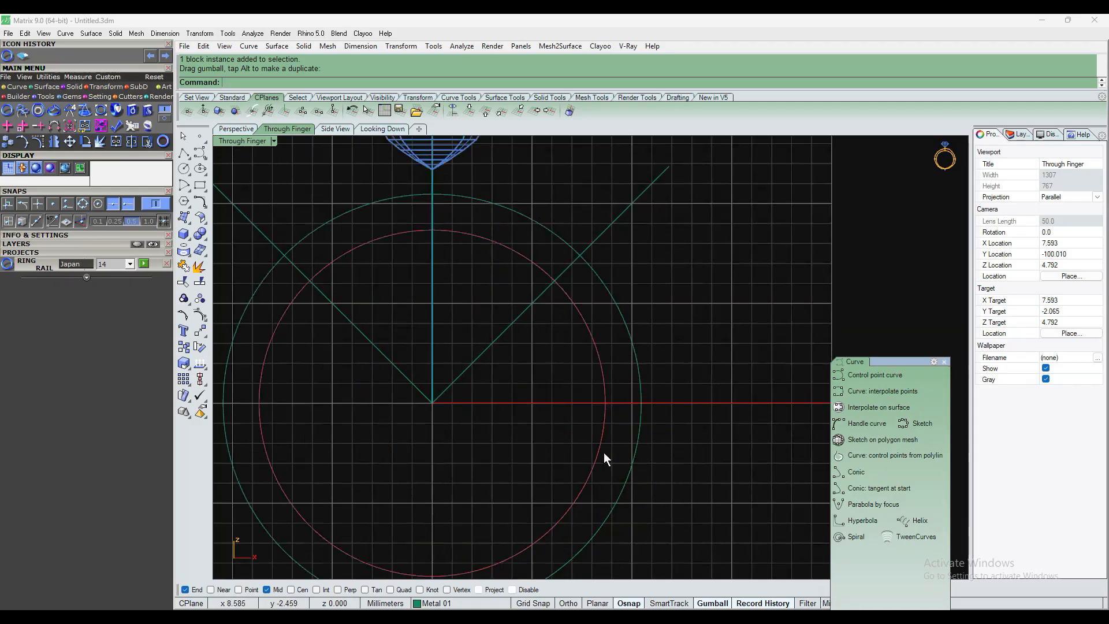
scroll(603, 452, "down", 3)
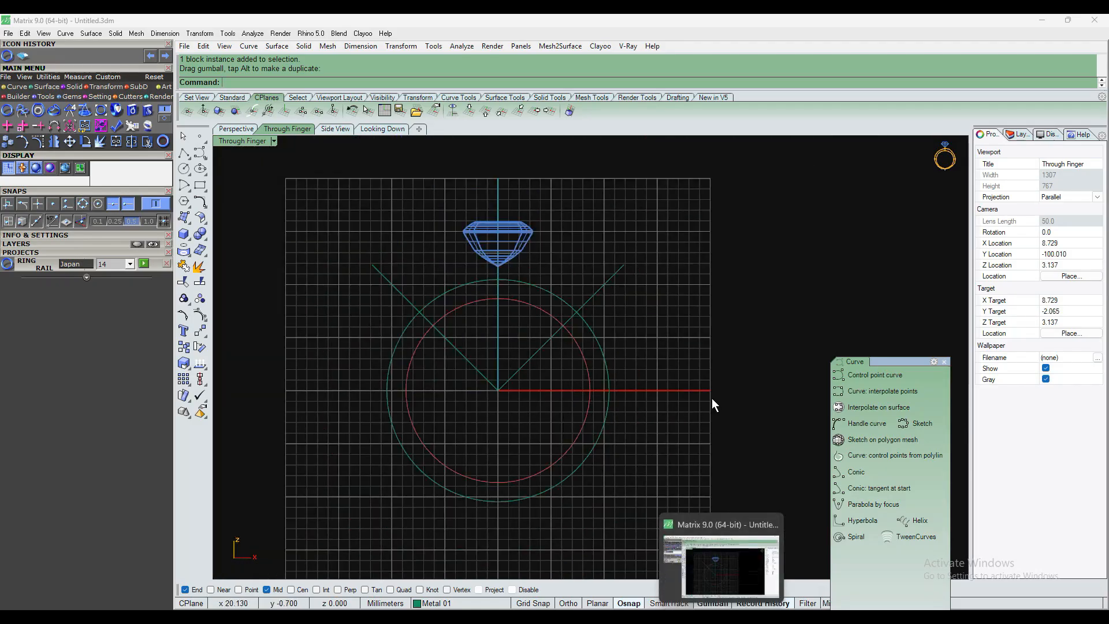
key("alt+Tab")
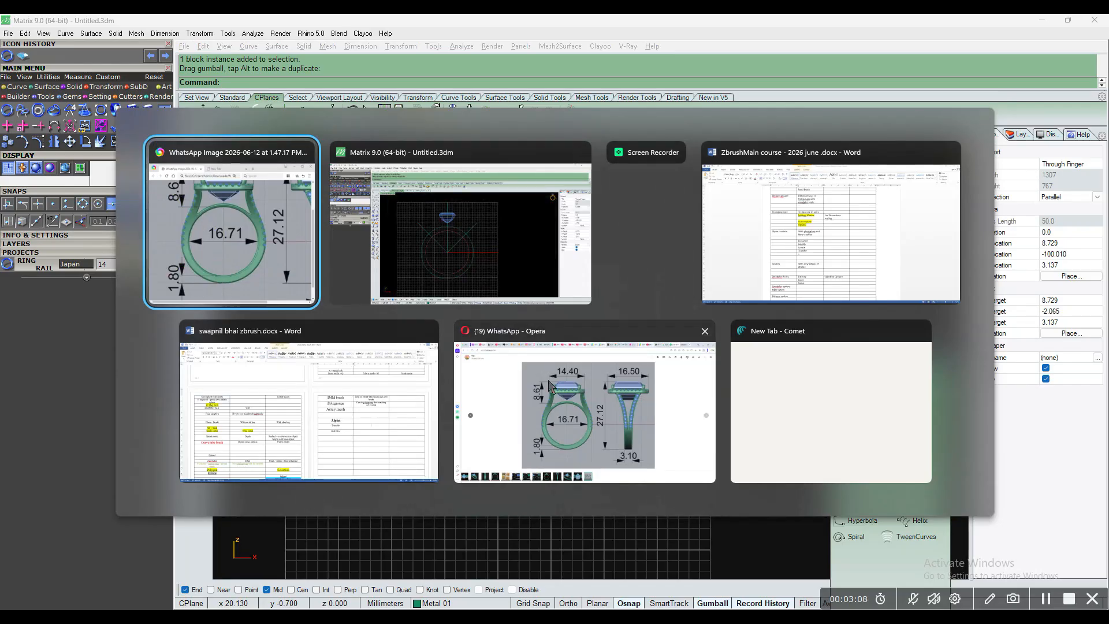
left_click(482, 256)
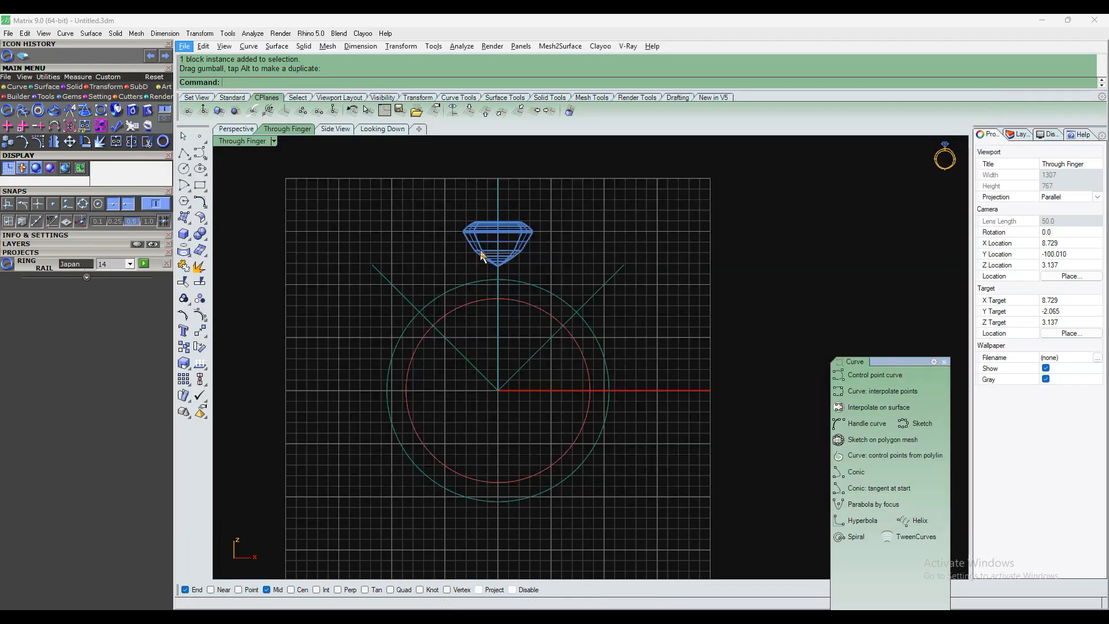
Delete the outer offset circle and offset the ring rail curve outward by 1.5 mm in its place
left_click(601, 350)
key("Delete")
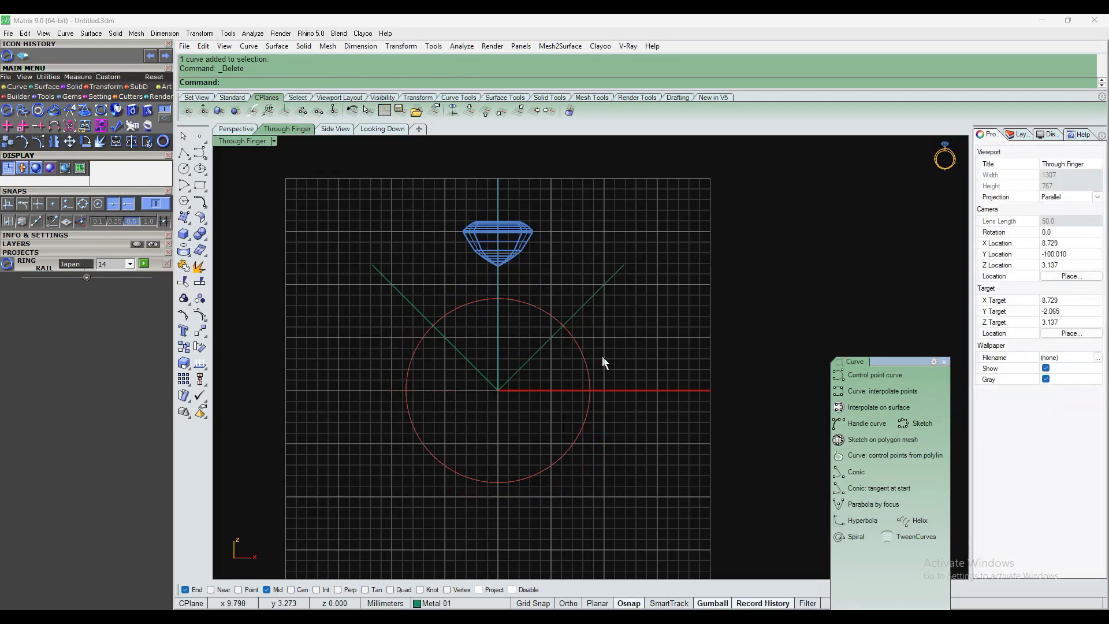
left_click_drag(576, 398, 575, 396)
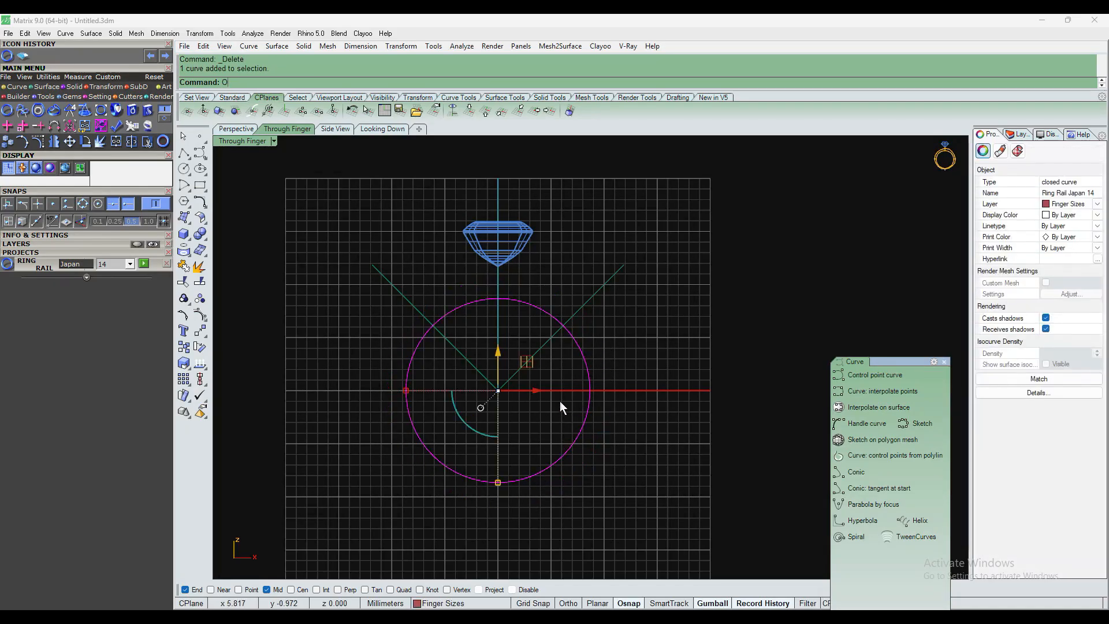
key("Return")
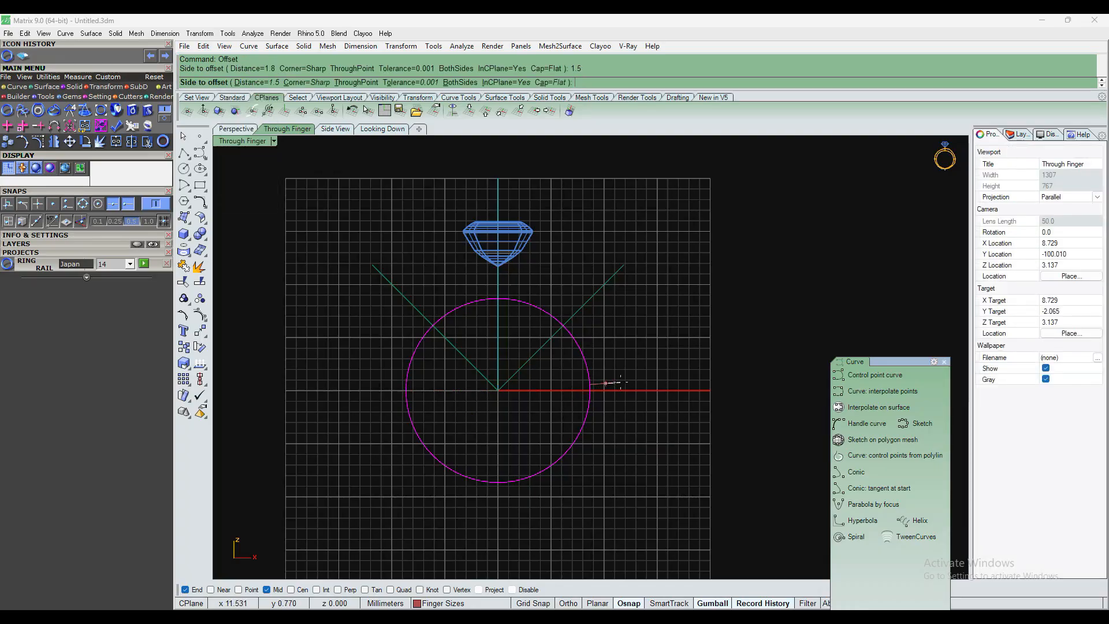
key("Return")
left_click(618, 382)
key("Escape")
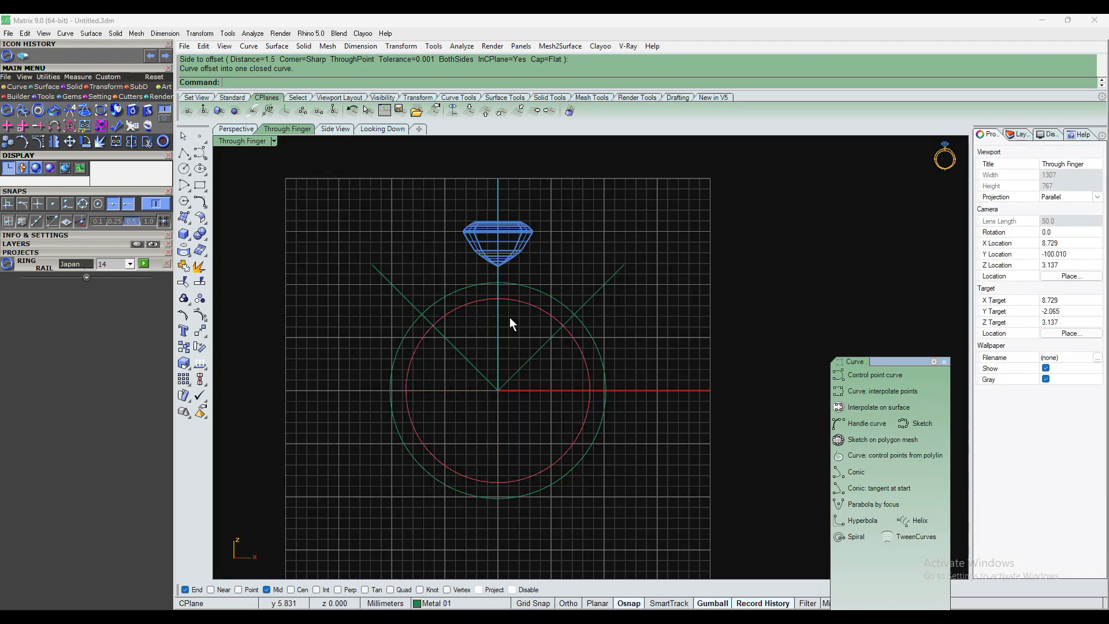
Split the outer circle into upper and lower arcs using the two diagonal lines as cutting objects
scroll(512, 312, "up", 3)
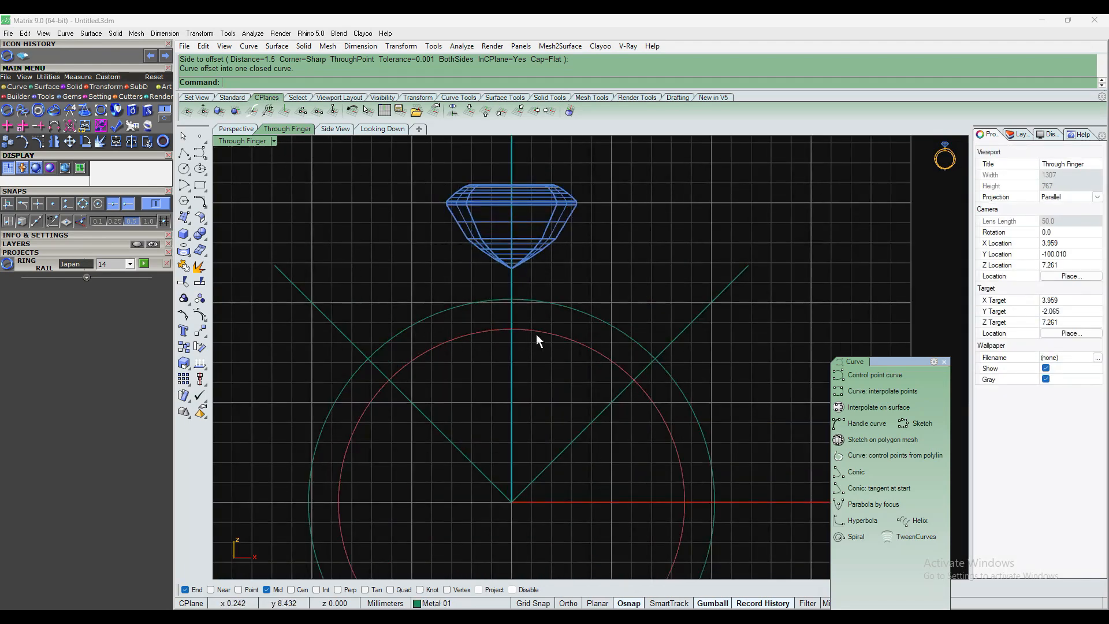
left_click(582, 312)
left_click(200, 282)
left_click_drag(331, 283, 290, 316)
left_click_drag(743, 317, 690, 272)
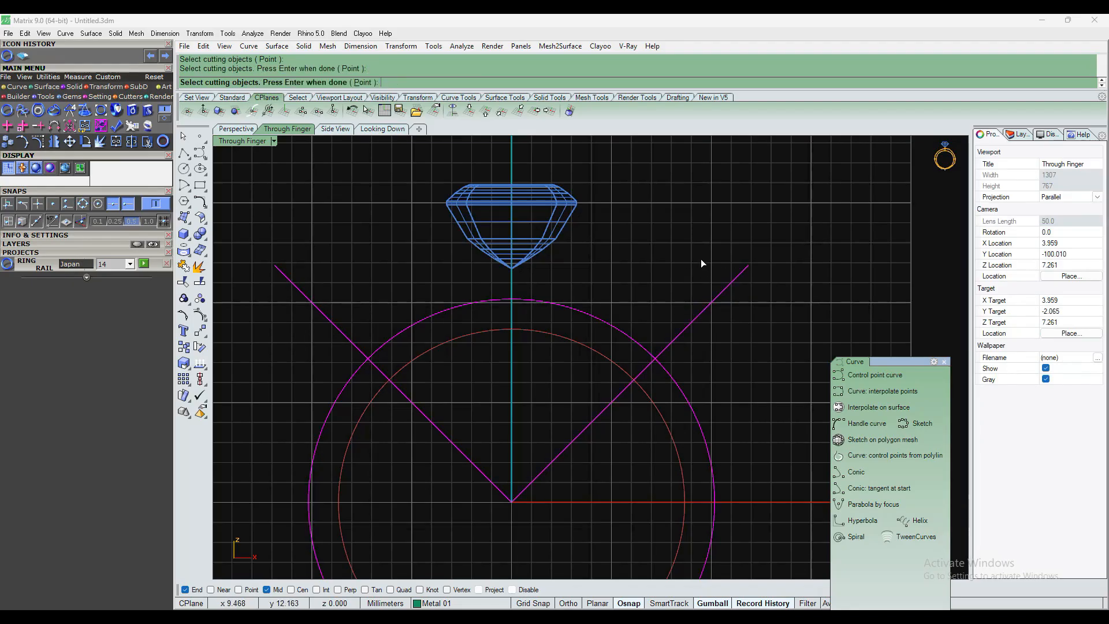
right_click(648, 318)
left_click(641, 287)
left_click(611, 325)
left_click(650, 281)
scroll(591, 297, "down", 4)
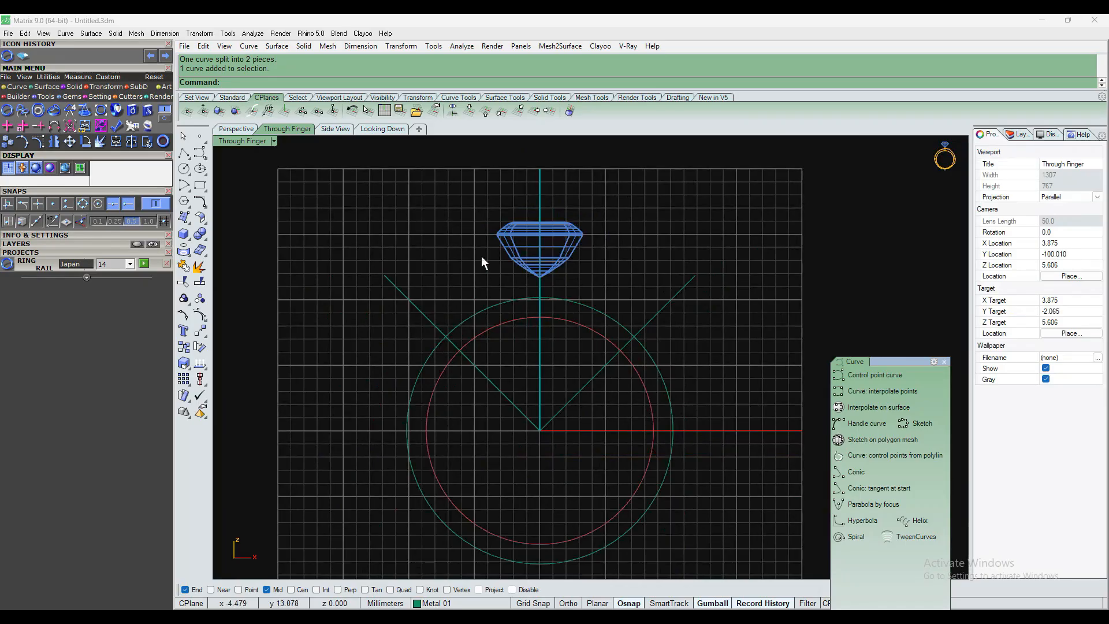
Create a gem profile curve around the emerald-cut gem's girdle with a width of 0 mm, working in the Perspective view
left_click(518, 238)
left_click(240, 129)
scroll(520, 254, "down", 6)
scroll(549, 194, "up", 10)
left_click(75, 99)
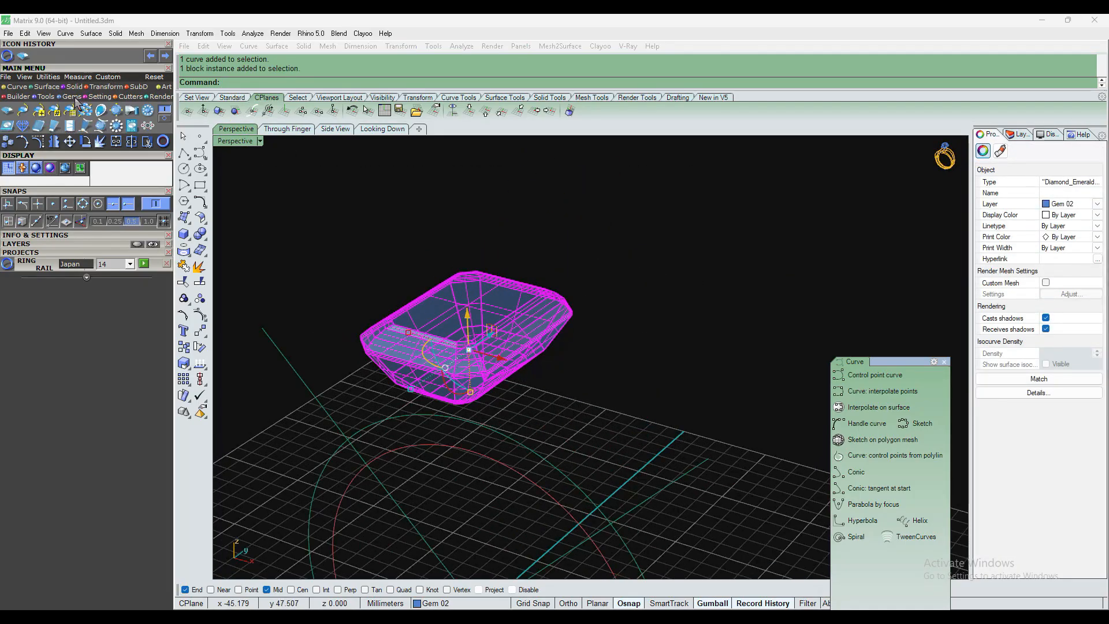
left_click(102, 111)
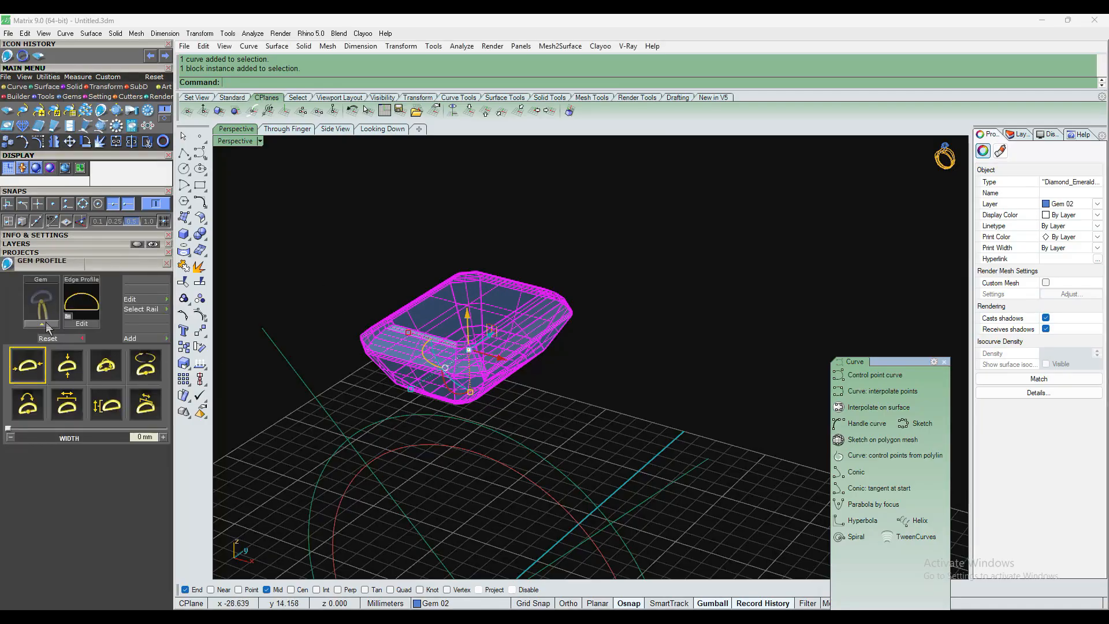
key("Return")
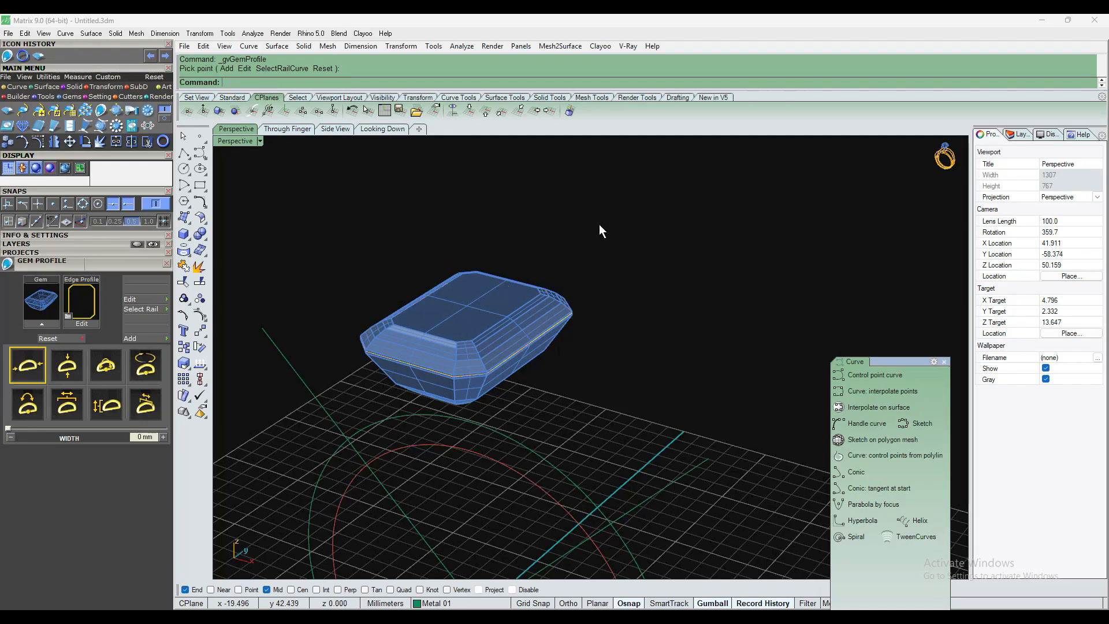
Offset the gem's girdle profile curve outward by 1.4 mm with sharp corners
left_click(553, 330)
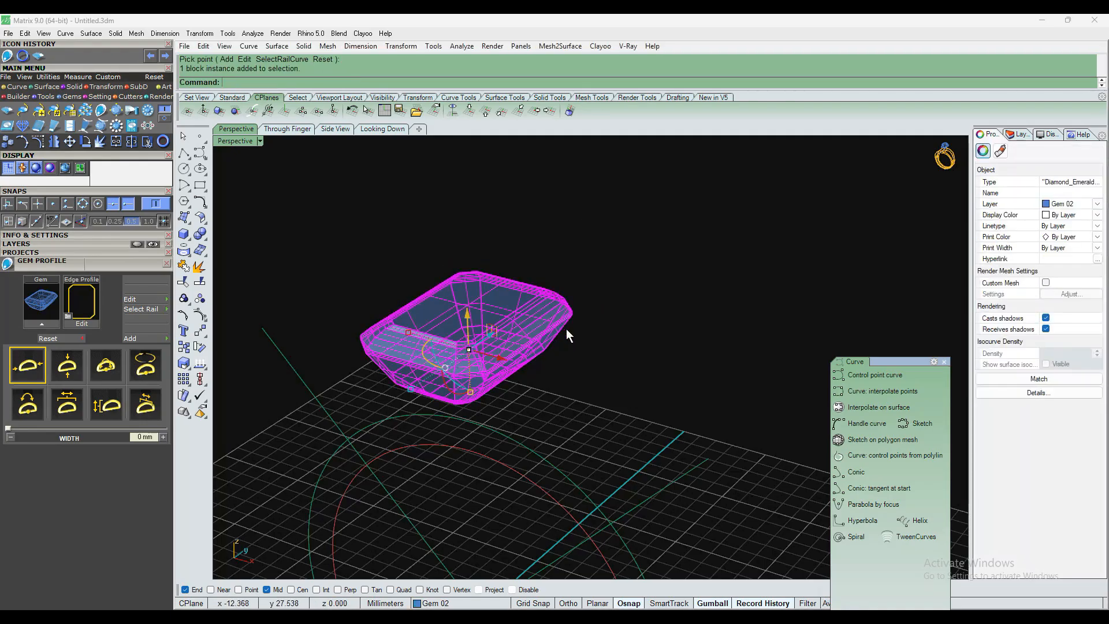
left_click(566, 327)
left_click(601, 350)
right_click_drag(557, 321, 581, 323, "shift")
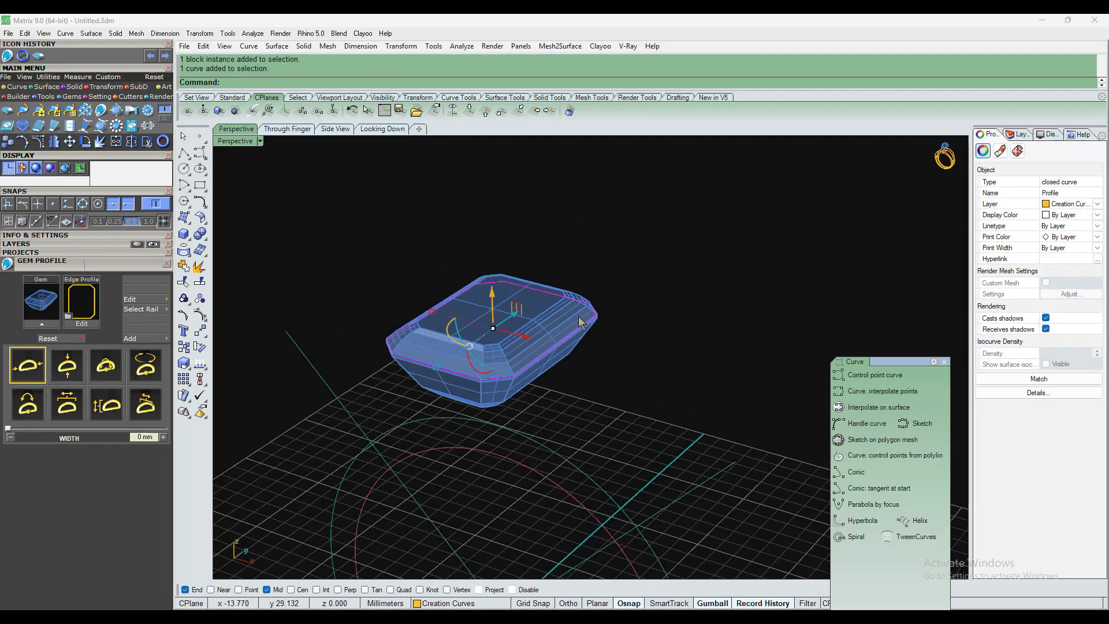
type("Offset")
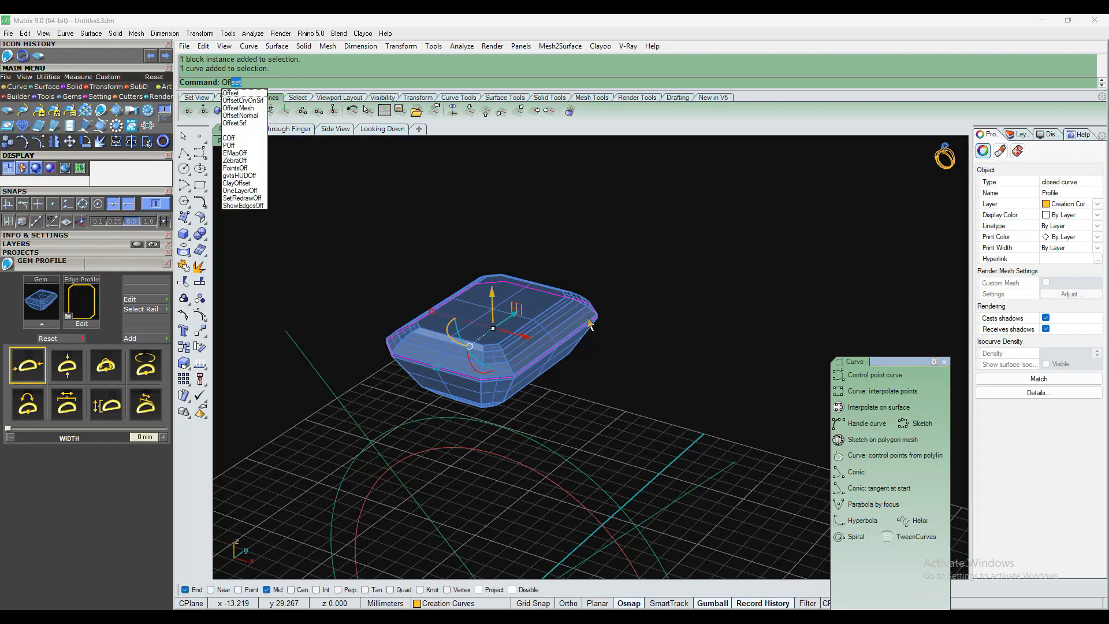
key("Return")
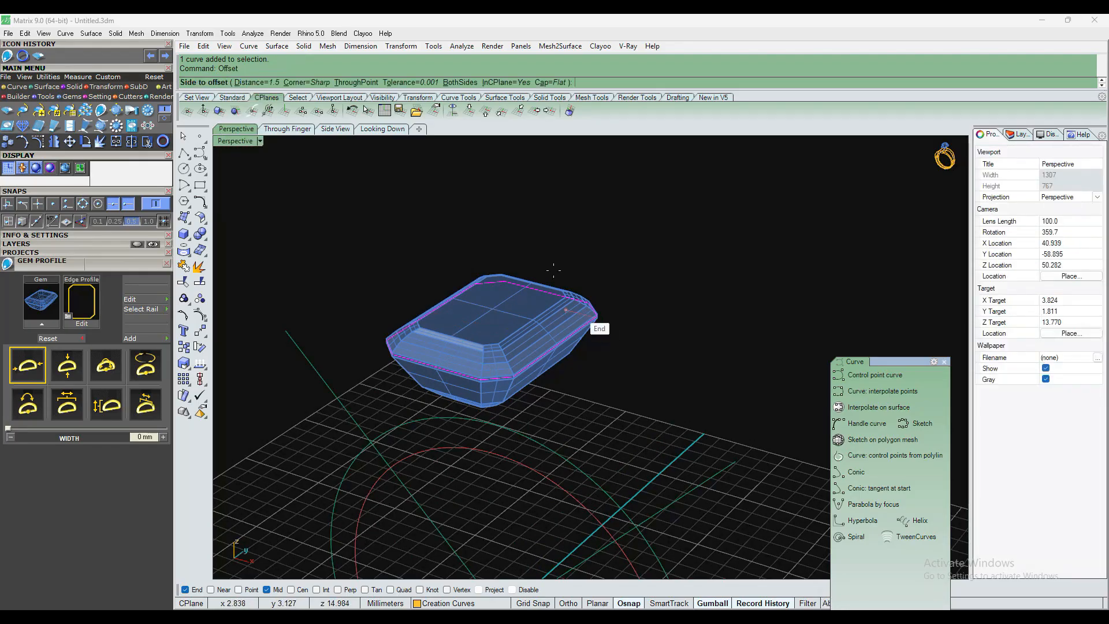
left_click(257, 82)
key("Return")
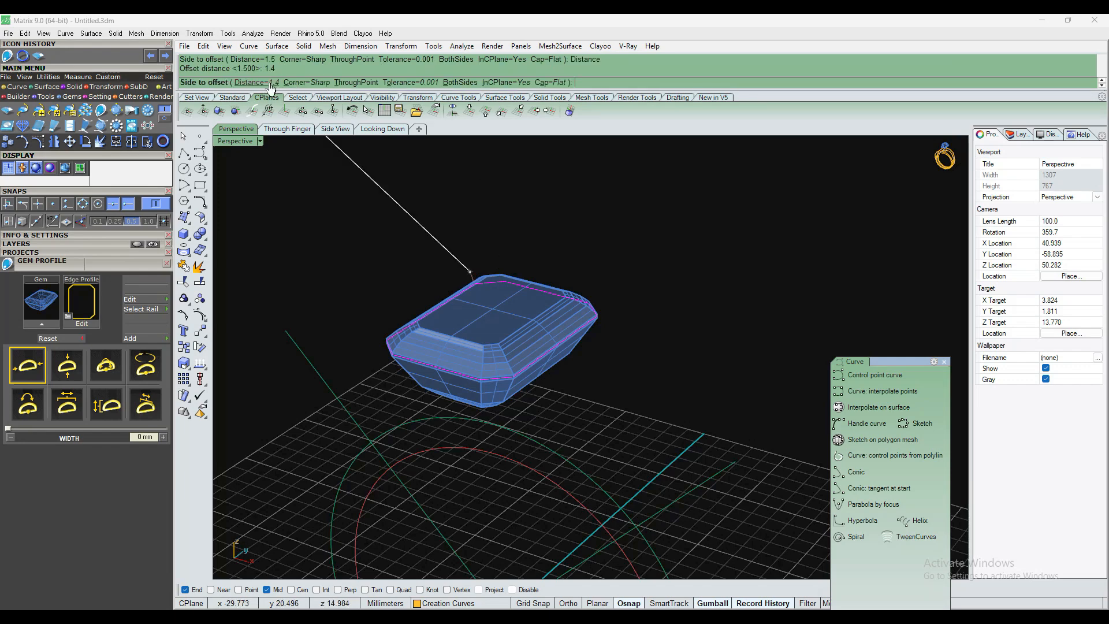
left_click(274, 273)
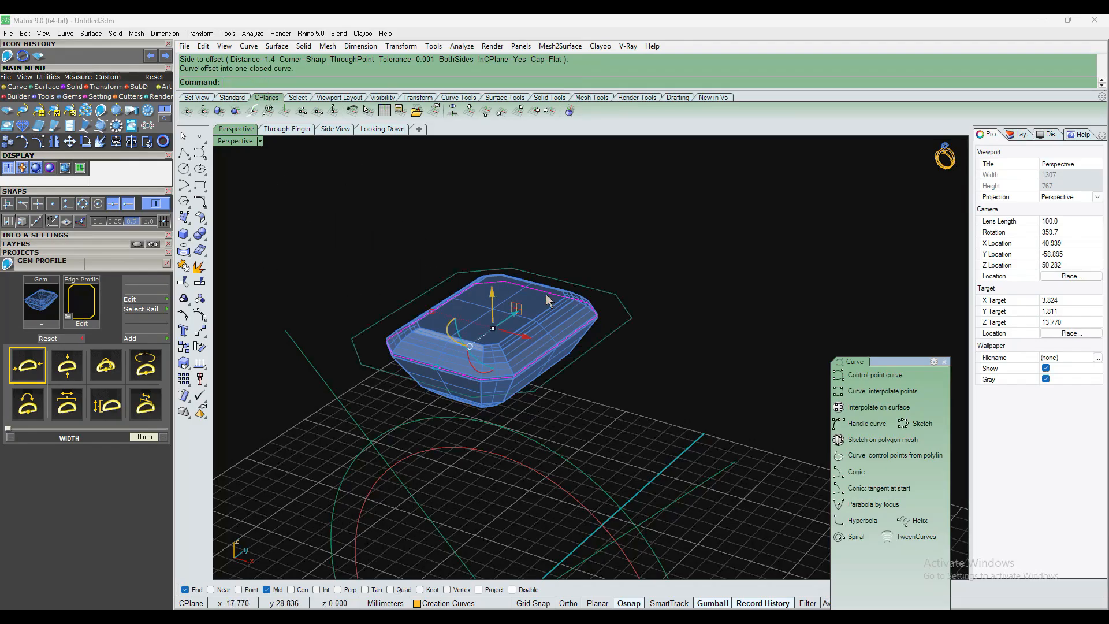
Select the gem's girdle profile curve together with its outer offset curve
scroll(600, 321, "up", 5)
scroll(582, 285, "down", 2)
left_click(595, 292)
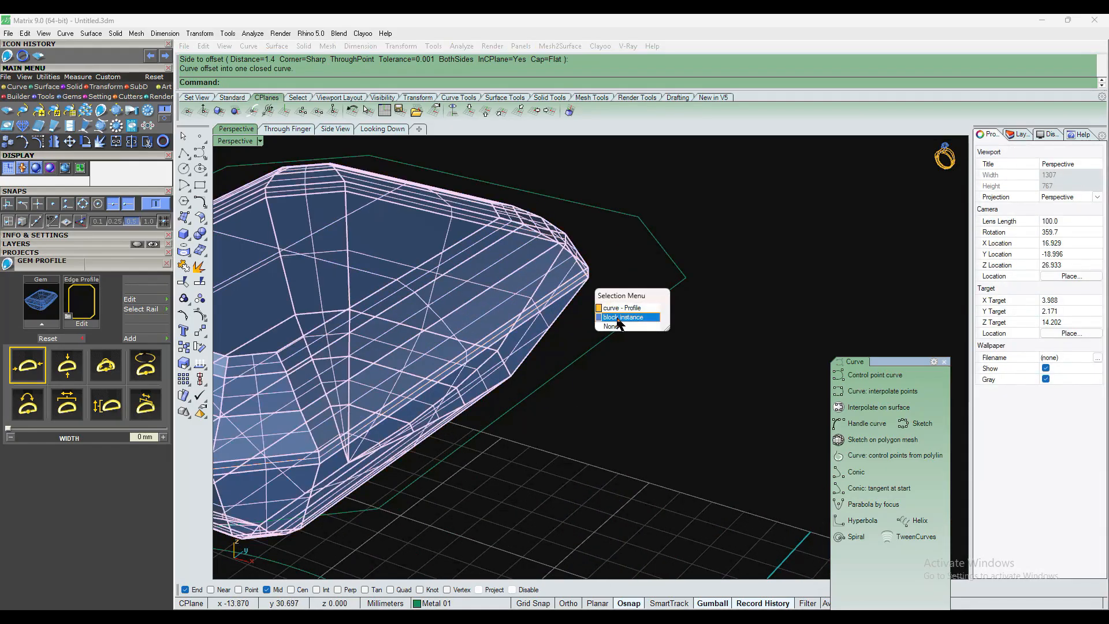
left_click(615, 327)
scroll(615, 328, "down", 3)
Try to extrude the girdle profile and offset curves upward by 1 mm as a solid, and undo it
type("Extru")
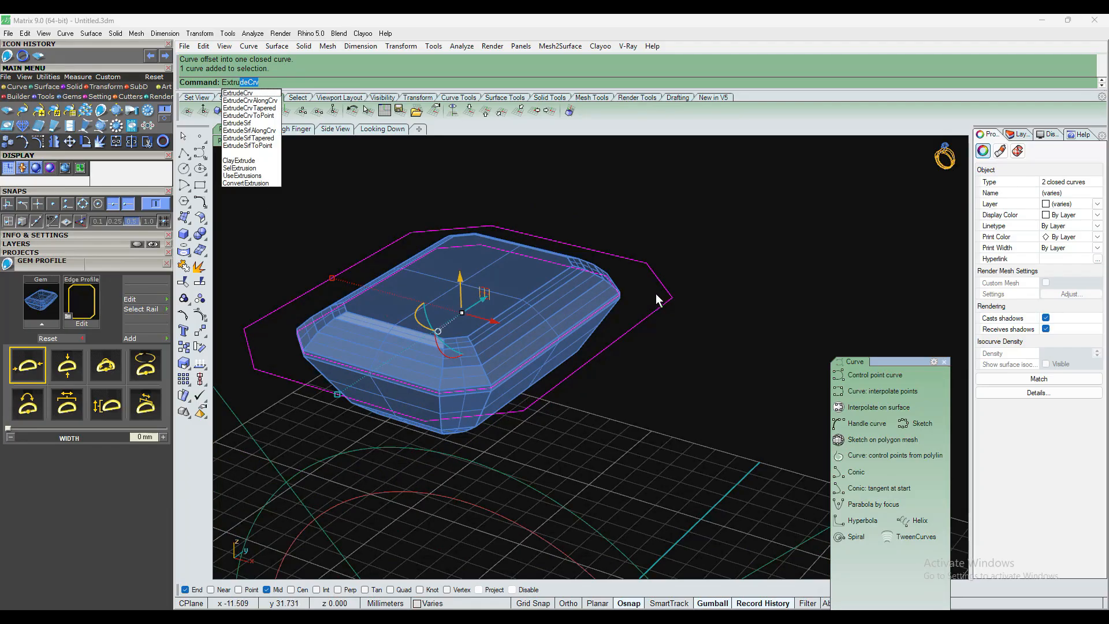
key("Return")
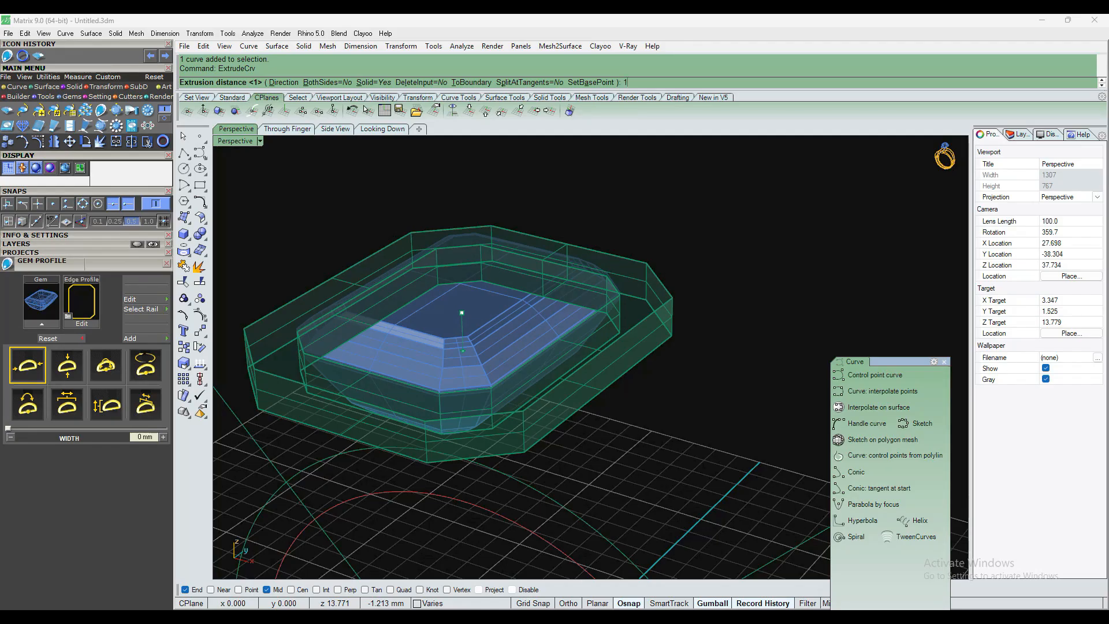
key("Return")
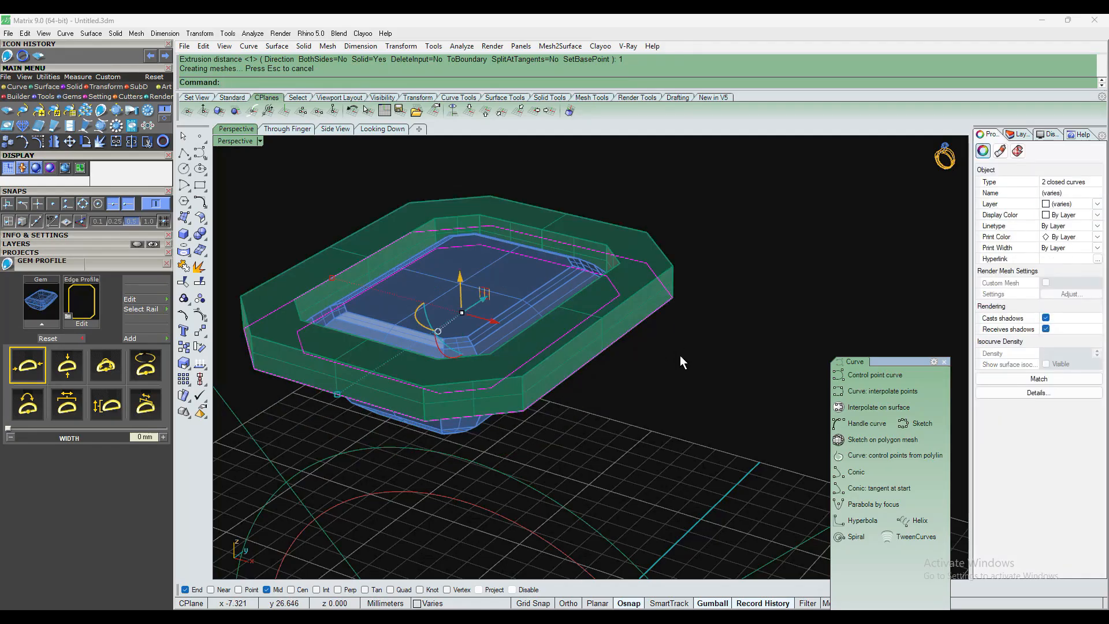
key("ctrl+z")
Extrude the girdle profile and offset curves by -1 mm as a solid to form the halo plate, and clear the selection
type("EXtrudeCrv")
key("Return")
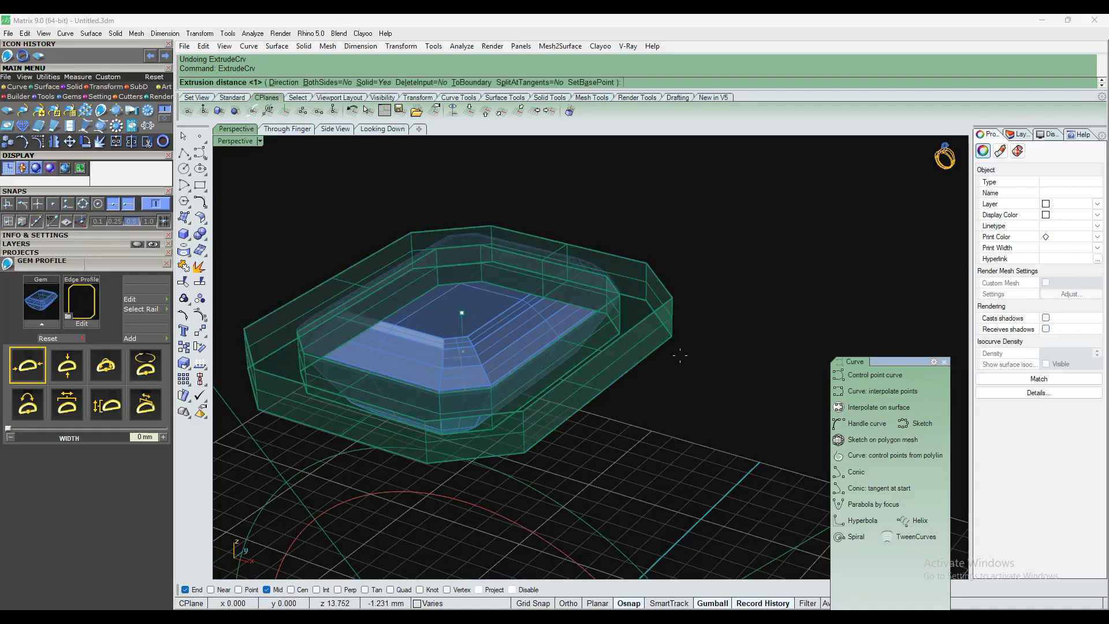
scroll(684, 363, "down", 6)
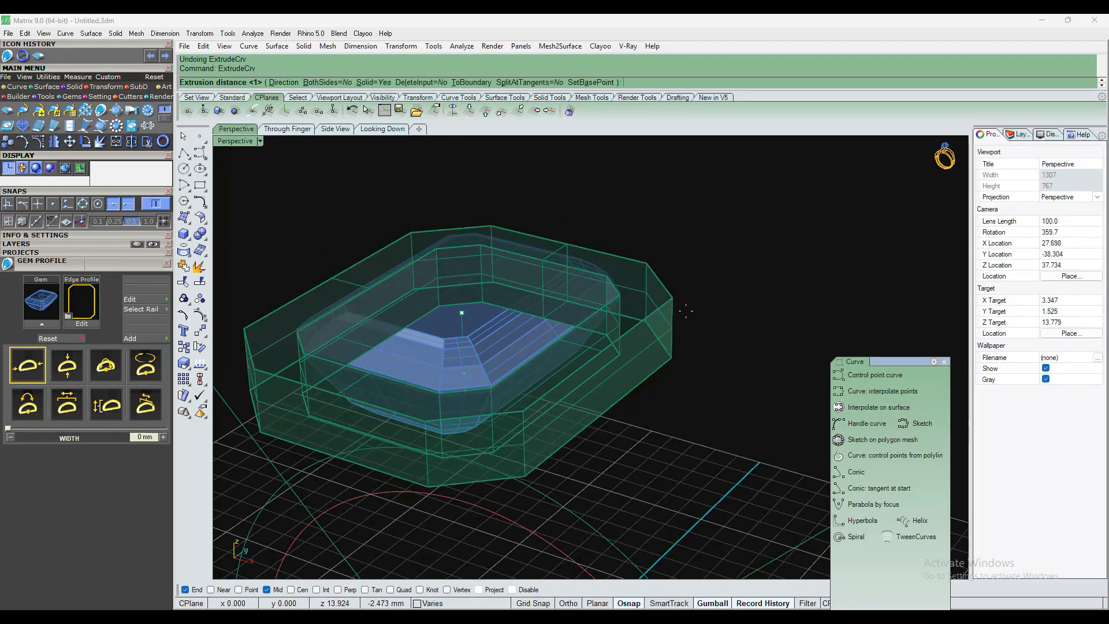
scroll(682, 281, "up", 4)
type("-1")
key("Return")
left_click(694, 324)
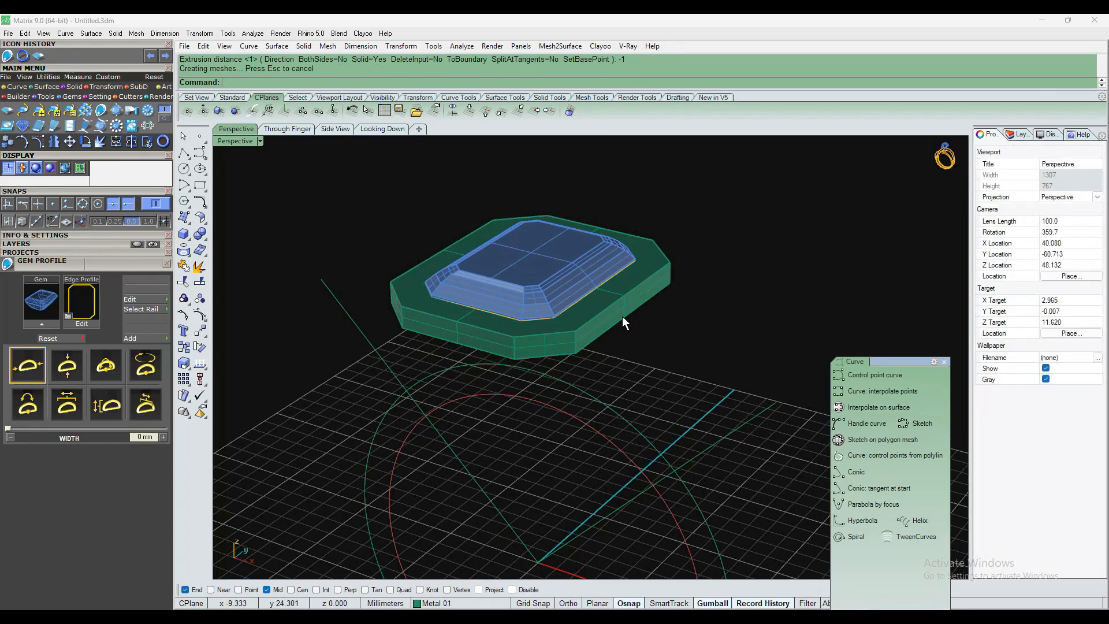
Examine the halo plate around the gem from above, up close and from the side
right_click_drag(639, 366, 605, 321)
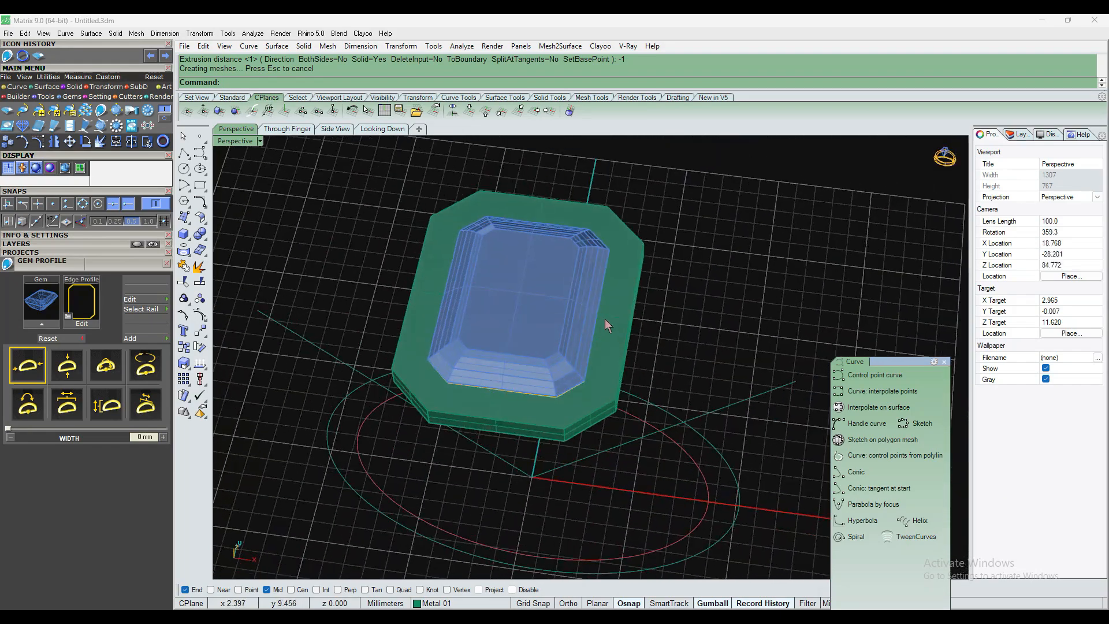
scroll(606, 320, "up", 5)
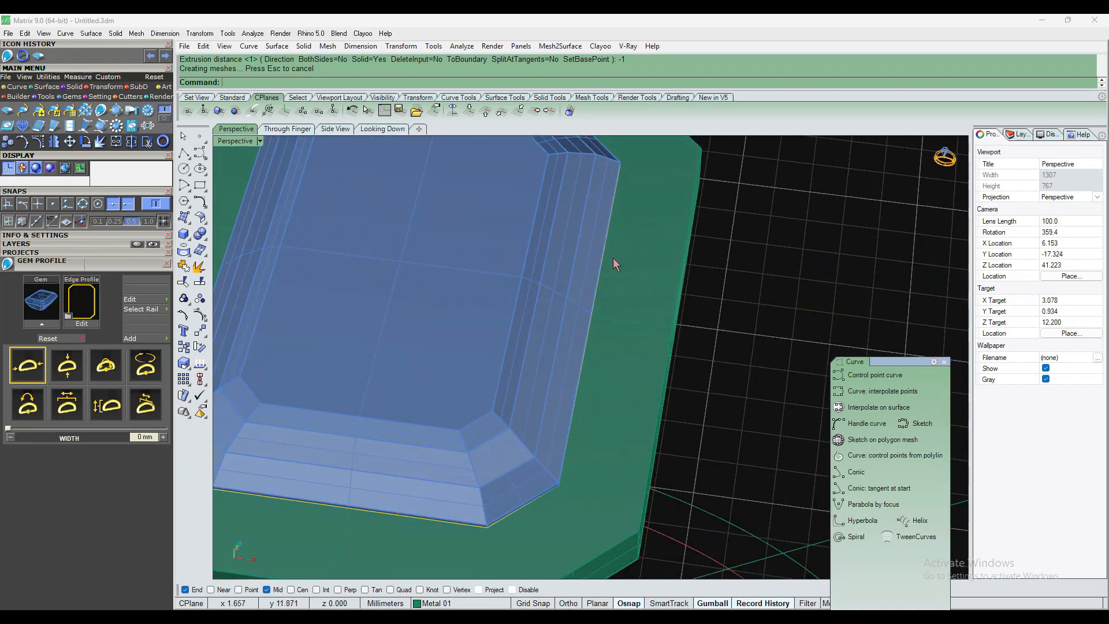
scroll(654, 200, "down", 5)
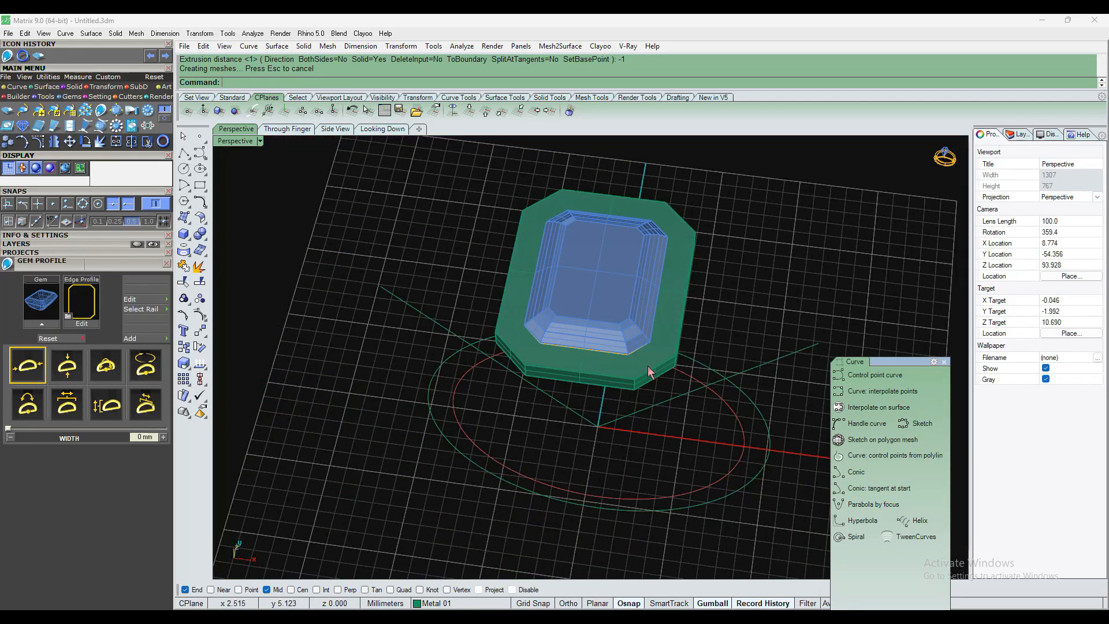
scroll(664, 222, "up", 5)
right_click_drag(548, 398, 537, 295)
scroll(534, 293, "down", 5)
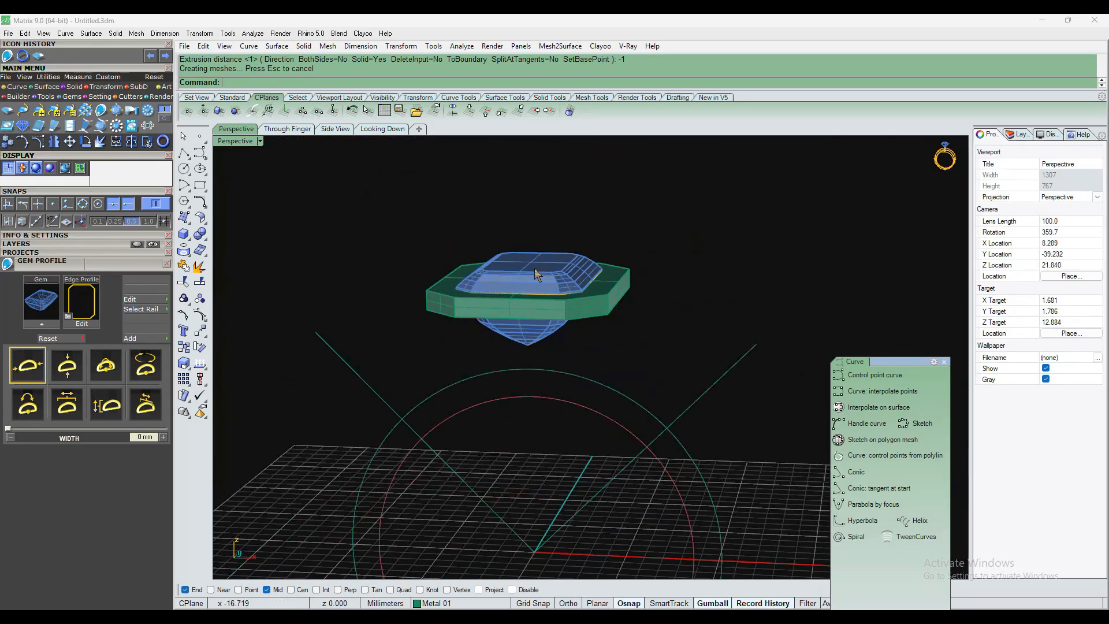
Work in the Through Finger view and enable the Near and Tan object snaps
left_click(302, 132)
scroll(466, 265, "up", 3)
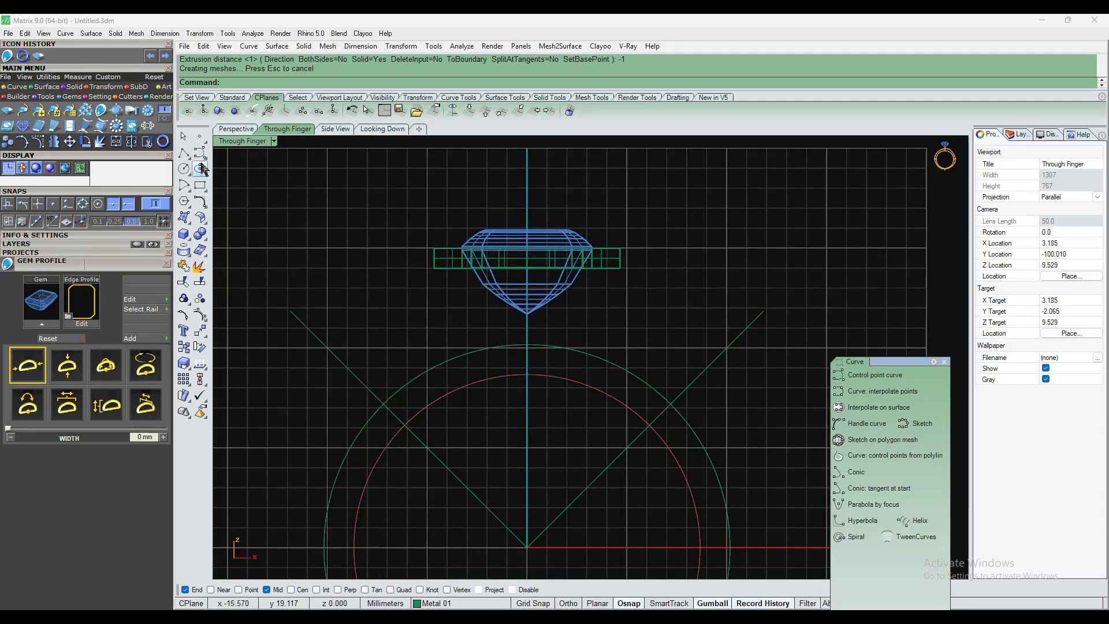
left_click(191, 198)
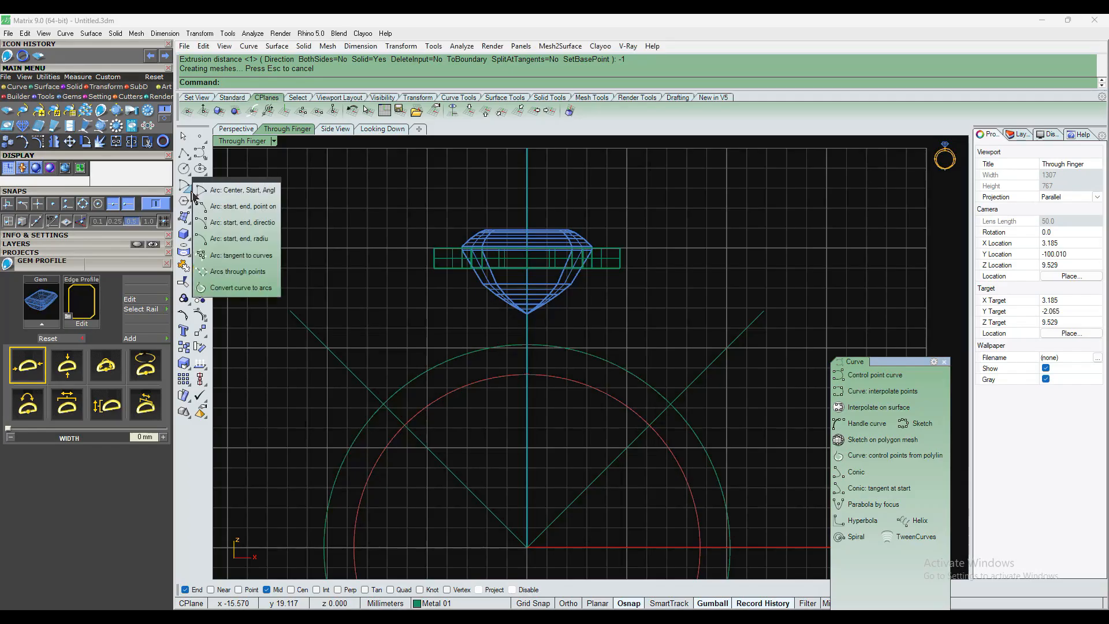
left_click(254, 222)
scroll(459, 314, "down", 3)
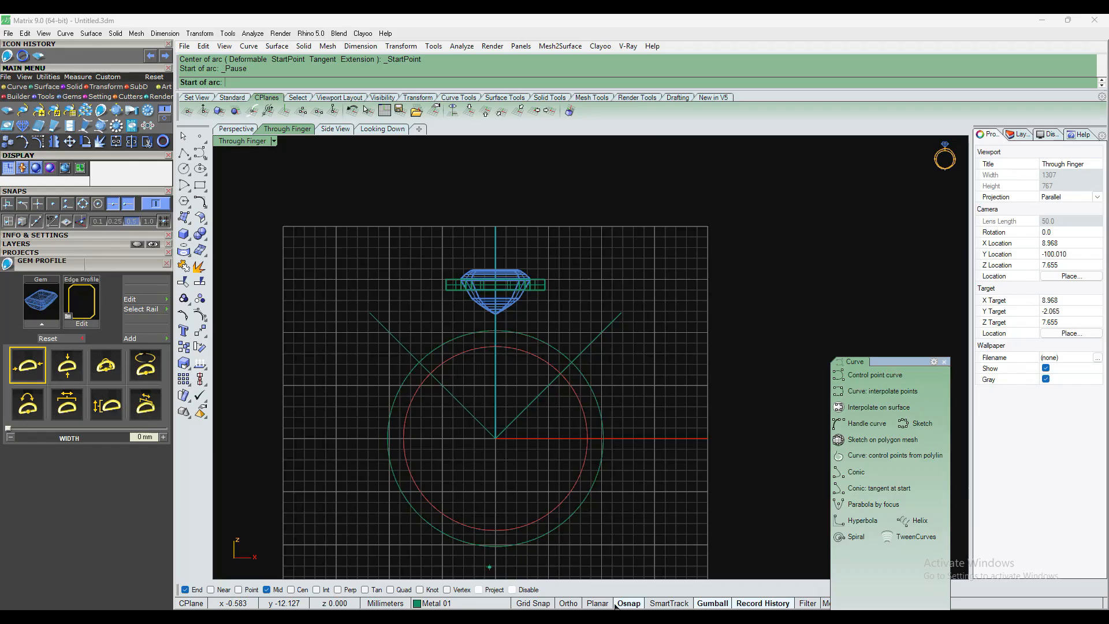
left_click(365, 589)
scroll(395, 452, "up", 5)
scroll(376, 365, "down", 2)
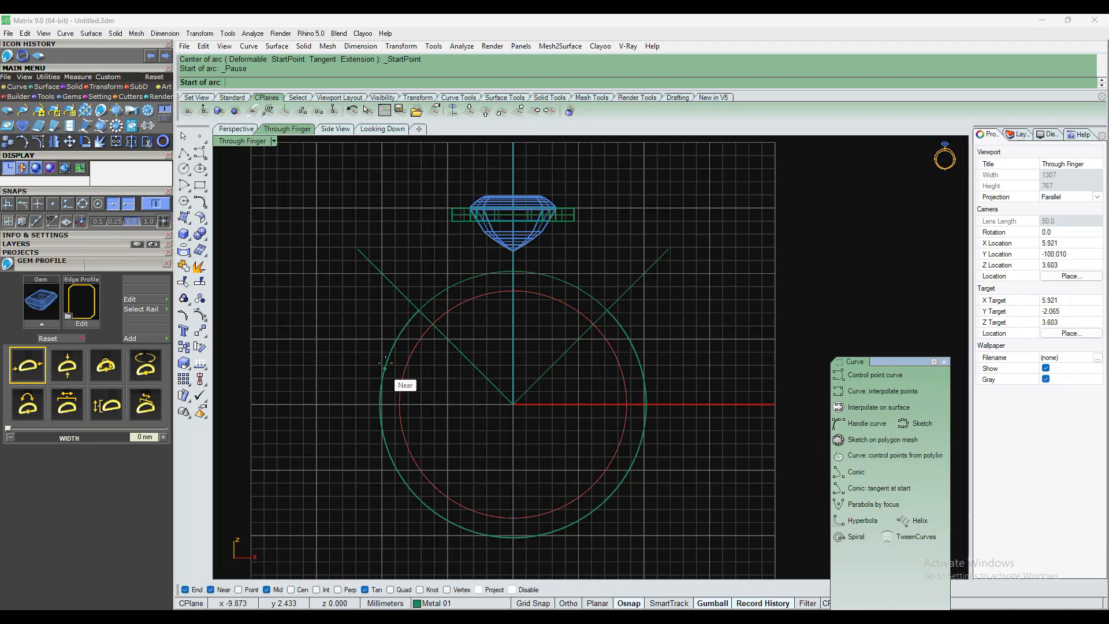
scroll(421, 305, "up", 5)
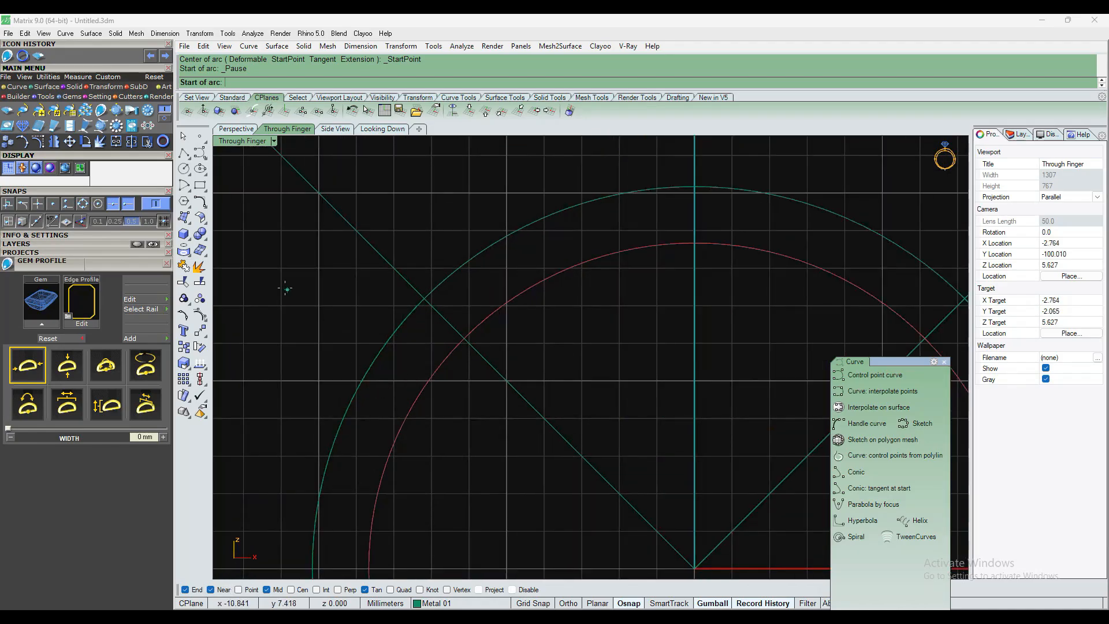
key("Escape")
left_click(184, 185)
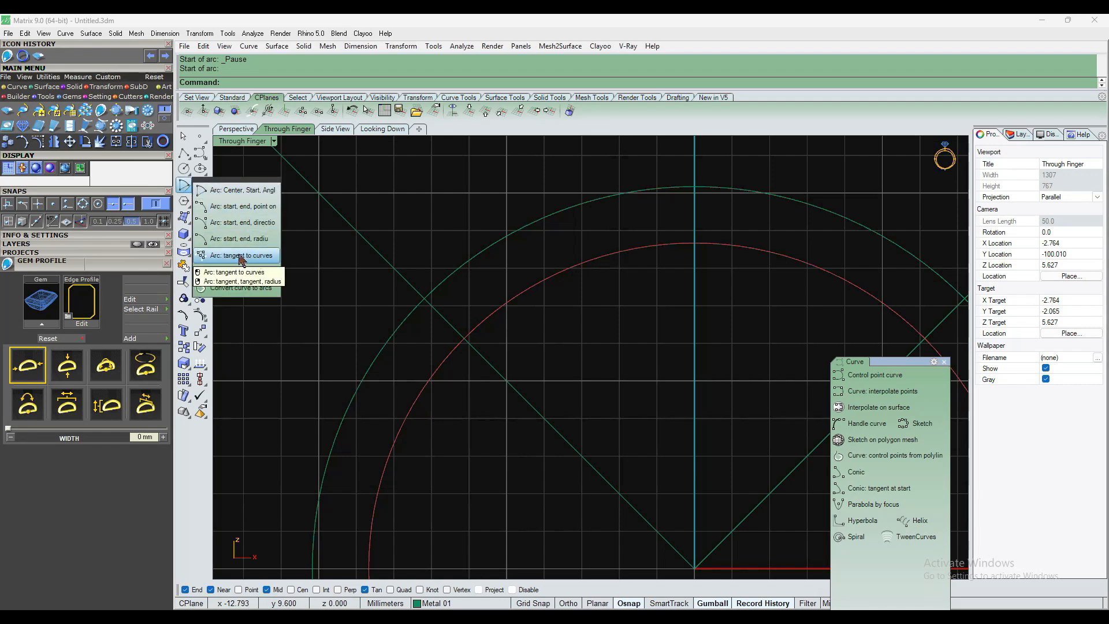
left_click(240, 256)
left_click(332, 449)
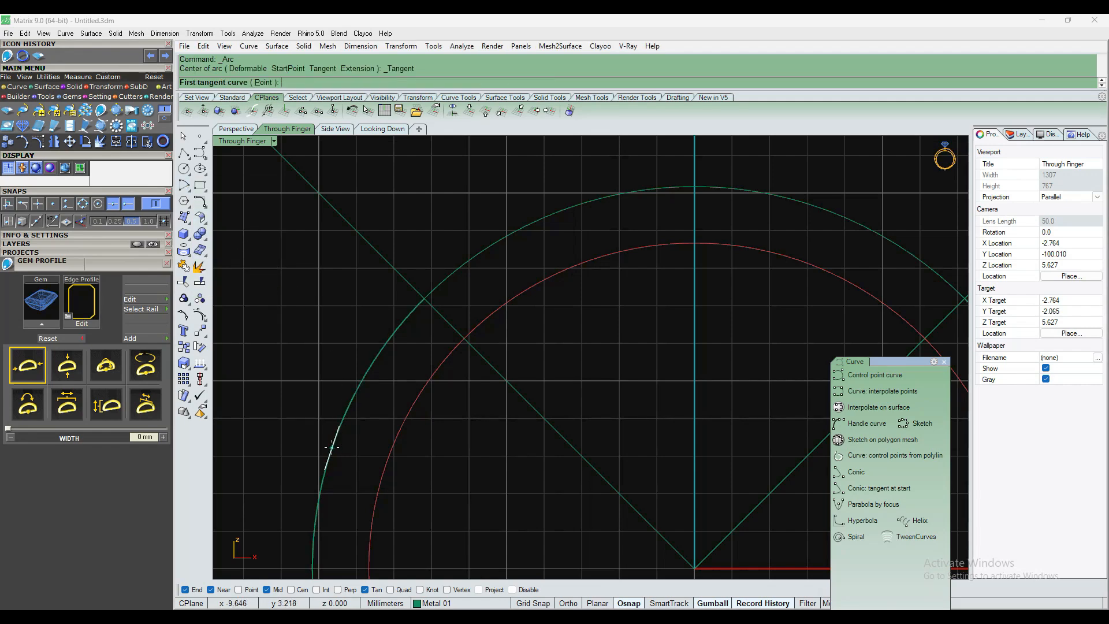
scroll(332, 450, "down", 4)
scroll(416, 319, "up", 4)
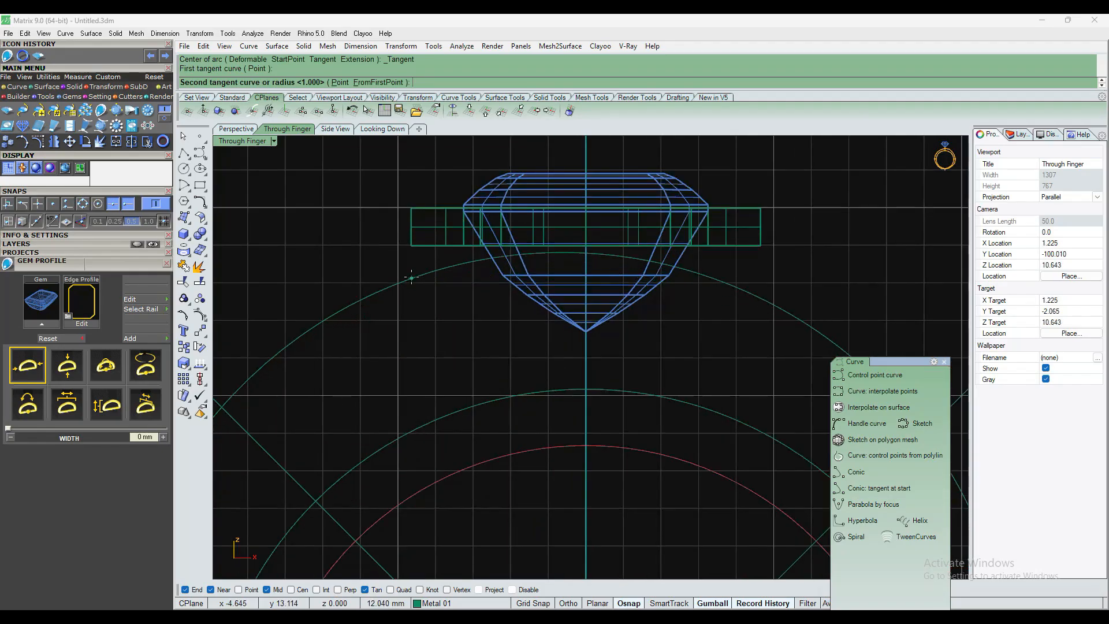
scroll(411, 248, "down", 4)
right_click(407, 251)
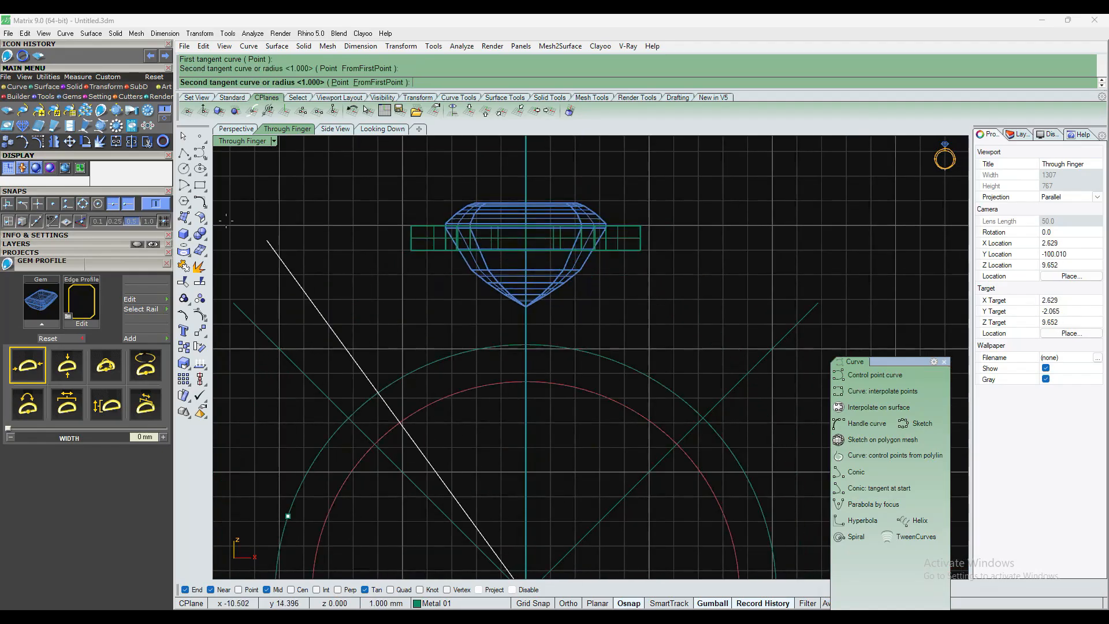
scroll(358, 240, "down", 6)
right_click(358, 240)
key("Escape")
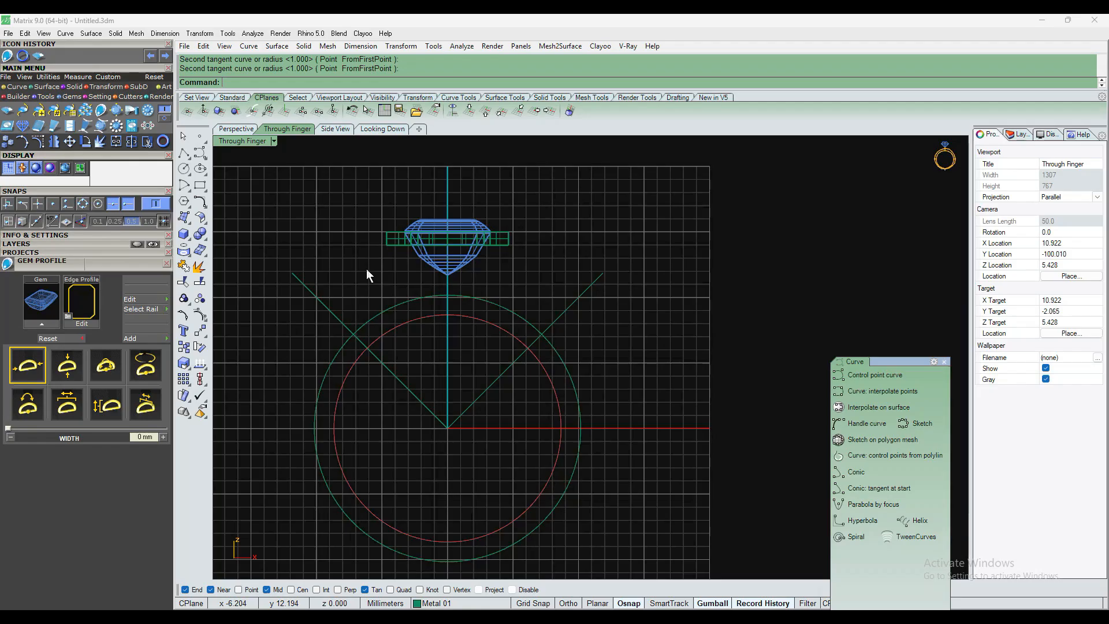
Try to draw a tangent, tangent, radius circle between the outer ring circle and the halo plate
scroll(217, 199, "up", 1)
left_click(183, 168)
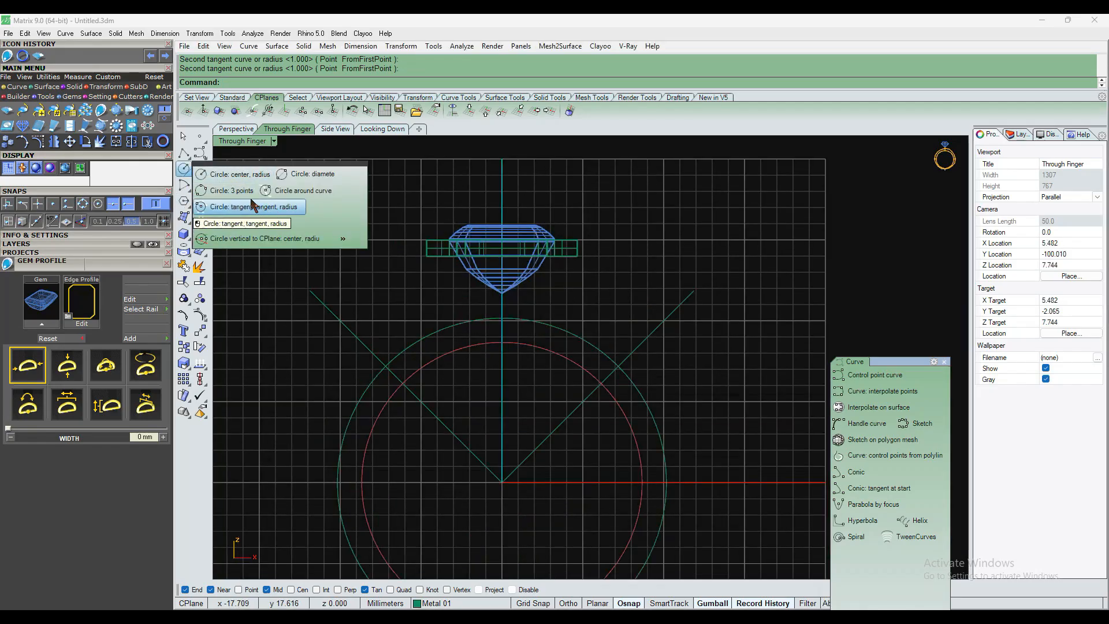
left_click(269, 215)
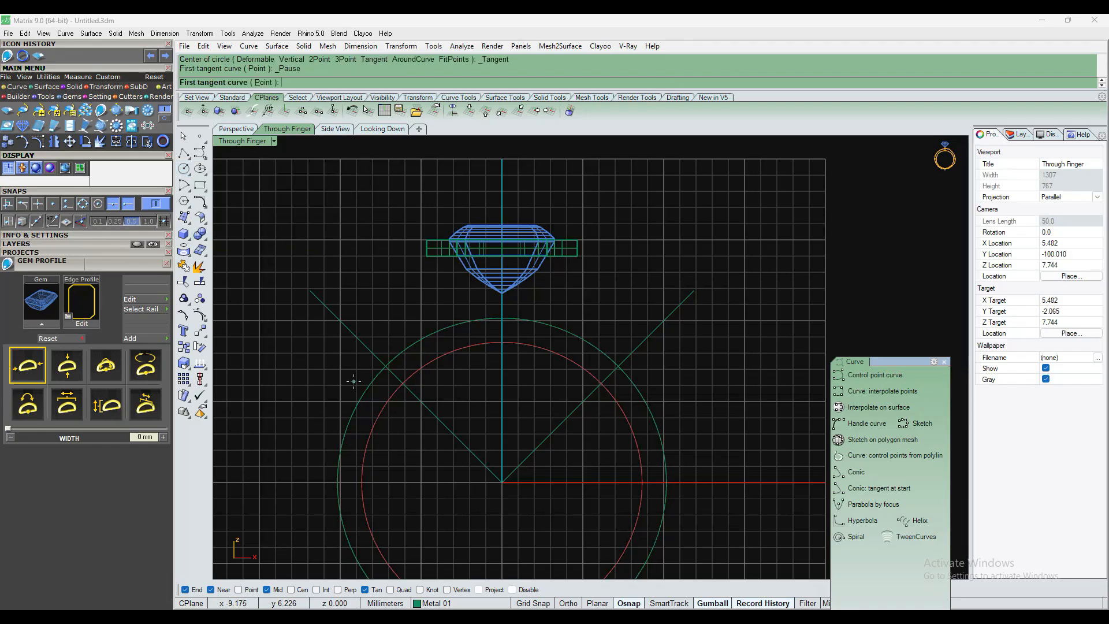
left_click(363, 393)
left_click(436, 278)
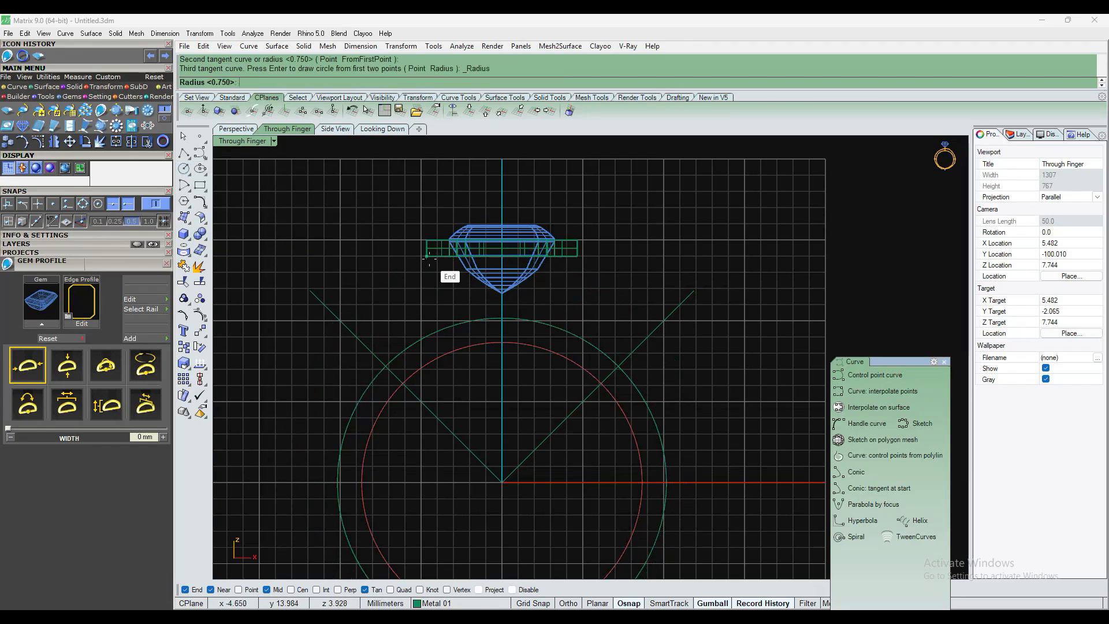
left_click(440, 302)
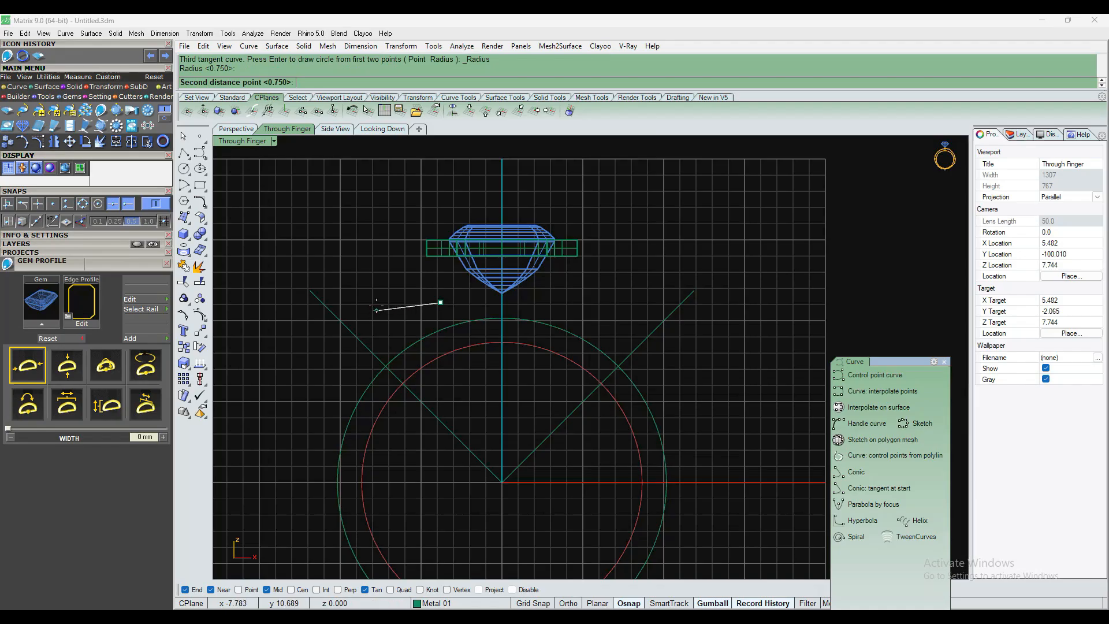
left_click(354, 293, "shift")
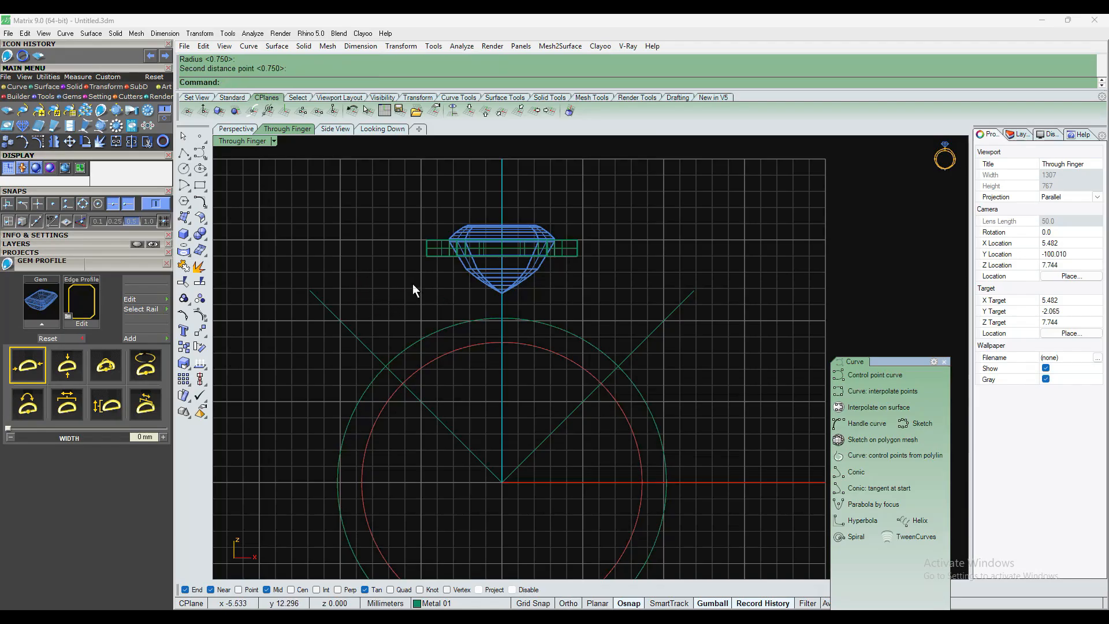
Duplicate the lower edge at the halo plate's left end as a curve on the current layer
scroll(416, 241, "up", 6)
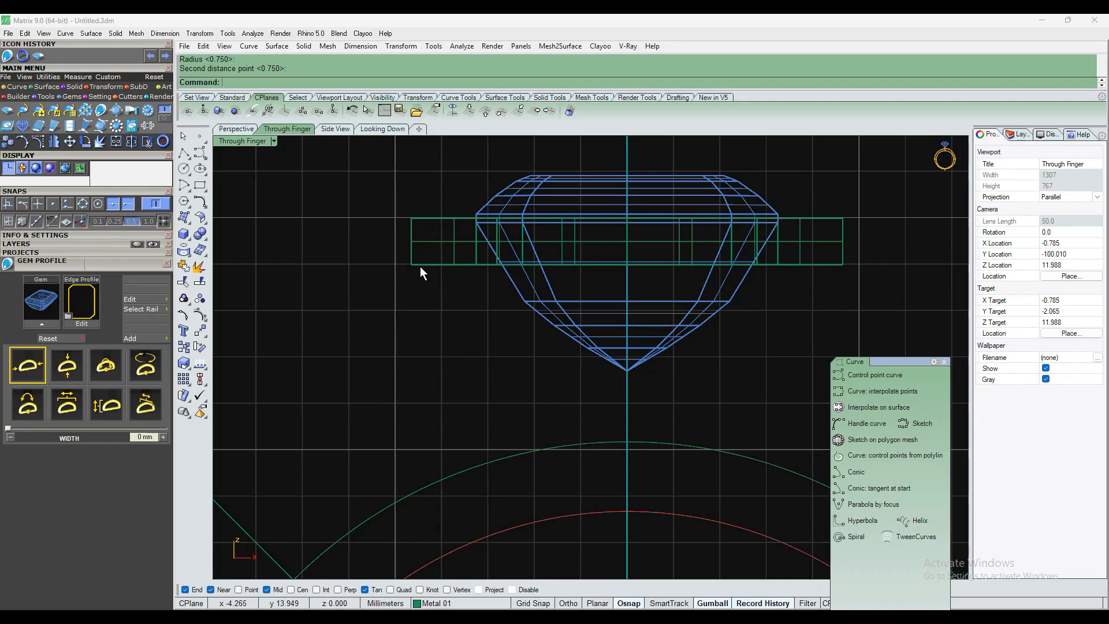
scroll(452, 264, "down", 3)
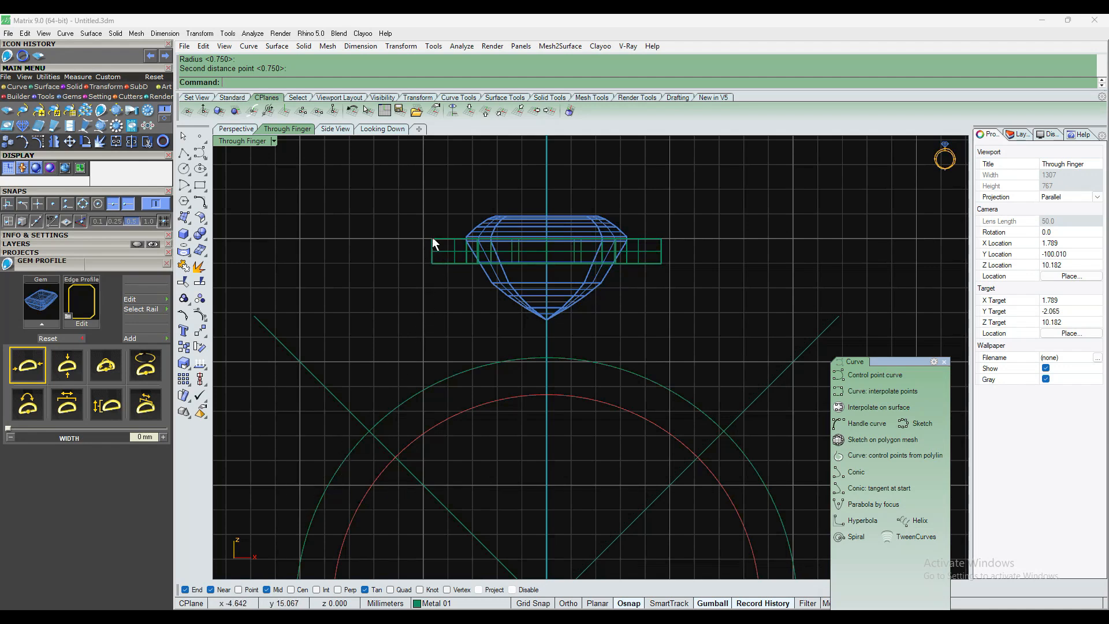
left_click(445, 264)
left_click(429, 328)
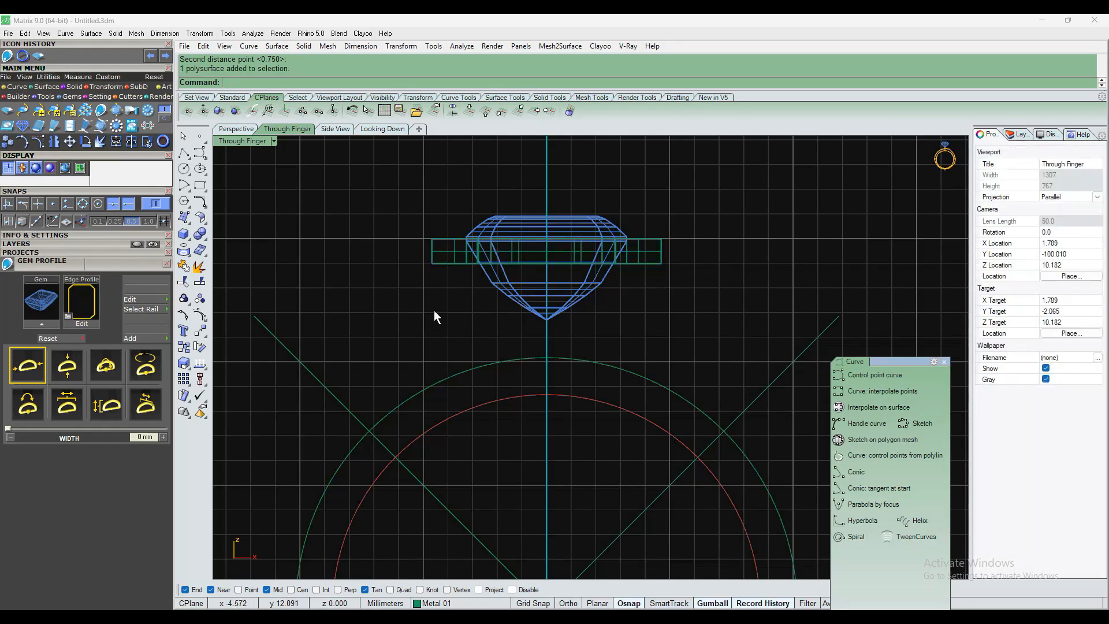
type("DupEdge")
key("Return")
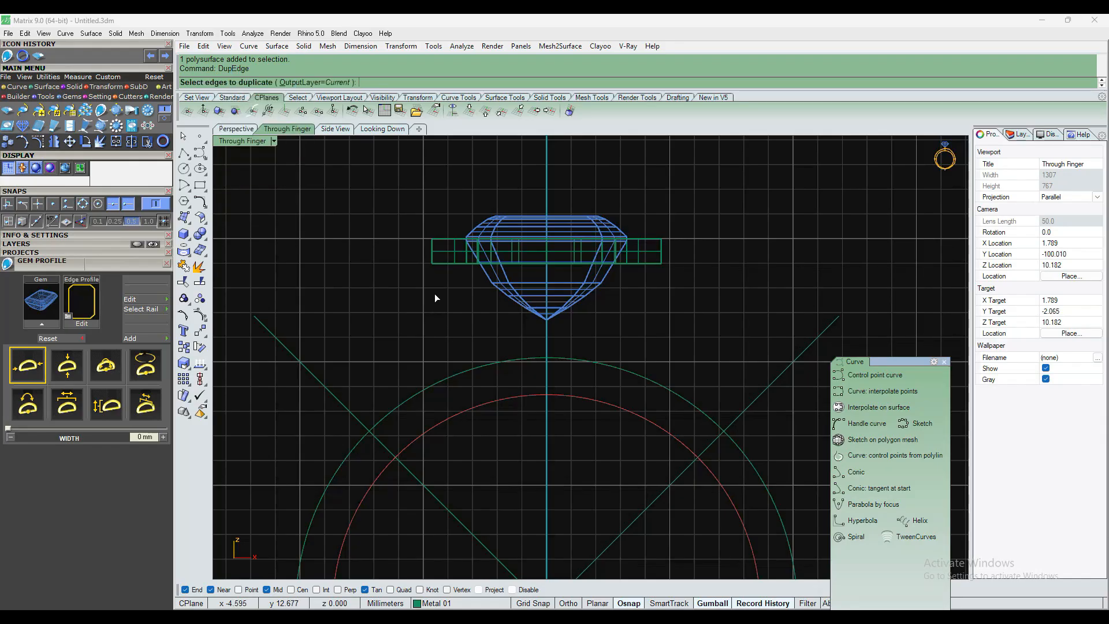
left_click(439, 262)
left_click(471, 289)
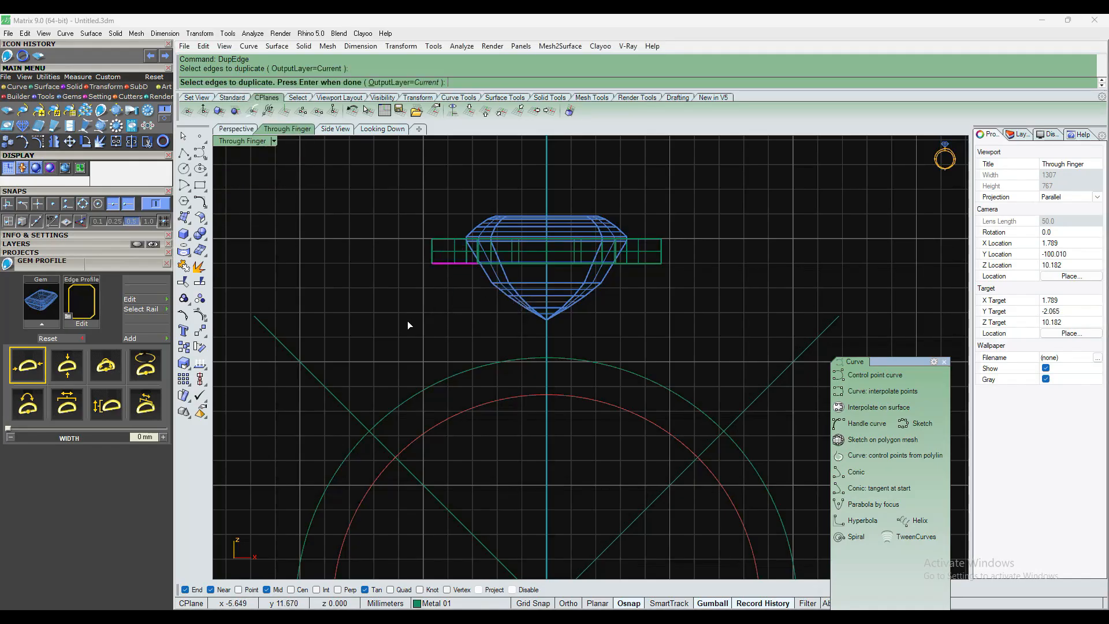
key("Return")
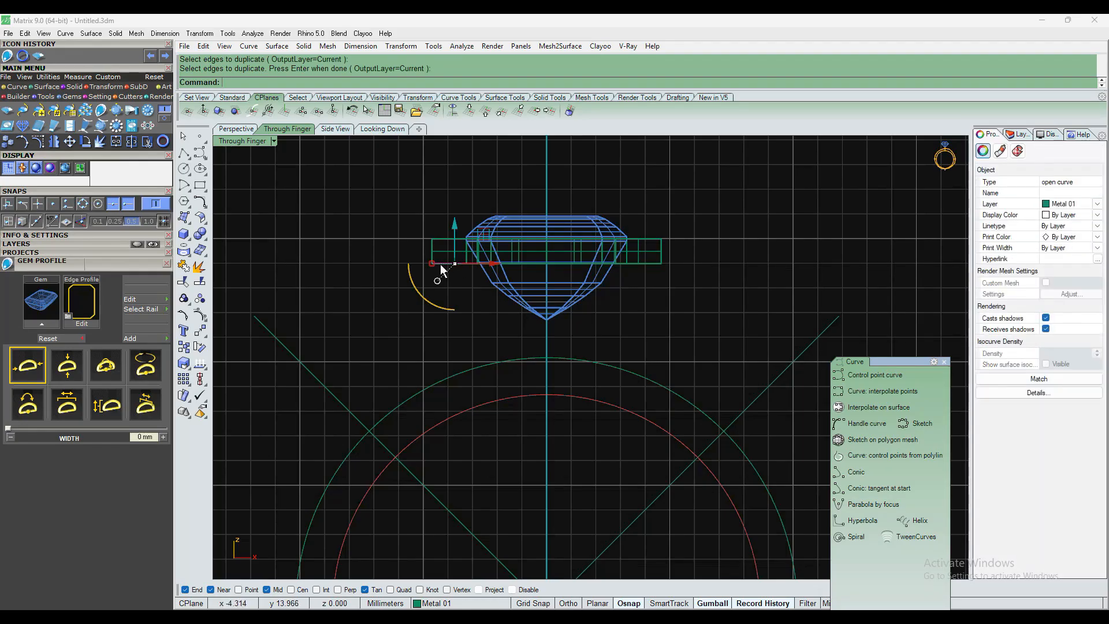
key("Escape")
Draw a vertical polyline segment along the halo plate's left side, from its upper corner to its lower corner
scroll(543, 234, "down", 3)
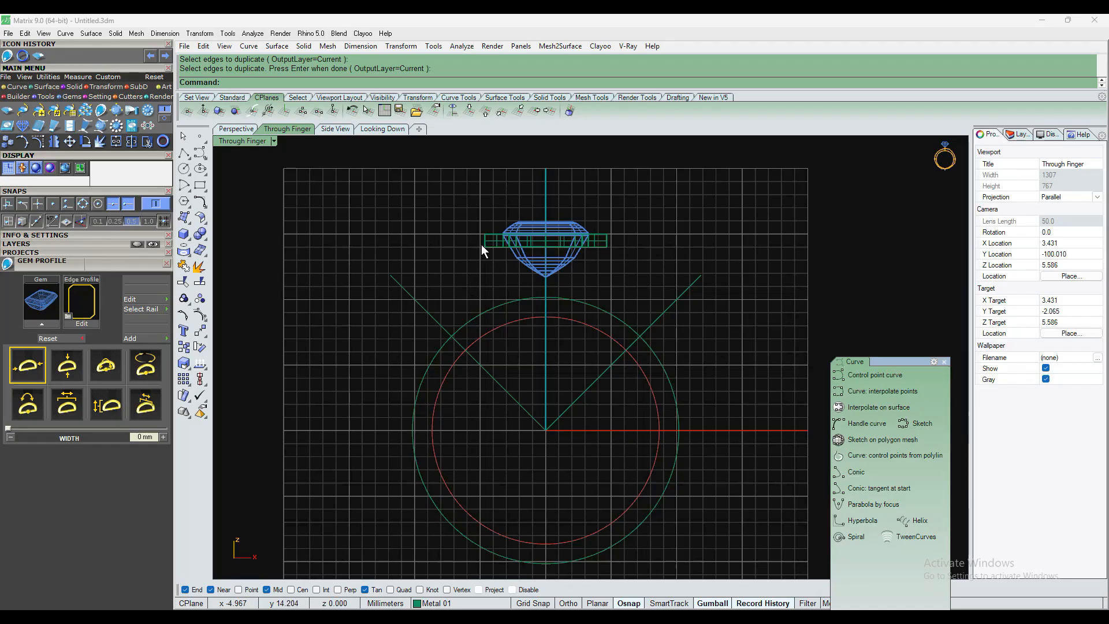
scroll(468, 245, "up", 5)
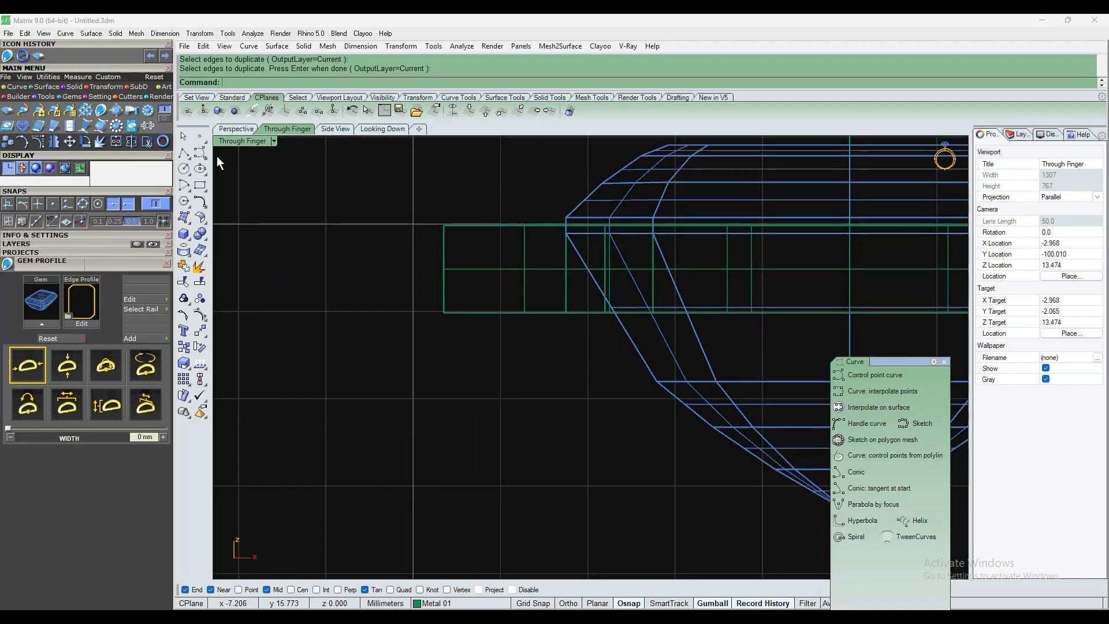
left_click(184, 153)
left_click(444, 225)
key("F8")
left_click(445, 312)
key("F8")
key("Return")
scroll(515, 235, "down", 5)
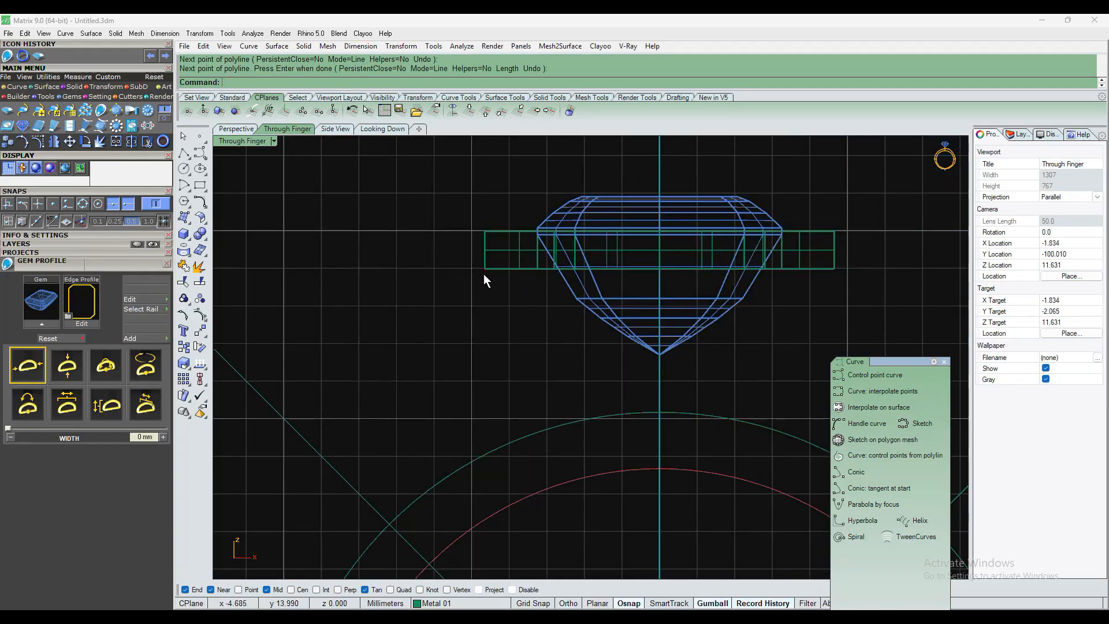
Start an adjustable curve blend from the lower end of the halo plate's vertical segment to the left side of the outer ring circle
scroll(485, 277, "down", 4)
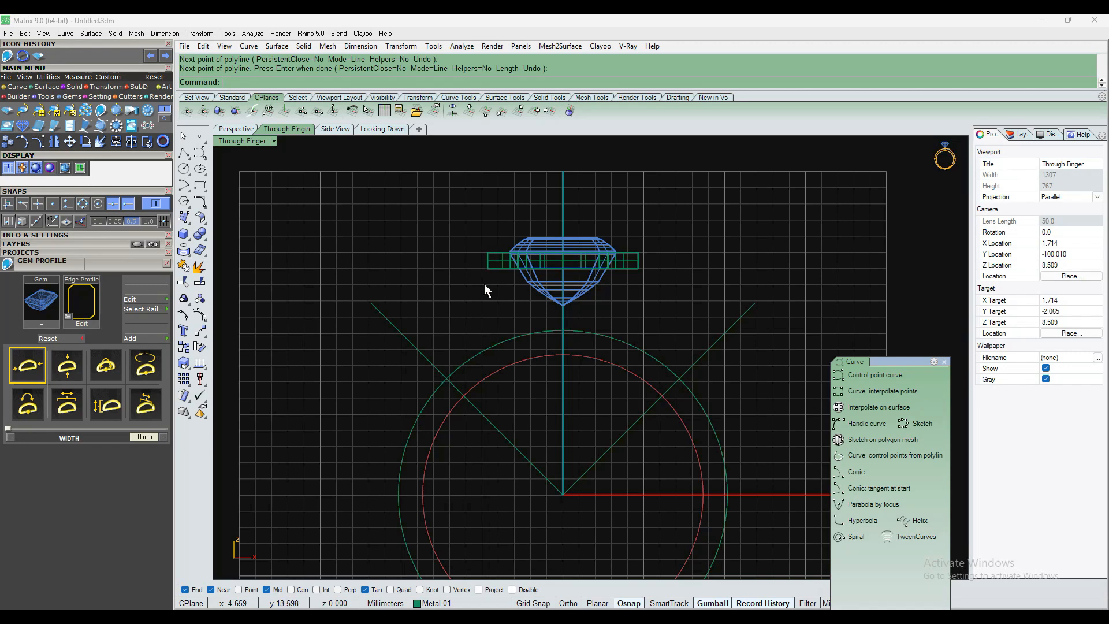
left_click(202, 203)
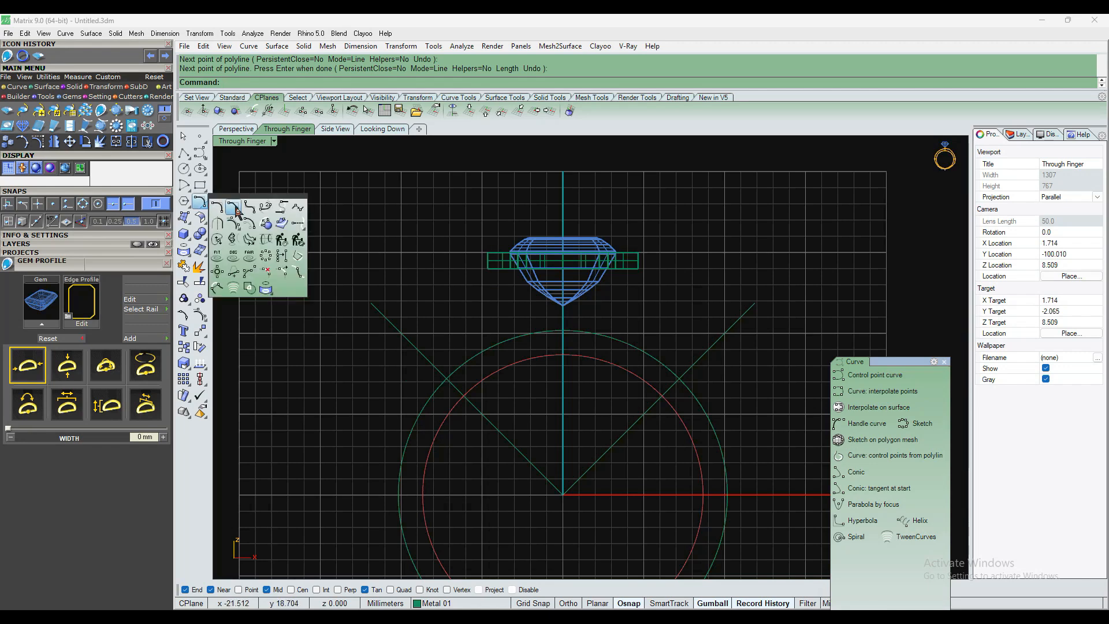
left_click(267, 208)
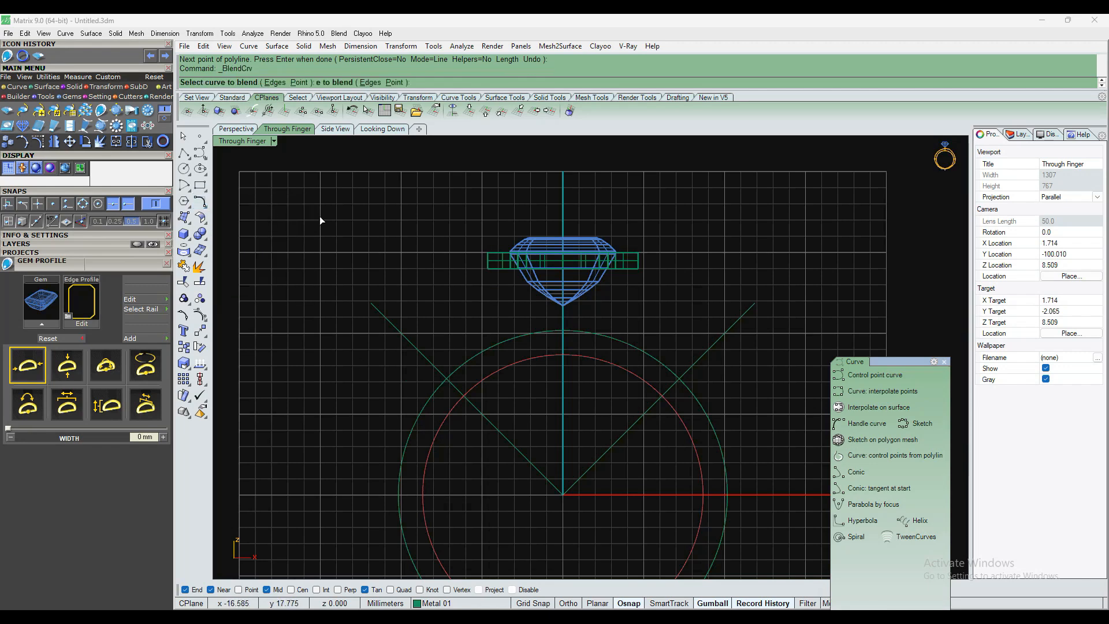
left_click(486, 268)
left_click(522, 299)
left_click(431, 392)
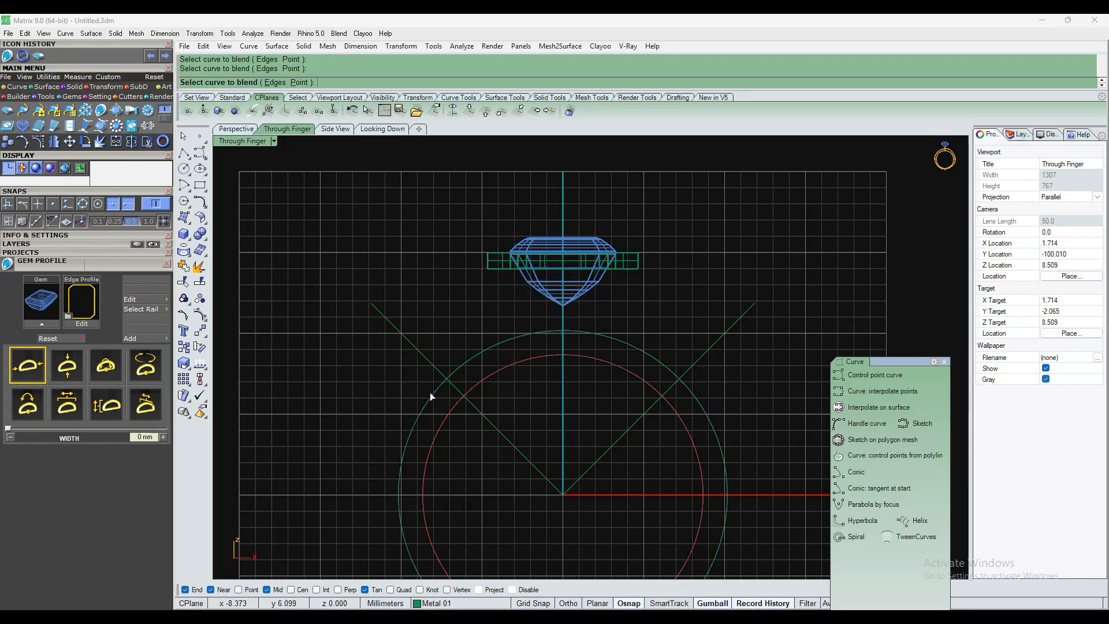
scroll(518, 264, "up", 3)
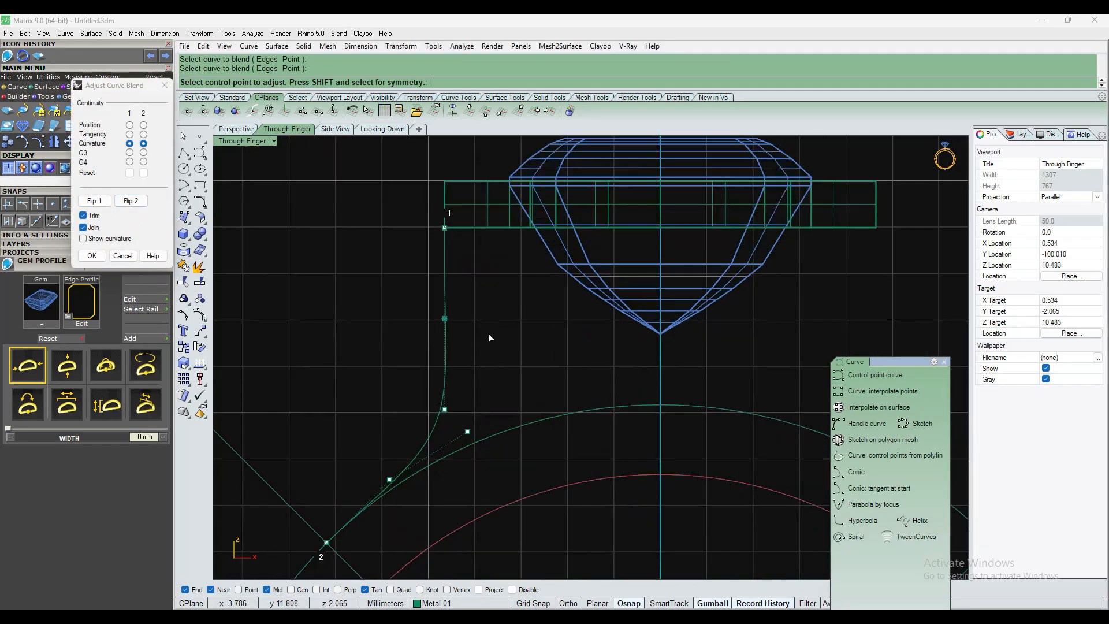
Slide the blend's ring-side end down along the outer circle and adjust the handles beneath the halo plate
left_click(480, 235)
left_click(480, 235)
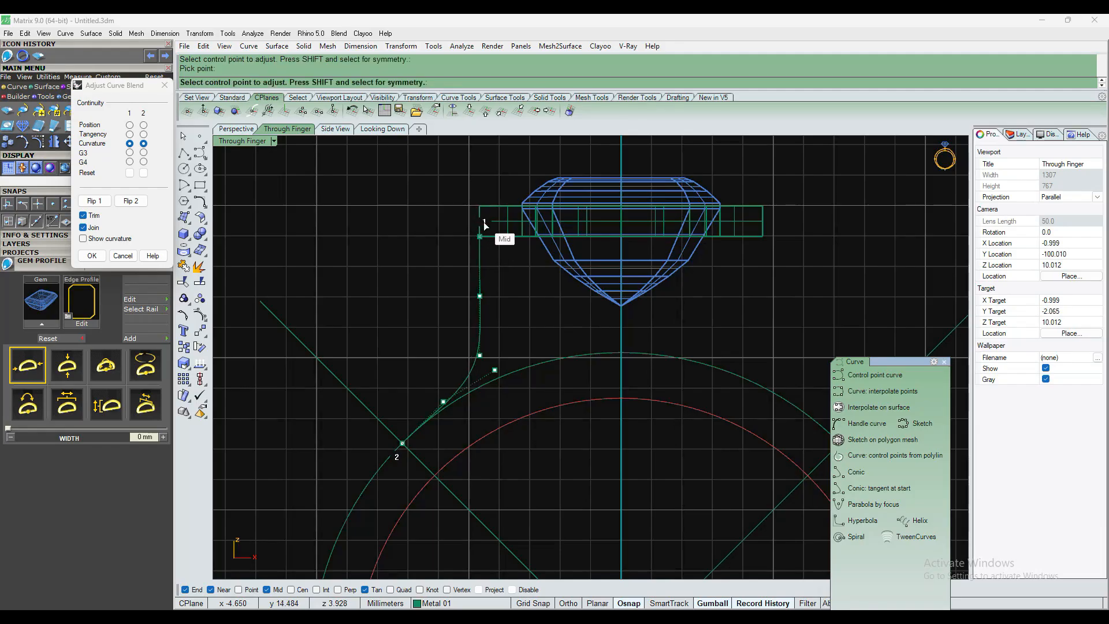
scroll(456, 355, "down", 2)
left_click(433, 392)
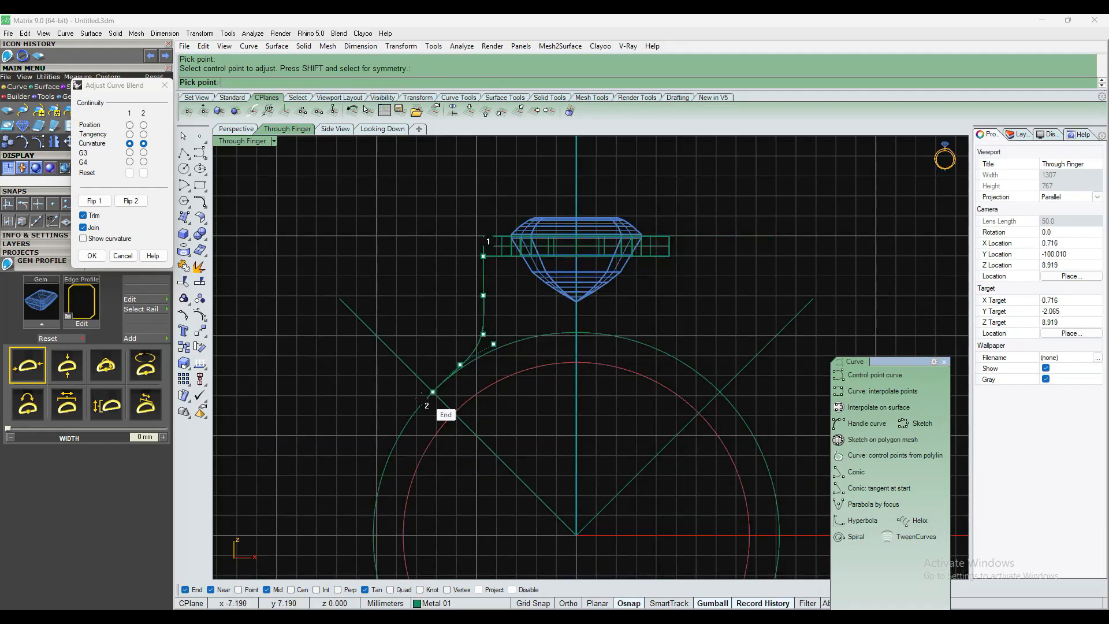
left_click(387, 449)
left_click_drag(484, 337, 488, 346)
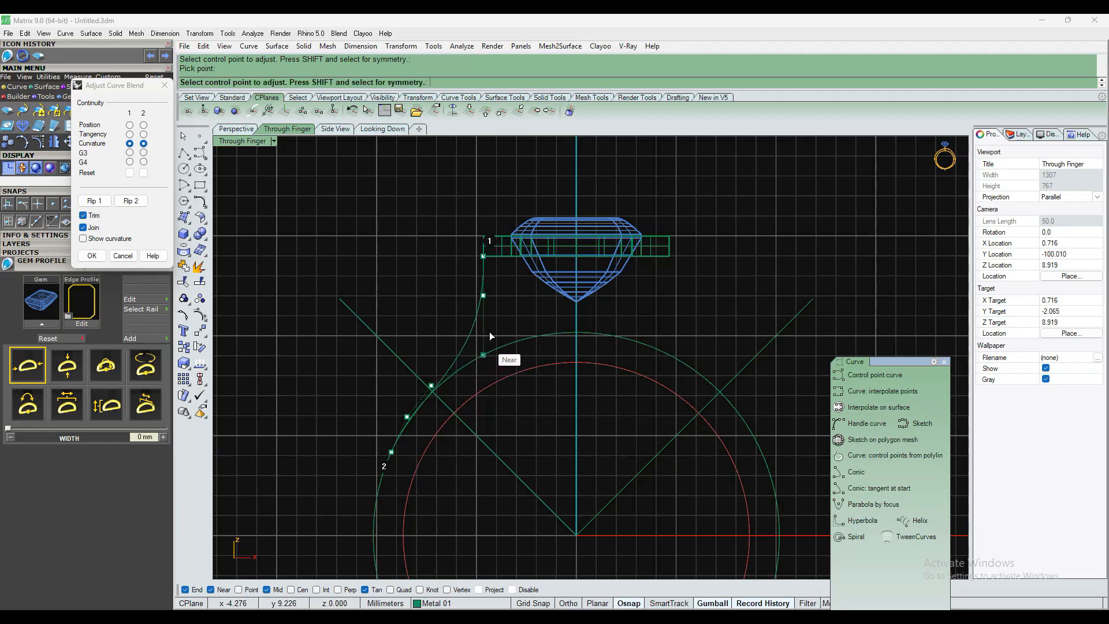
left_click(484, 296)
left_click(490, 298)
Re-snap the blend's upper end to the halo plate's lower-left corner and adjust the handle just below it
scroll(508, 259, "up", 6)
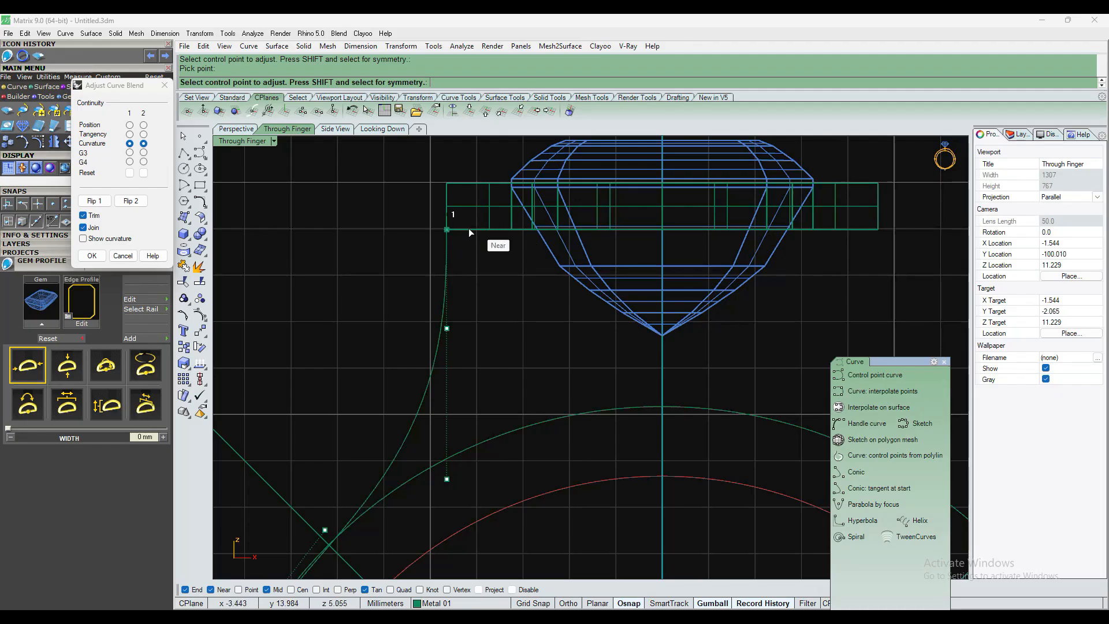
scroll(458, 230, "down", 2)
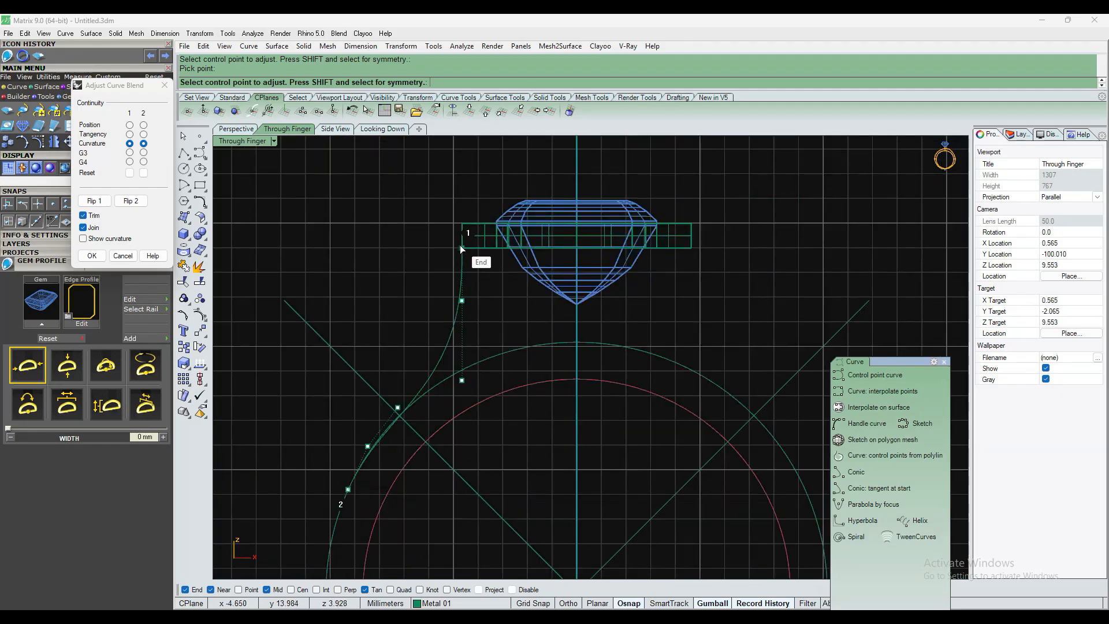
scroll(460, 245, "up", 3)
left_click(453, 259)
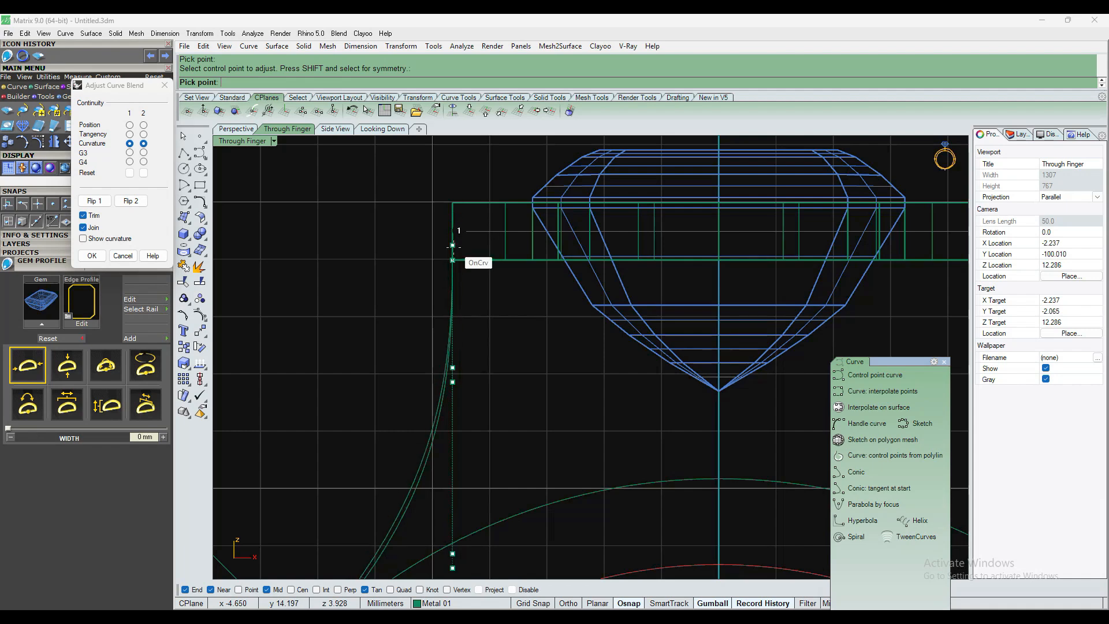
left_click(455, 267)
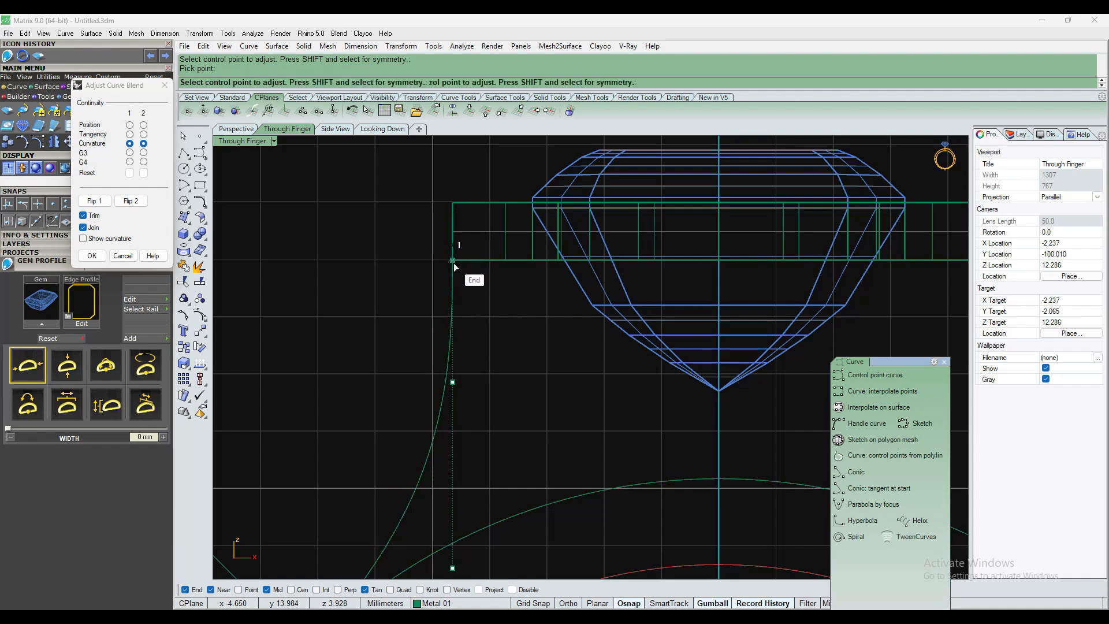
scroll(540, 223, "down", 2)
left_click(484, 330)
left_click(491, 333)
Pull the blend's ring-side handle outward for a smoother transition and accept the blend with Curvature continuity, Trim and Join
scroll(508, 347, "down", 2)
scroll(506, 360, "up", 3)
left_click(505, 362)
left_click(527, 297)
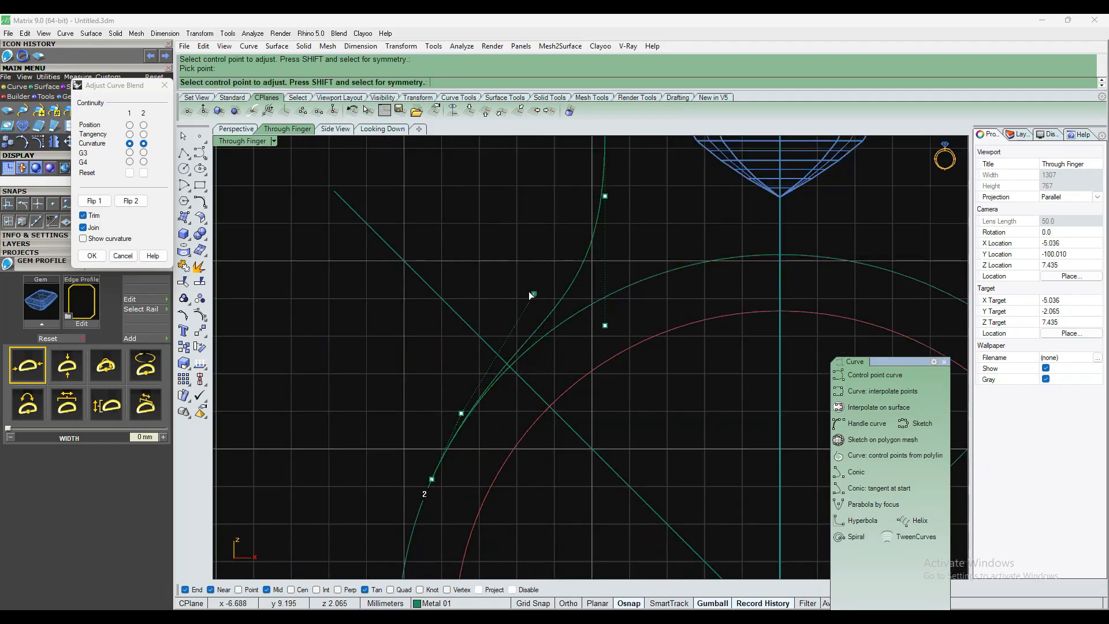
scroll(560, 342, "down", 2)
scroll(595, 255, "up", 2)
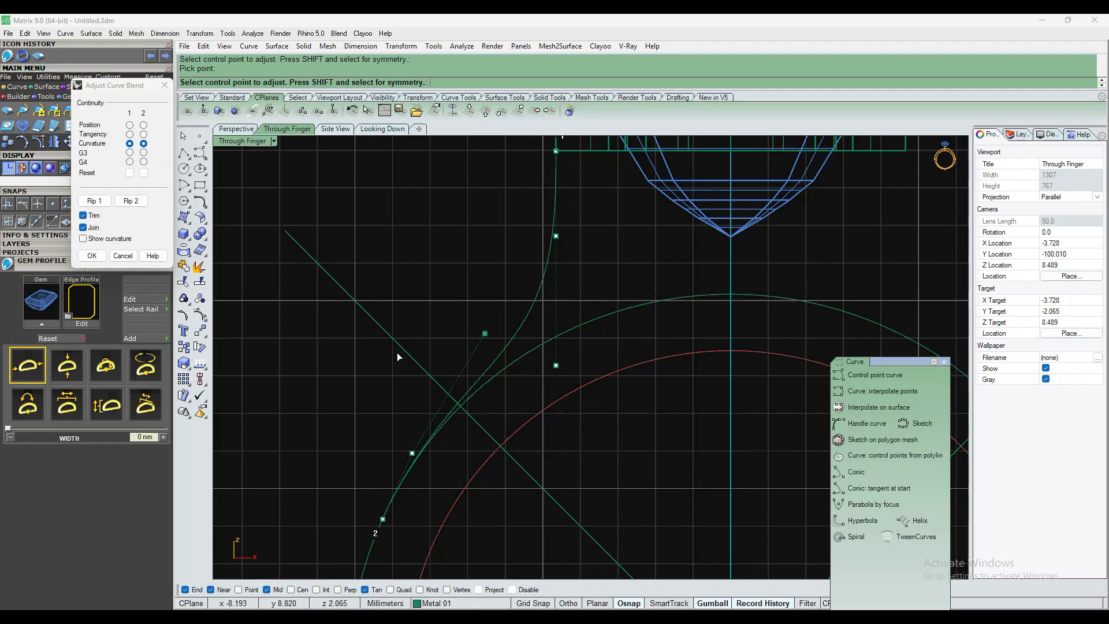
scroll(398, 358, "down", 2)
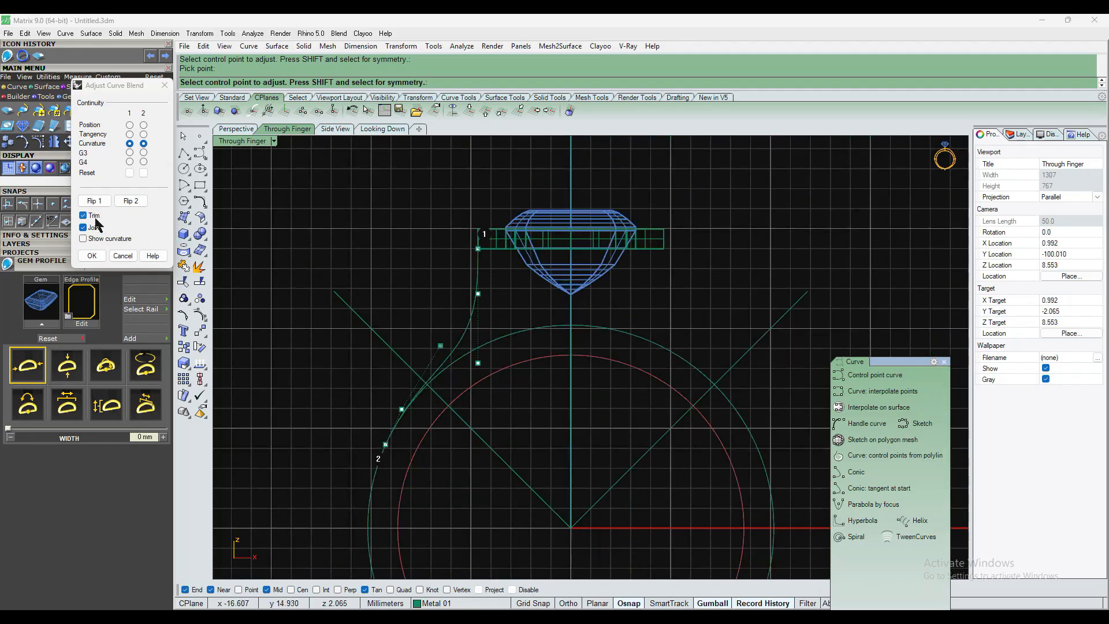
left_click(99, 251)
Enable the Quad snap and split the joined shank curve at the lowest point of the outer ring circle
left_click(474, 294)
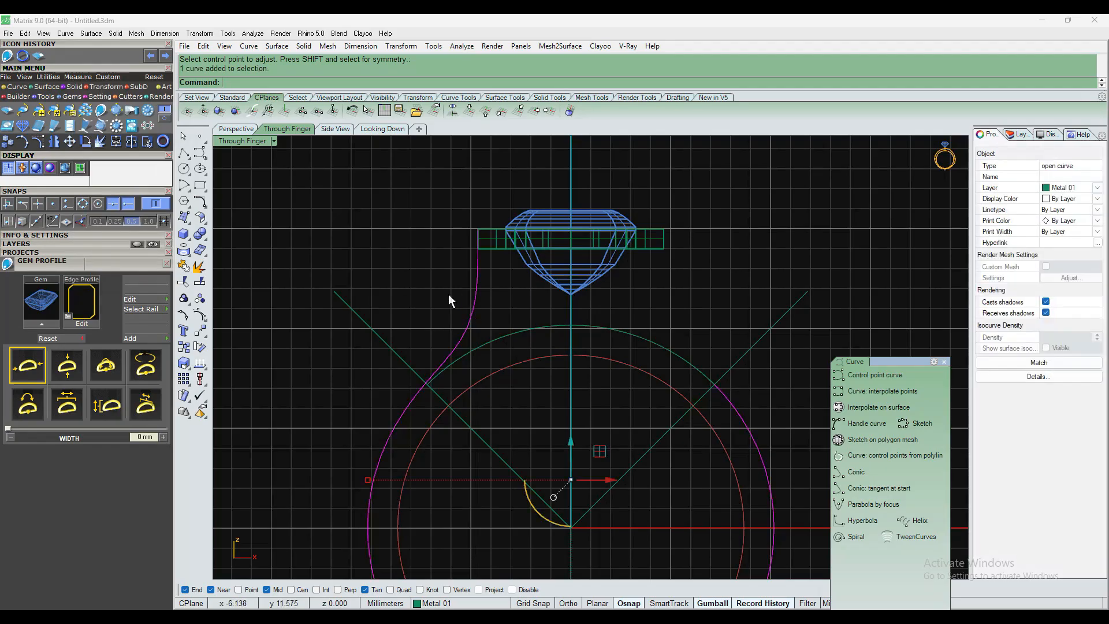
scroll(448, 293, "down", 3)
scroll(604, 290, "up", 2)
scroll(587, 285, "down", 2)
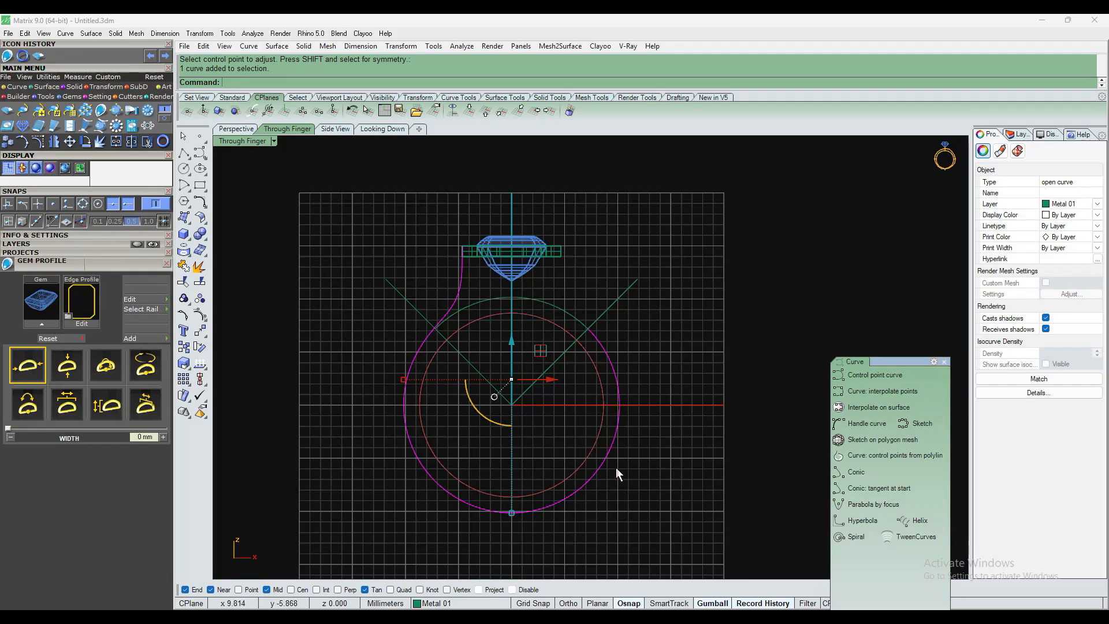
scroll(566, 525, "up", 2)
scroll(520, 526, "up", 6)
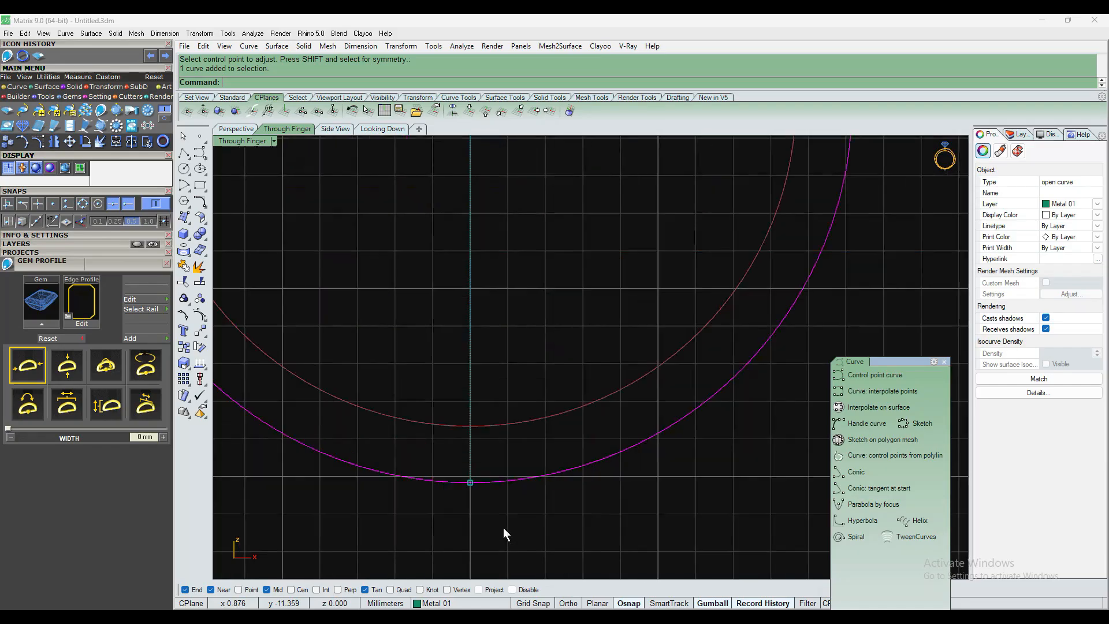
left_click(202, 283)
left_click(274, 82)
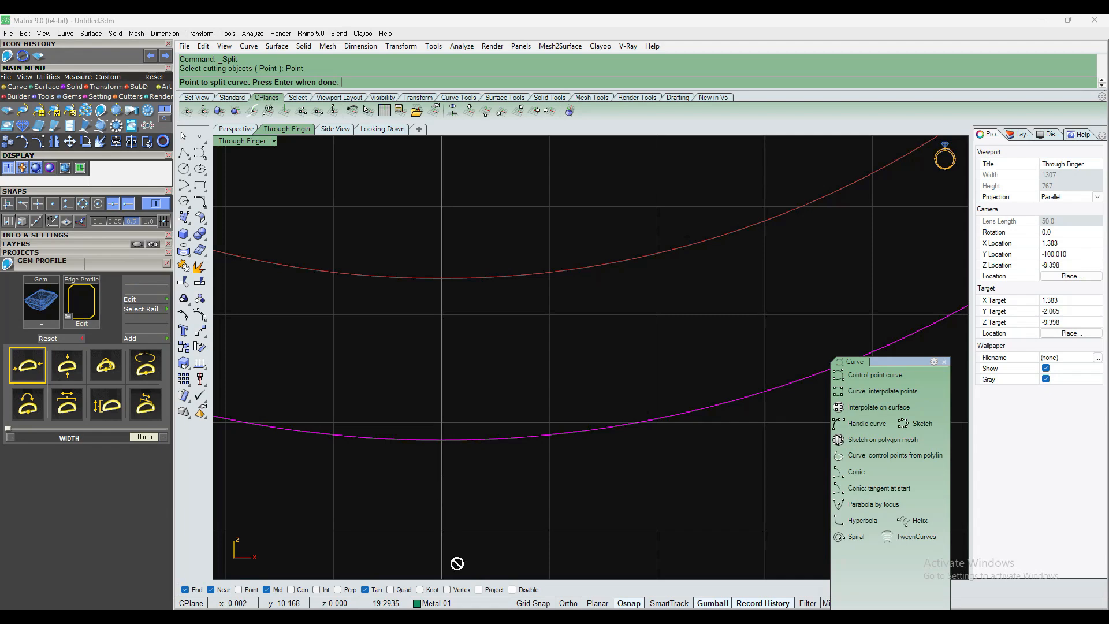
left_click(391, 589)
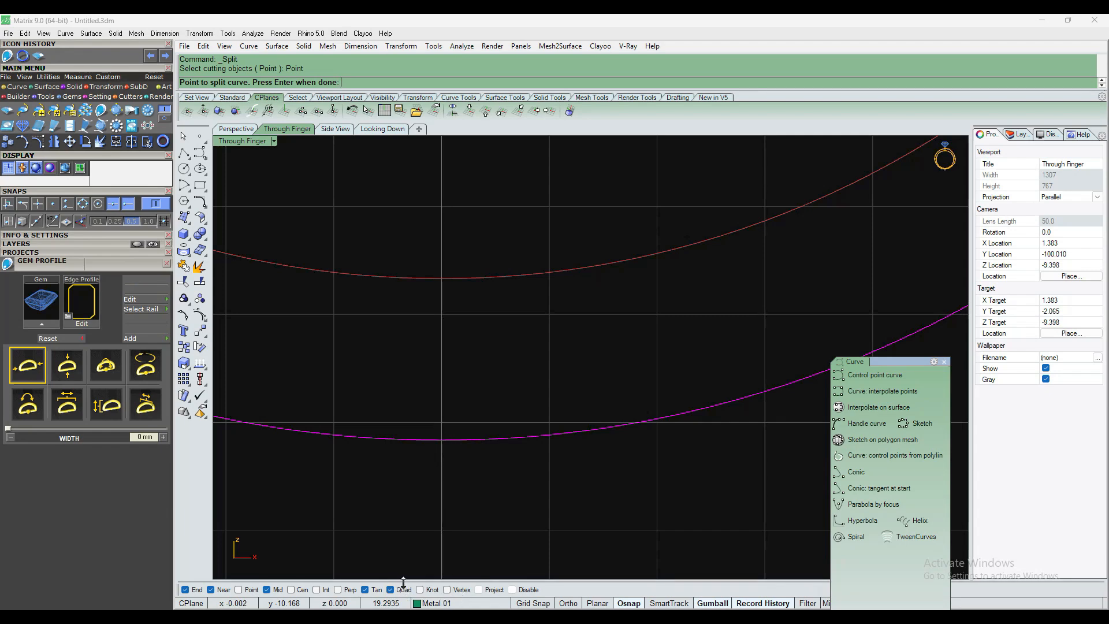
left_click(440, 439)
key("Return")
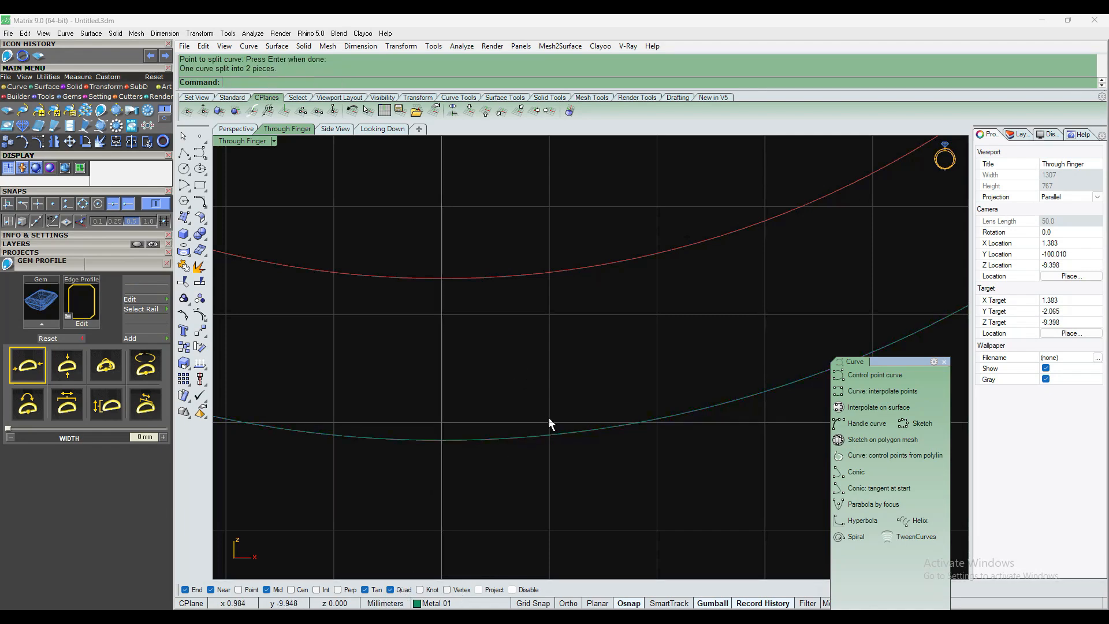
Move the right-hand piece of the split ring curve to User Layer 21 and hide that layer
scroll(516, 453, "down", 1)
scroll(515, 456, "down", 3)
scroll(612, 317, "down", 2)
scroll(612, 317, "up", 3)
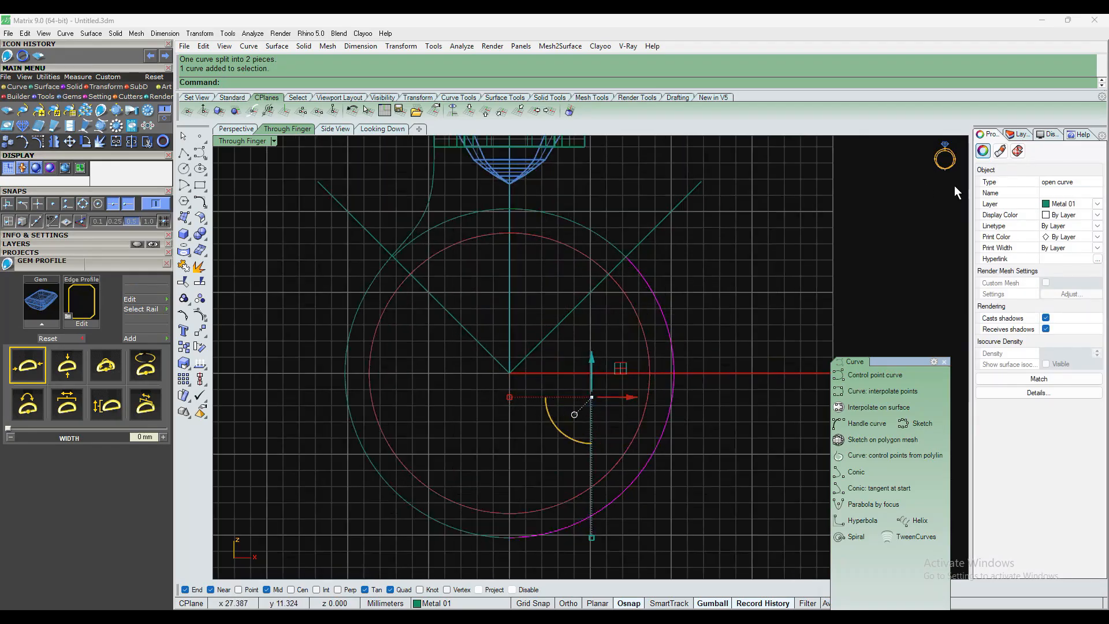
left_click(1010, 136)
left_click(996, 378)
right_click(997, 378)
left_click(1020, 323)
left_click(1032, 378)
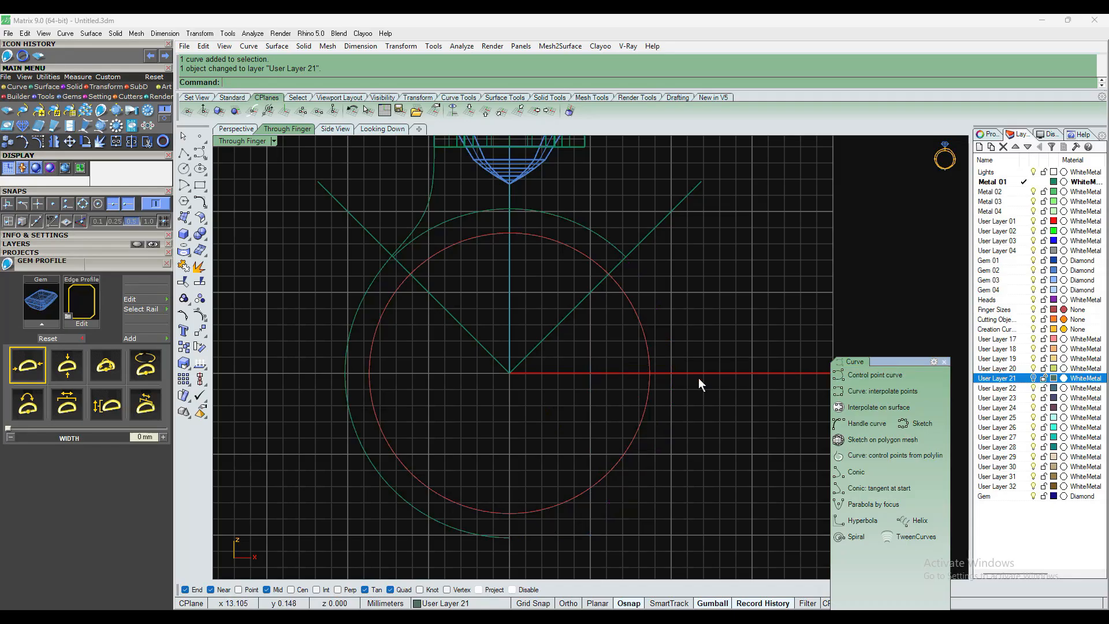
Examine in the Perspective view how the shank curve runs from the ring to the halo plate
scroll(699, 377, "down", 5)
scroll(588, 486, "up", 5)
scroll(490, 434, "down", 4)
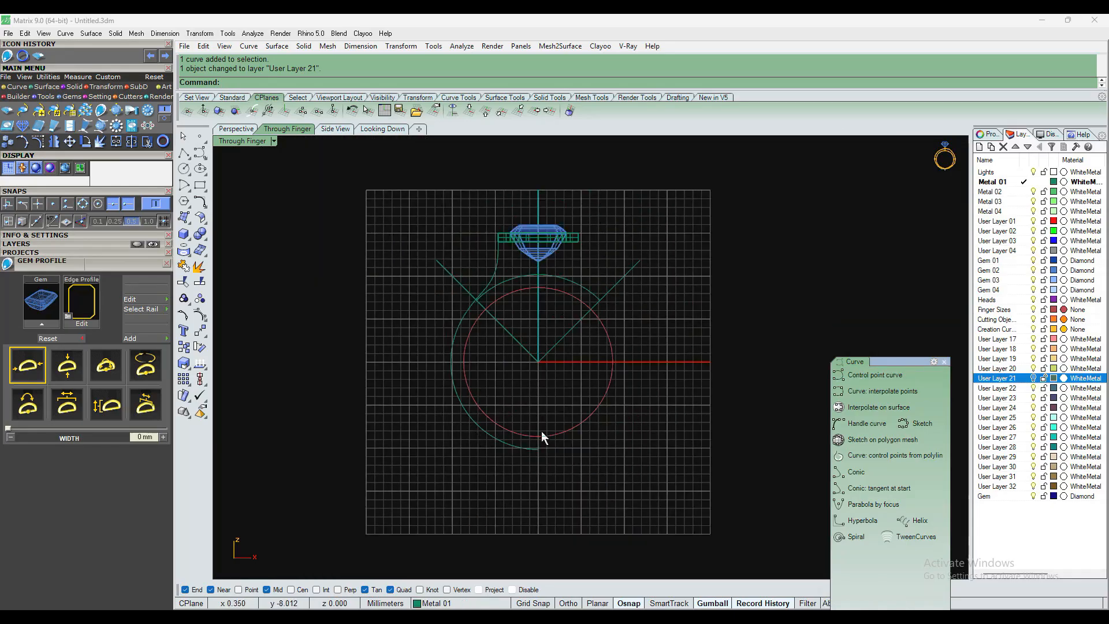
left_click(236, 128)
right_click_drag(494, 325, 635, 324)
scroll(475, 356, "up", 5)
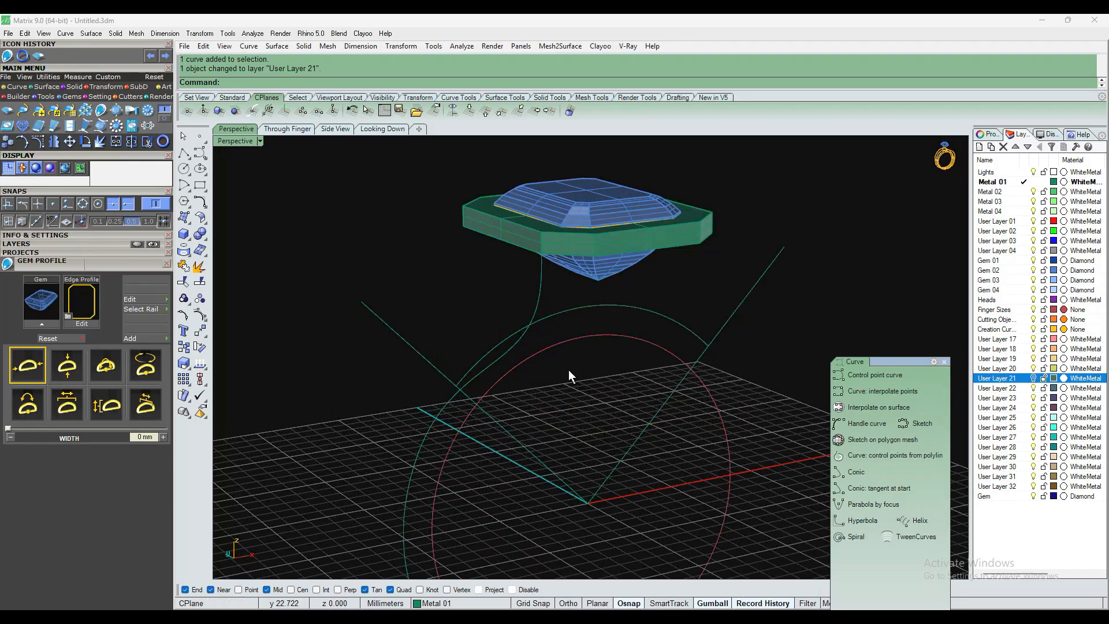
right_click_drag(568, 369, 640, 357)
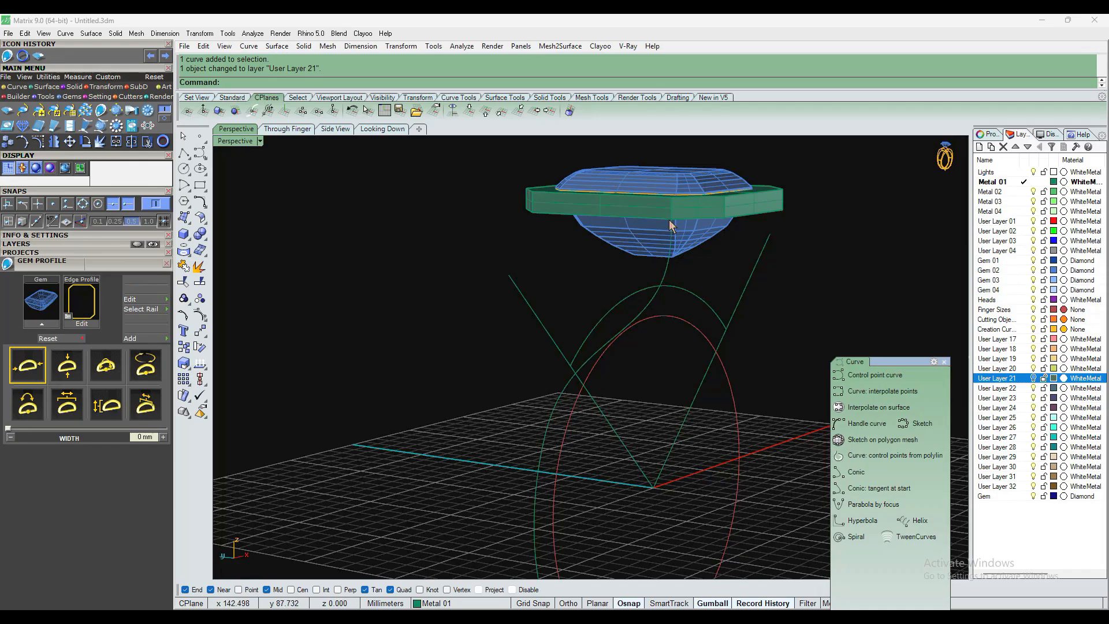
right_click_drag(671, 217, 504, 311)
Project the shank curve onto the Through Finger construction plane, deleting the input curve, and check it in Perspective
left_click(625, 304)
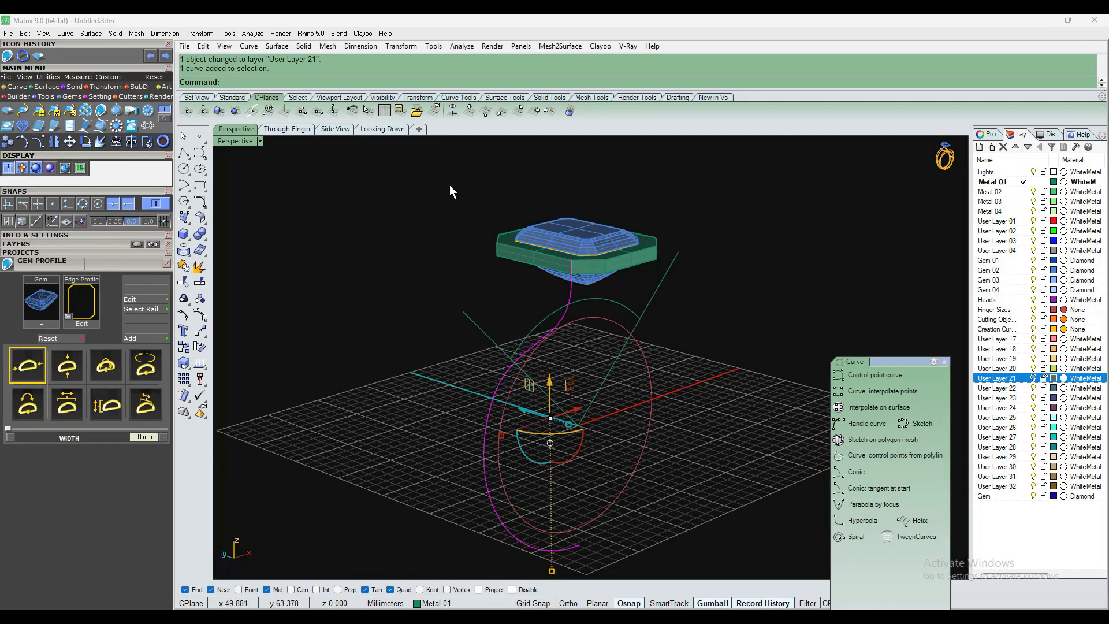
left_click(288, 129)
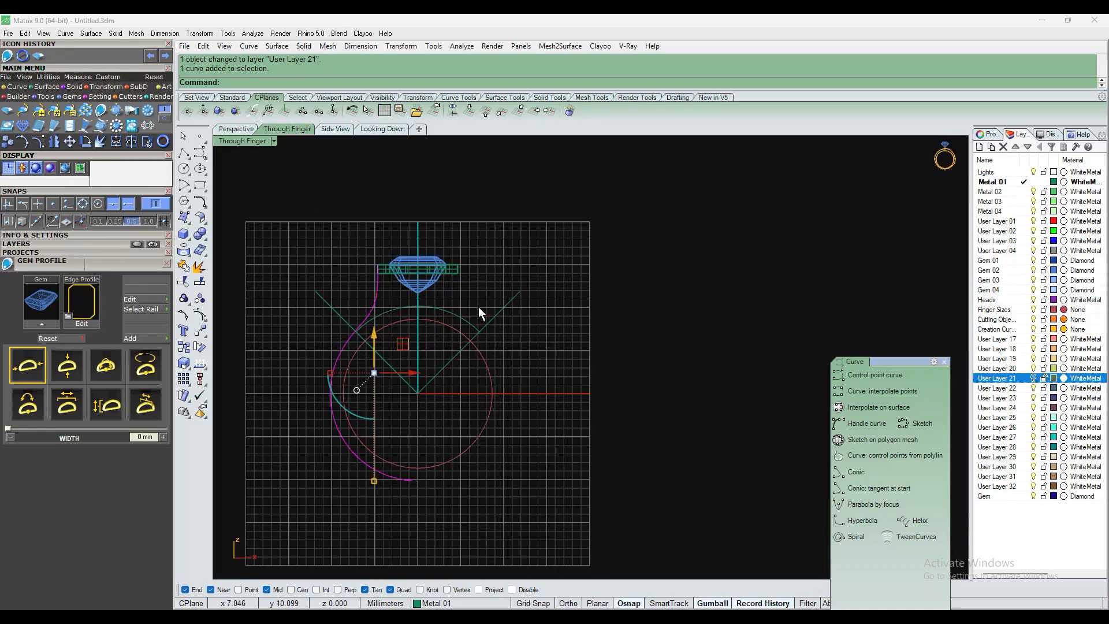
type("project")
left_click(280, 108)
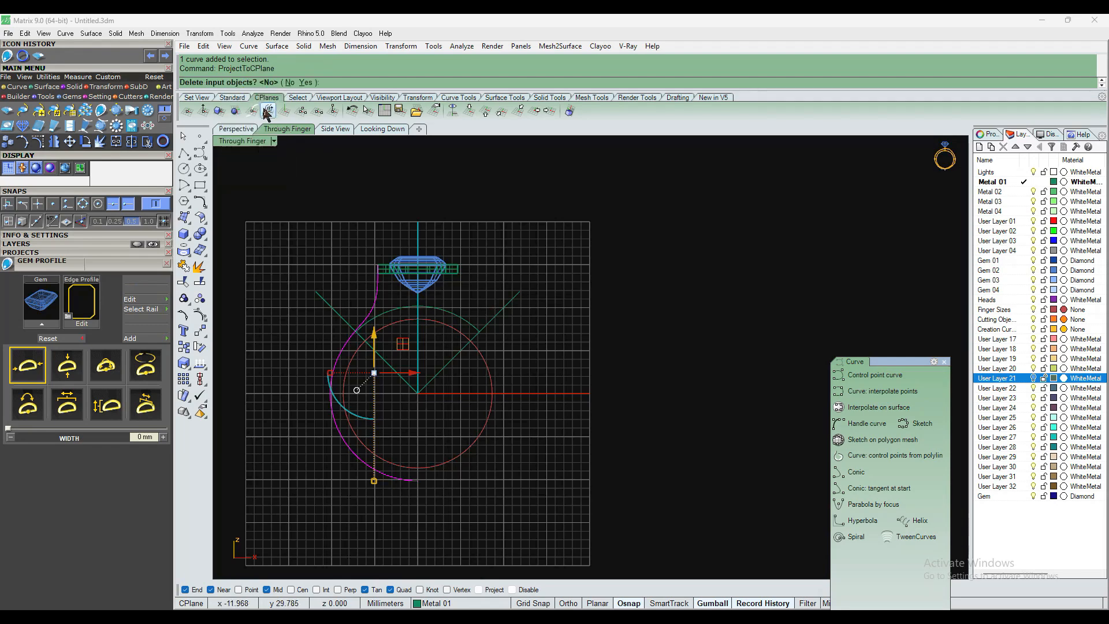
left_click(306, 82)
left_click(252, 130)
right_click_drag(467, 332, 457, 306)
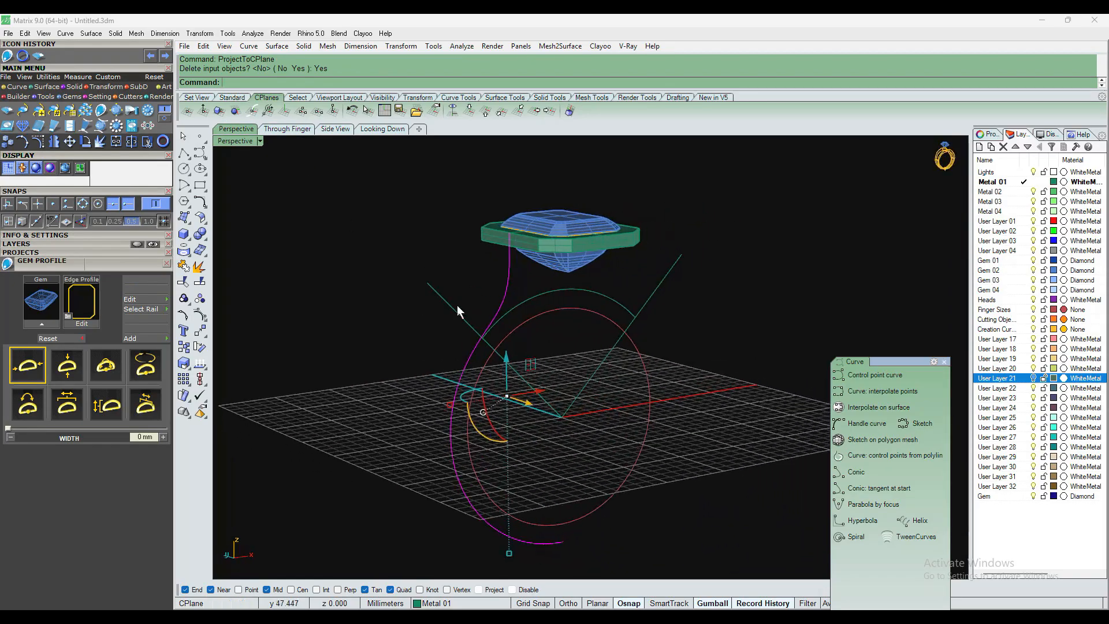
left_click(289, 129)
scroll(573, 226, "down", 4)
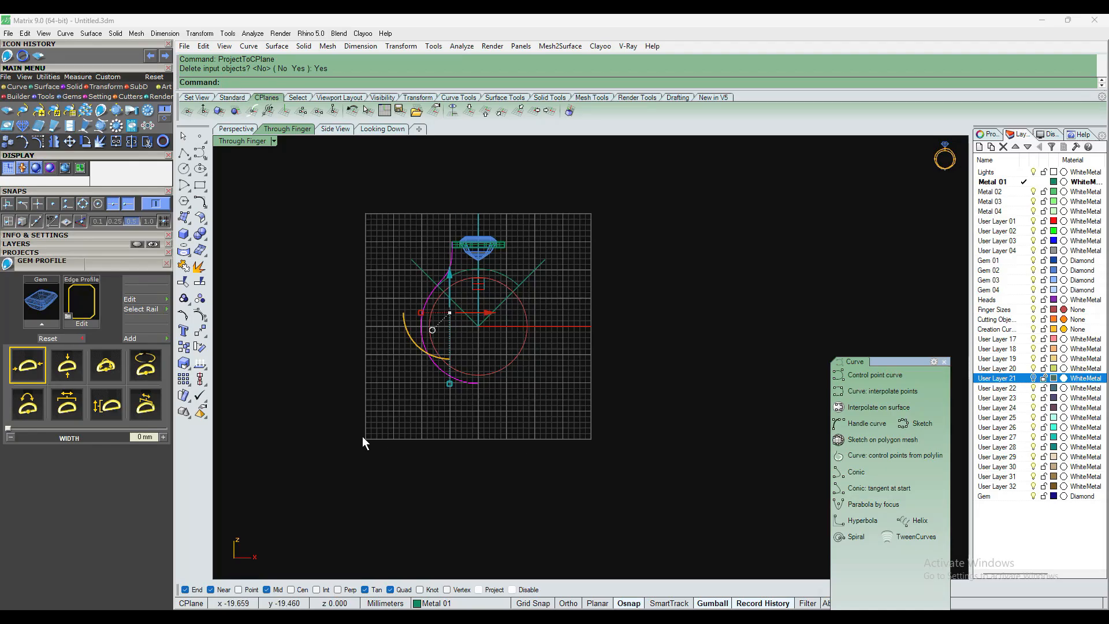
left_click(232, 130)
scroll(569, 323, "down", 5)
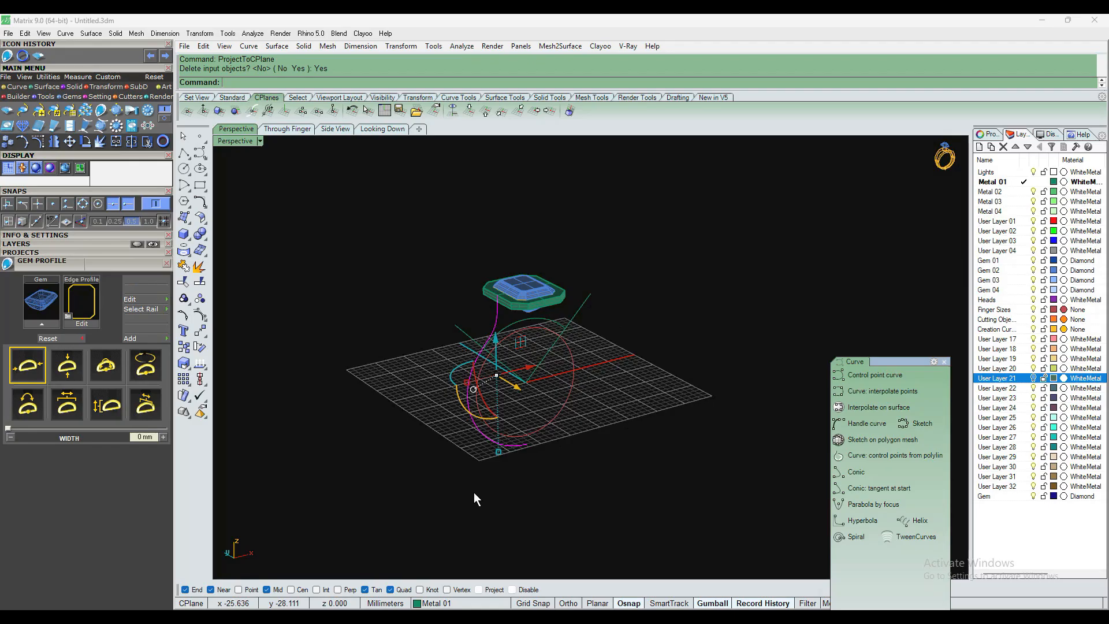
scroll(638, 376, "up", 2)
Deselect the shank curve and draw a center-based arc on the Perspective construction plane, in front of the ring
left_click(620, 383)
right_click_drag(625, 371, 629, 393)
left_click(182, 188)
left_click(625, 378)
left_click(601, 425)
left_click(654, 402)
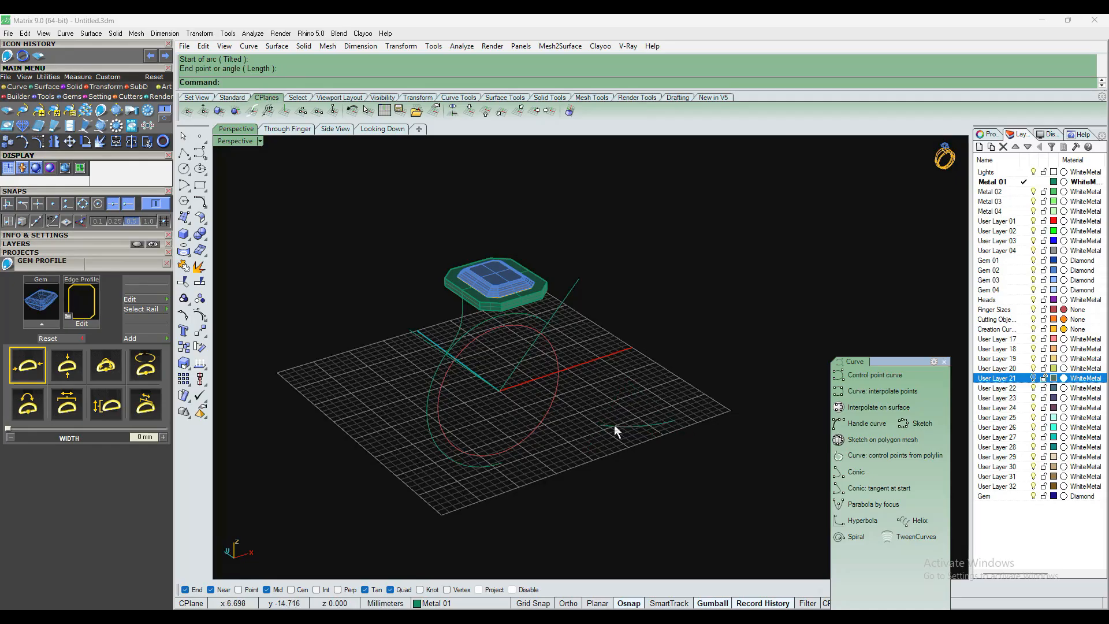
Draw a corner-to-corner rectangle on the Perspective construction plane, near the grid's far left corner
left_click(200, 185)
left_click(345, 359)
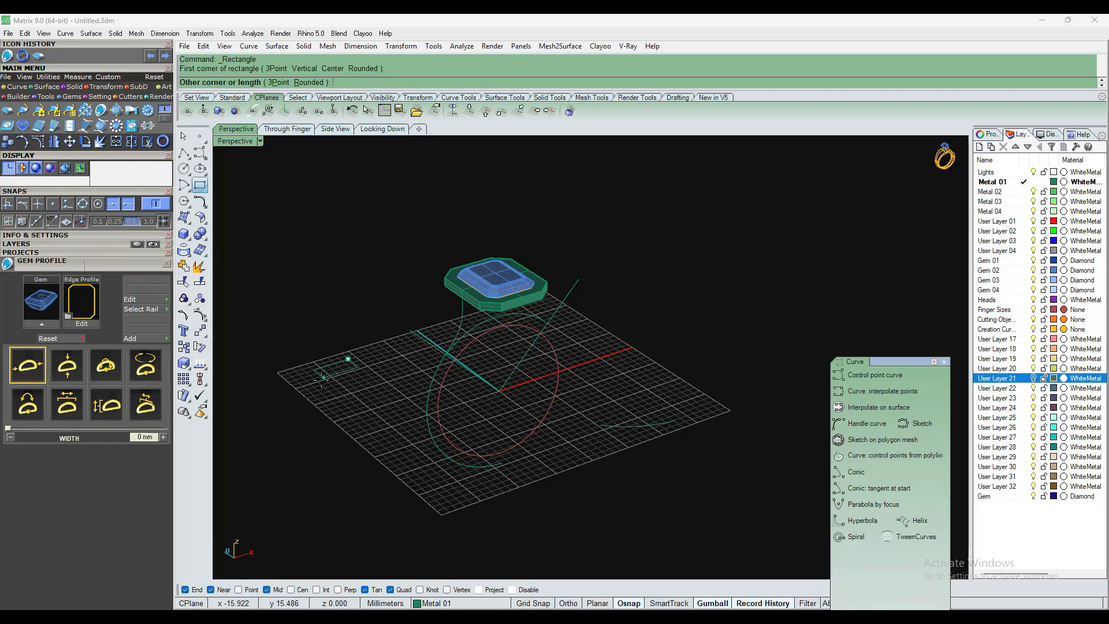
scroll(352, 365, "up", 3)
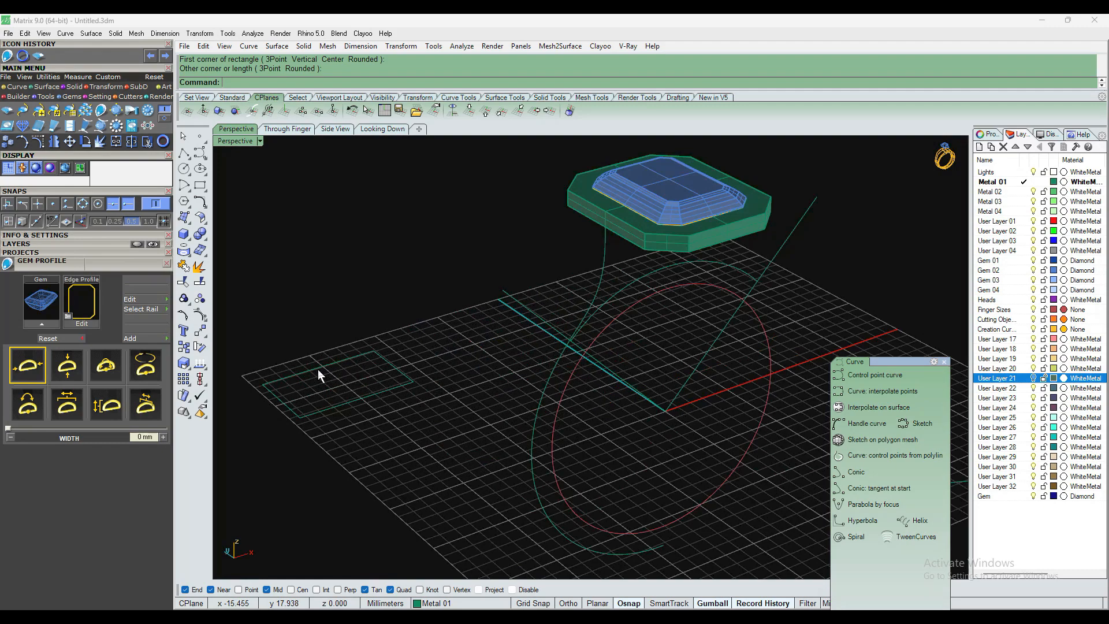
Set the construction plane perpendicular to the shank curve at the curve's lower end, beneath the ring
scroll(404, 399, "down", 6)
scroll(514, 352, "up", 6)
right_click_drag(513, 360, 453, 323)
left_click(431, 250)
scroll(442, 265, "down", 6)
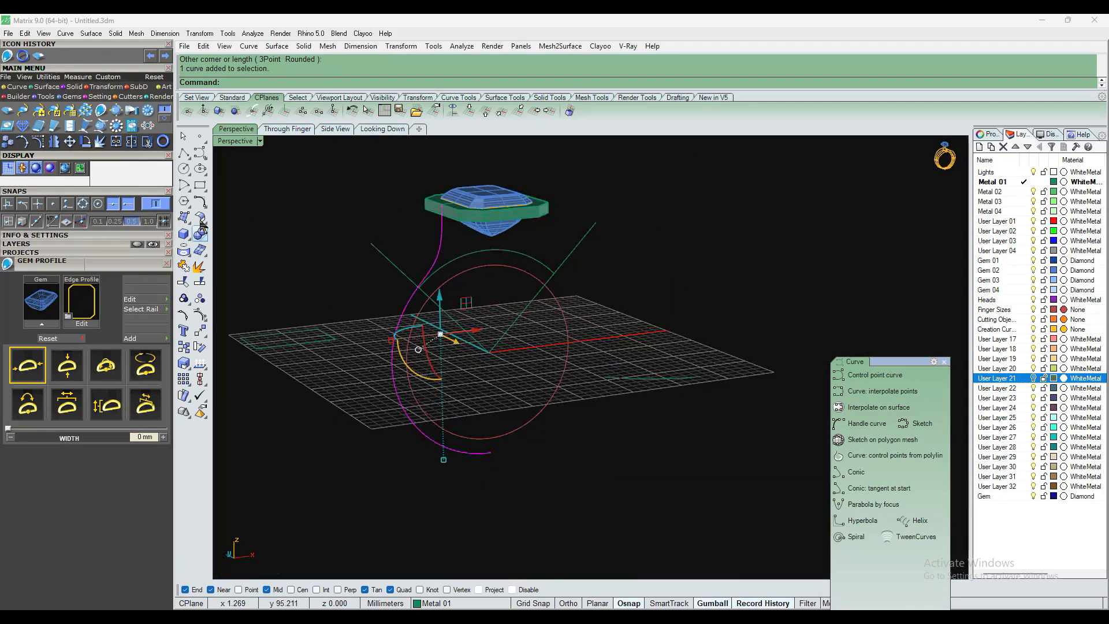
left_click(253, 115)
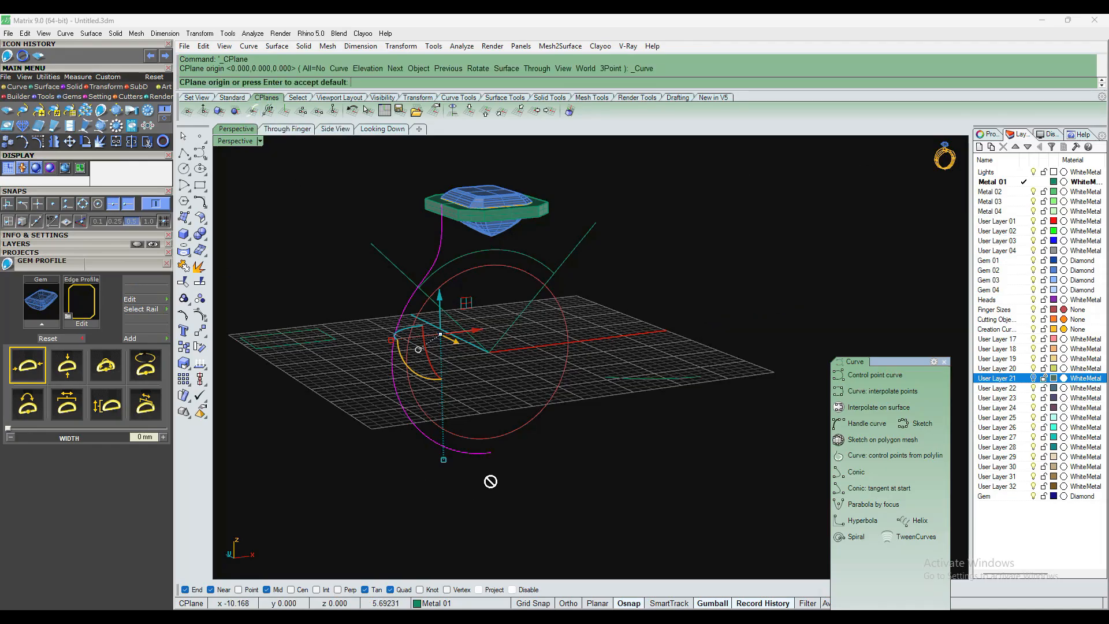
scroll(495, 456, "up", 10)
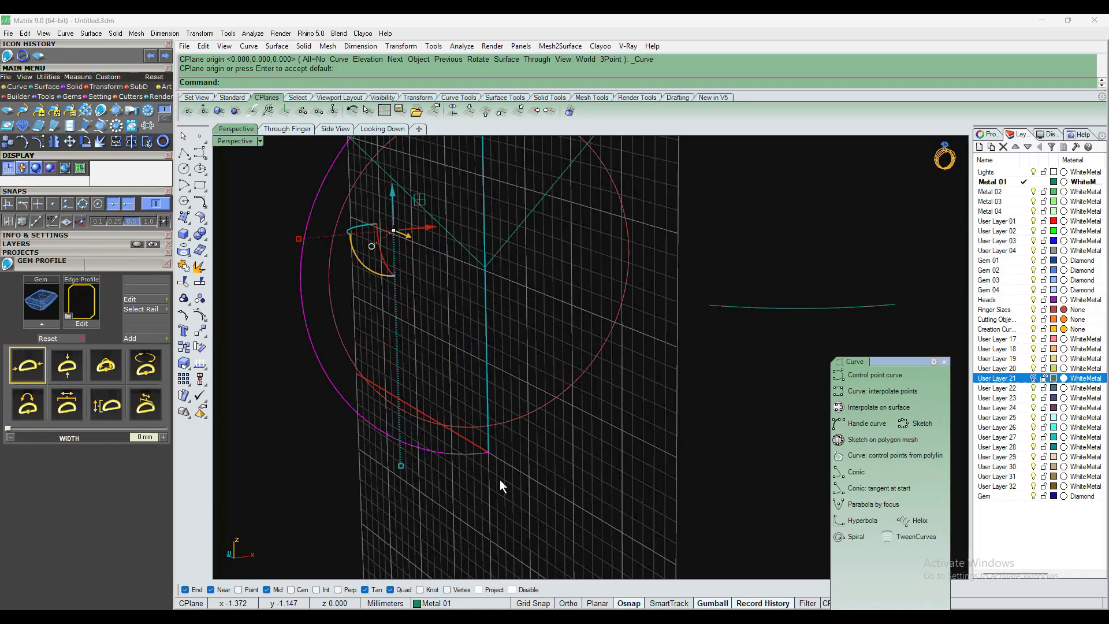
Draw a center-based 1.5 by 1.5 mm rectangle centered on the lower end of the shank curve
left_click(202, 187)
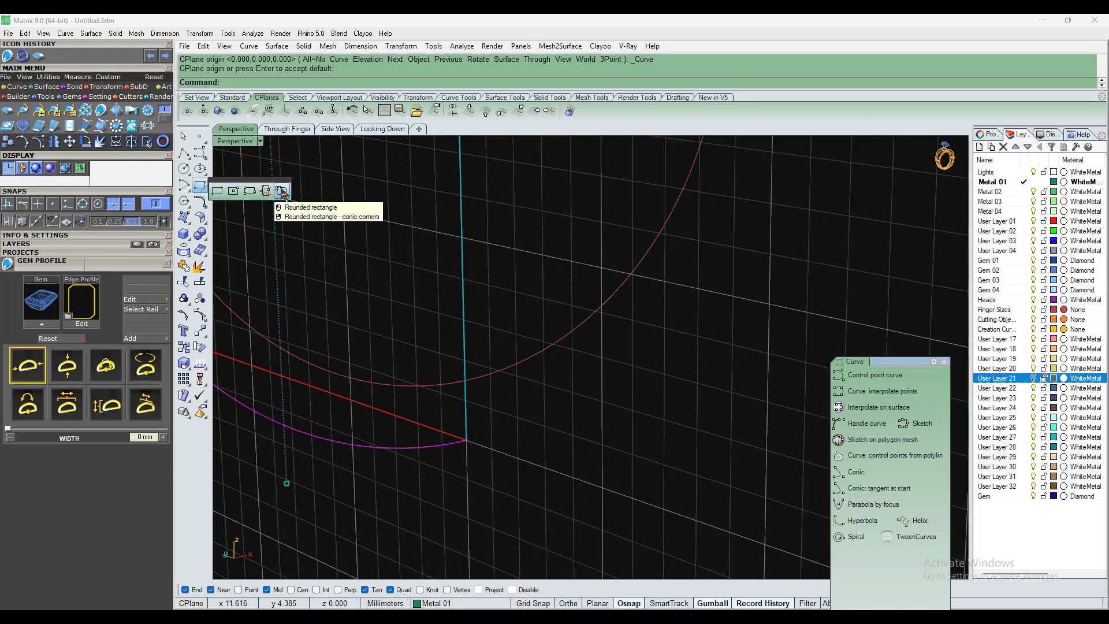
left_click(233, 191)
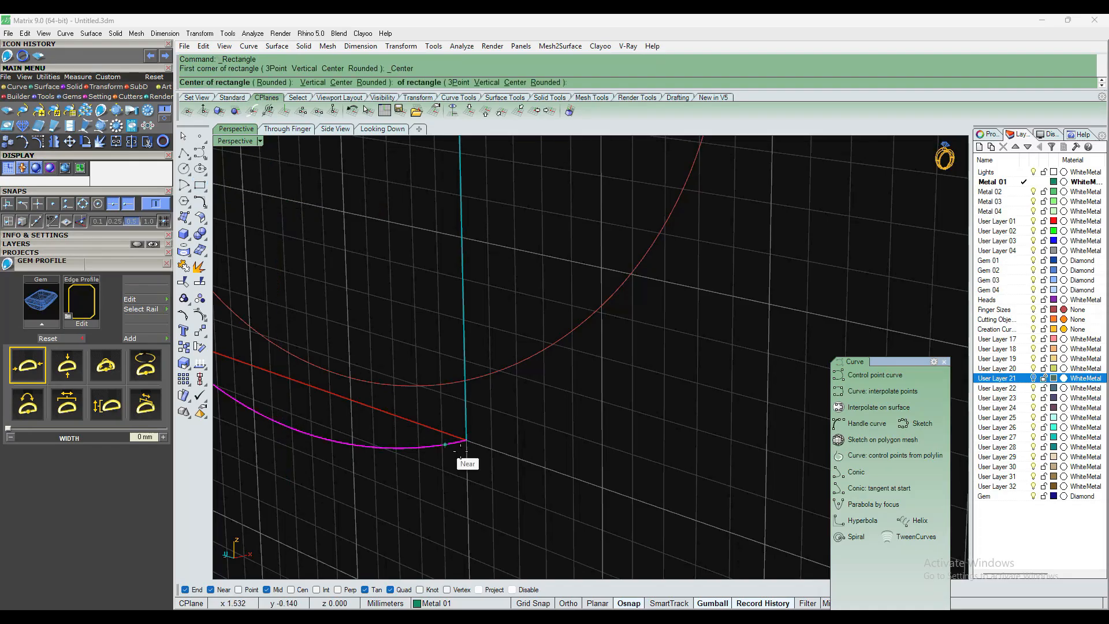
left_click(466, 440)
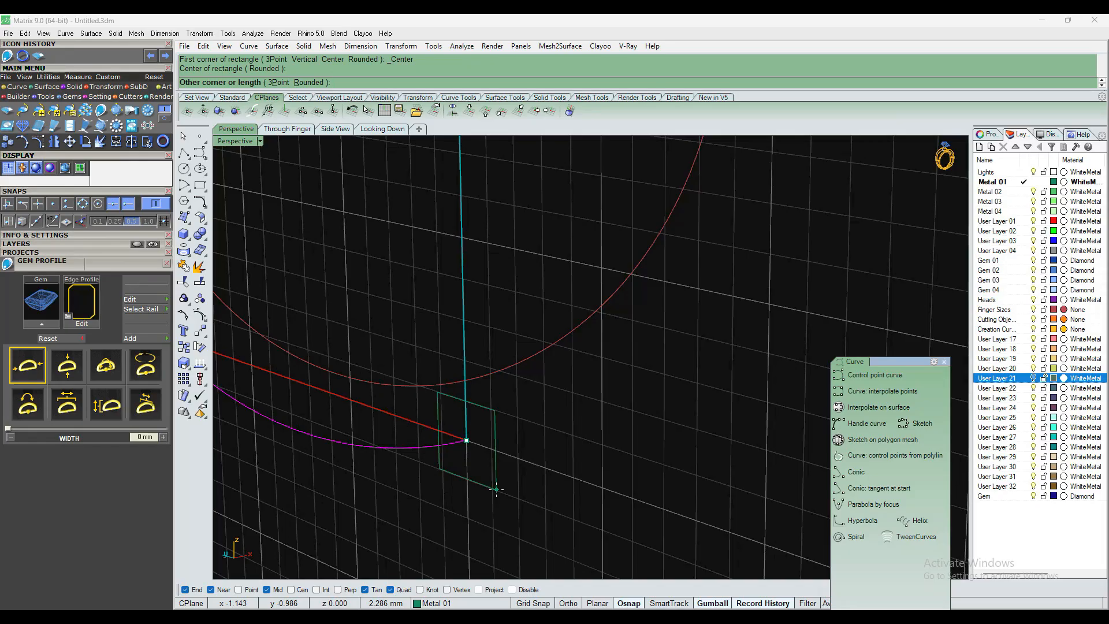
key("Return")
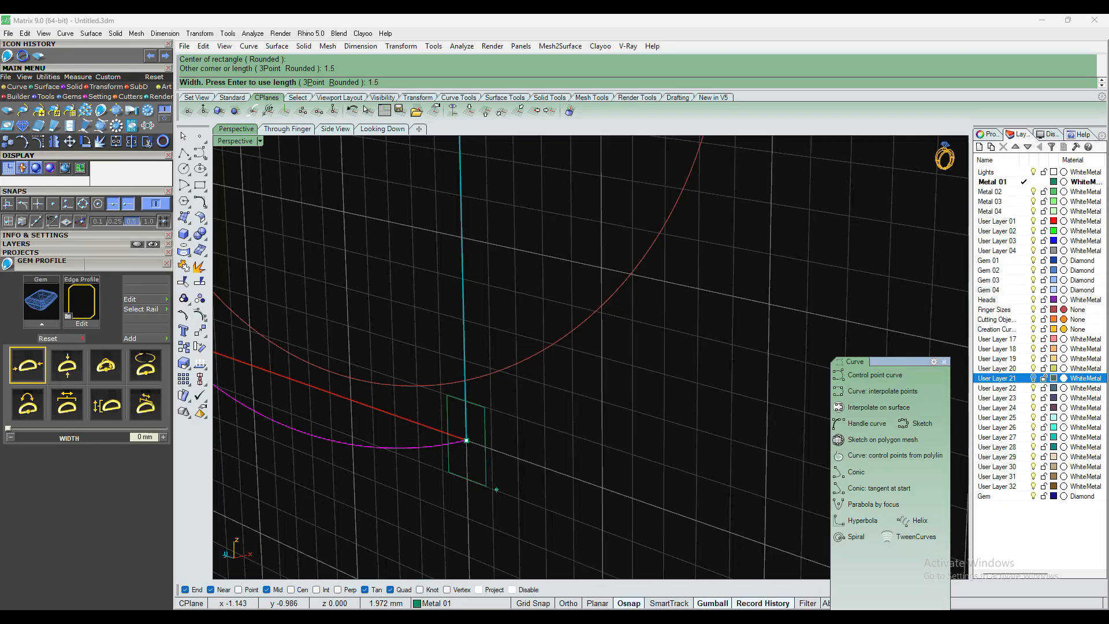
key("Return")
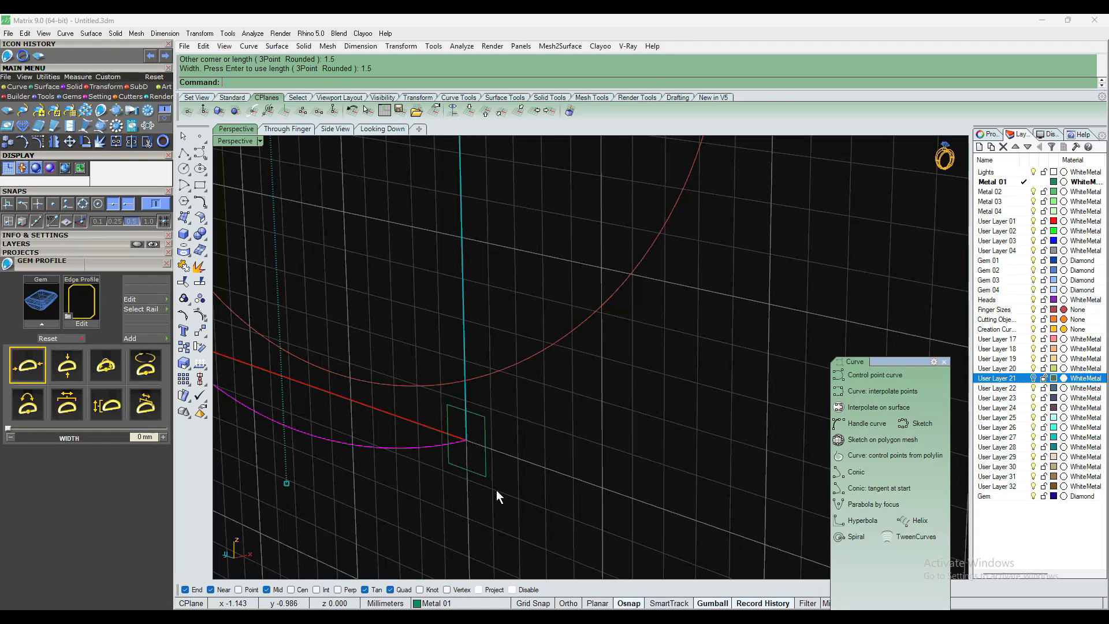
Move the 1.5 mm square downward so that the midpoint of its upper edge meets the shank curve's end
left_click_drag(506, 411, 475, 437)
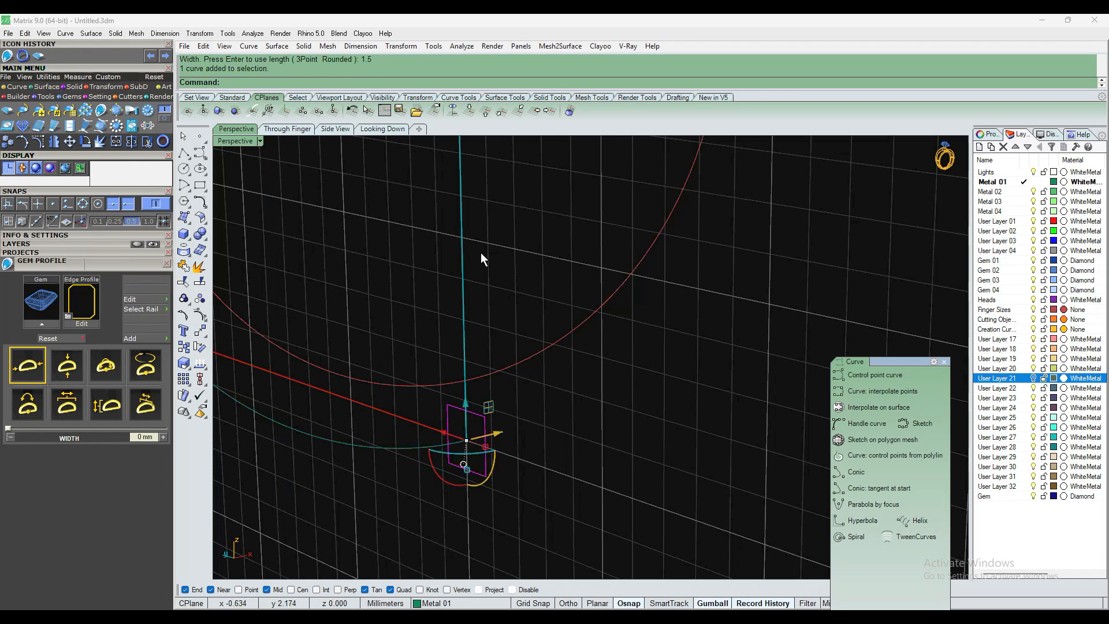
left_click(400, 47)
left_click(411, 61)
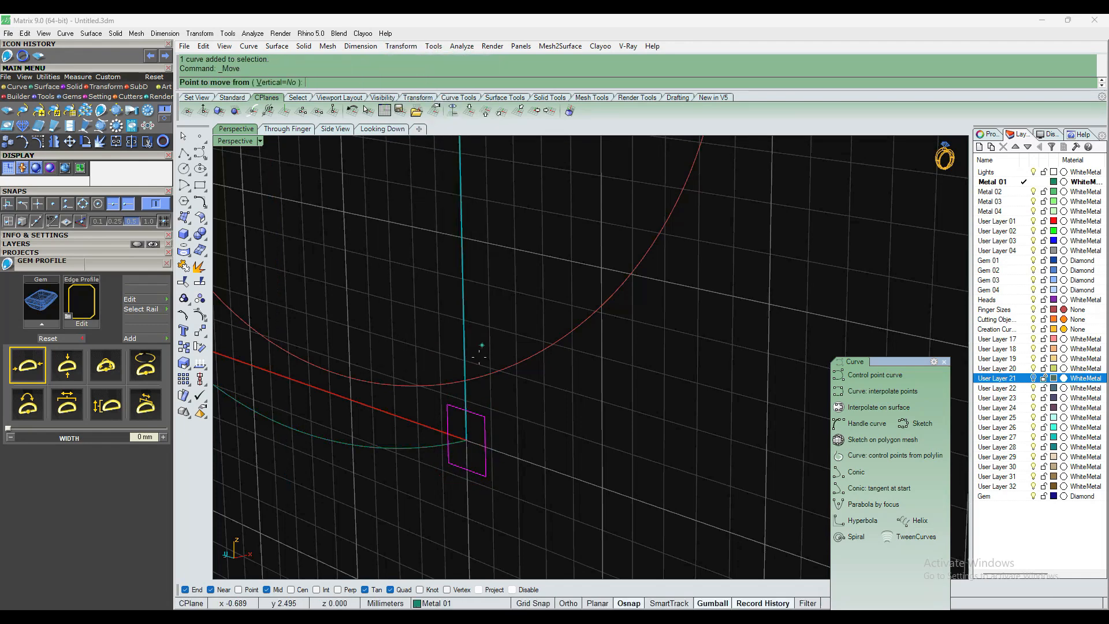
left_click(466, 441)
left_click(546, 420)
scroll(547, 420, "down", 10)
right_click_drag(546, 408, 592, 427)
scroll(518, 416, "up", 12)
Move the square upward so that its lower edge is centered on the shank curve's lower end
left_click(570, 375)
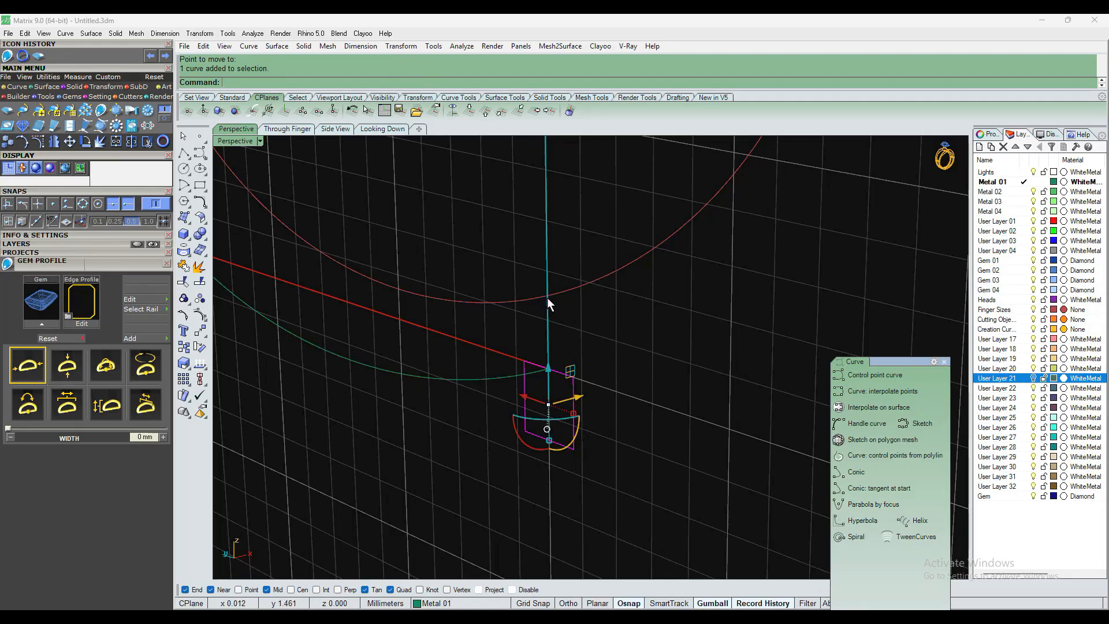
left_click(399, 49)
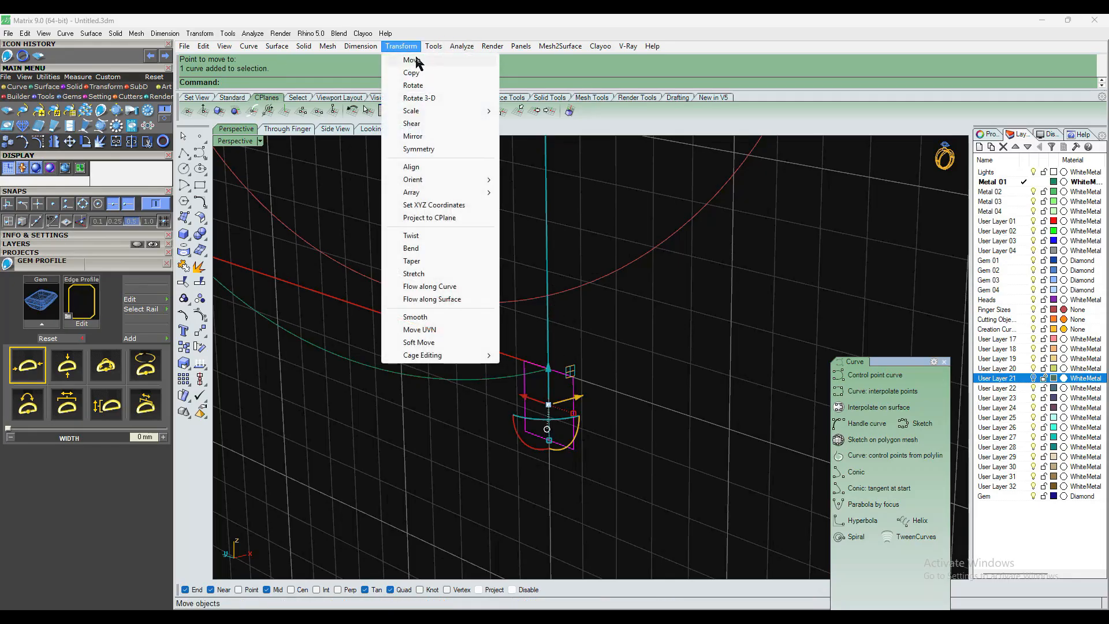
left_click(412, 60)
left_click(548, 367)
left_click(550, 309)
right_click_drag(614, 342, 573, 329)
scroll(543, 352, "up", 5)
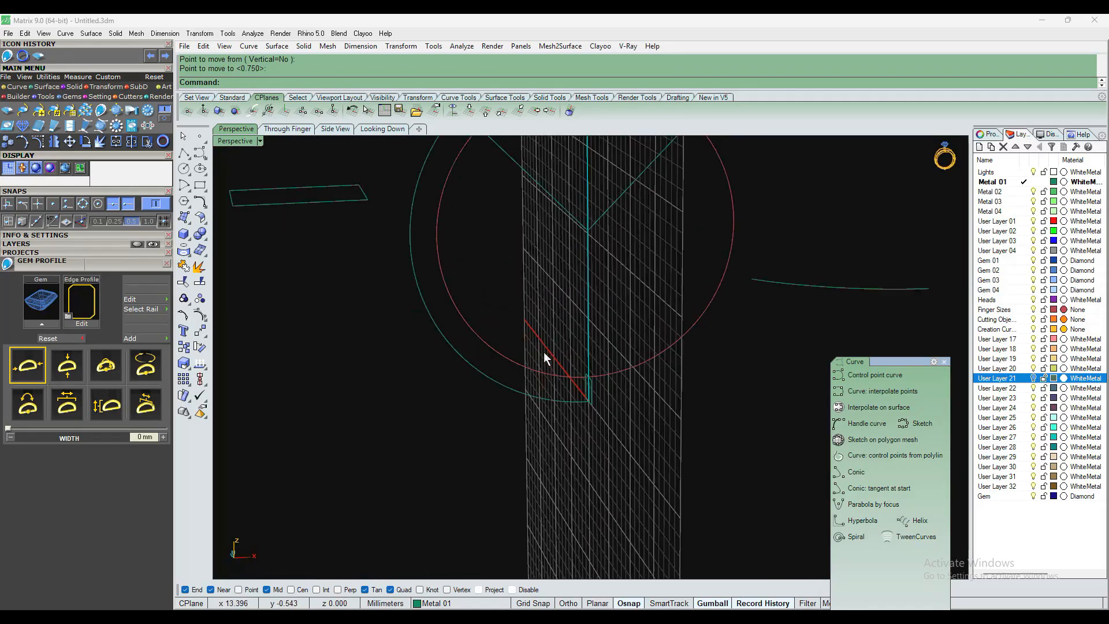
scroll(611, 446, "down", 5)
right_click_drag(620, 399, 718, 397)
scroll(625, 390, "up", 8)
right_click_drag(629, 382, 559, 380)
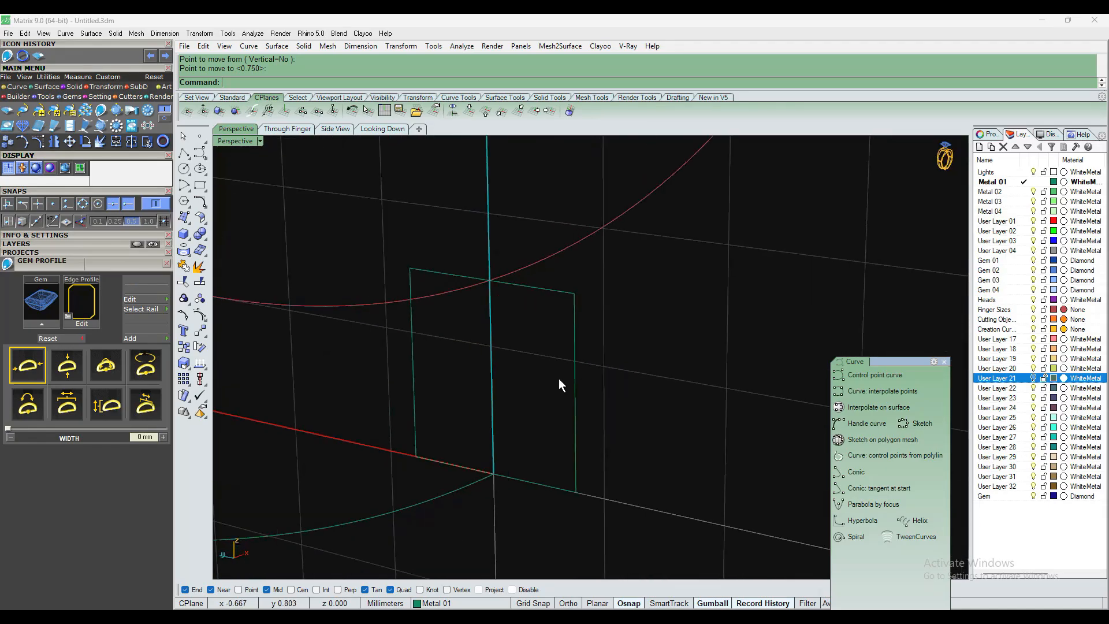
Fillet all four corners of the square profile with a radius of 0.2 mm
left_click(200, 200)
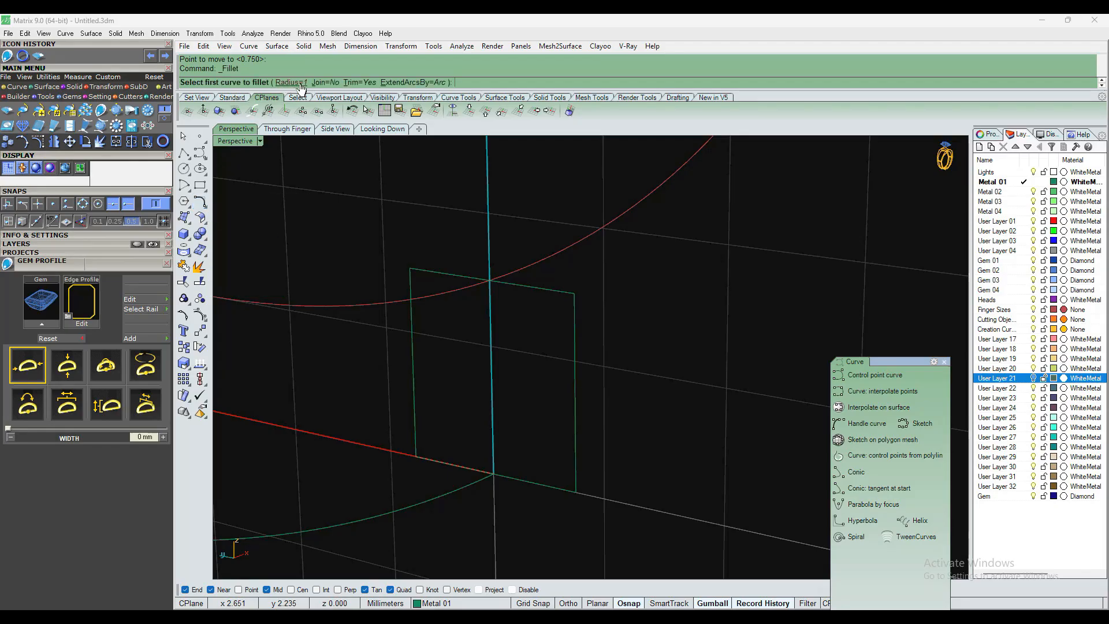
key("Return")
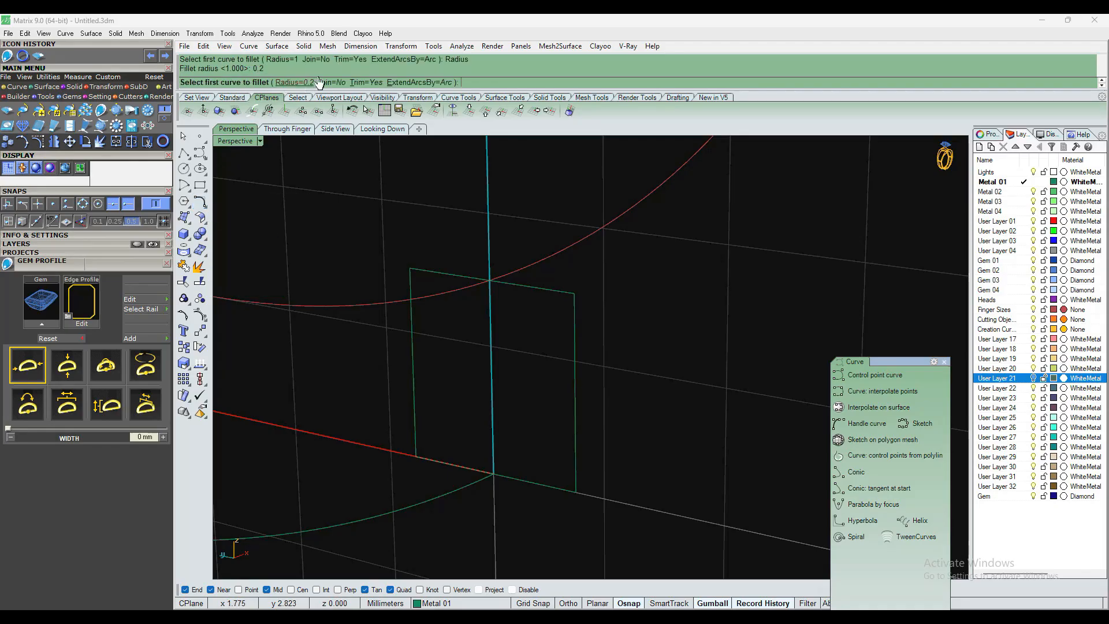
left_click(411, 274)
left_click(421, 272)
right_click(544, 313)
left_click(549, 290)
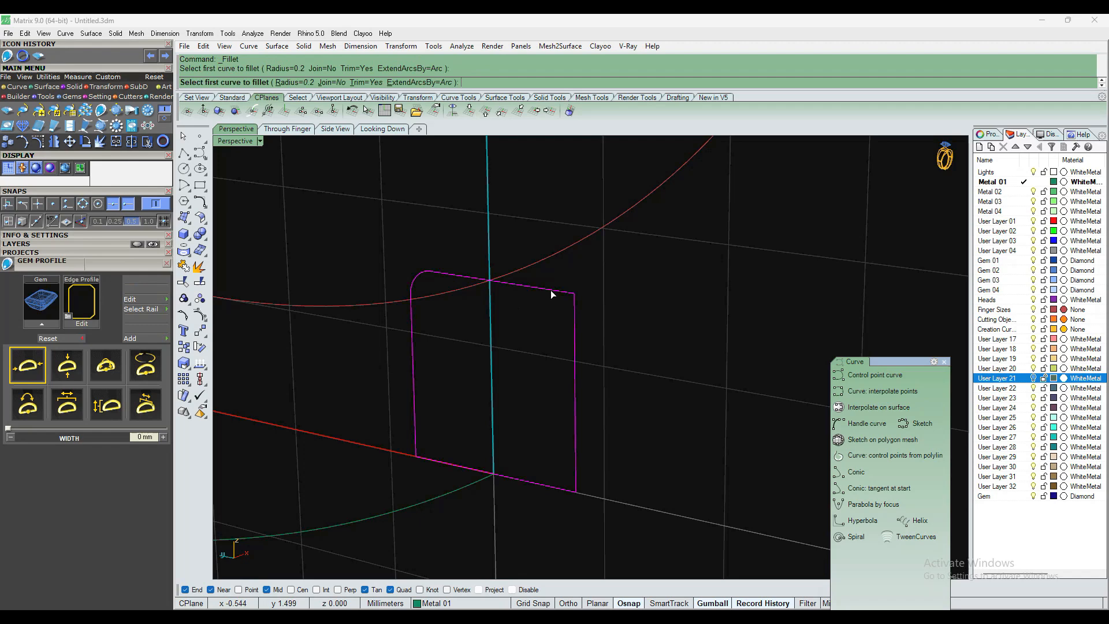
left_click(573, 315)
right_click(554, 409)
left_click(538, 487)
left_click(574, 449)
right_click(470, 469)
left_click(429, 455)
left_click(417, 429)
Split the shank curve at a point on the side of the ring, slightly below its widest part
scroll(560, 398, "down", 10)
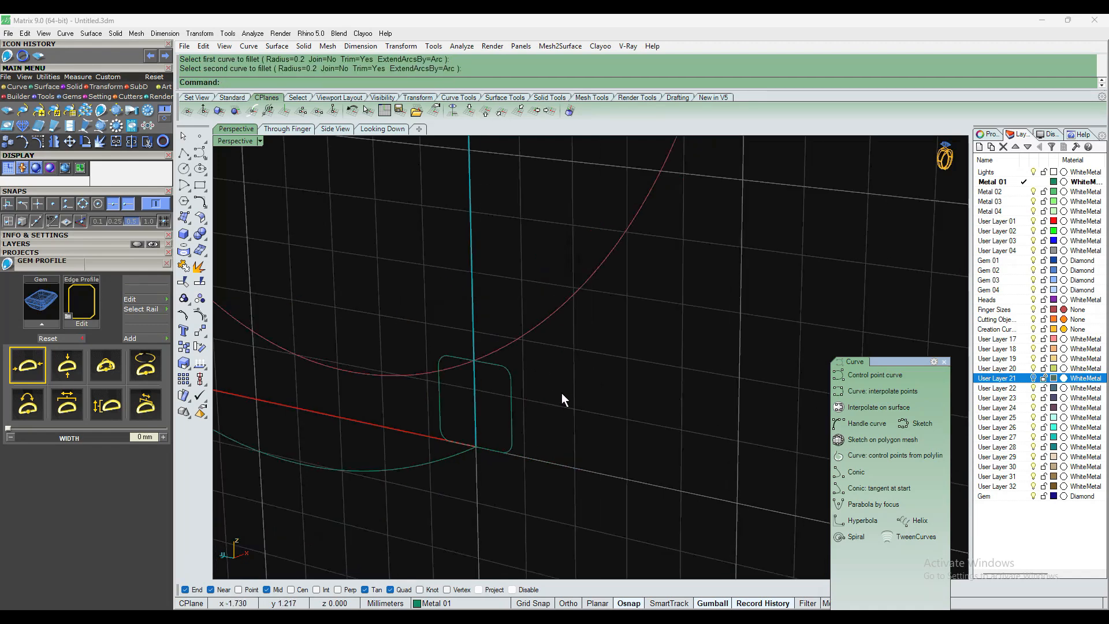
scroll(543, 444, "up", 5)
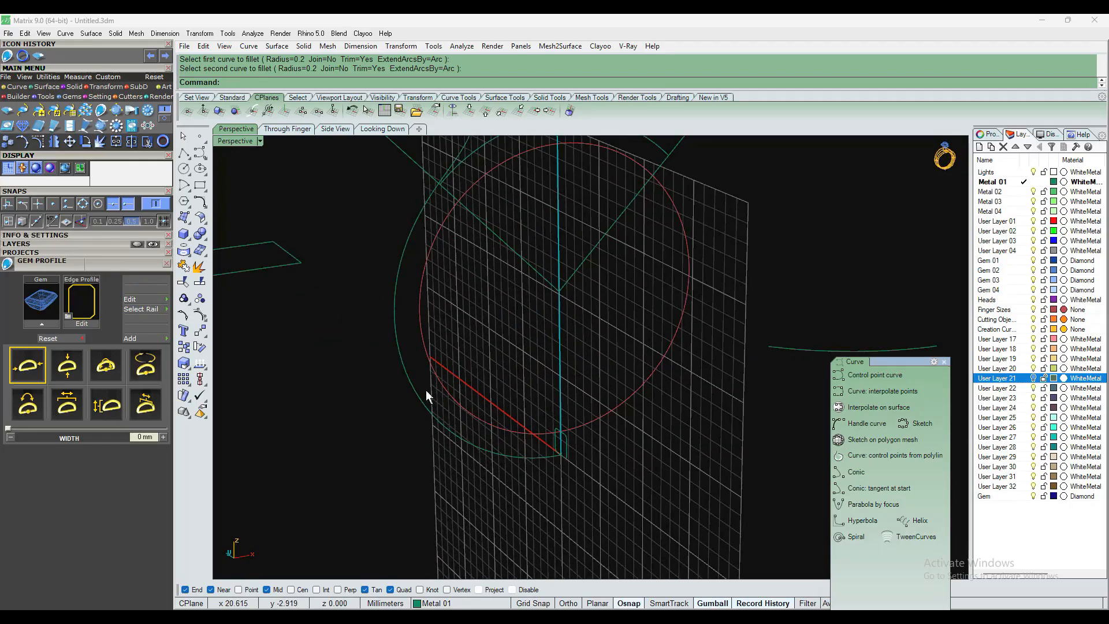
scroll(403, 365, "down", 4)
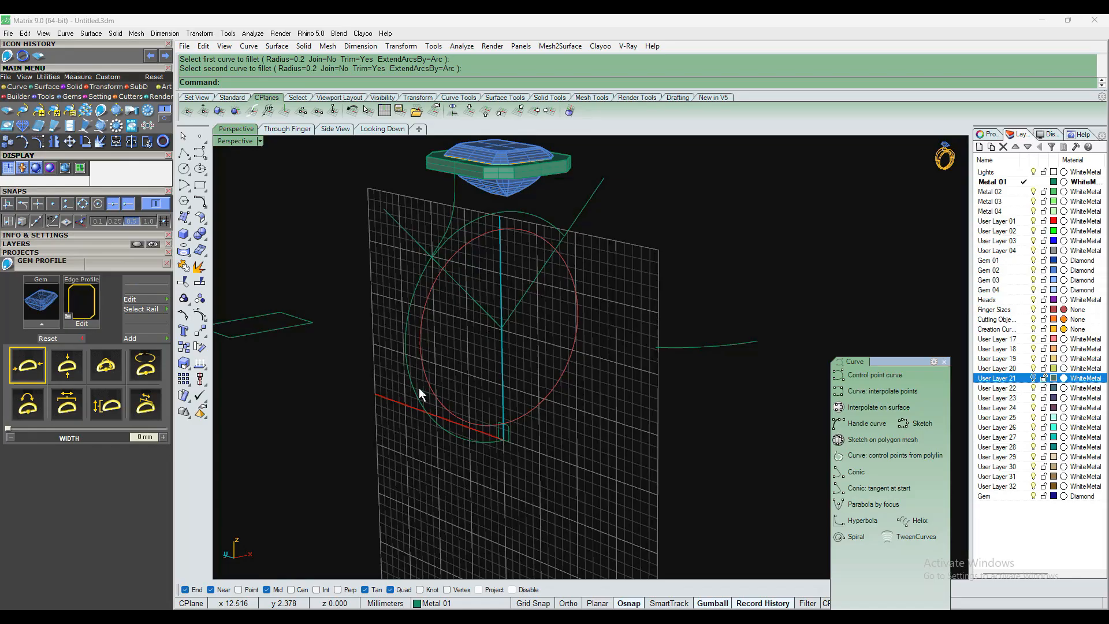
scroll(403, 376, "up", 3)
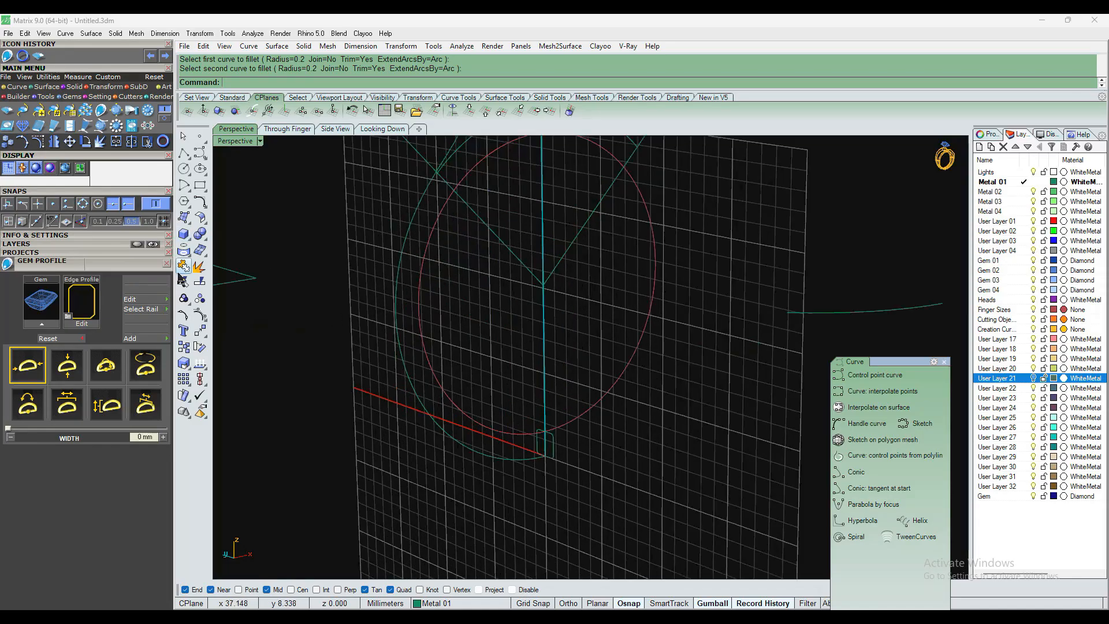
left_click(200, 282)
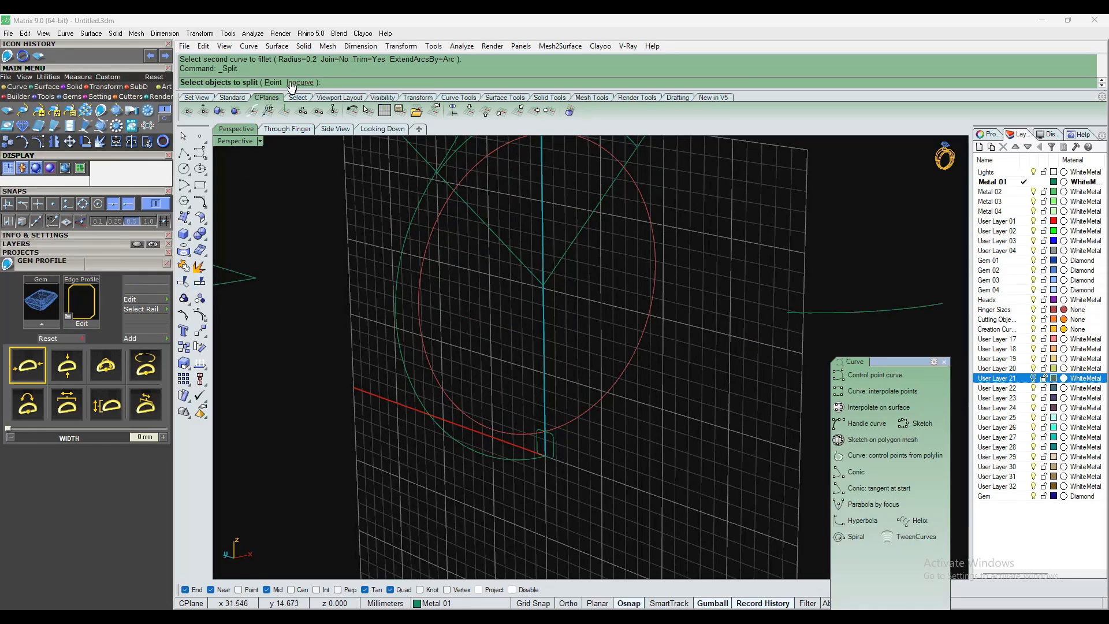
left_click(420, 404)
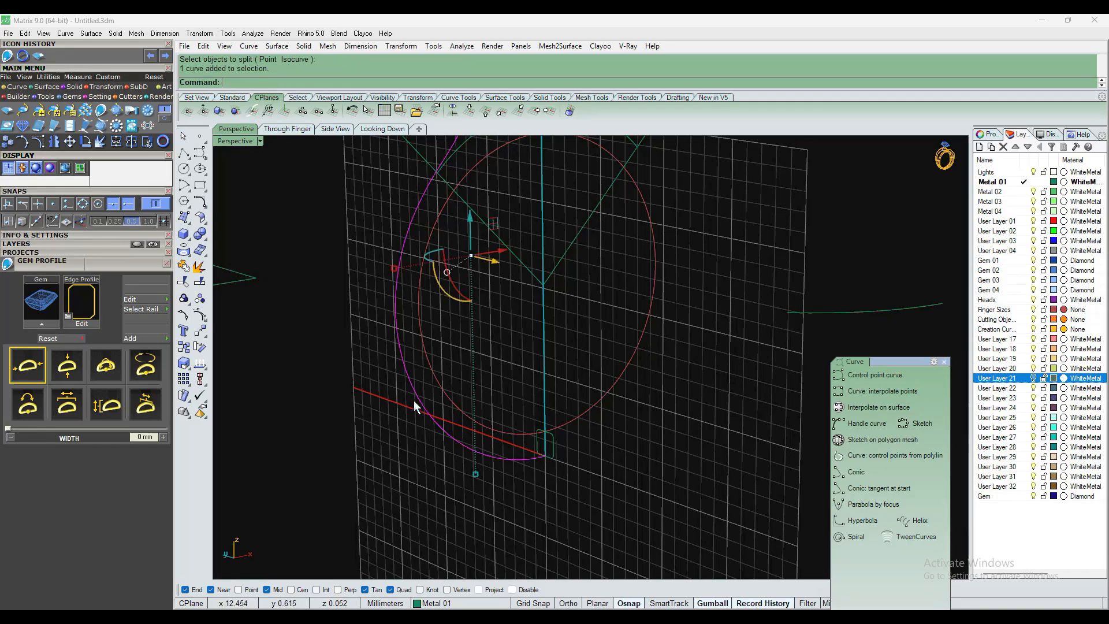
key("Return")
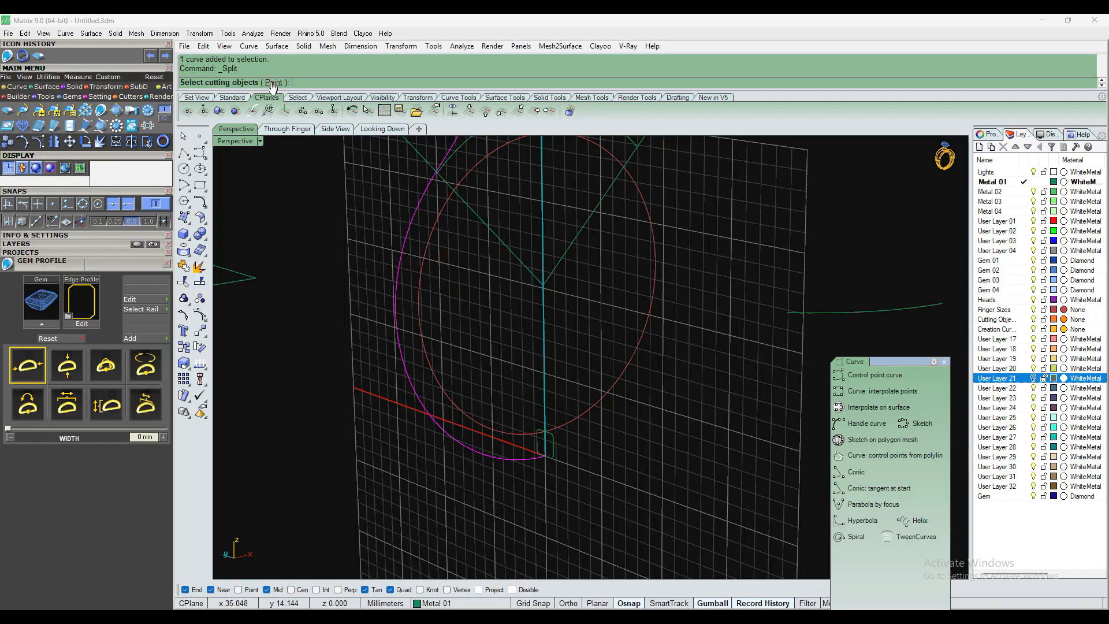
left_click(273, 83)
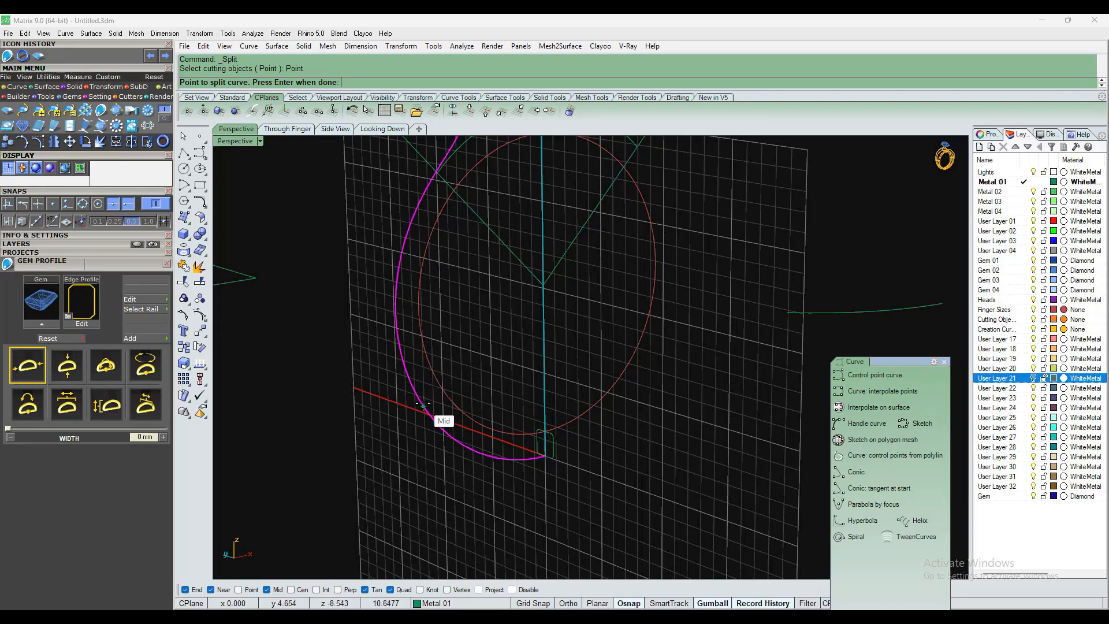
left_click(399, 344)
key("Return")
Select the upper piece of the split shank curve and check where it meets the lower piece
scroll(424, 332, "down", 5)
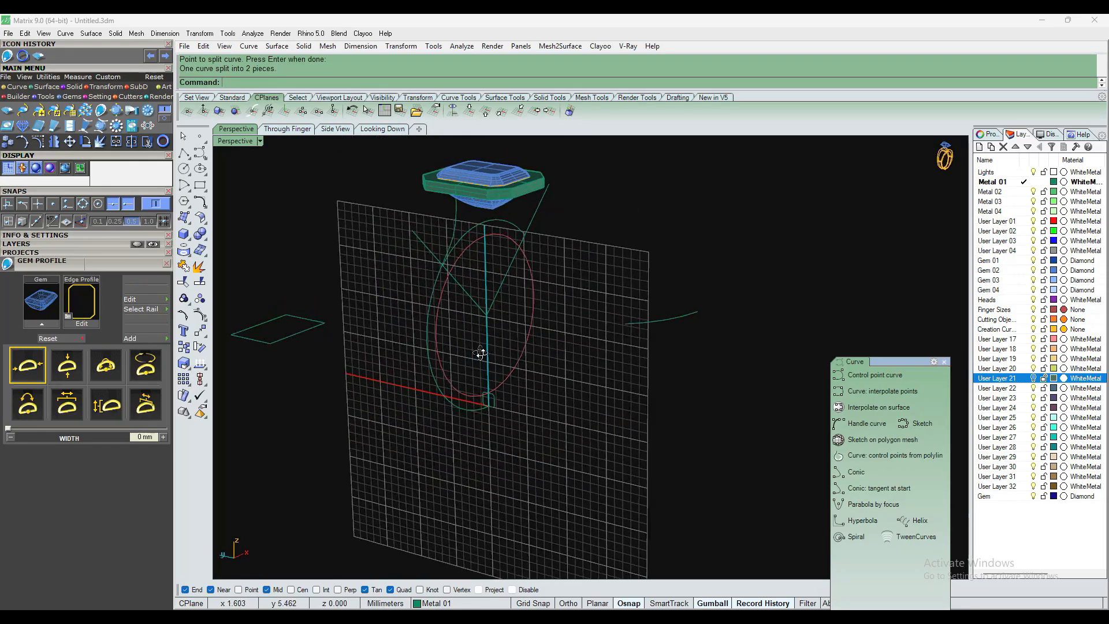
left_click(442, 333)
scroll(419, 355, "up", 2)
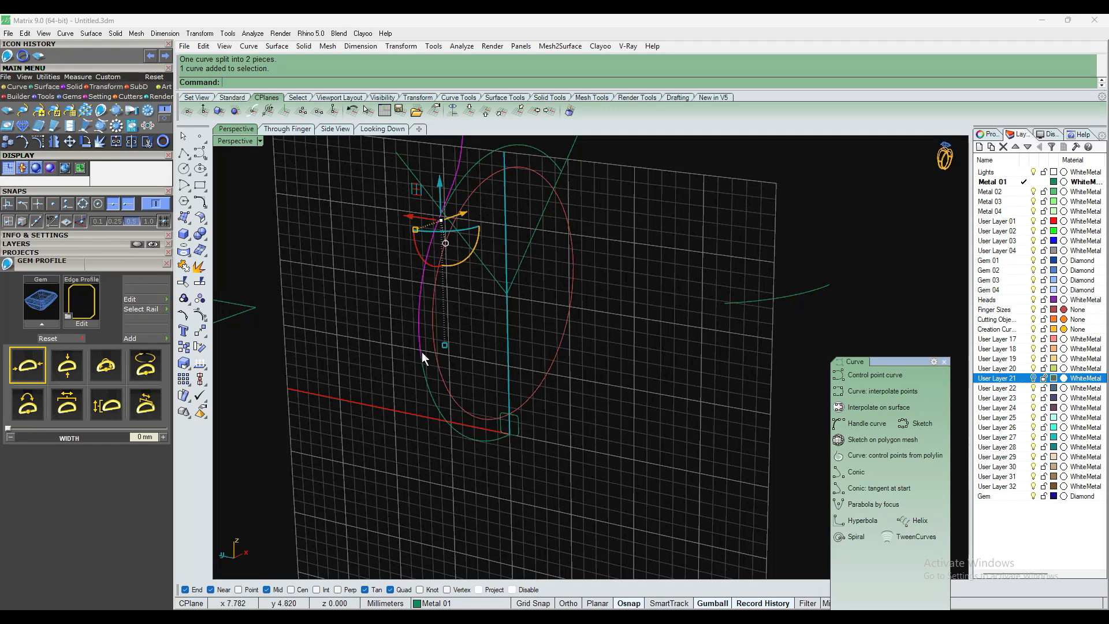
scroll(427, 379, "up", 2)
right_click_drag(415, 345, 415, 403)
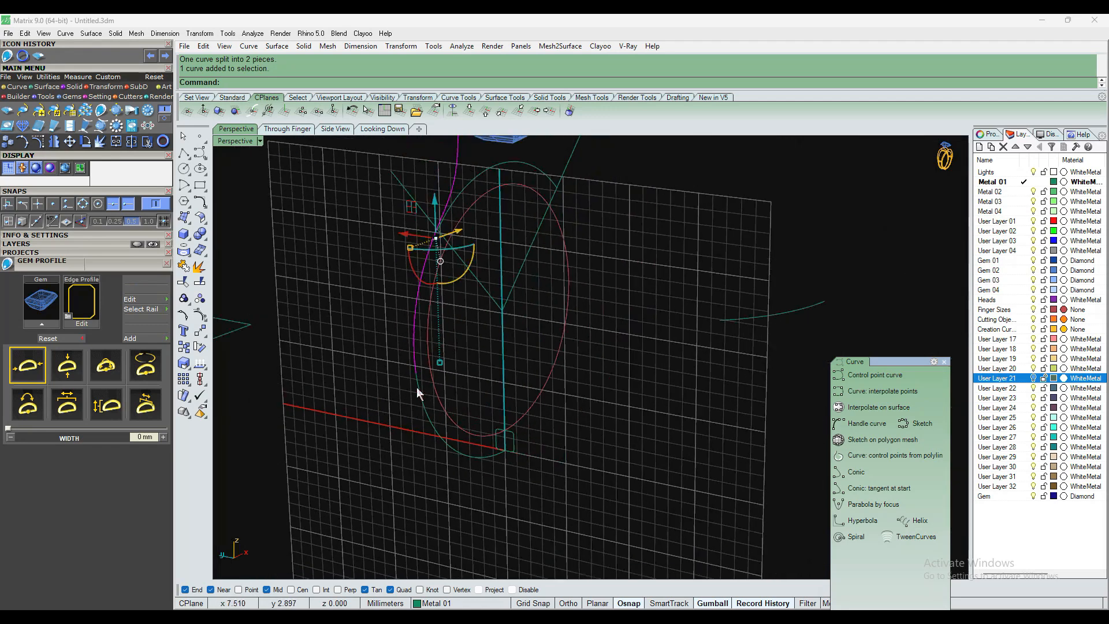
scroll(419, 349, "down", 3)
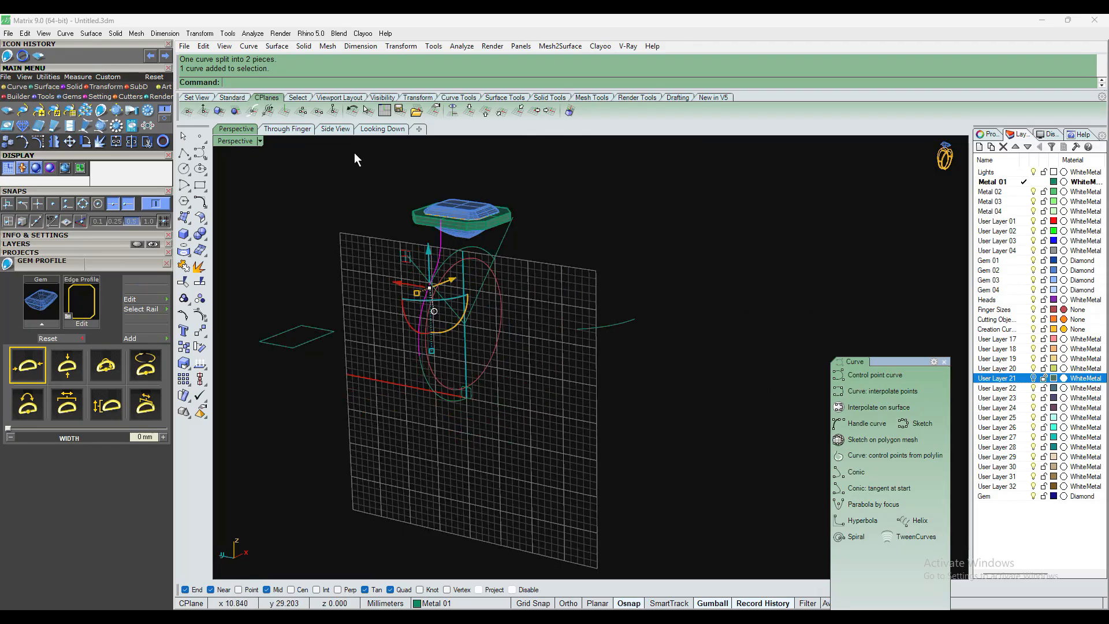
Start an arc defined by start, end and direction in the side view, beginning inside the halo plate's side, with object snaps disabled
left_click(334, 130)
scroll(553, 290, "down", 2)
scroll(556, 299, "up", 5)
scroll(488, 284, "down", 3)
scroll(420, 215, "up", 4)
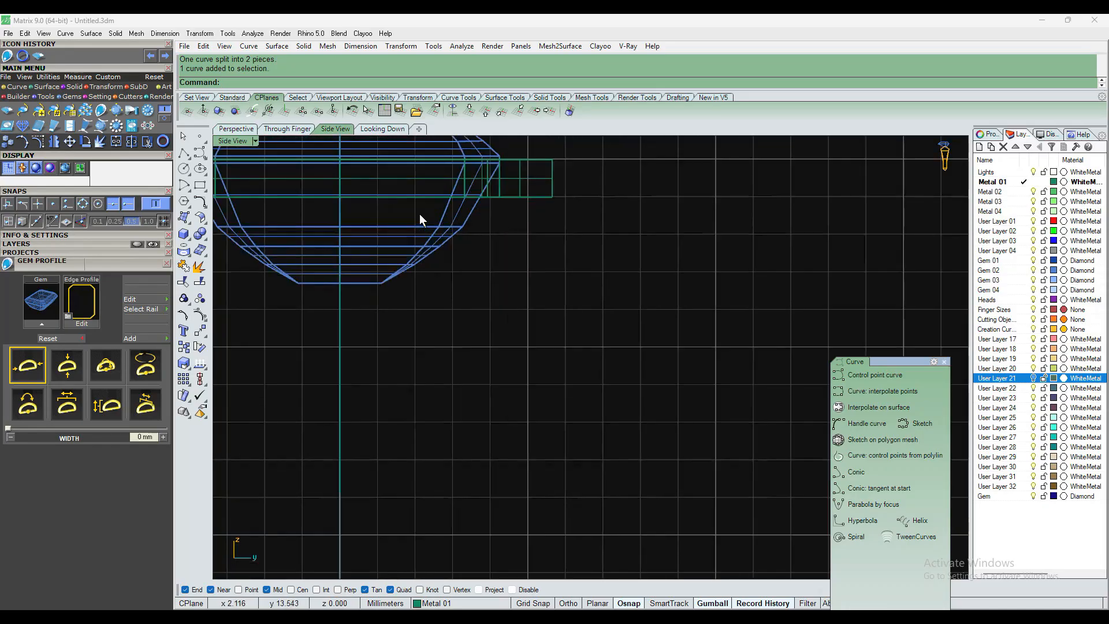
scroll(439, 200, "down", 3)
scroll(455, 198, "up", 2)
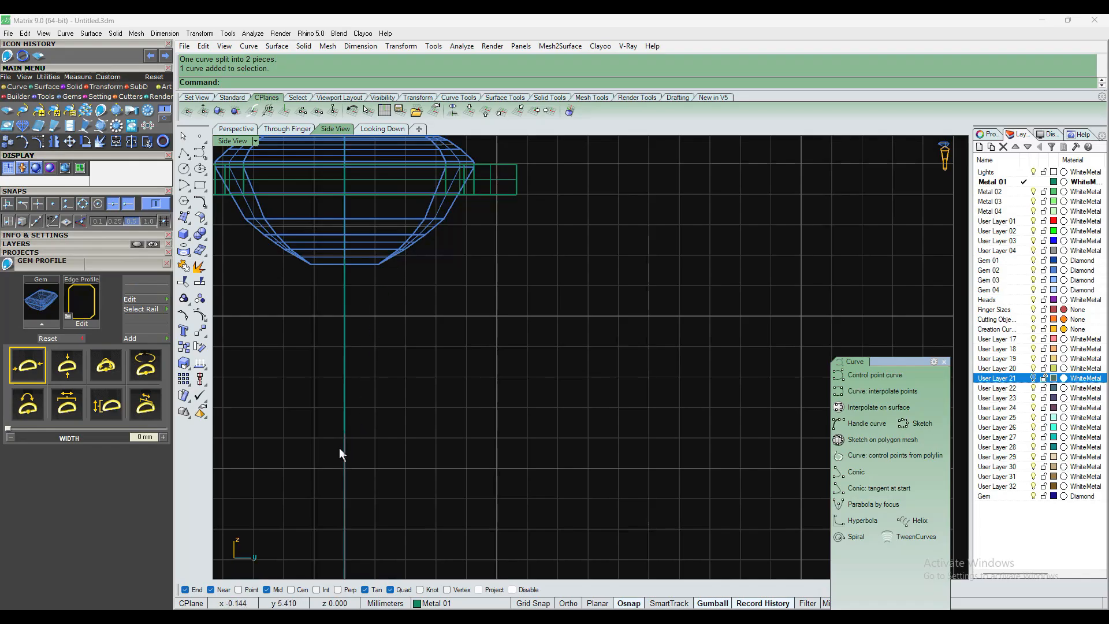
scroll(341, 451, "down", 3)
left_click(184, 184)
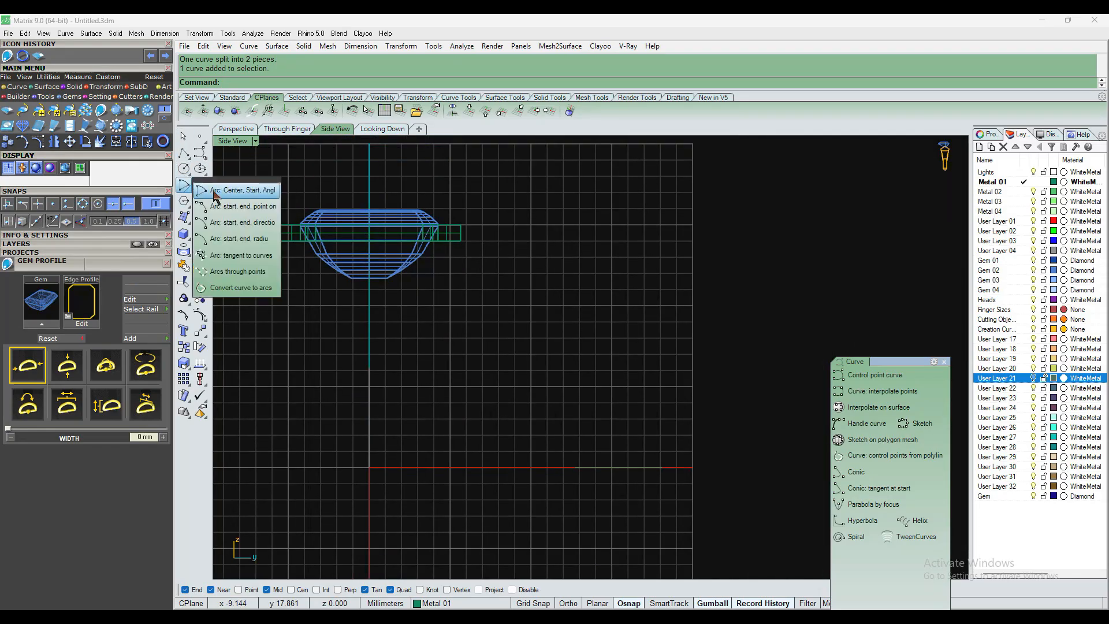
left_click(266, 224)
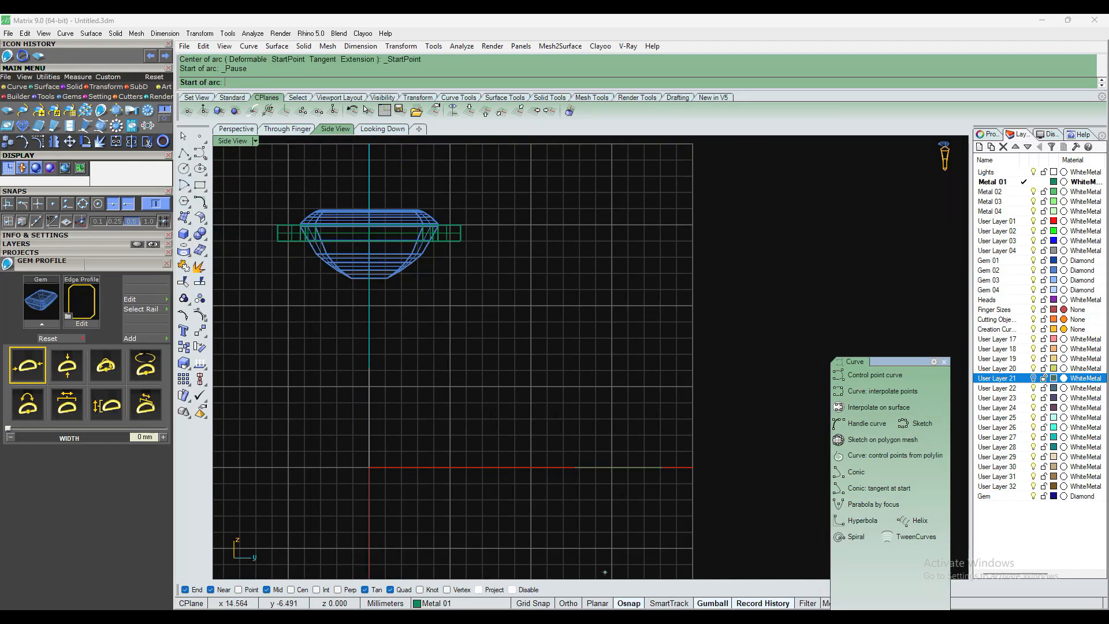
left_click(629, 603)
scroll(405, 237, "up", 5)
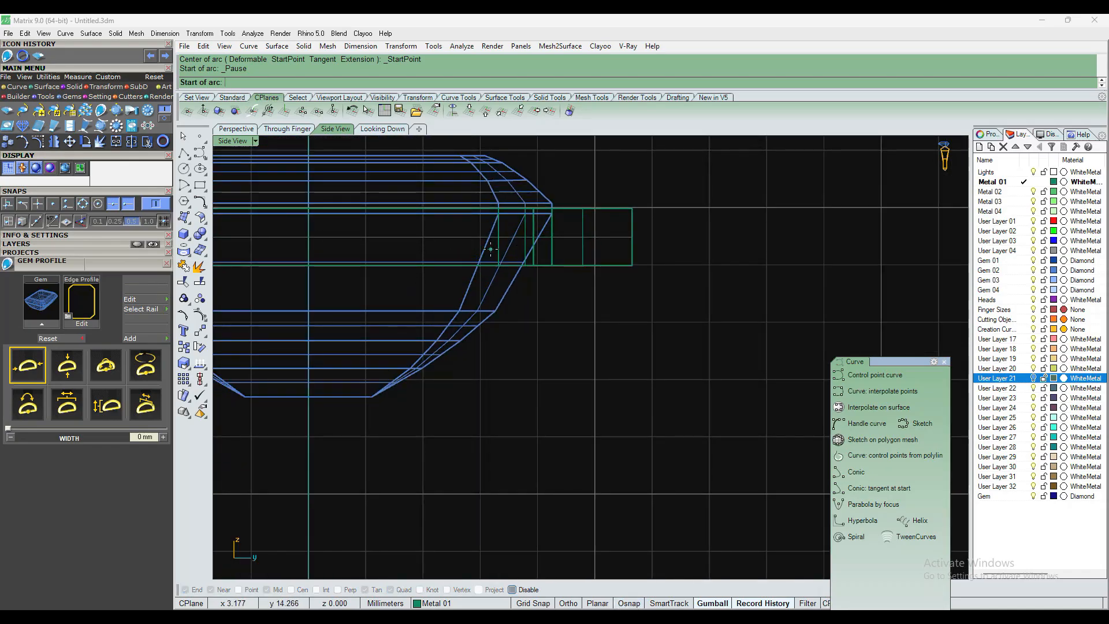
left_click(488, 256)
End the arc just beside the vertical centerline above the ring center, bending gently inward from the halo plate
scroll(488, 257, "down", 4)
scroll(484, 369, "down", 3)
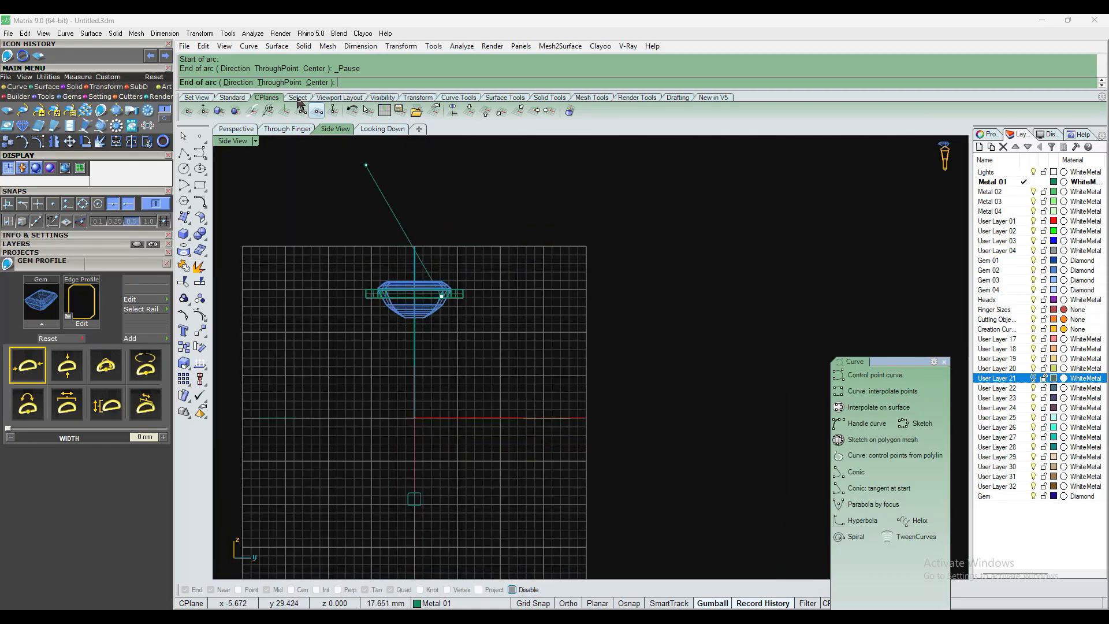
left_click(238, 129)
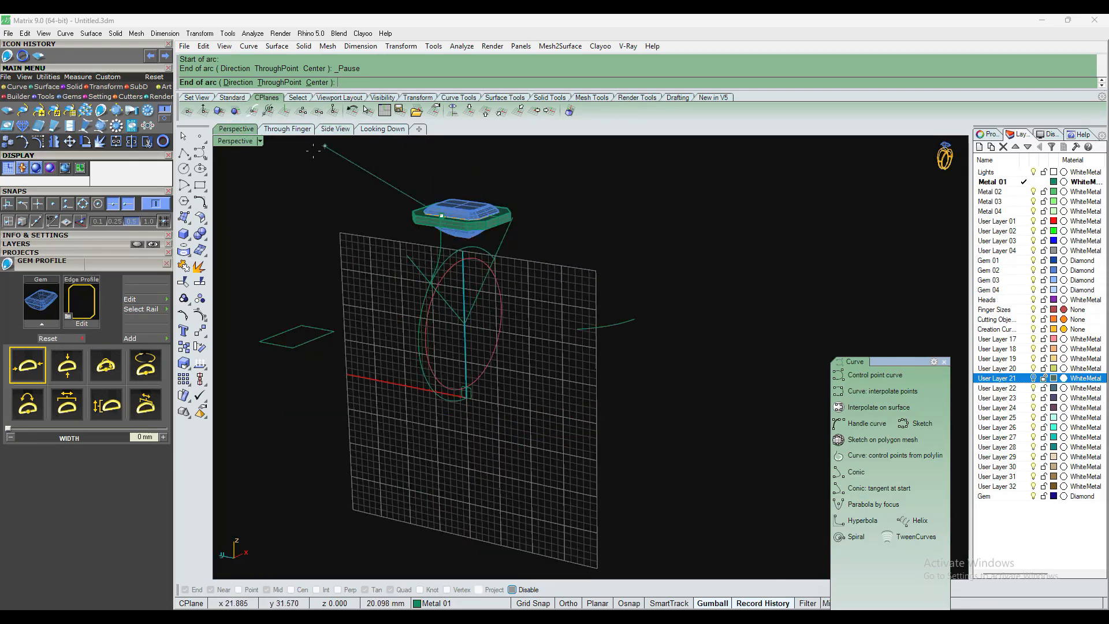
left_click(336, 129)
scroll(410, 439, "up", 8)
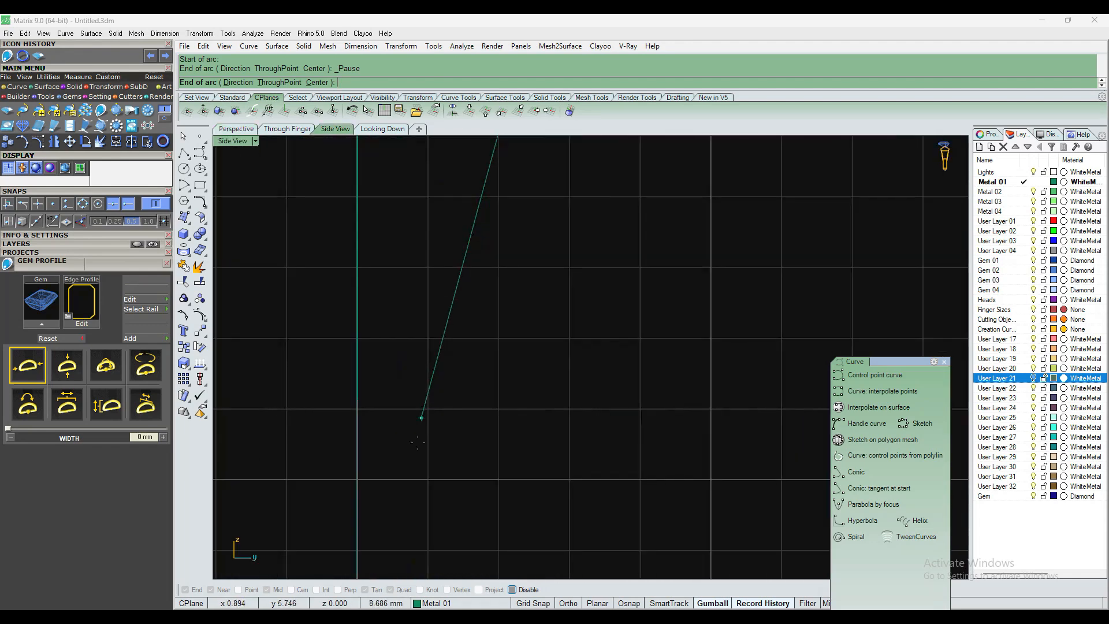
scroll(400, 449, "down", 8)
scroll(370, 416, "up", 8)
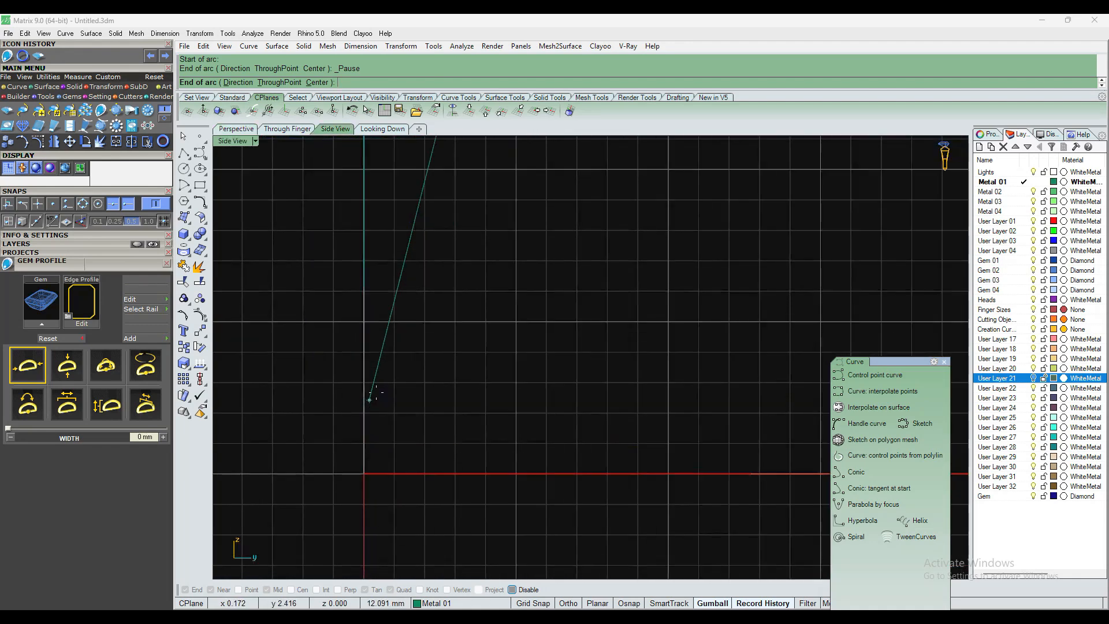
left_click(370, 378)
scroll(391, 411, "down", 3)
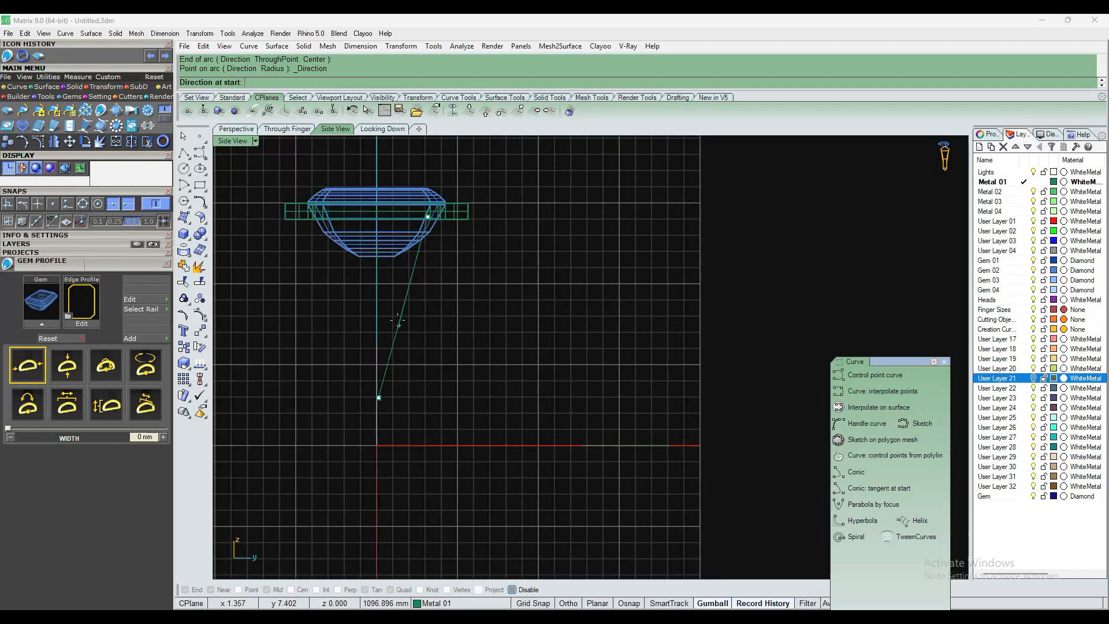
left_click(388, 295)
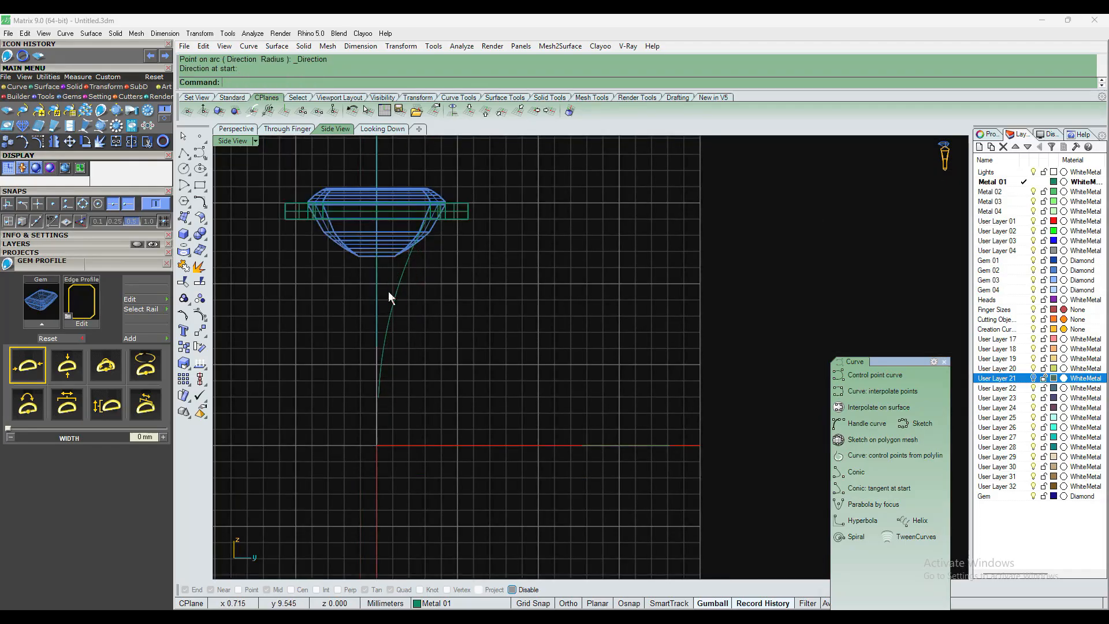
Examine how the new side-view arc and the upper shank curve sit relative to each other in 3D
left_click(236, 128)
right_click_drag(303, 158, 570, 254)
scroll(497, 250, "up", 5)
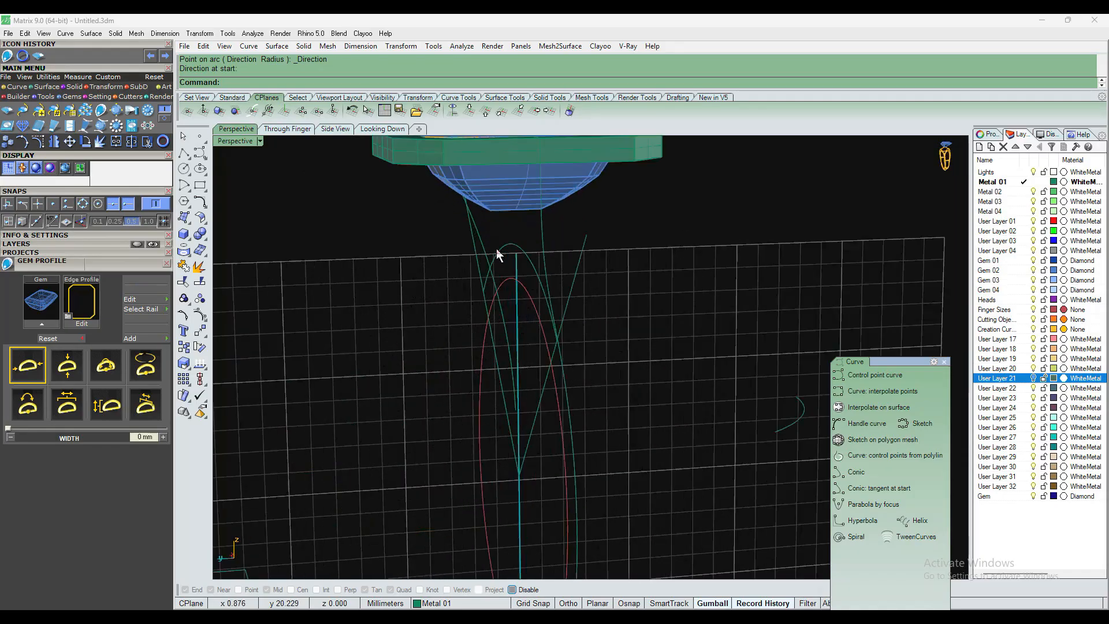
left_click(485, 263)
scroll(485, 261, "down", 6)
right_click_drag(488, 261, 427, 317)
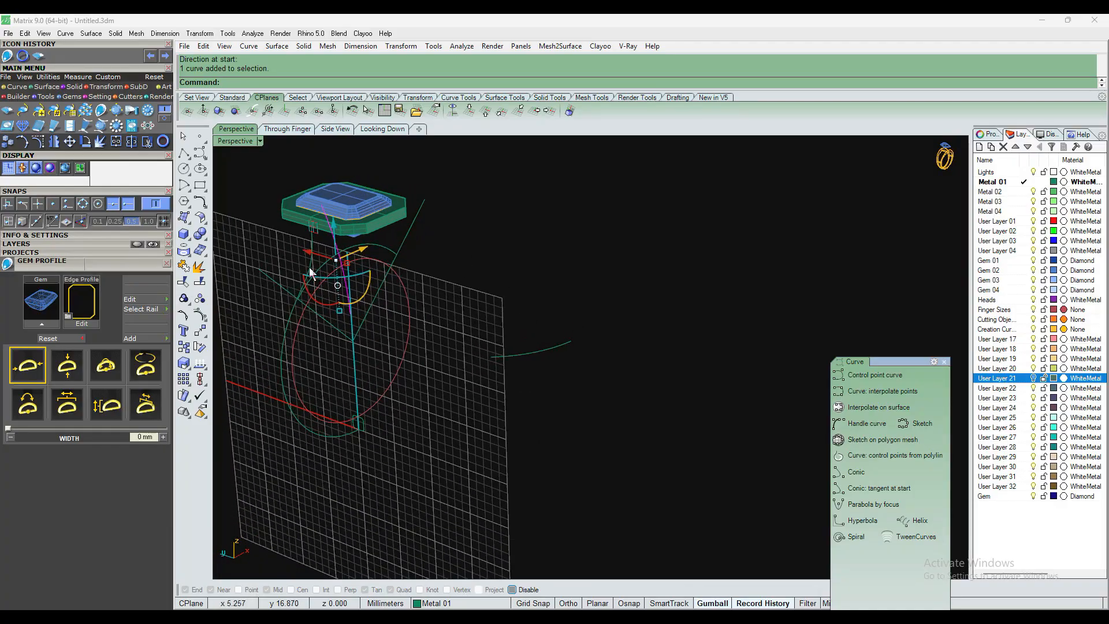
scroll(303, 254, "up", 5)
left_click(345, 229)
scroll(345, 228, "down", 5)
right_click_drag(346, 229, 695, 317)
left_click(629, 265)
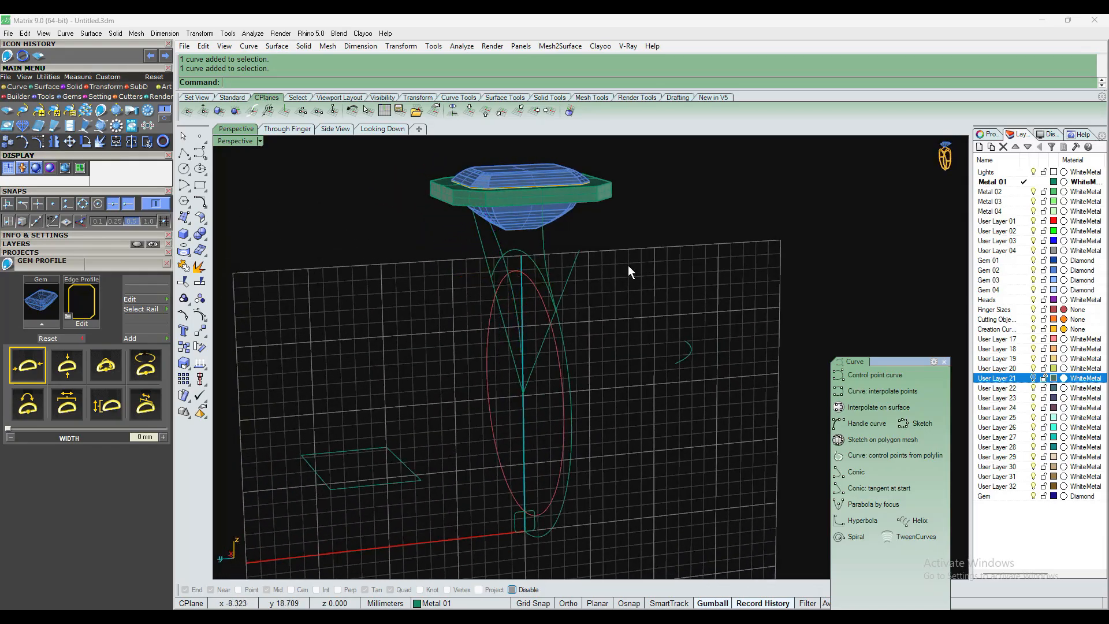
Select the new arc and check its position in the front and side views
left_click(497, 240)
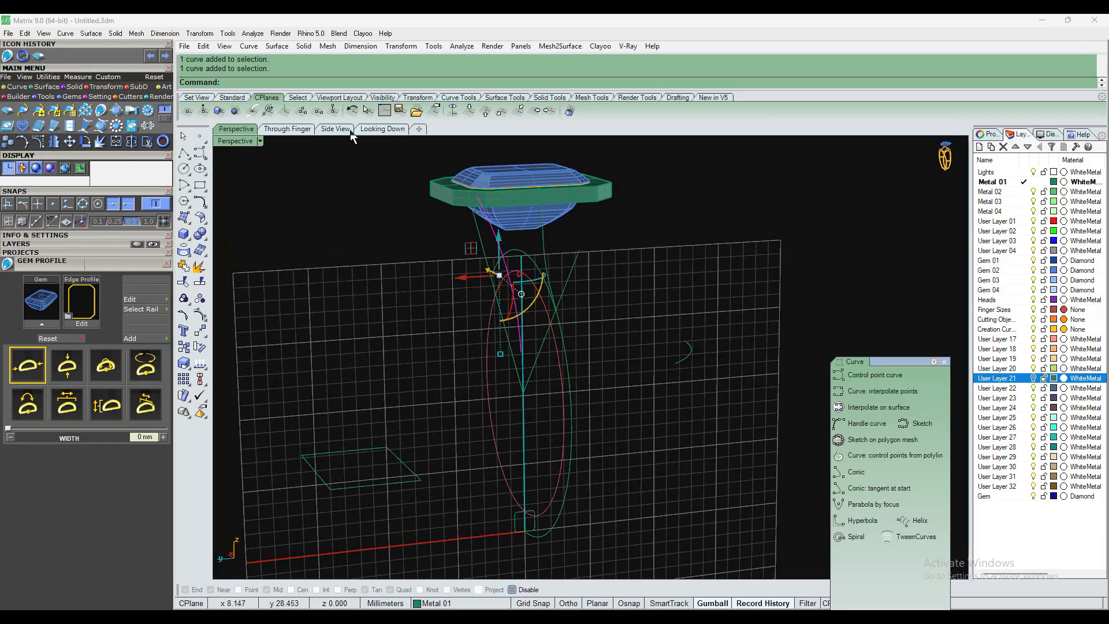
left_click(295, 129)
scroll(506, 278, "up", 5)
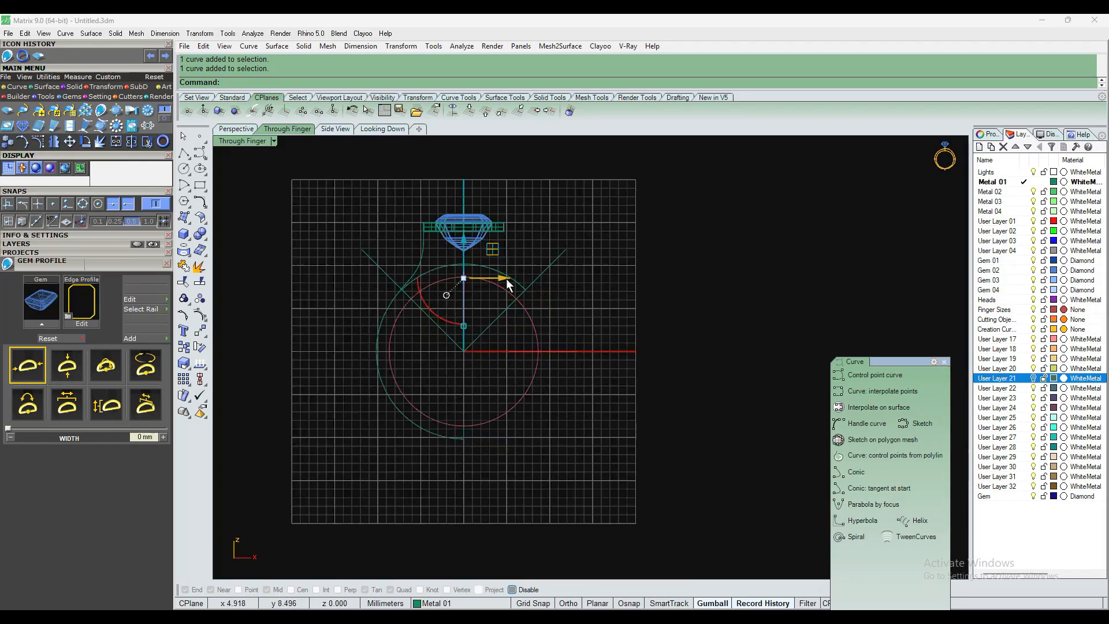
scroll(421, 258, "down", 5)
left_click(335, 129)
scroll(467, 288, "up", 5)
scroll(416, 301, "up", 3)
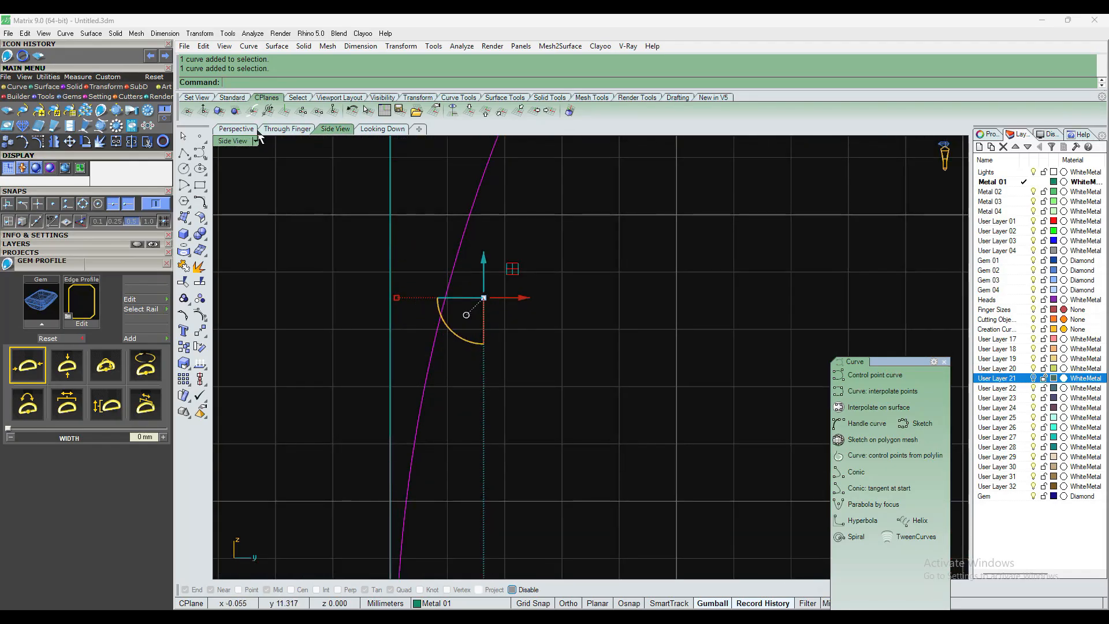
left_click(390, 241)
left_click(439, 270)
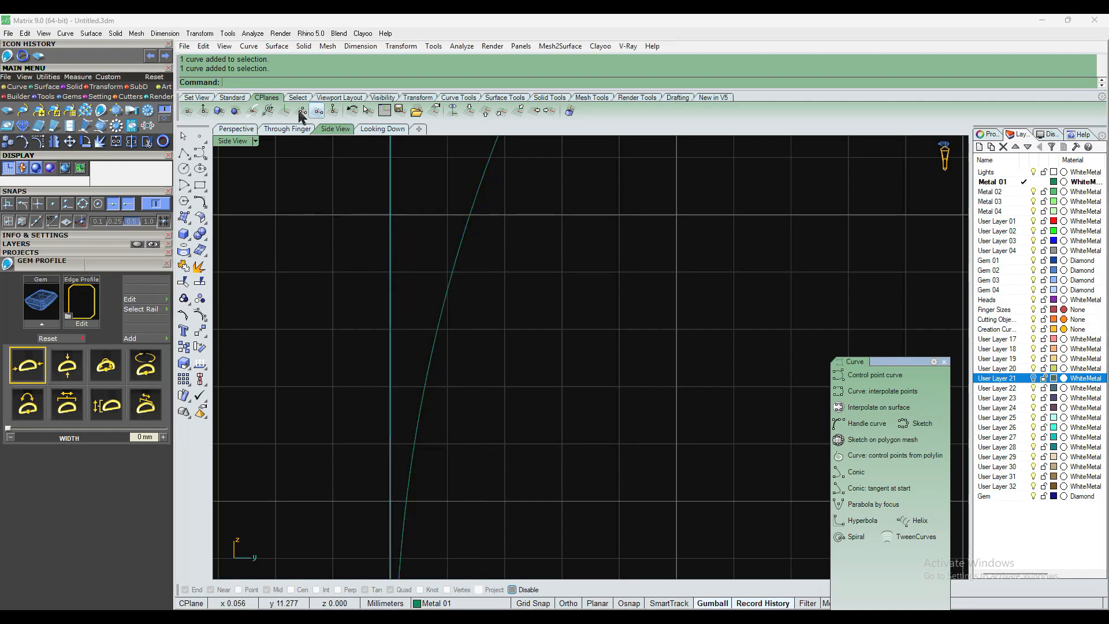
Hide the two ring circles and the two diagonal guide lines
left_click(236, 129)
scroll(479, 263, "up", 5)
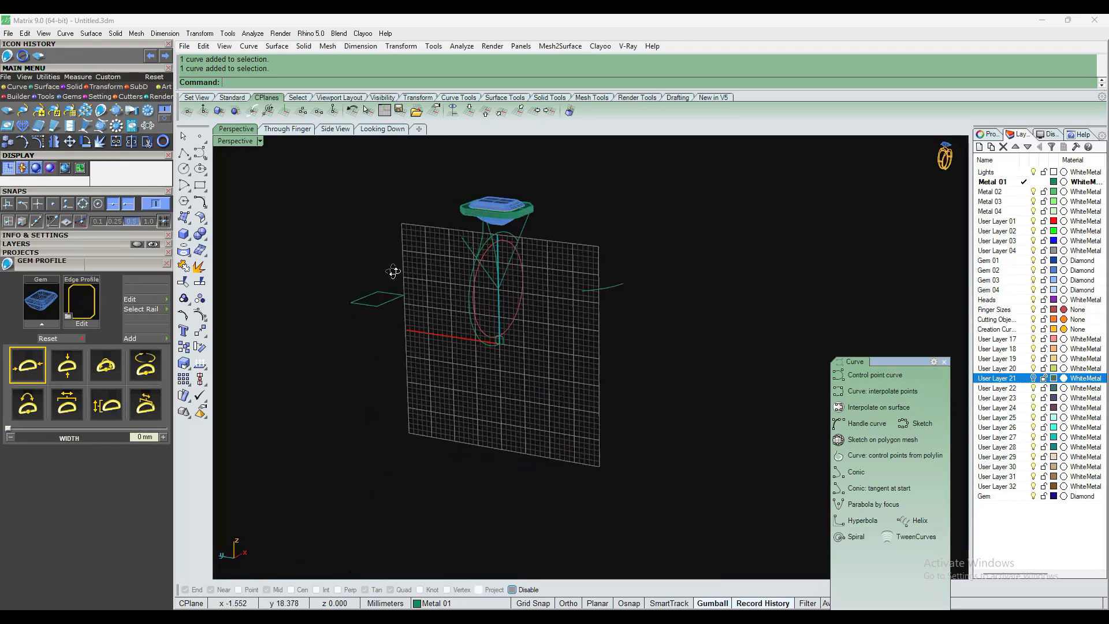
left_click_drag(491, 215, 490, 214)
left_click(404, 265, "shift")
left_click_drag(656, 176, 656, 179)
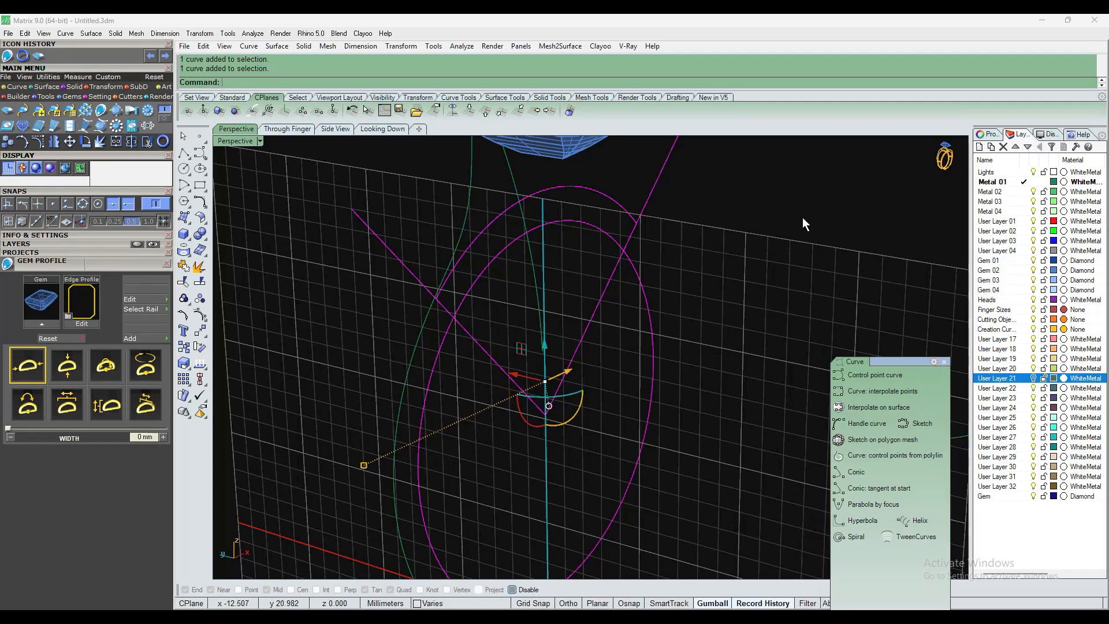
key("ctrl+h")
Create a curve from two views using the side-view arc and the upper shank curve
right_click_drag(792, 216, 524, 272)
left_click(504, 272)
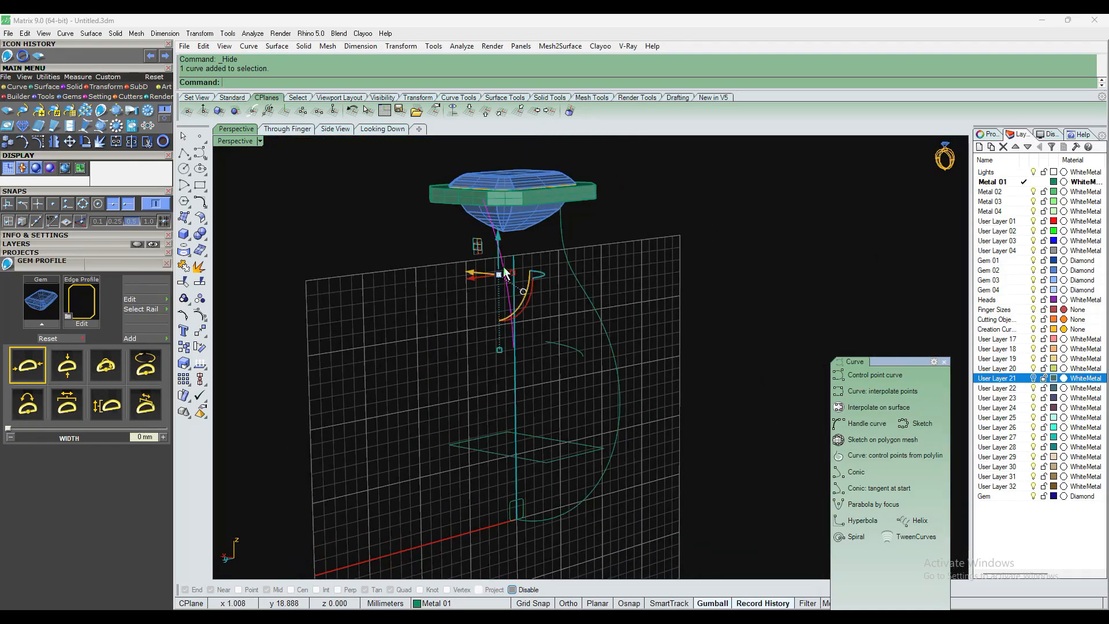
left_click(565, 254)
left_click(336, 130)
scroll(469, 272, "down", 10)
left_click(550, 238)
scroll(449, 254, "down", 4)
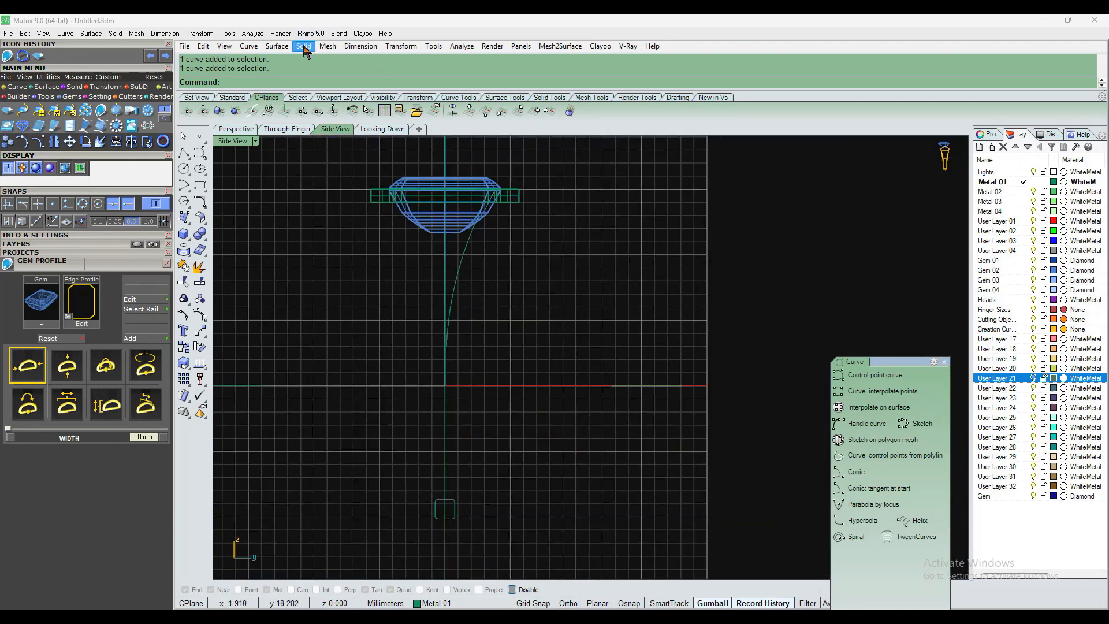
left_click(249, 46)
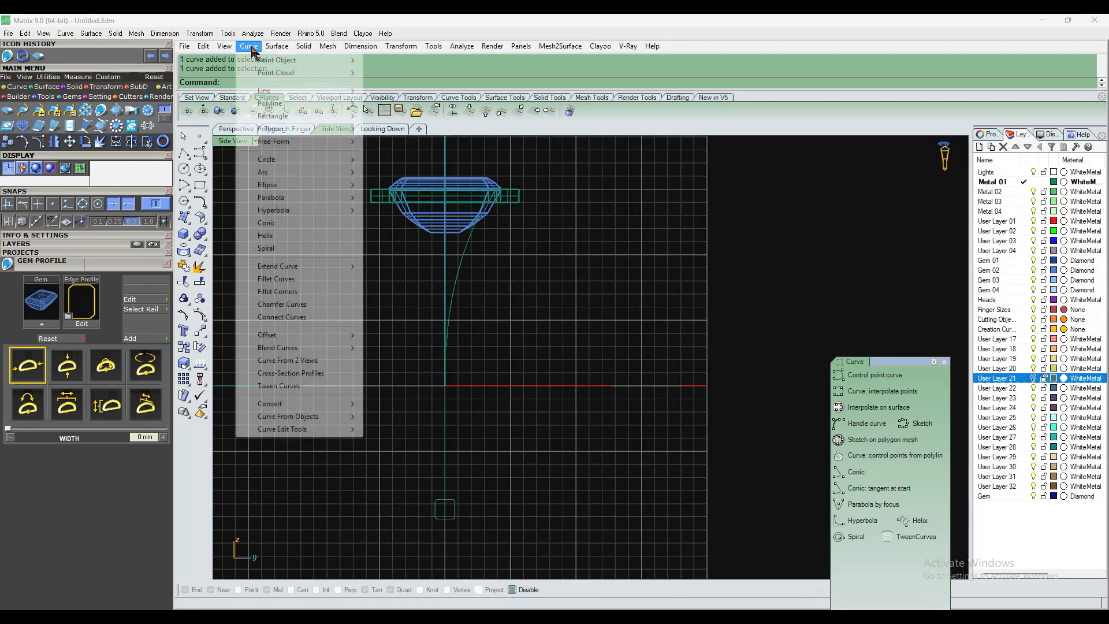
left_click(306, 360)
left_click(465, 250)
left_click(447, 248)
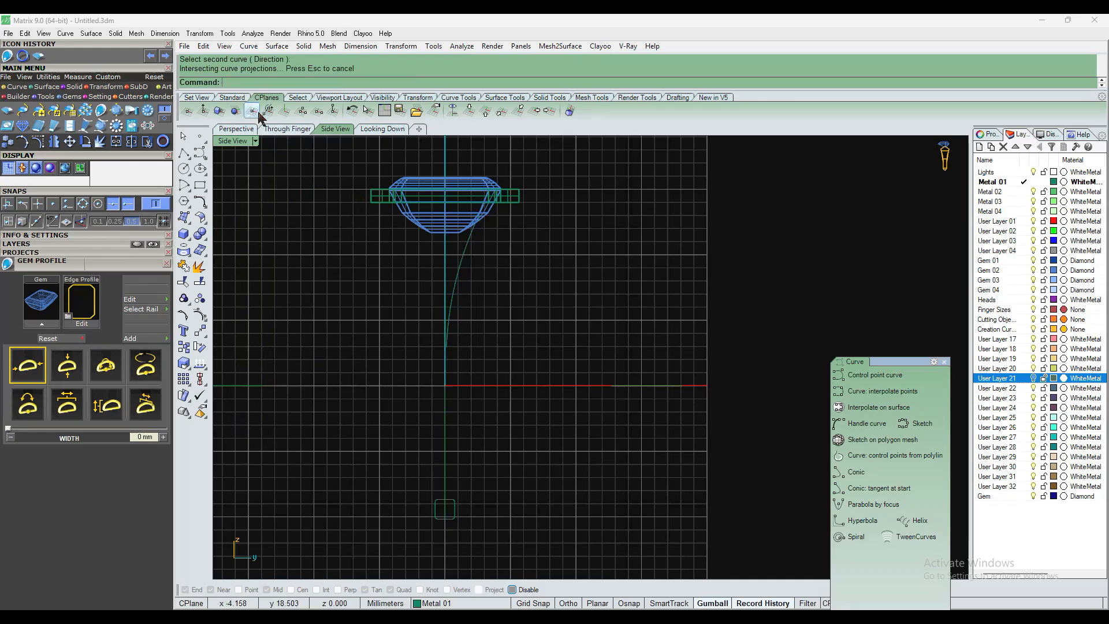
Compare the generated 3D curve with its two source curves, checking where it meets the shank curve
left_click(236, 129)
right_click_drag(395, 168, 386, 286)
left_click(533, 224)
right_click_drag(604, 329, 817, 297)
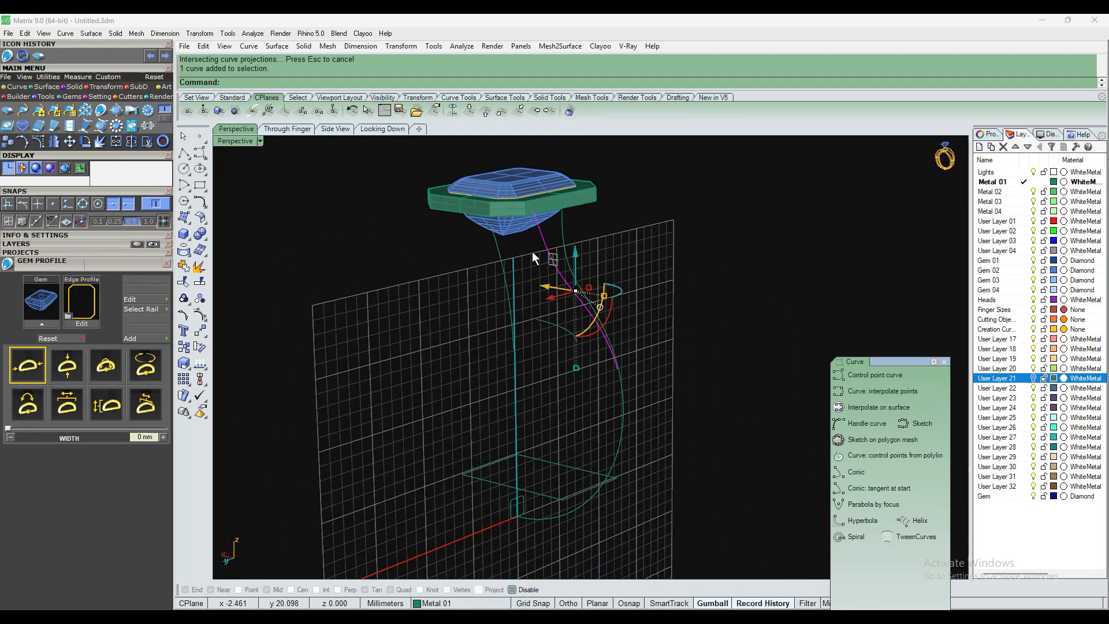
left_click(498, 251)
left_click(563, 234)
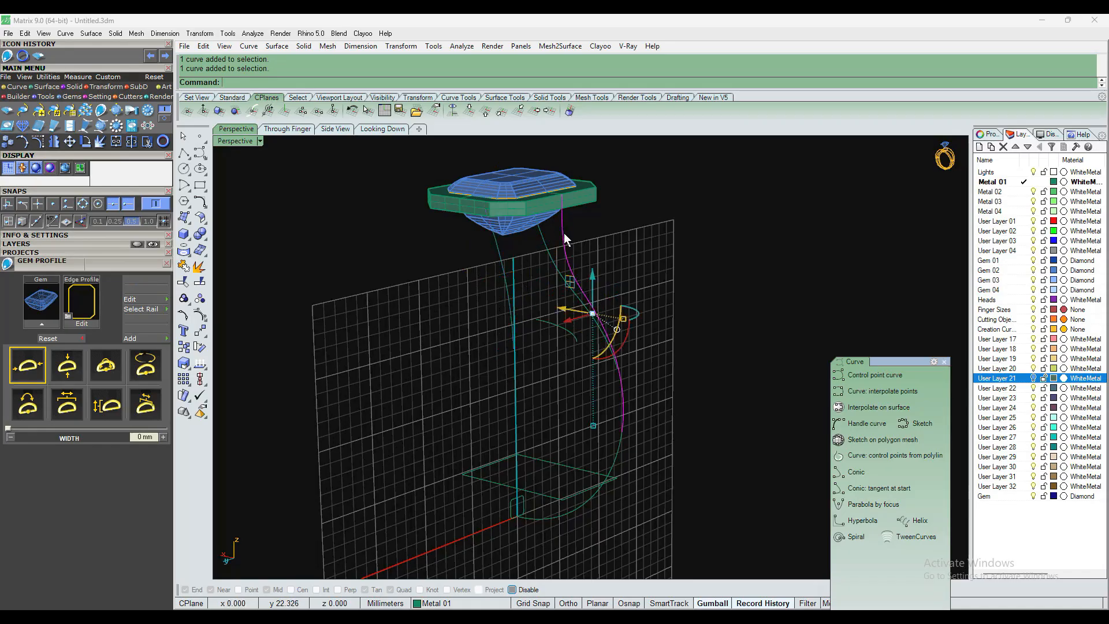
left_click(640, 234)
right_click_drag(641, 234, 518, 354)
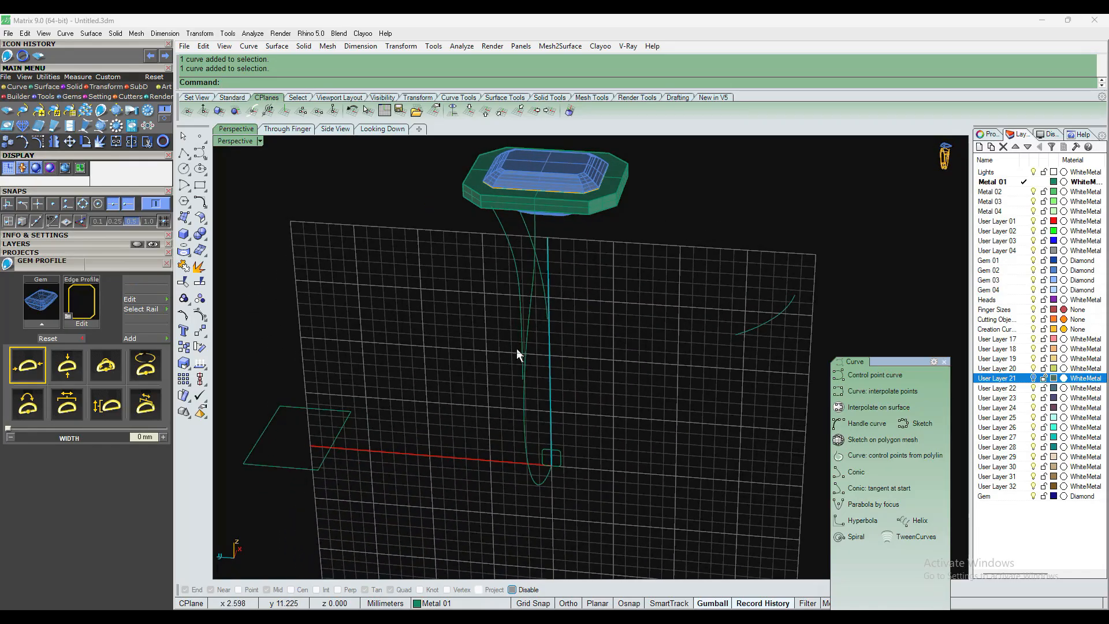
right_click_drag(541, 392, 511, 380)
left_click(513, 378)
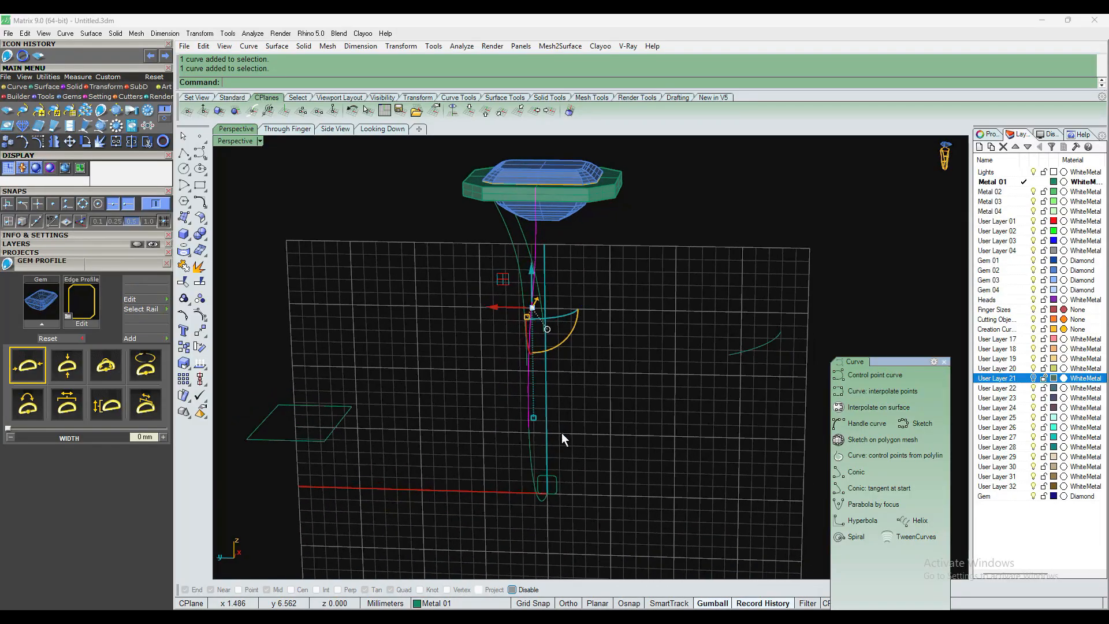
scroll(539, 418, "up", 3)
scroll(500, 433, "down", 3)
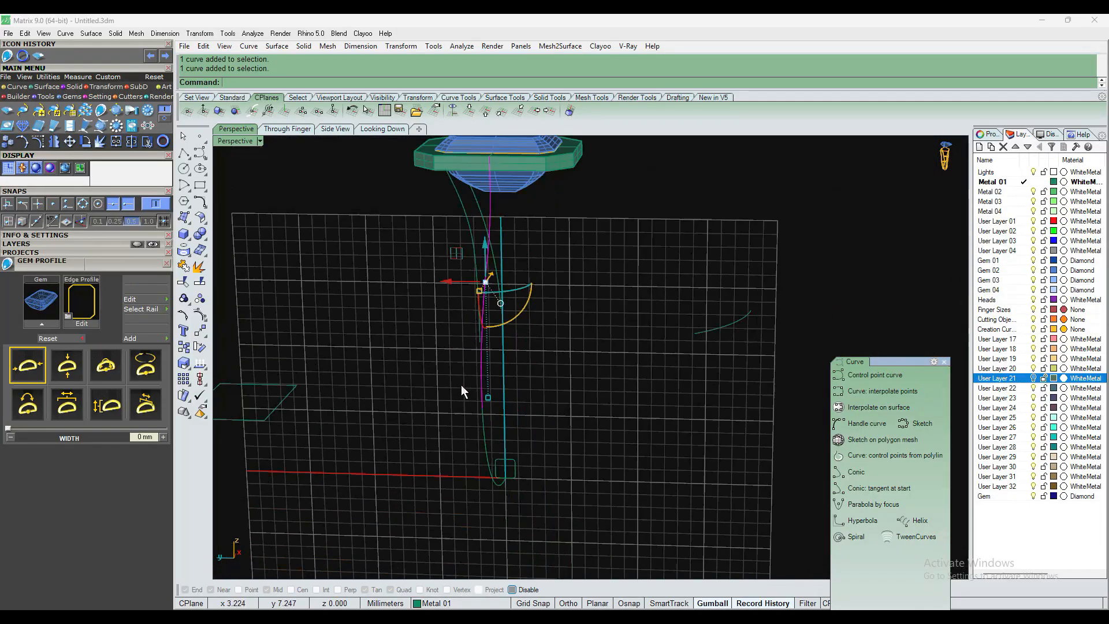
right_click_drag(506, 240, 414, 268)
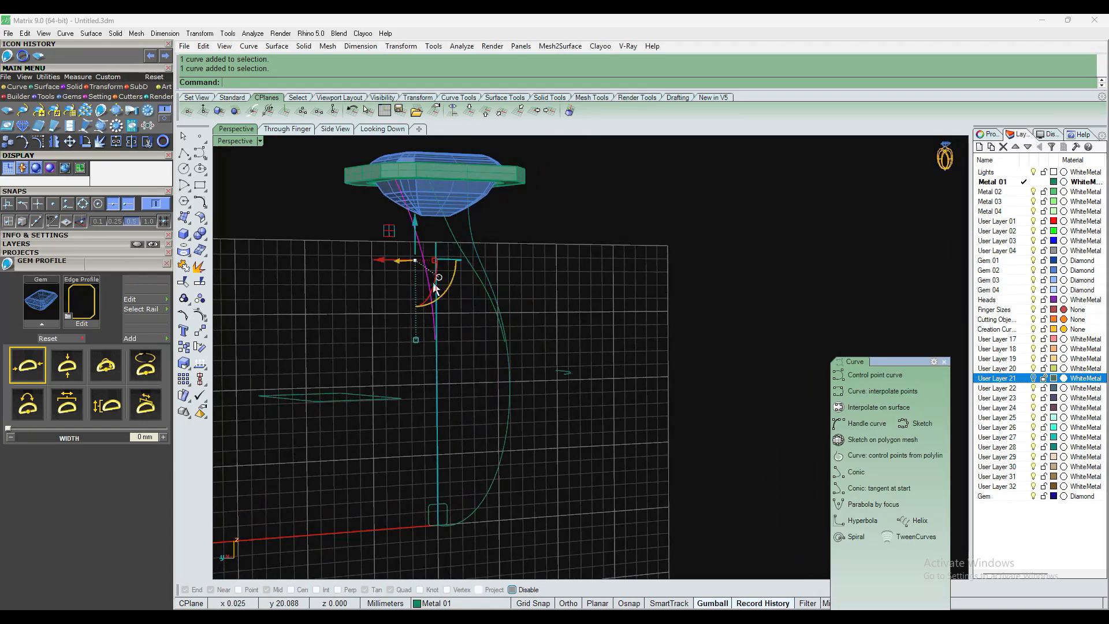
Stretch the side-view arc vertically and move it down so that it extends well below the ring center
left_click(335, 128)
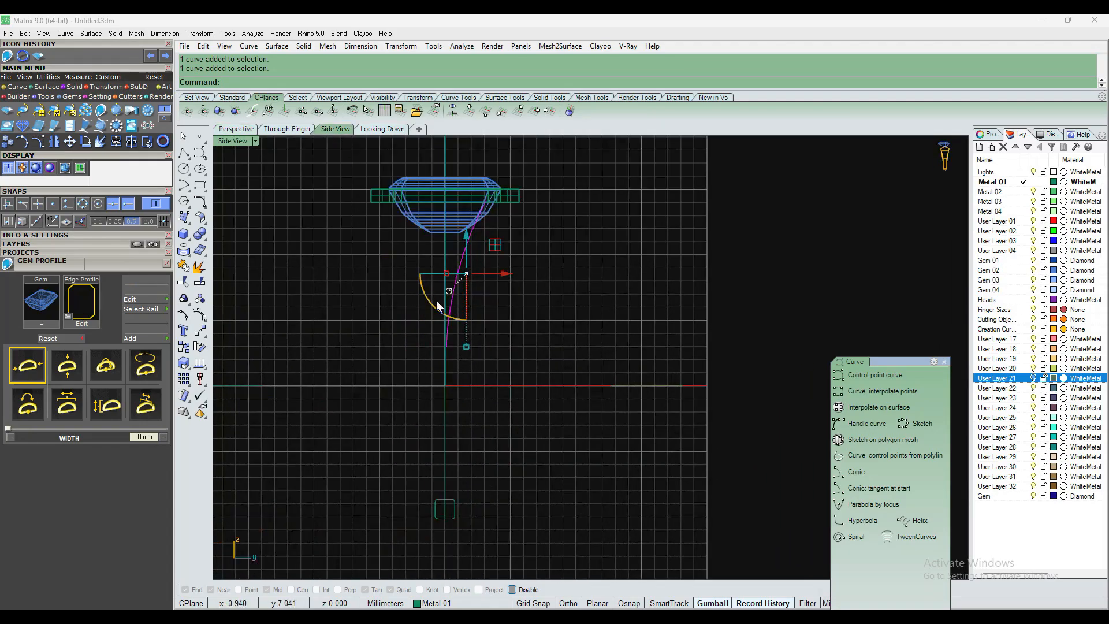
scroll(432, 292, "up", 6)
scroll(397, 381, "down", 8)
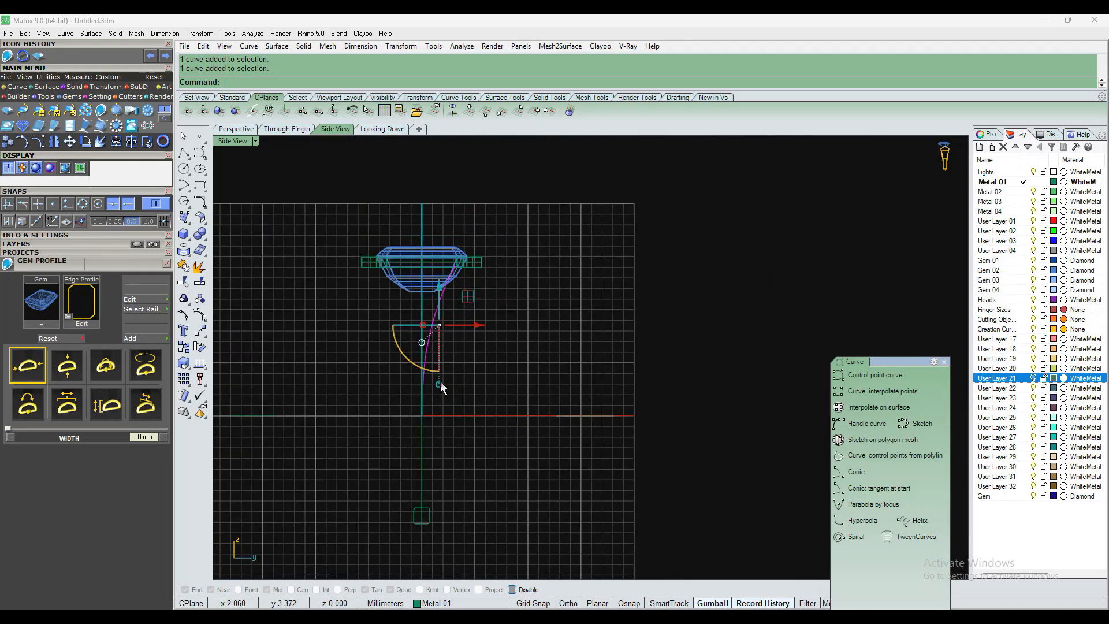
left_click_drag(439, 384, 439, 418)
left_click_drag(439, 291, 439, 328)
Move the stretched arc about 0.4 mm outward from the ring's center plane and check the updated 3D curve
left_click(236, 129)
right_click_drag(588, 306, 605, 284)
left_click(489, 344)
left_click(513, 271)
mouse_move(513, 272)
right_mouse_down()
mouse_move(485, 295)
mouse_move(483, 372)
mouse_move(502, 289)
right_mouse_up()
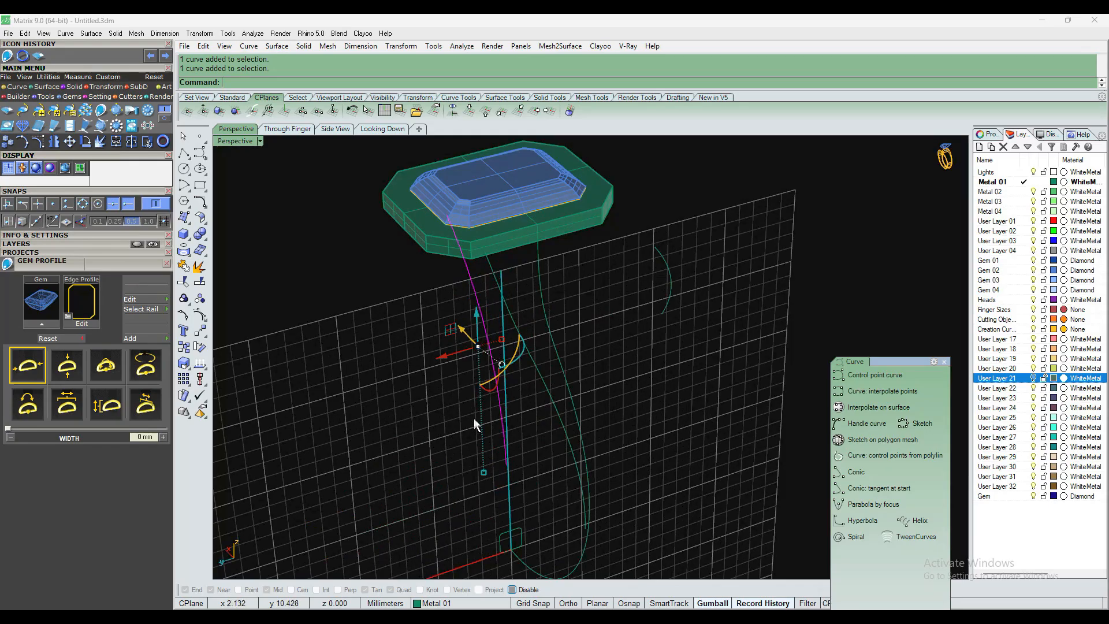
left_click_drag(448, 361, 436, 361)
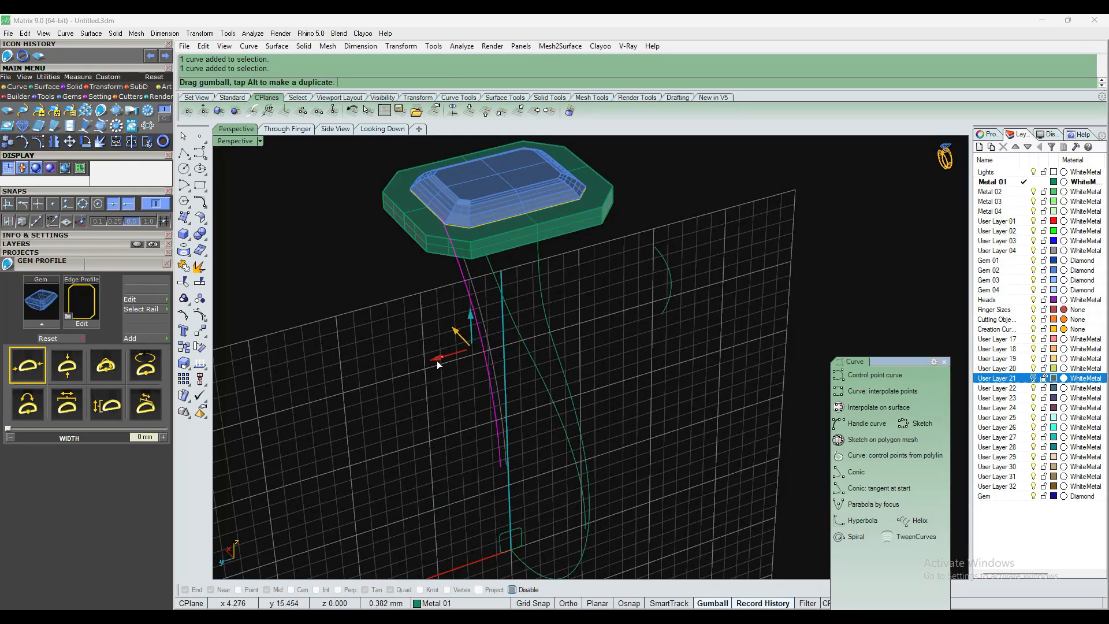
right_click_drag(540, 360, 565, 482)
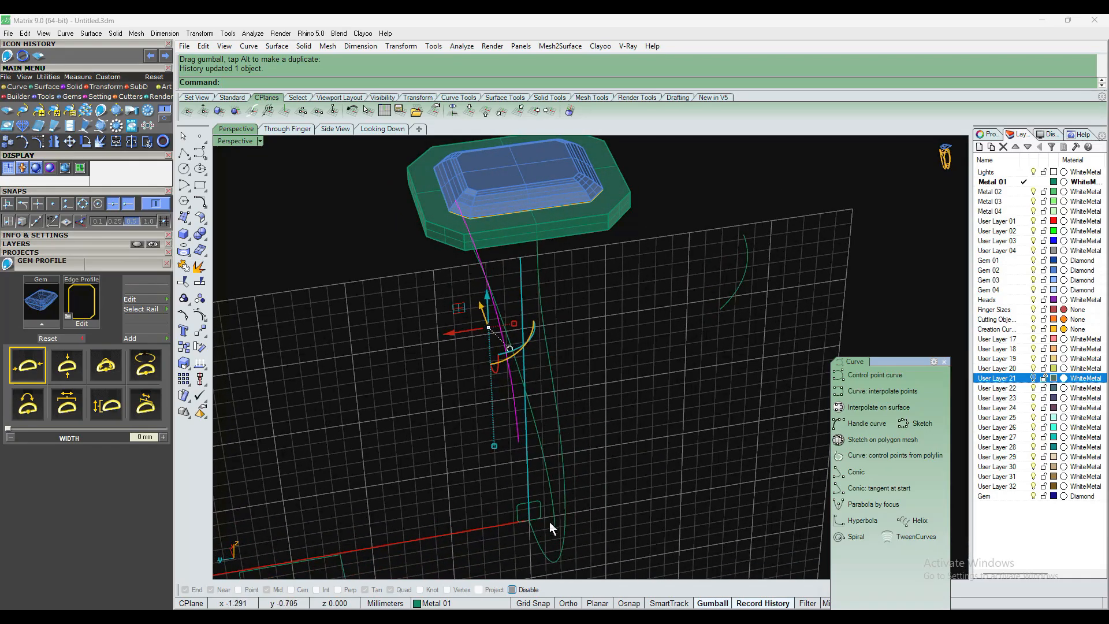
Nudge the side-view arc slightly further outward from the ring's center plane, fine-tune its vertical stretch, and check the updated 3D curve
right_click_drag(559, 460, 455, 338)
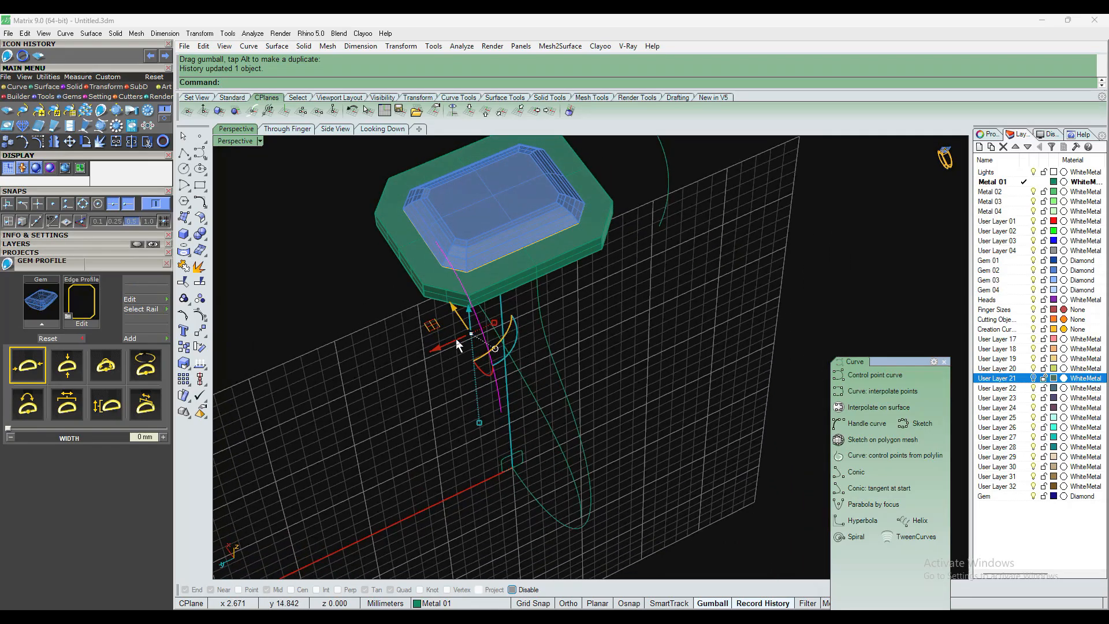
left_click_drag(435, 345, 435, 348)
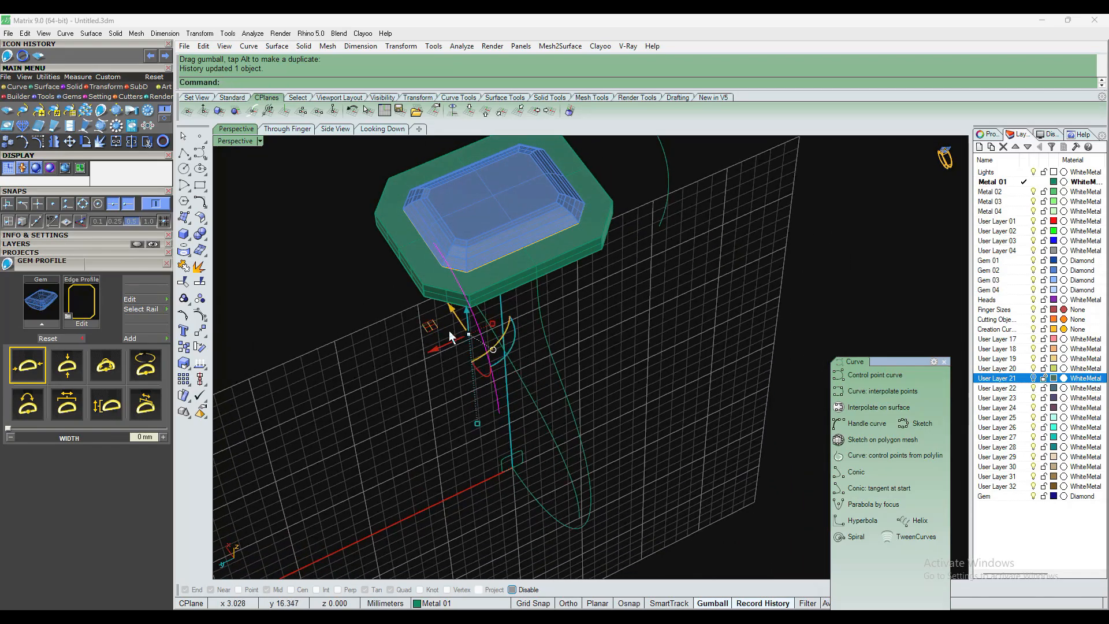
right_click_drag(443, 340, 475, 471)
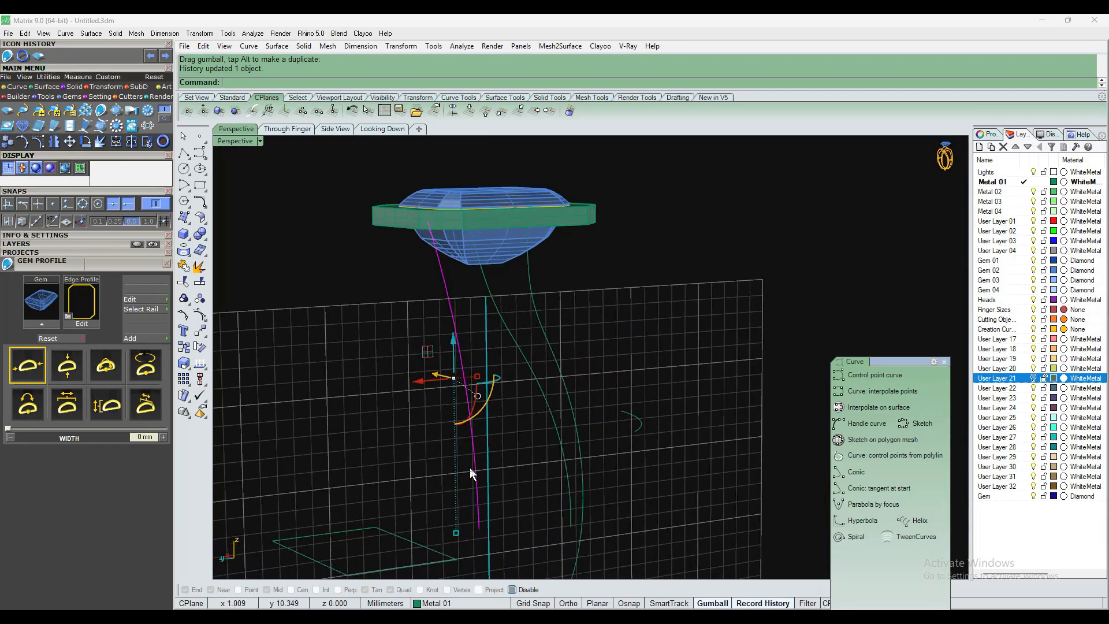
left_click_drag(456, 532, 455, 534)
scroll(452, 504, "up", 8)
left_click(550, 383)
right_click_drag(550, 384, 577, 371)
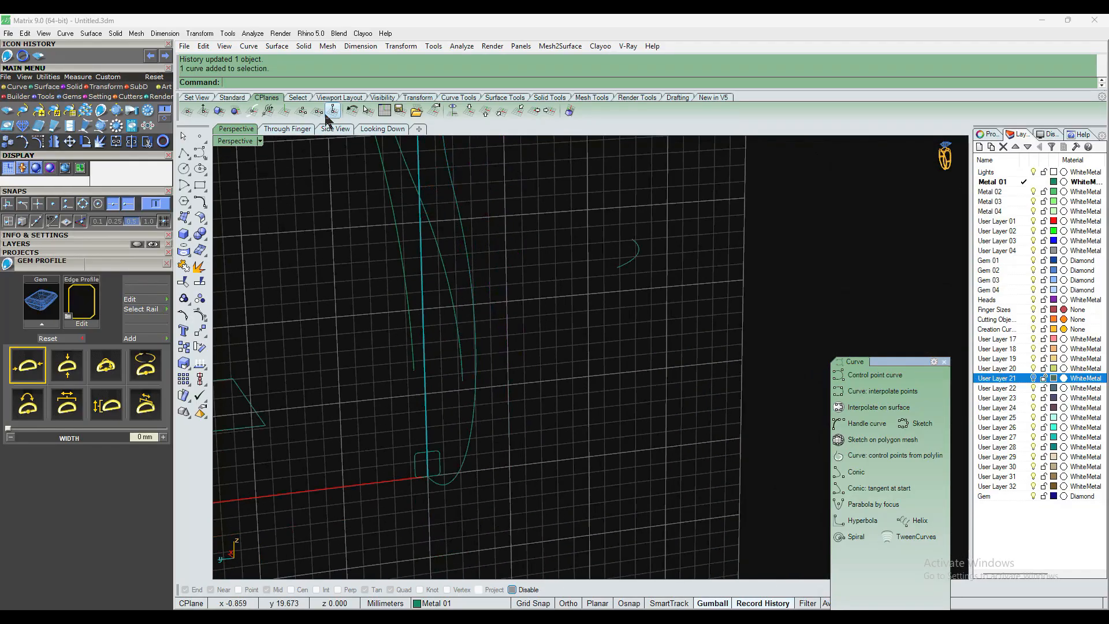
Set the construction plane perpendicular to the outer upper shank curve, with its origin at the curve's lower end
left_click(252, 111)
left_click(476, 328)
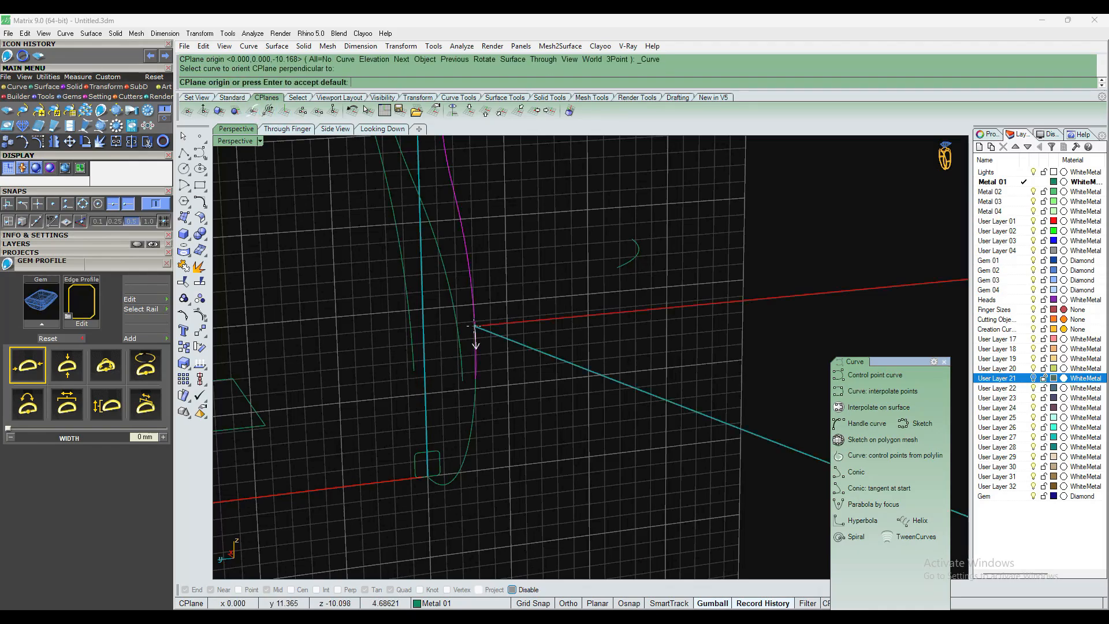
left_click(476, 381)
right_click_drag(475, 383, 486, 418)
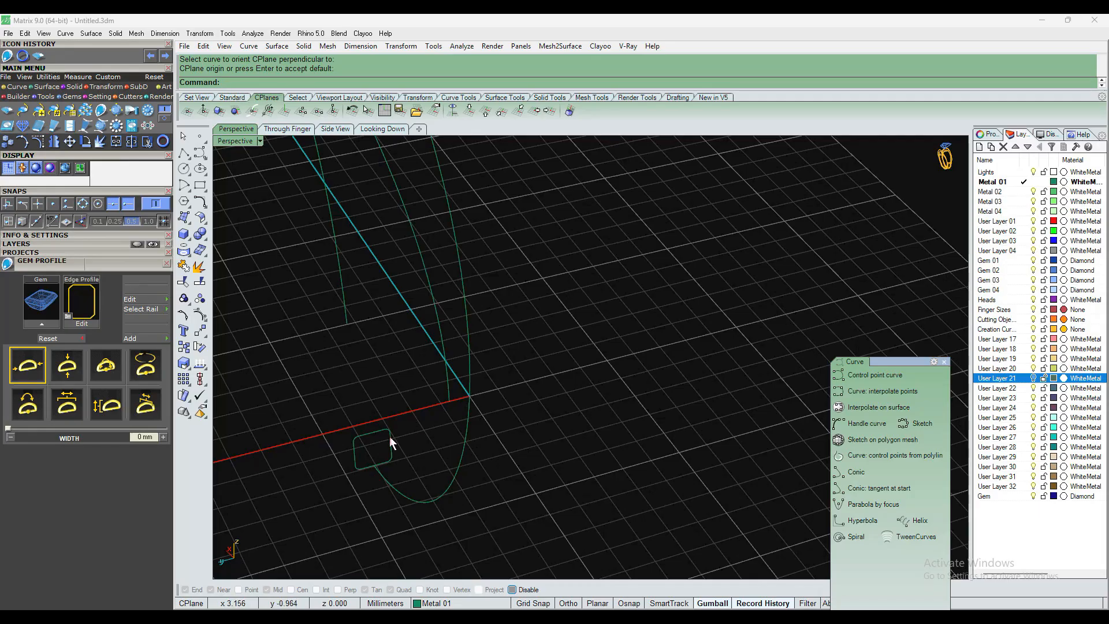
Start a rectangle drawn from its center on the construction plane at the shank curve's lower end
scroll(471, 401, "up", 3)
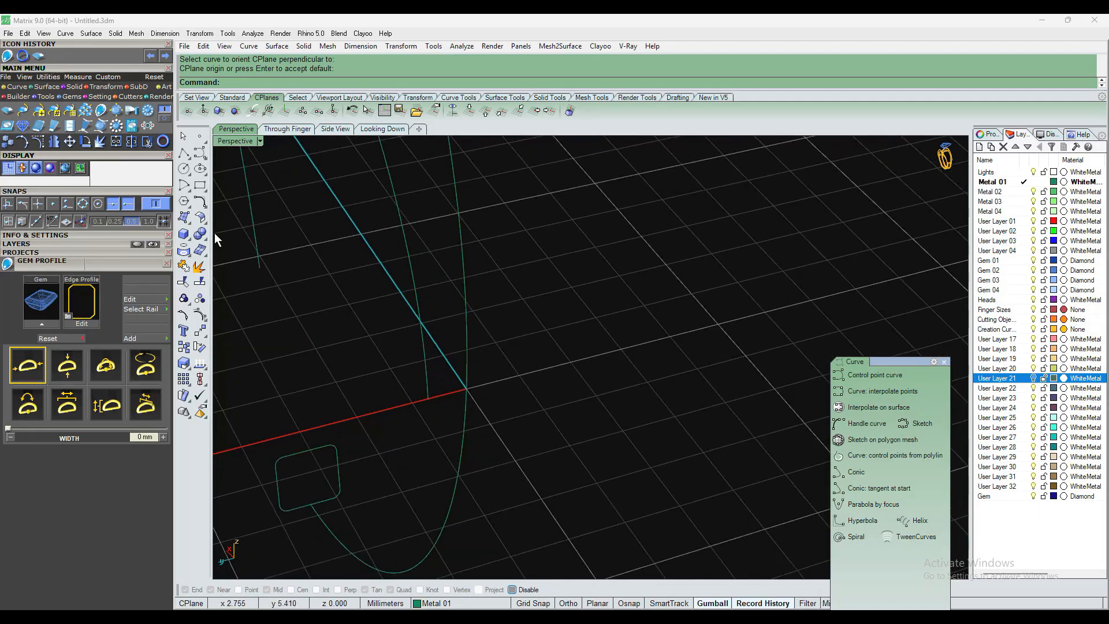
left_click(200, 186)
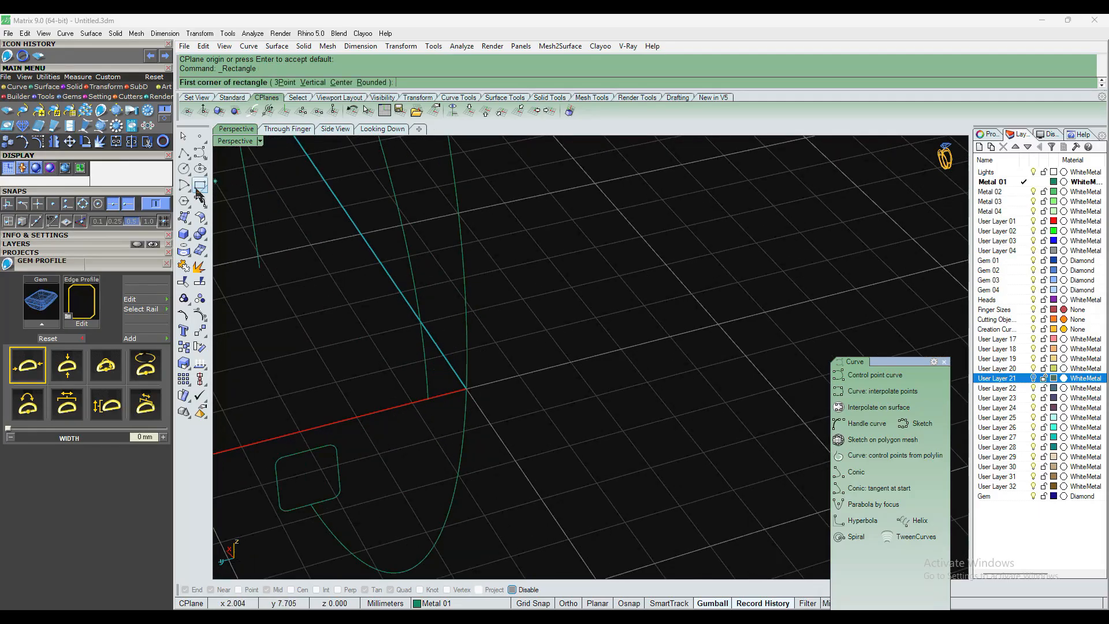
right_click(197, 189)
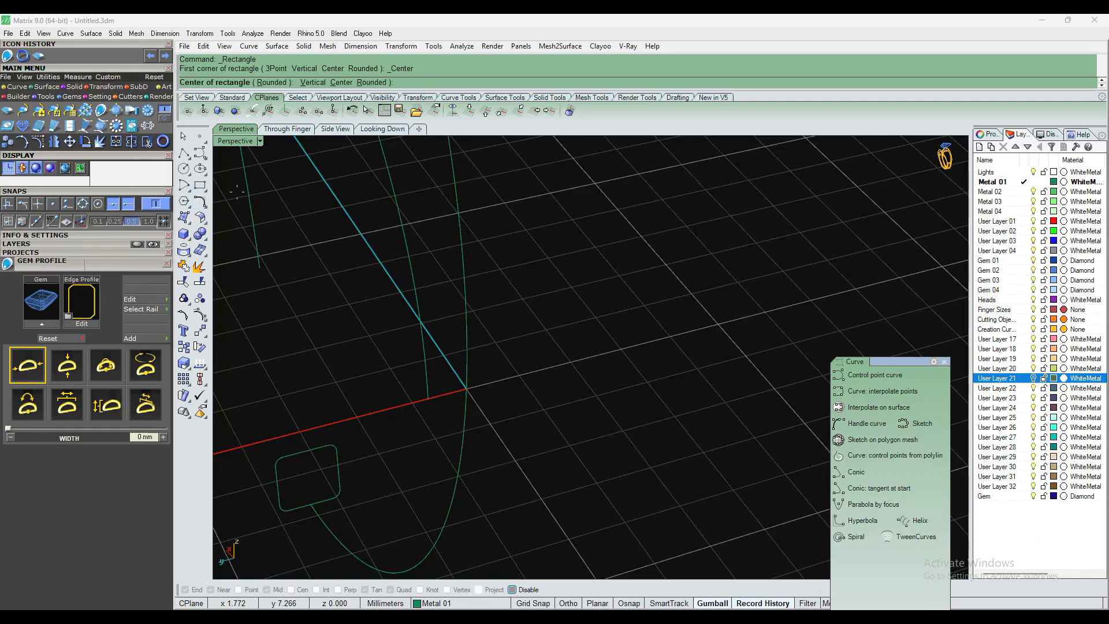
Enable object snaps and draw a centred rectangle 3.1 mm long and 1.5 mm wide at the end of the bottom shank curve
left_click(625, 603)
left_click(466, 389)
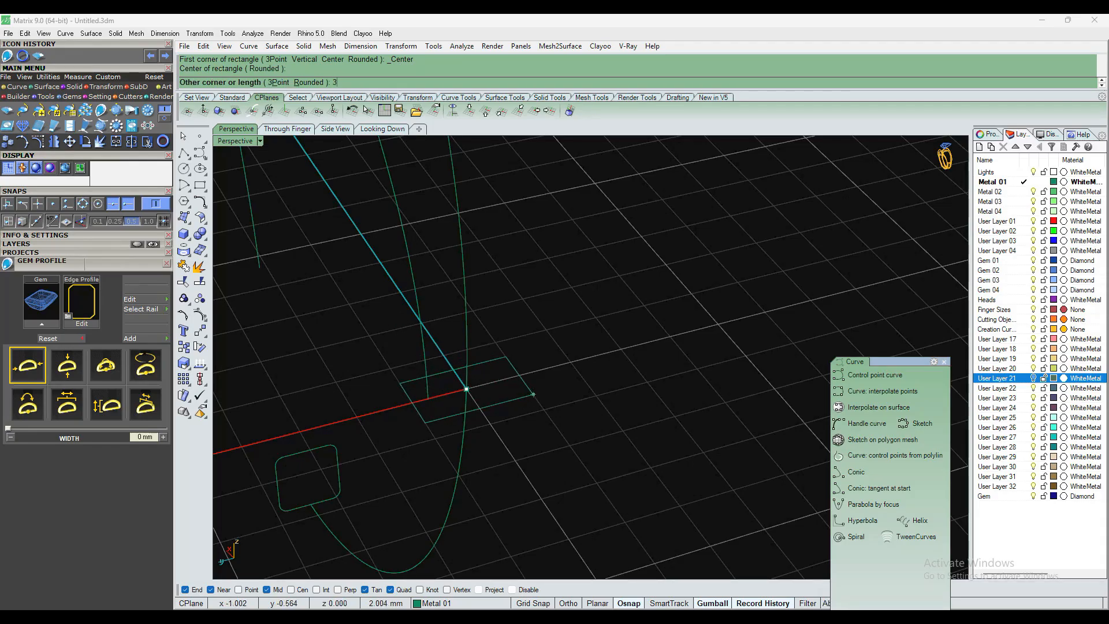
key("Return")
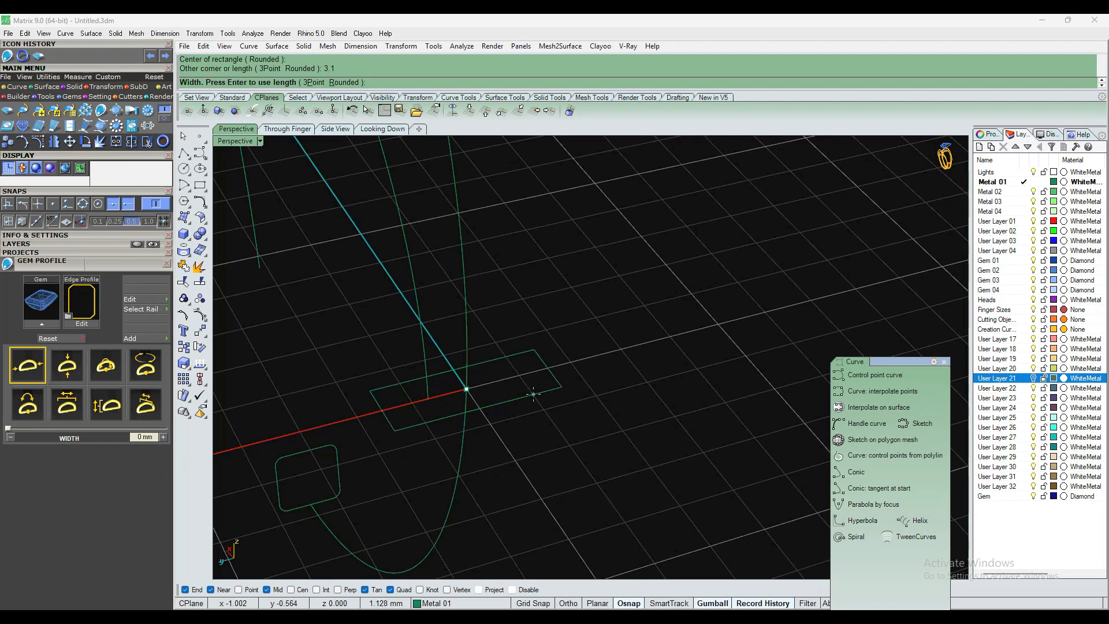
type("1.5")
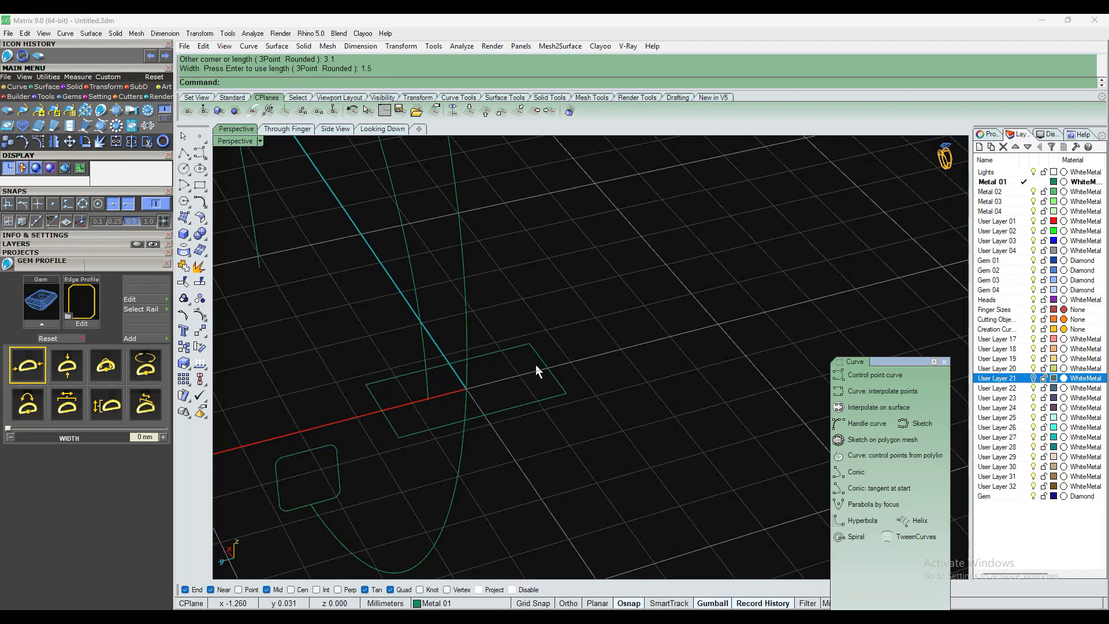
key("Return")
Move the rectangle from its long edge's midpoint onto the end of the bottom shank curve
left_click(398, 46)
left_click(407, 60)
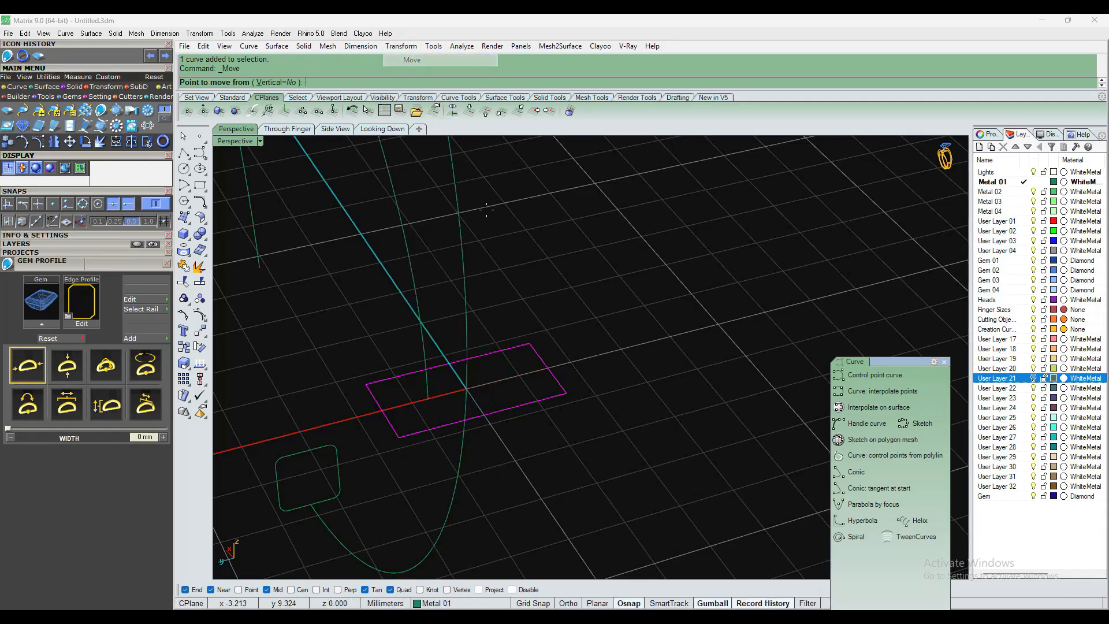
right_click_drag(502, 466, 656, 396)
left_click(640, 378)
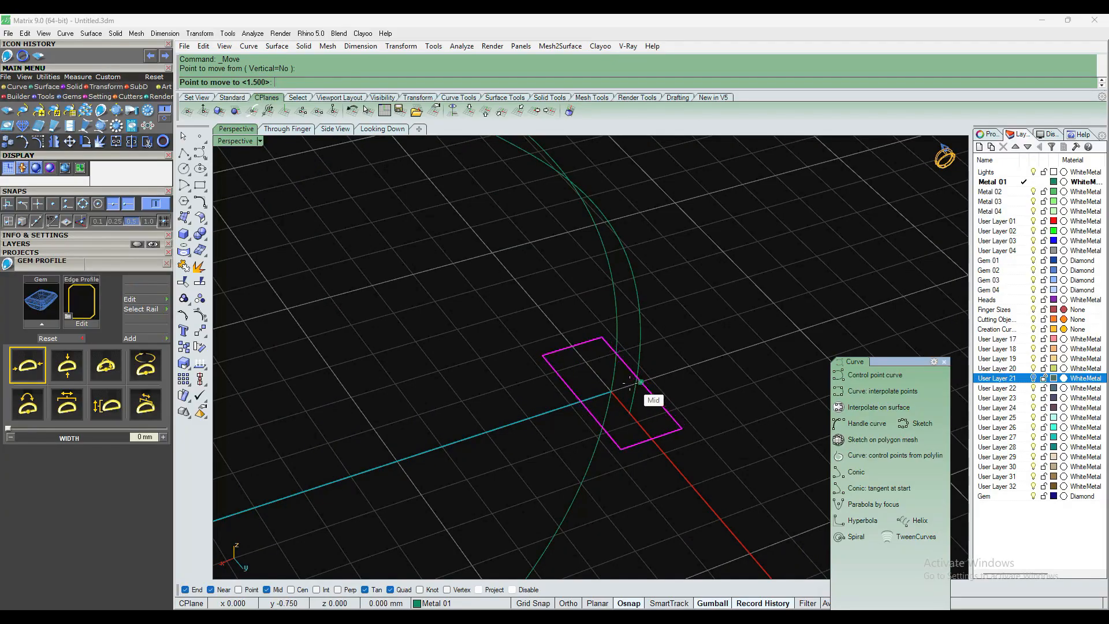
left_click(611, 392)
left_click(677, 377)
scroll(616, 381, "down", 5)
right_click_drag(616, 381, 509, 371)
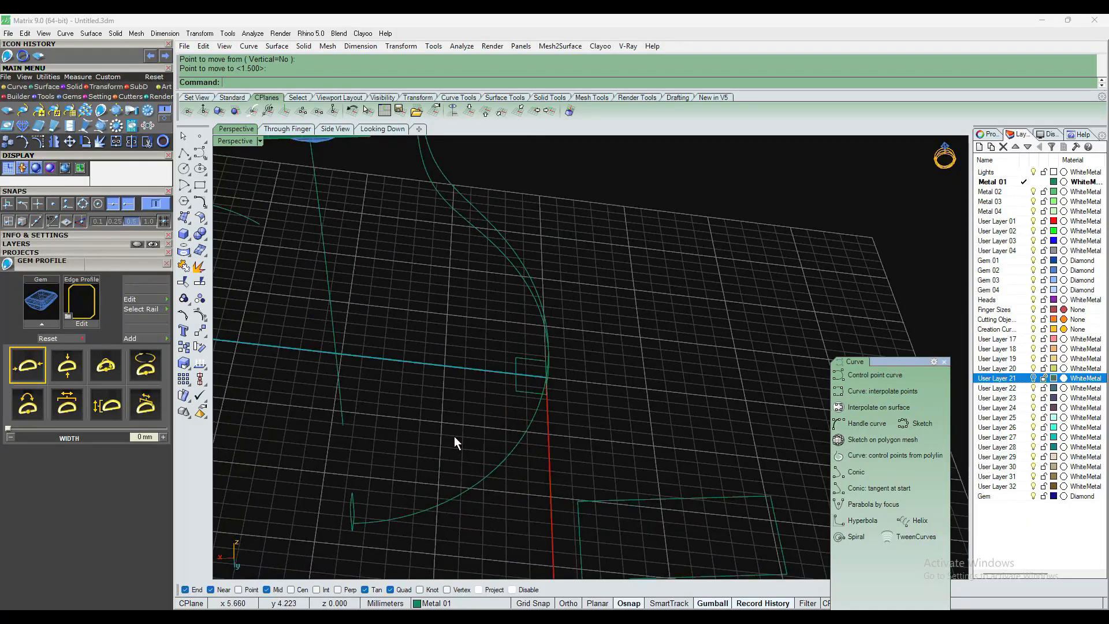
right_click_drag(611, 385, 538, 349)
scroll(538, 345, "up", 8)
Fillet the rectangle's corners with a radius of 0.2
left_click(200, 201)
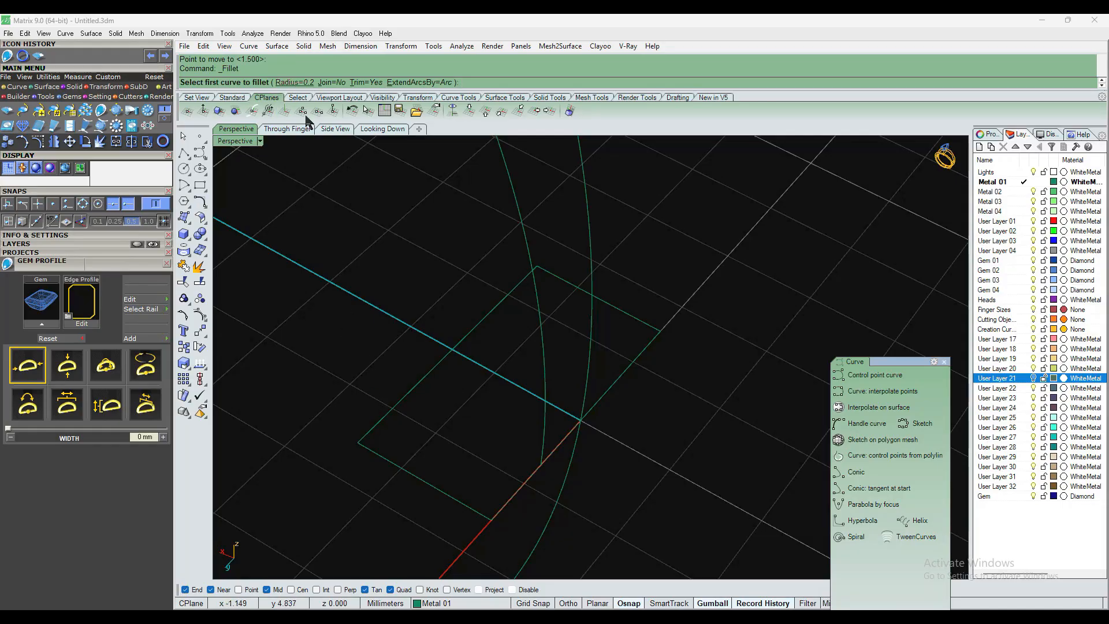
left_click(391, 416)
left_click(387, 453)
right_click(524, 283)
left_click(522, 280)
left_click(569, 283)
right_click(596, 296)
left_click(632, 318)
left_click(614, 375)
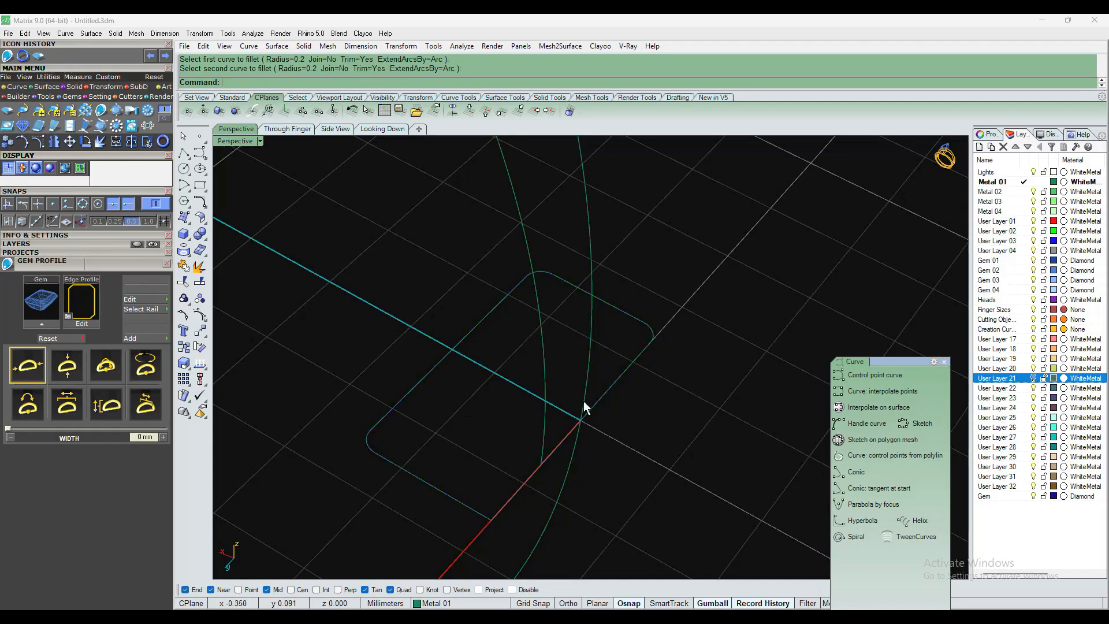
Try a one-rail sweep of the small and large rounded rectangles along the bottom shank curve, and undo it
scroll(509, 390, "down", 3)
right_click_drag(509, 389, 518, 438)
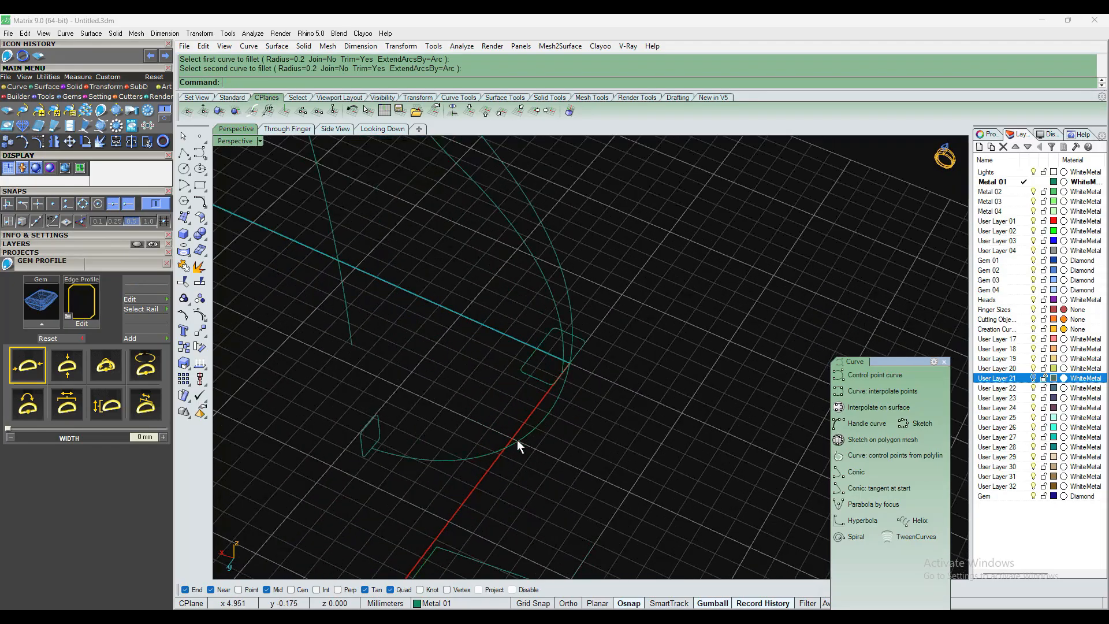
left_click(250, 94)
left_click(444, 460)
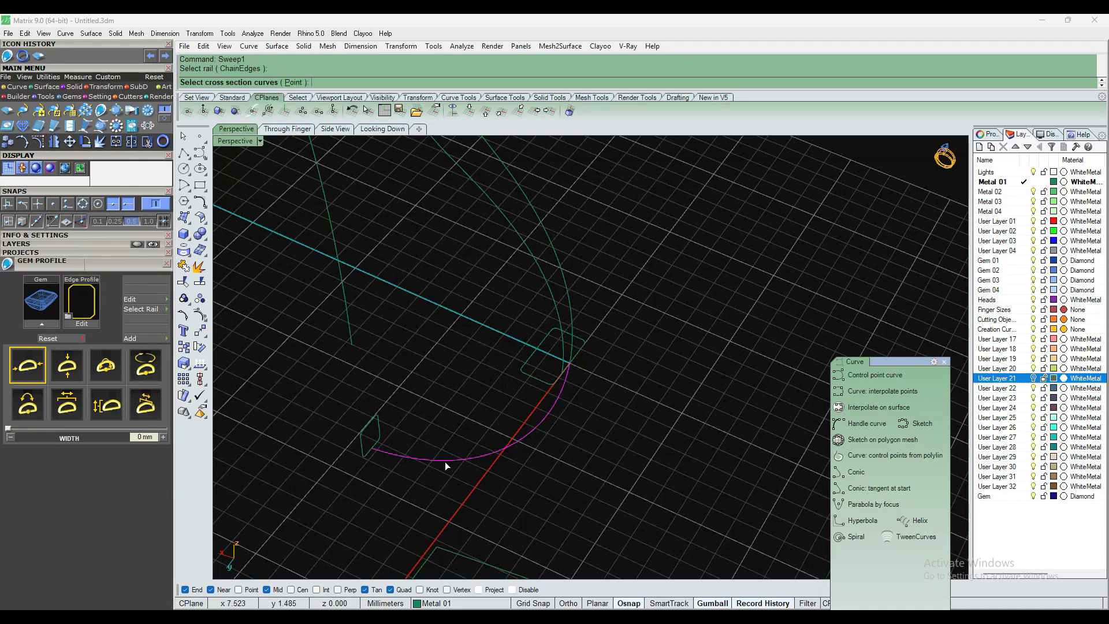
left_click(370, 419)
left_click(545, 344)
key("Return")
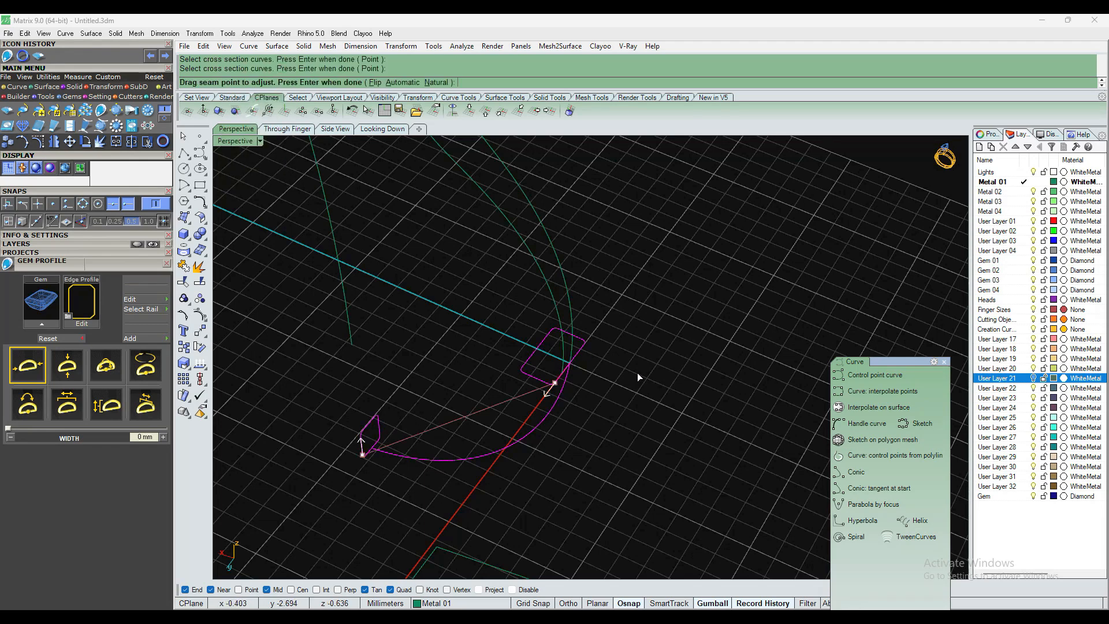
key("Return")
left_click(566, 326)
right_click_drag(566, 325, 626, 363)
key("ctrl+z")
Sweep both rounded rectangles along the bottom shank curve in Freeform style, moving the large profile's seam to the adjacent end of its corner arc
scroll(394, 441, "up", 8)
right_click(452, 430)
left_click(498, 440)
left_click(421, 388)
right_click_drag(421, 388, 608, 344)
left_click(659, 305)
right_click(678, 308)
mouse_move(728, 367)
right_mouse_down()
mouse_move(674, 352)
mouse_move(718, 384)
right_mouse_up()
scroll(419, 390, "up", 5)
scroll(435, 354, "down", 6)
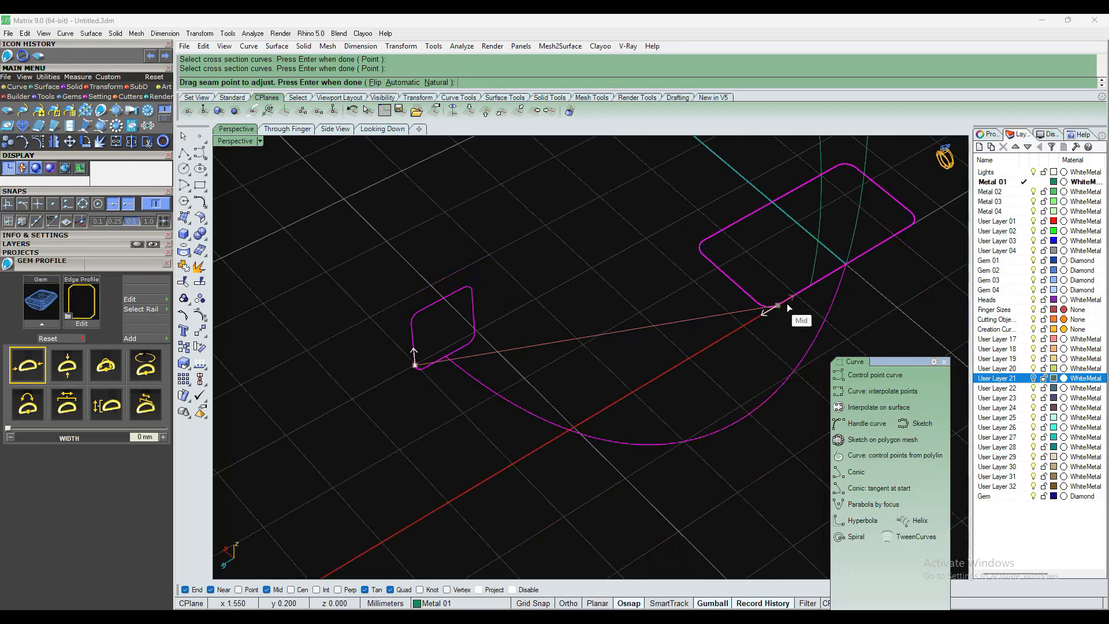
scroll(784, 303, "up", 4)
left_click(761, 305)
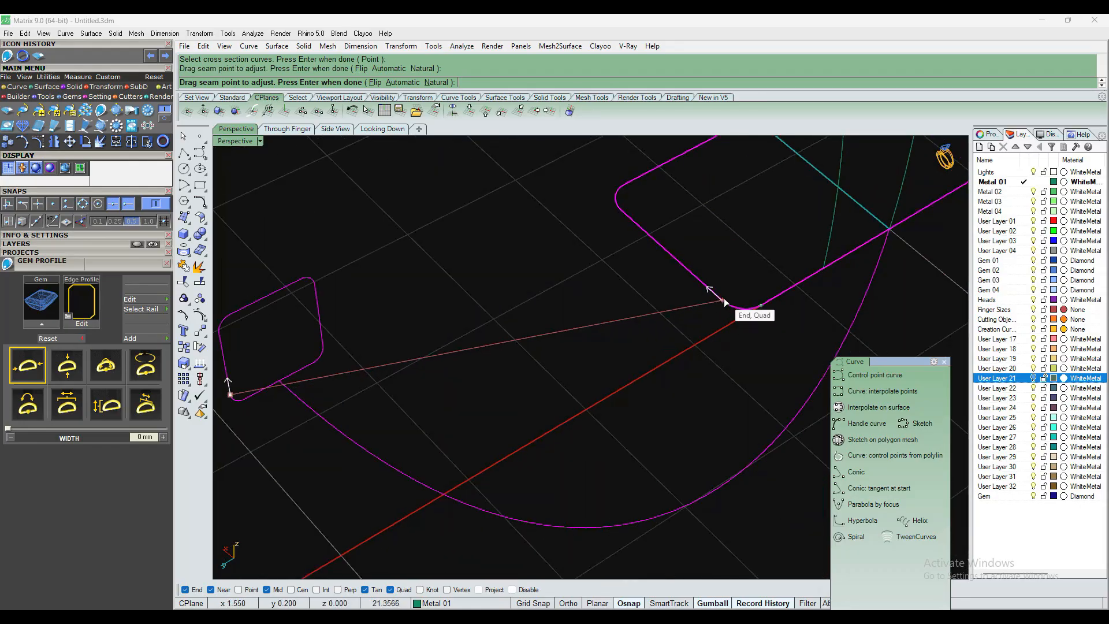
left_click(726, 304)
scroll(481, 397, "down", 6)
right_click(621, 424)
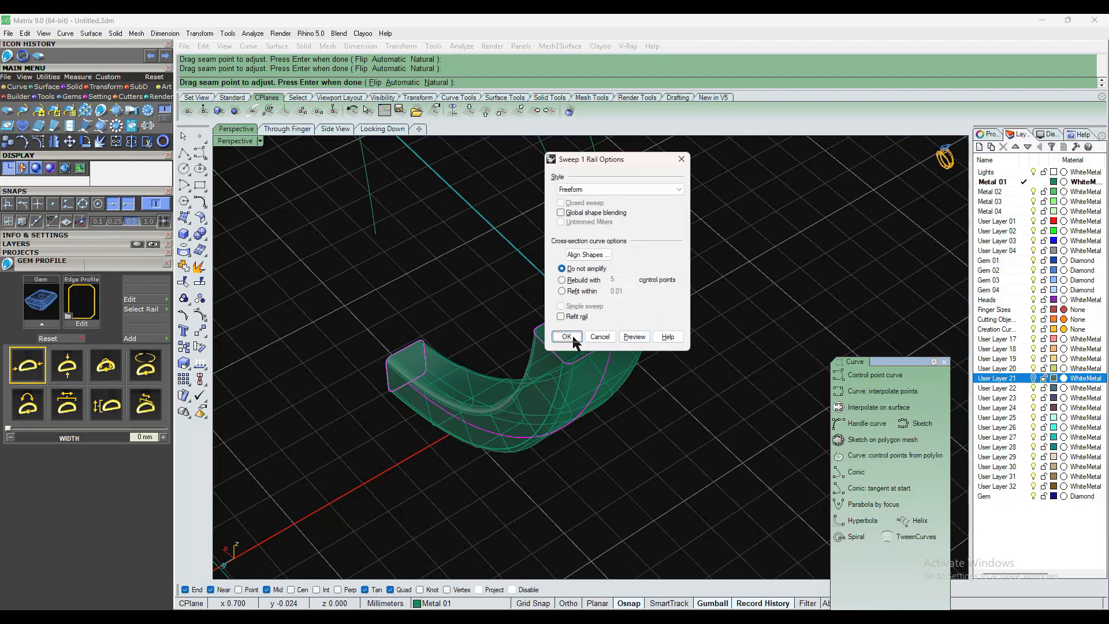
left_click(572, 338)
Set the construction plane perpendicular to the off-centre shank curve at its lower end on the swept body's open edge
mouse_move(712, 366)
right_mouse_down()
mouse_move(587, 286)
mouse_move(648, 287)
mouse_move(700, 354)
right_mouse_up()
scroll(604, 419, "down", 7)
right_click_drag(604, 419, 572, 365)
scroll(573, 365, "up", 10)
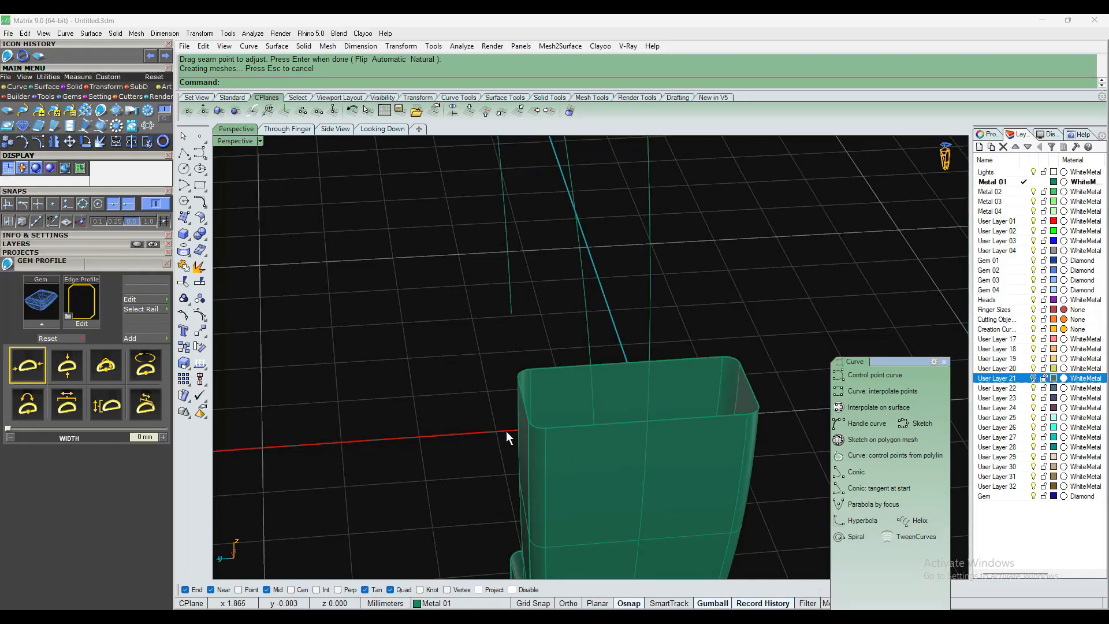
right_click_drag(505, 431, 705, 404)
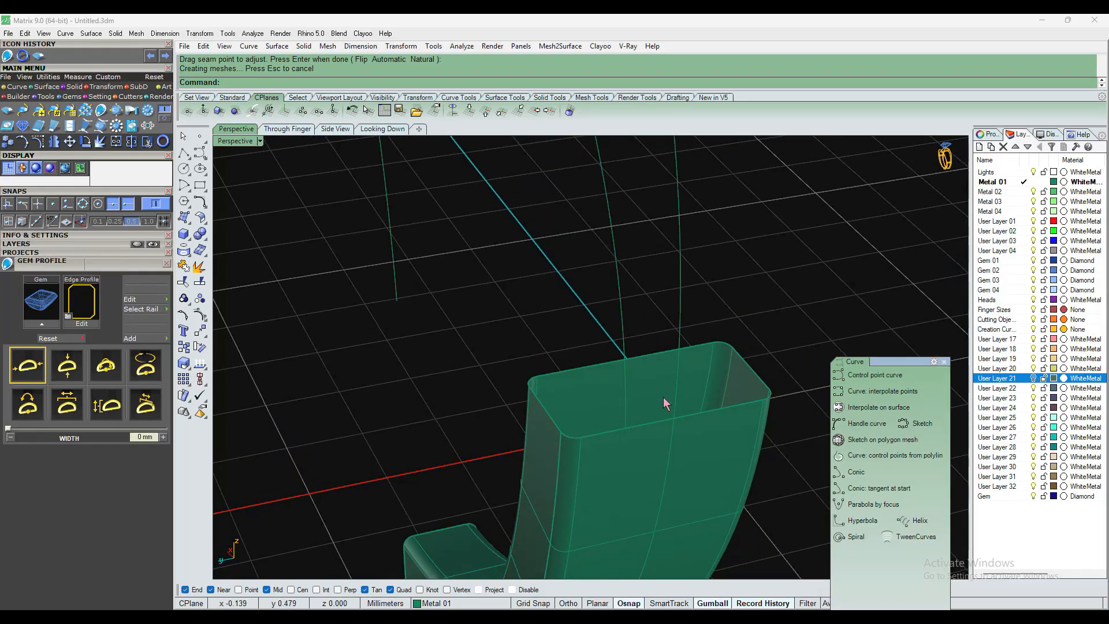
left_click(254, 113)
left_click(621, 316)
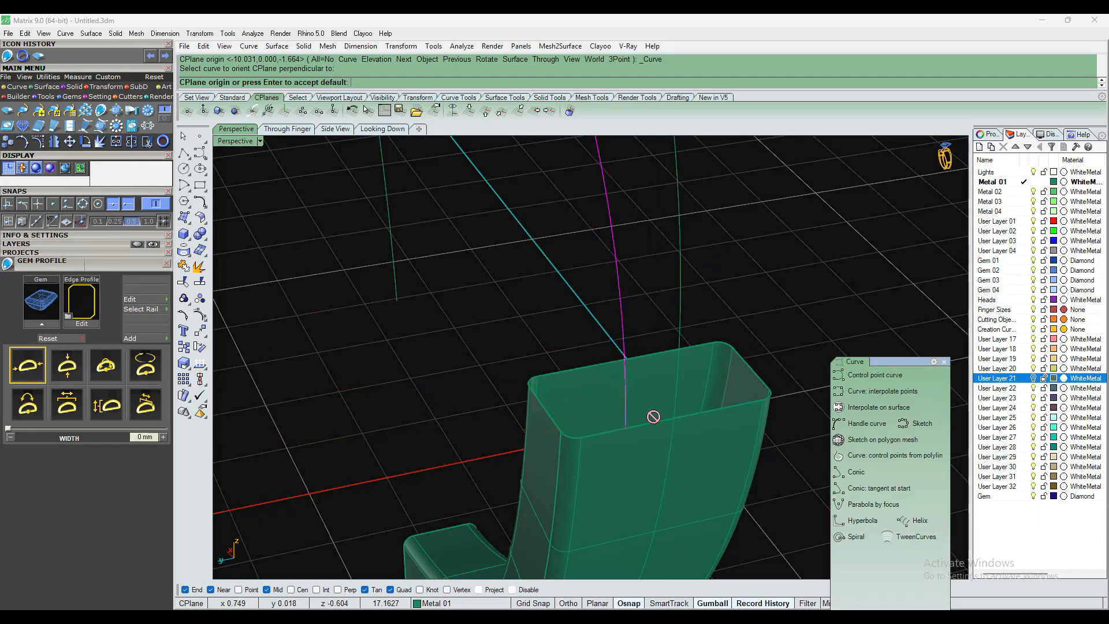
left_click(626, 430)
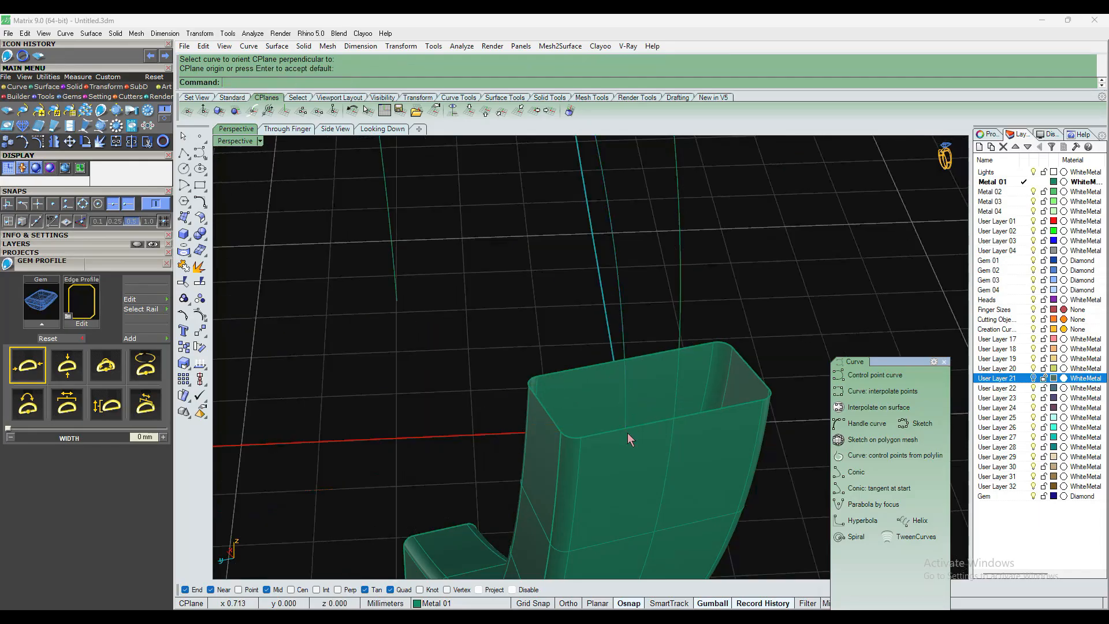
scroll(589, 413, "down", 5)
right_click_drag(586, 413, 582, 383)
scroll(589, 370, "up", 3)
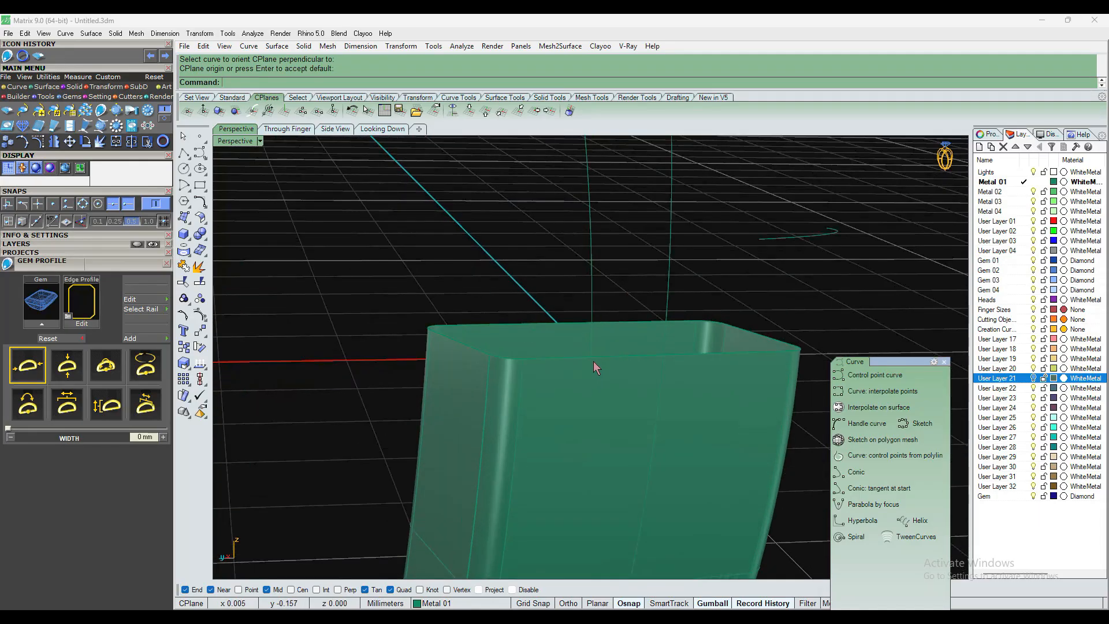
left_click(592, 302)
right_click_drag(618, 369, 587, 402)
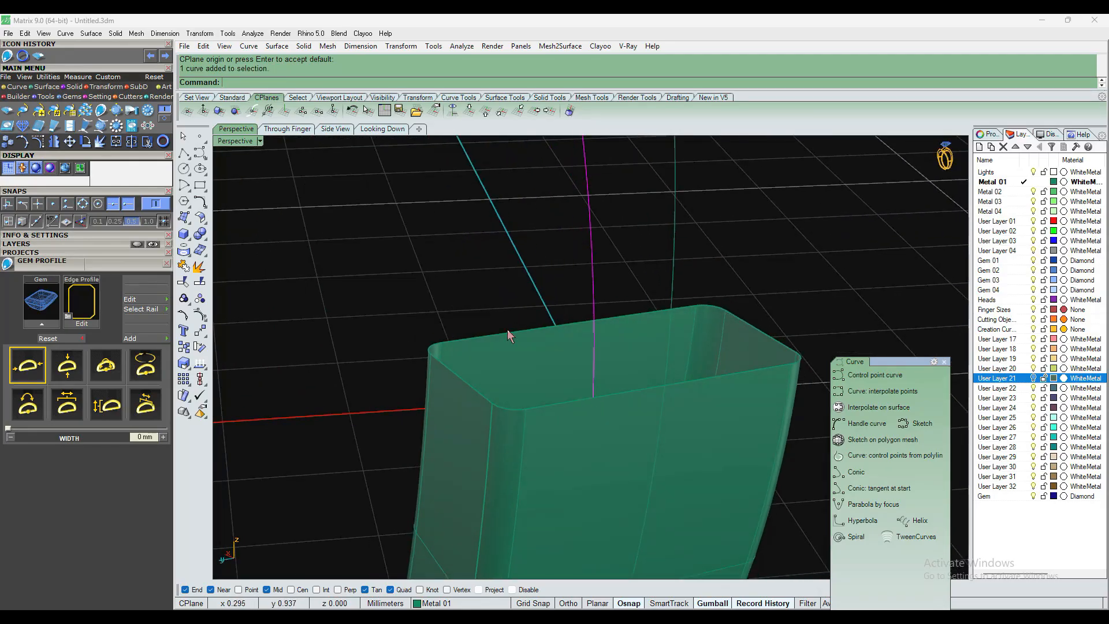
left_click(200, 185)
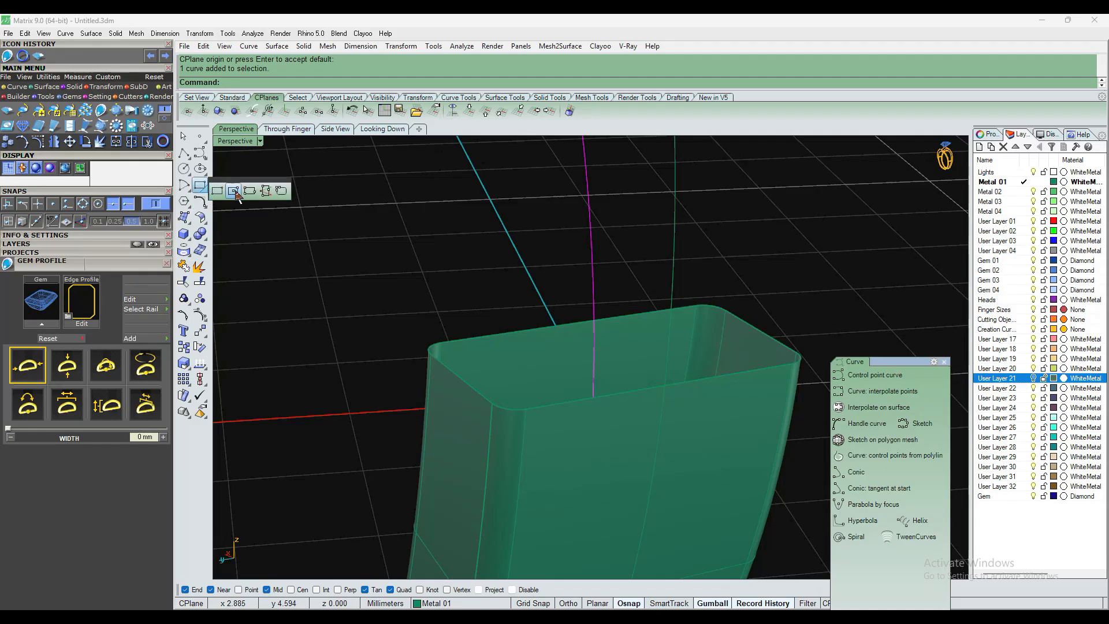
left_click(217, 191)
right_click_drag(535, 240, 539, 376)
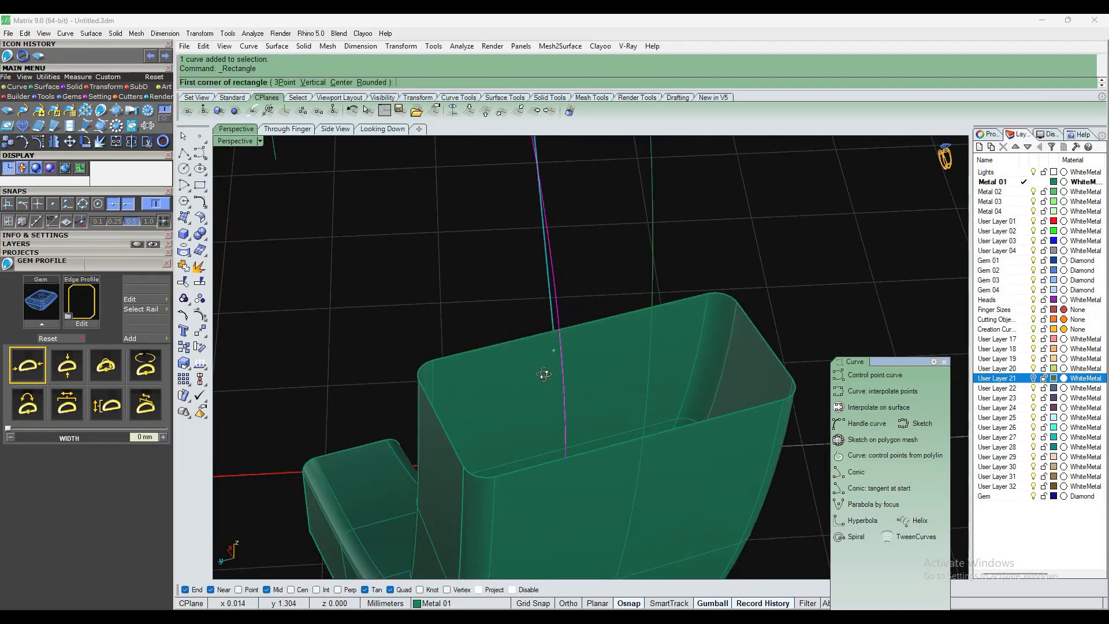
left_click(575, 326)
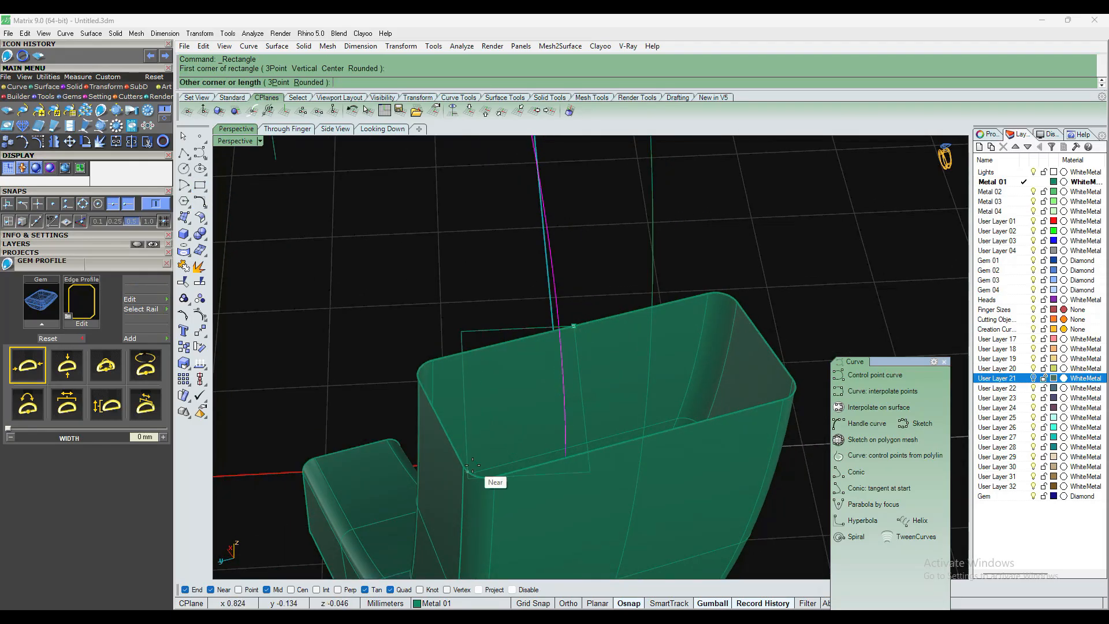
right_click_drag(474, 475, 545, 339)
key("Escape")
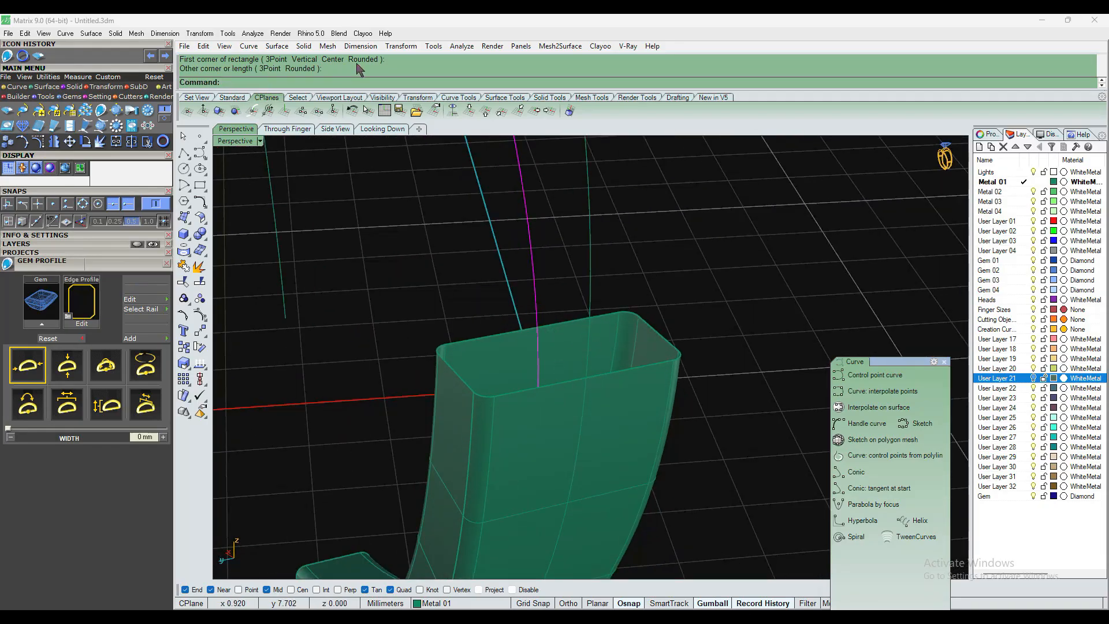
Set the construction plane perpendicular to the central shank curve at its lower end on the swept body's open edge
left_click(590, 247)
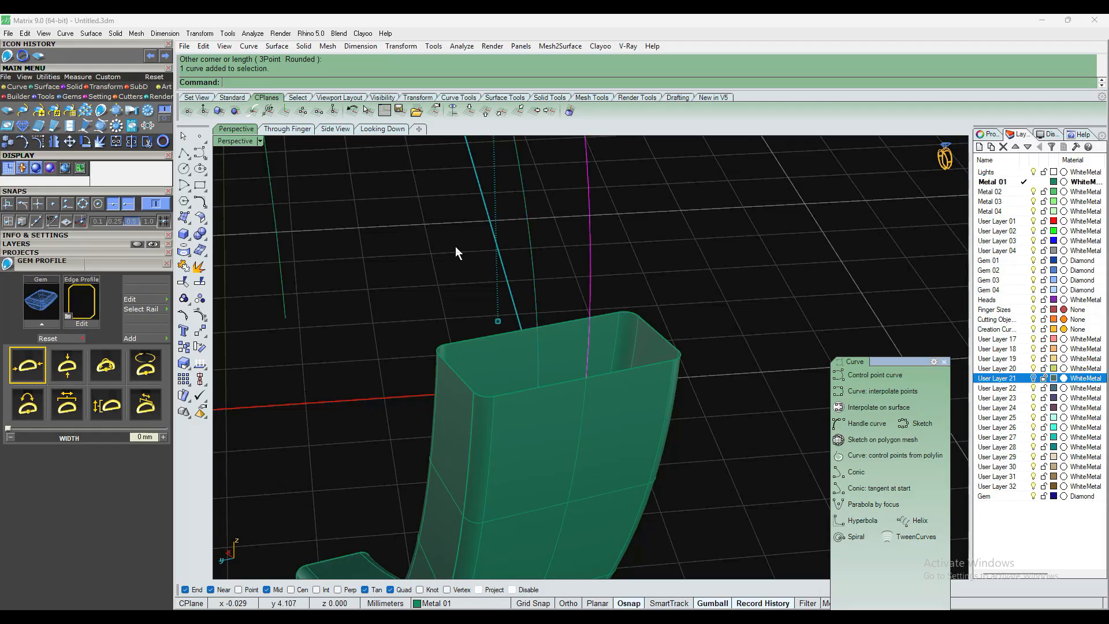
left_click(252, 110)
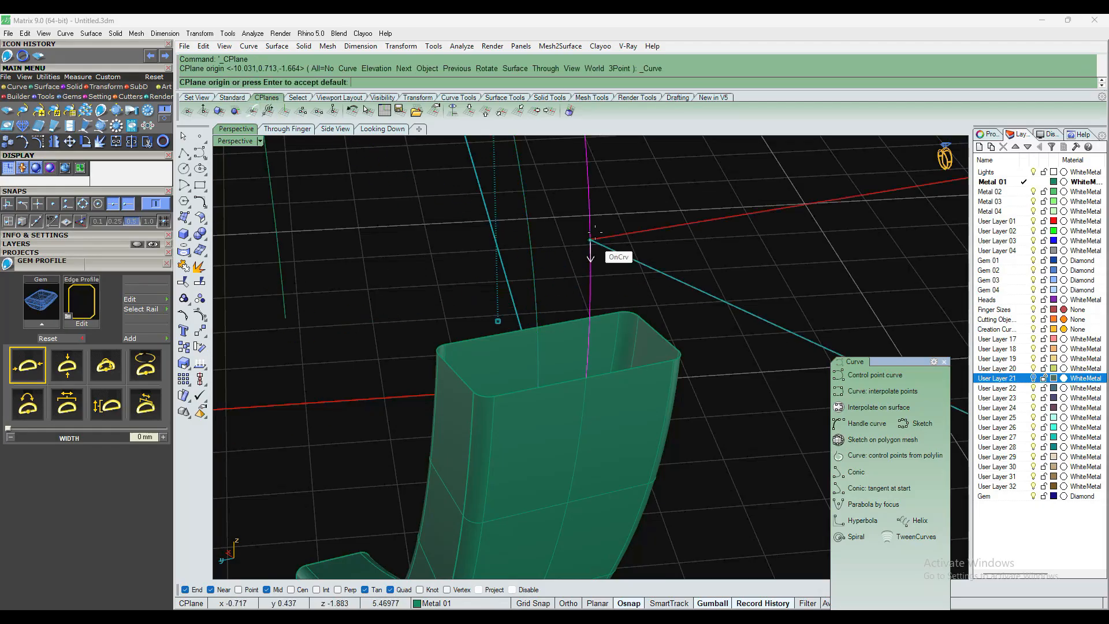
left_click(584, 376)
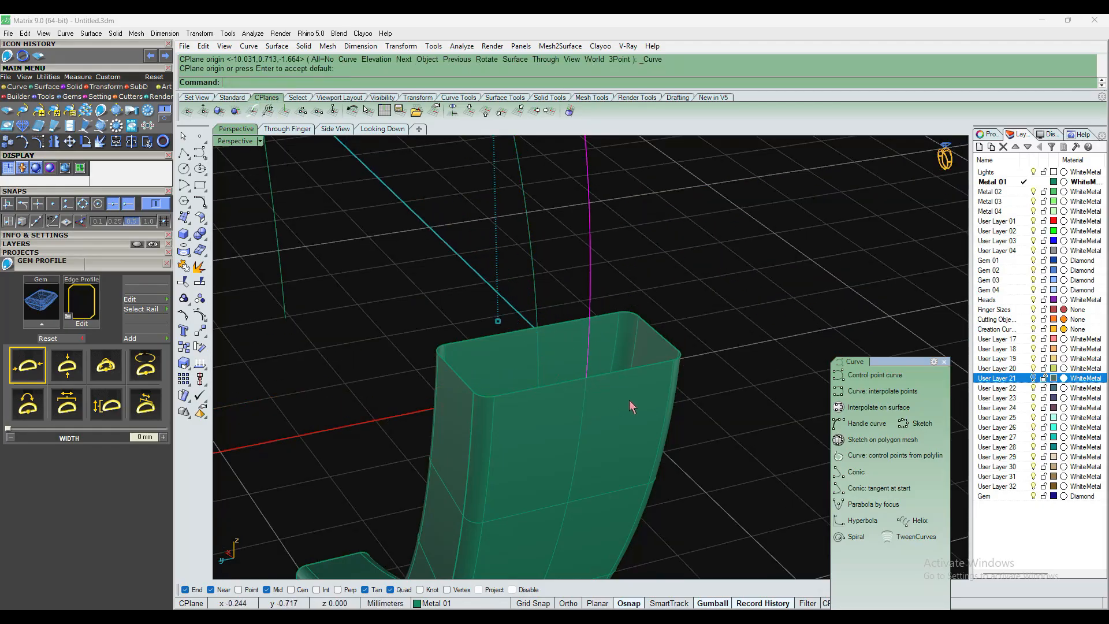
right_click_drag(629, 400, 623, 432)
With SmartTrack on, draw a rectangle about 1.55 mm wide from the open end's inner edge midpoint to the projected corner of its outer edge
left_click(200, 185)
right_click_drag(578, 358, 564, 277)
left_click(532, 320)
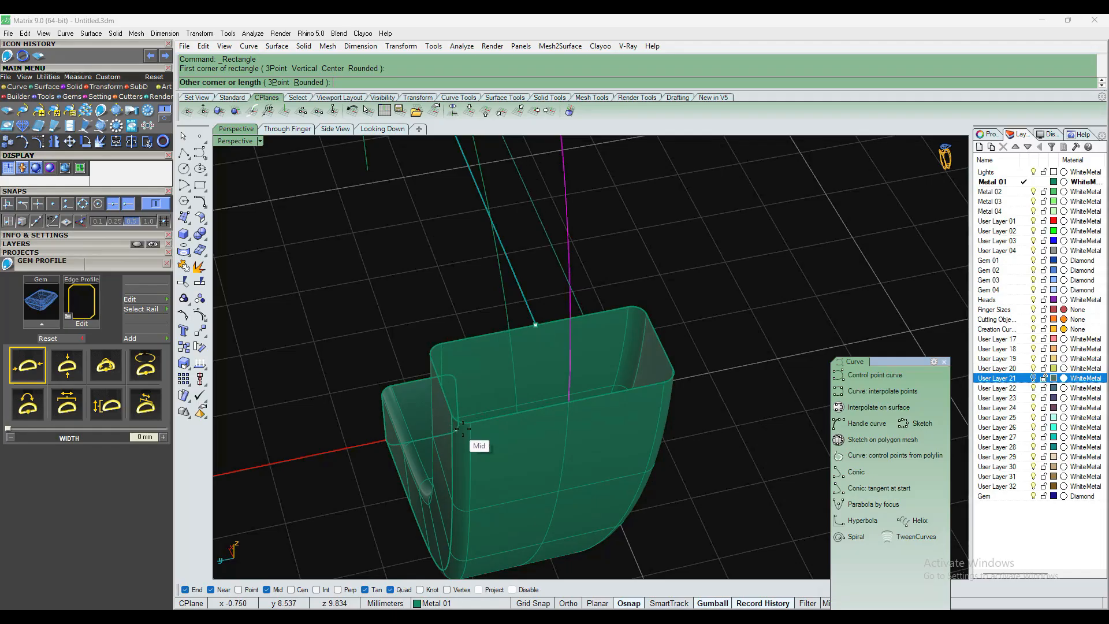
scroll(459, 428, "up", 3)
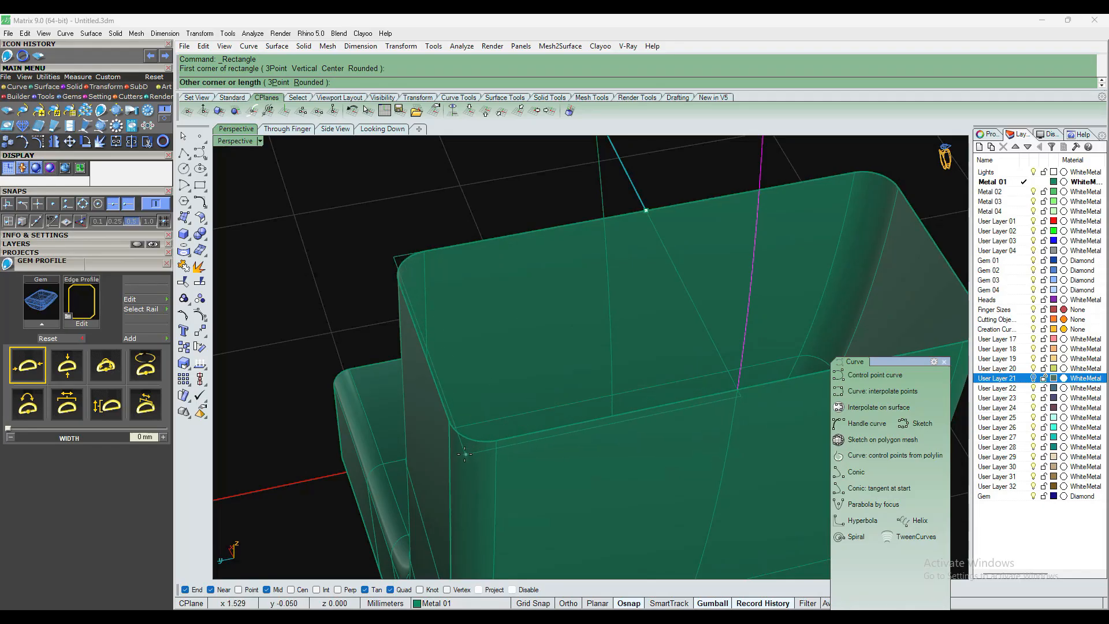
scroll(468, 453, "down", 8)
right_click_drag(467, 453, 539, 393)
scroll(517, 406, "up", 8)
right_click_drag(501, 355, 495, 376)
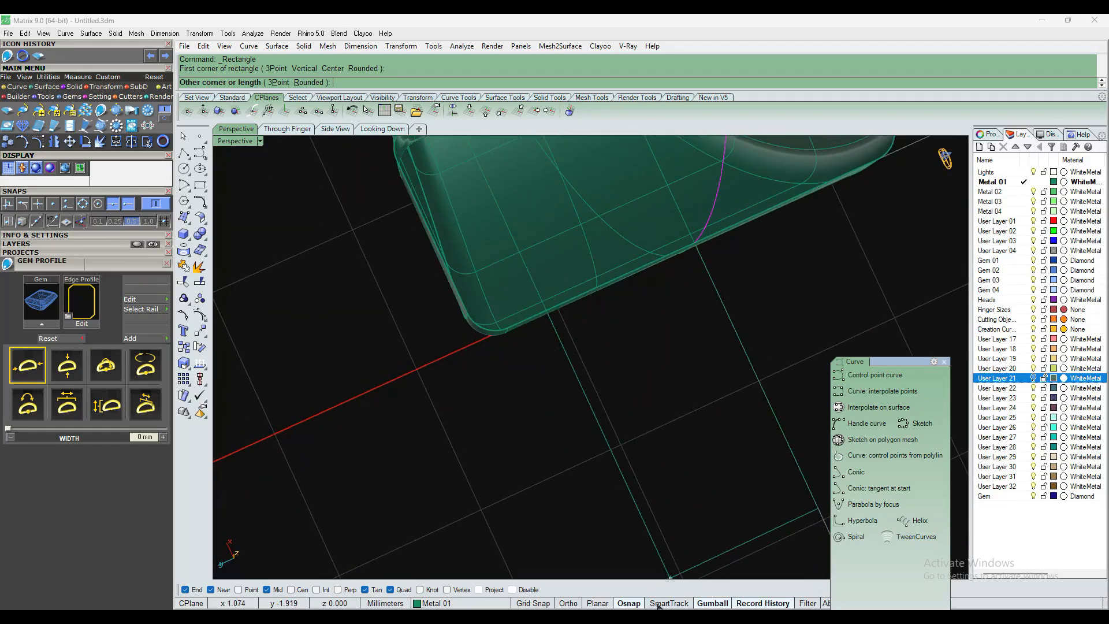
mouse_move(507, 405)
right_mouse_down()
mouse_move(507, 383)
mouse_move(498, 402)
right_mouse_up()
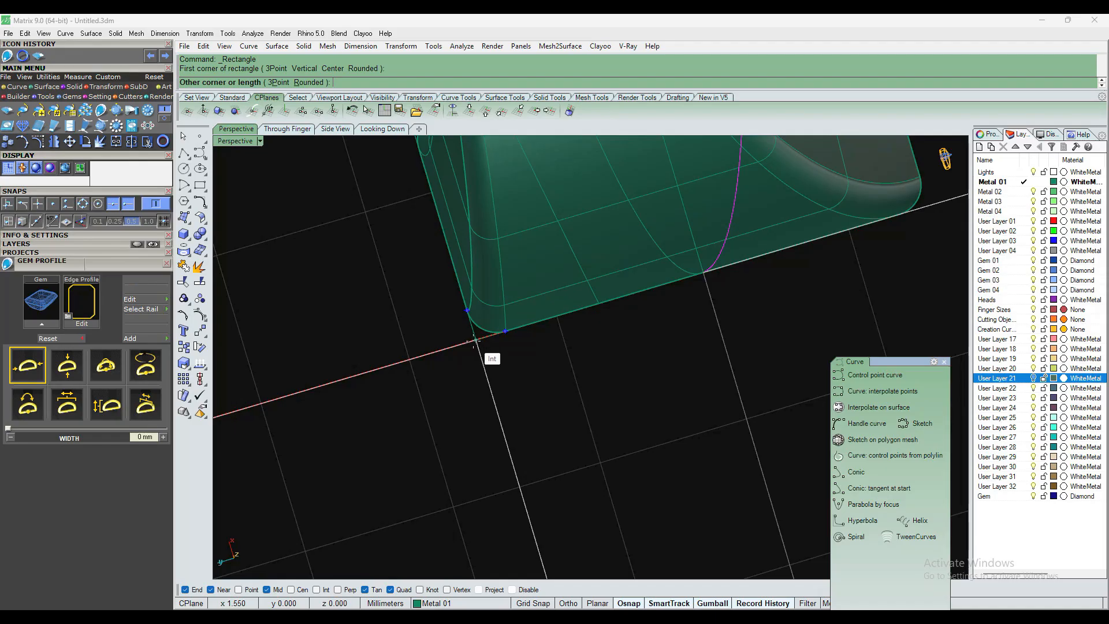
left_click(474, 341)
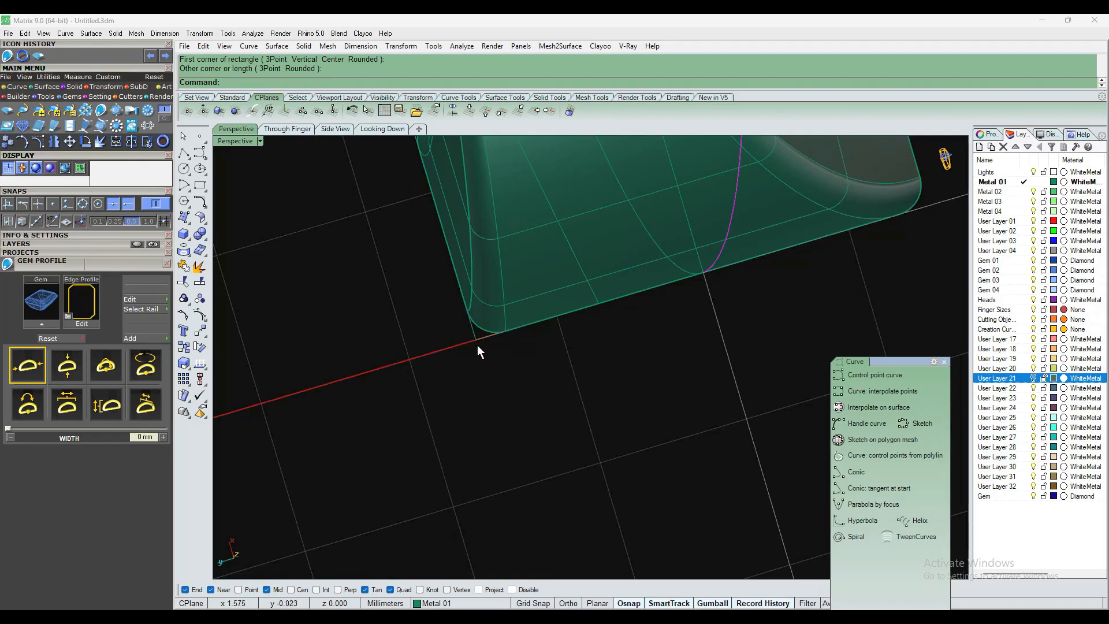
Fillet the half-width rectangle's two corners at the swept body's rounded side with a radius of 0.2
right_click_drag(481, 325, 502, 281)
scroll(505, 279, "down", 8)
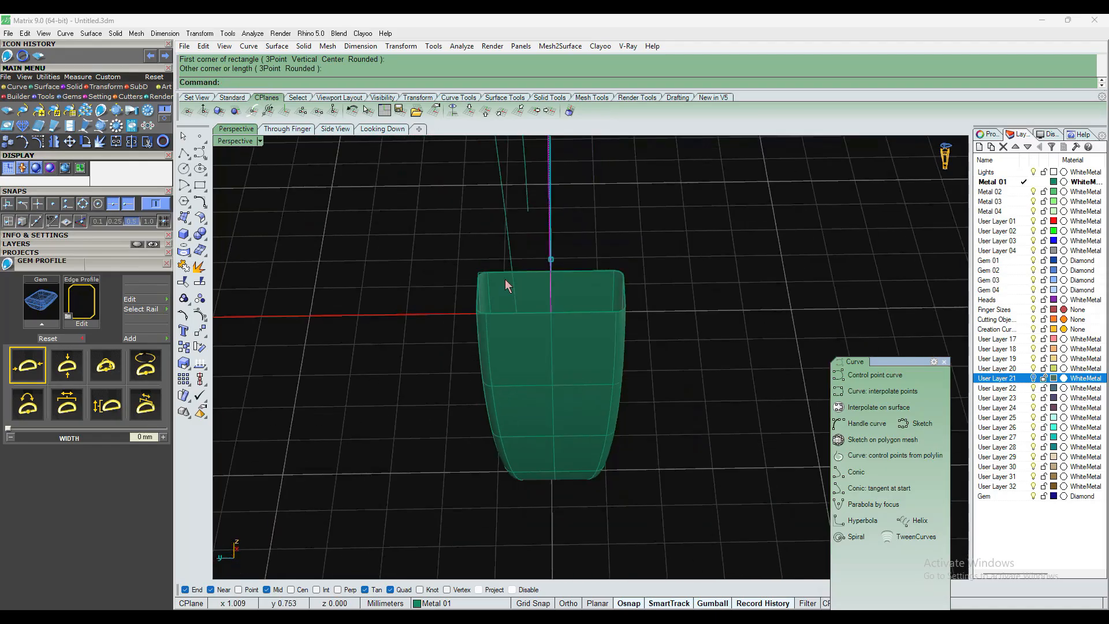
scroll(495, 283, "up", 11)
right_click_drag(437, 399, 522, 314)
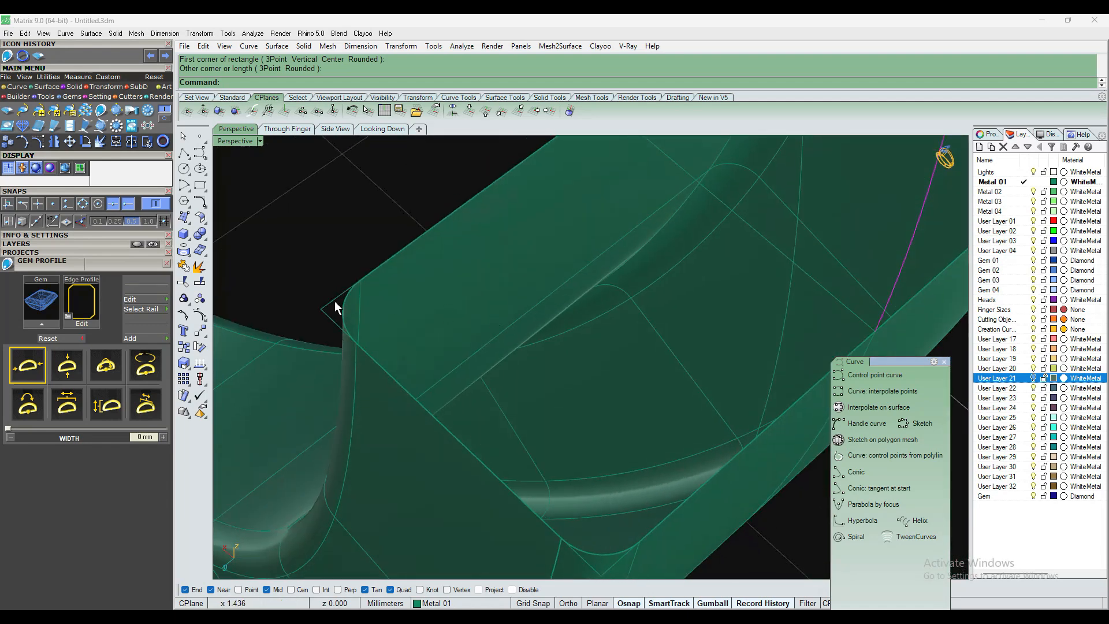
left_click(203, 200)
left_click(332, 302)
left_click(327, 315)
scroll(302, 254, "down", 4)
scroll(486, 464, "up", 4)
right_click(489, 465)
left_click(527, 469)
left_click(553, 465)
Sweep the filleted half-width profile with one rail along the off-centre shank curve up to the stone setting
scroll(494, 465, "down", 5)
right_click_drag(564, 429, 652, 386)
scroll(651, 386, "down", 6)
scroll(476, 240, "up", 6)
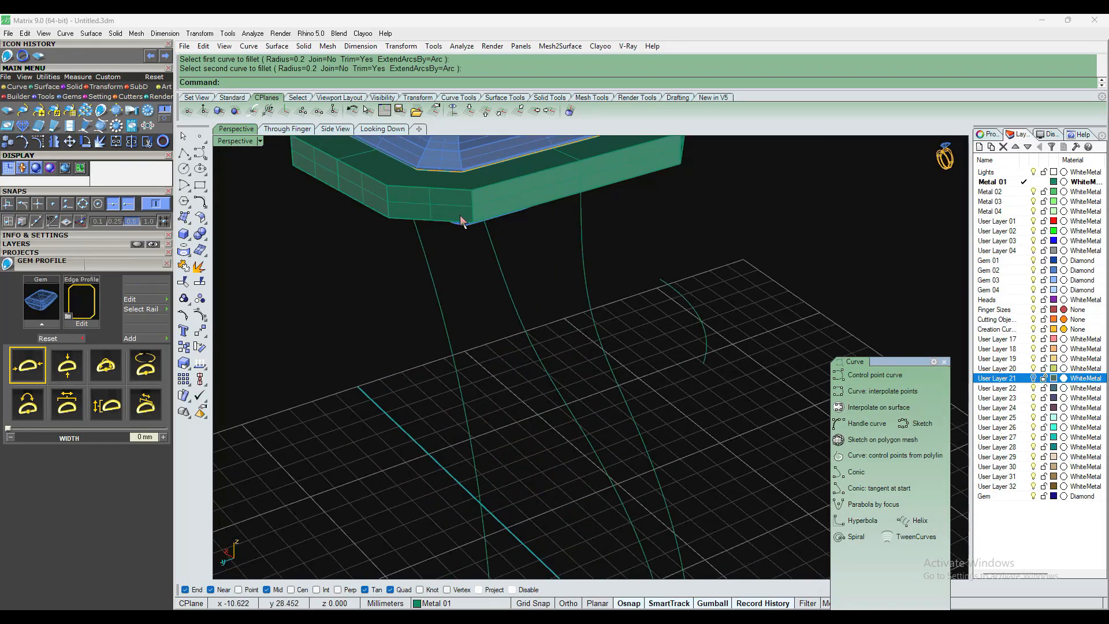
right_click_drag(484, 323, 486, 361)
scroll(513, 286, "down", 7)
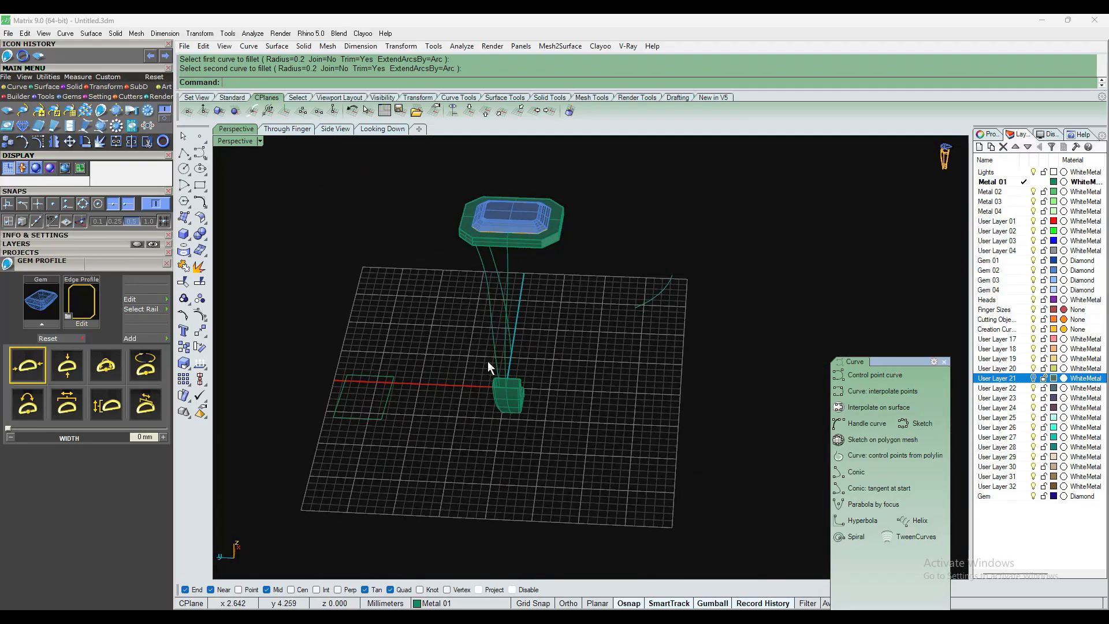
scroll(494, 386, "up", 6)
key("Return")
left_click(509, 366)
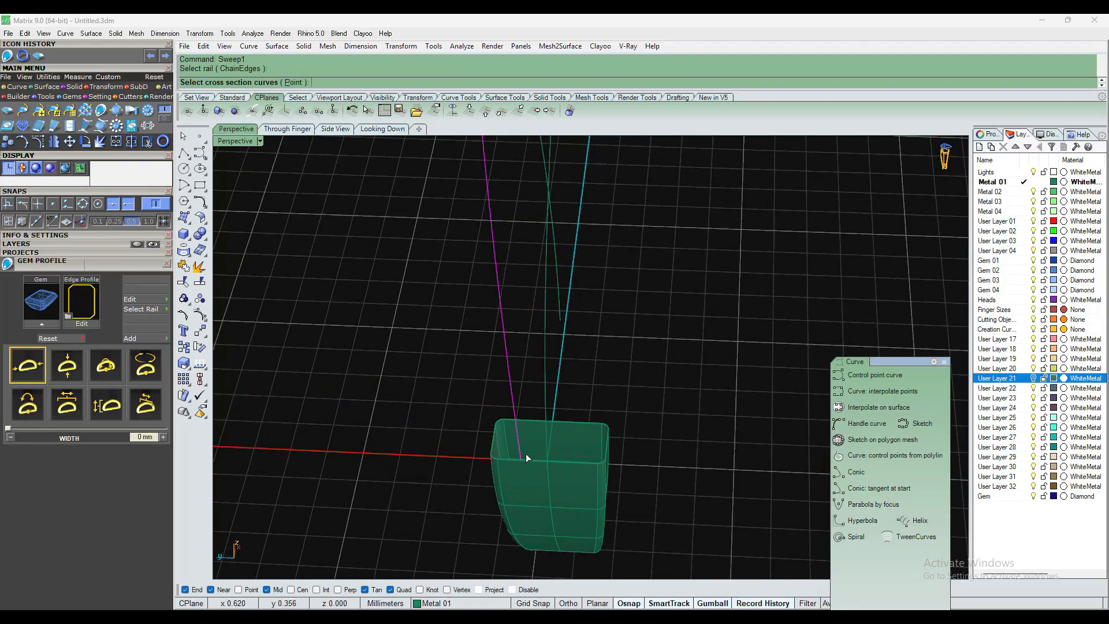
left_click(541, 459)
left_click(571, 505)
key("Return")
key("Return")
key("Return")
Delete the swept shank arm running from the lower body up to the setting
right_click_drag(472, 396, 479, 369)
scroll(360, 220, "up", 10)
right_click_drag(360, 219, 390, 300)
scroll(404, 331, "down", 9)
scroll(402, 316, "down", 9)
scroll(393, 299, "up", 15)
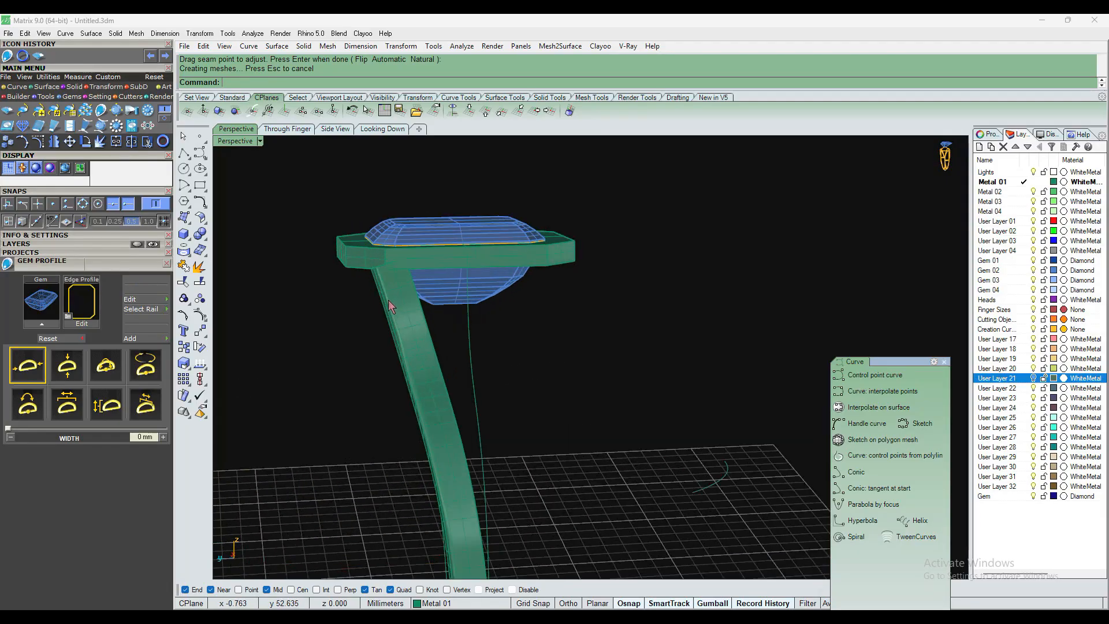
key("Delete")
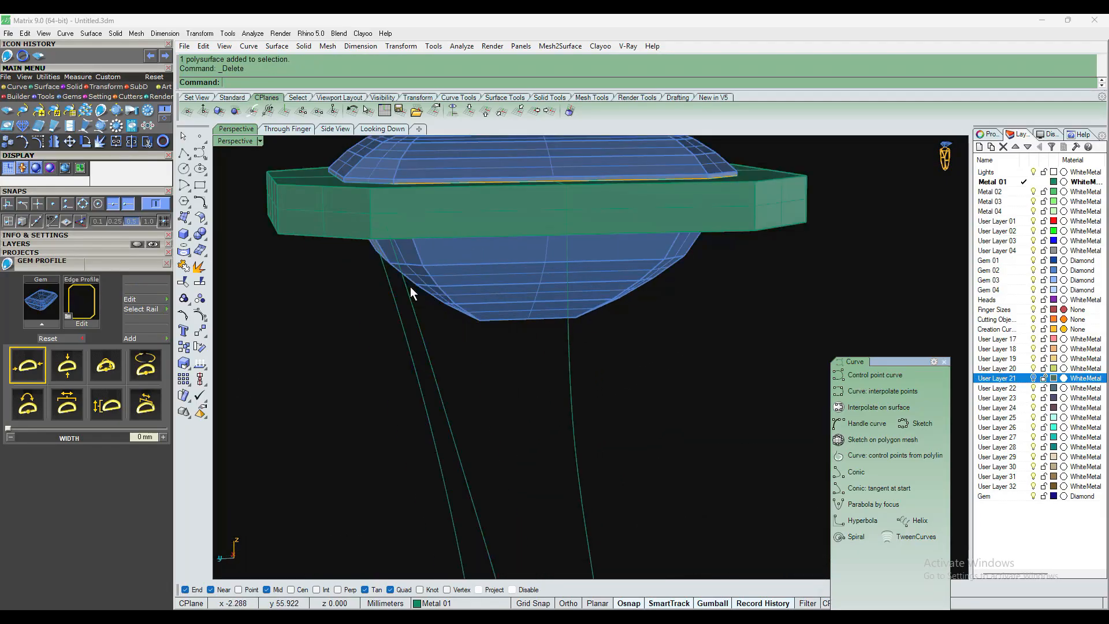
Set the construction plane perpendicular to the off-centre shank curve at its upper end beneath the setting
left_click(417, 327)
scroll(418, 317, "down", 5)
right_click_drag(421, 311, 329, 337)
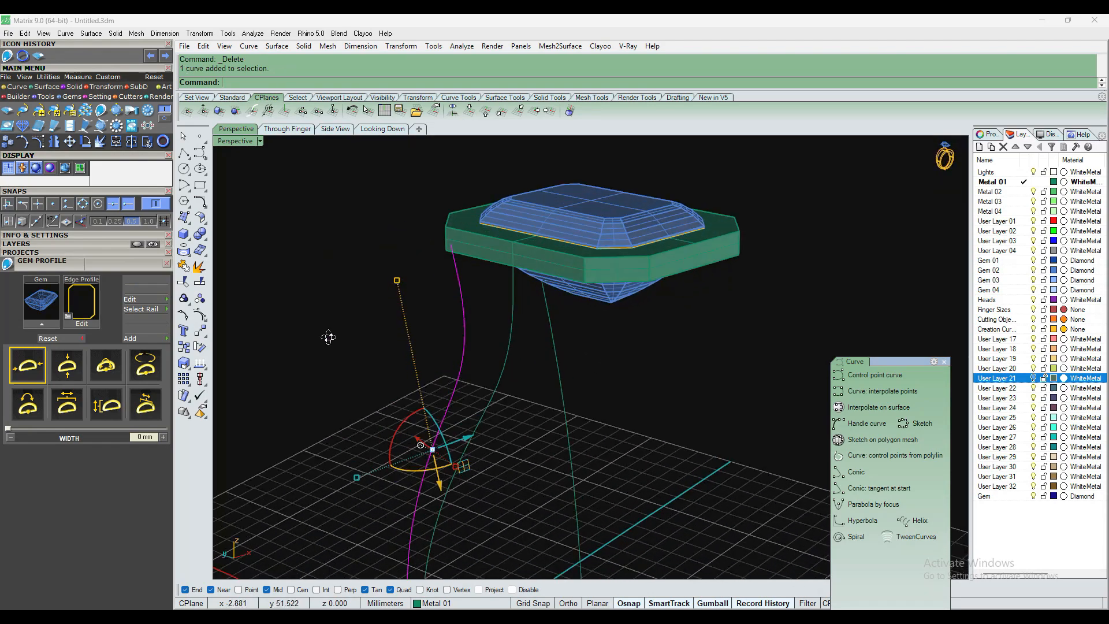
scroll(448, 243, "up", 13)
scroll(512, 252, "down", 9)
right_click_drag(512, 253, 646, 268)
scroll(456, 303, "down", 4)
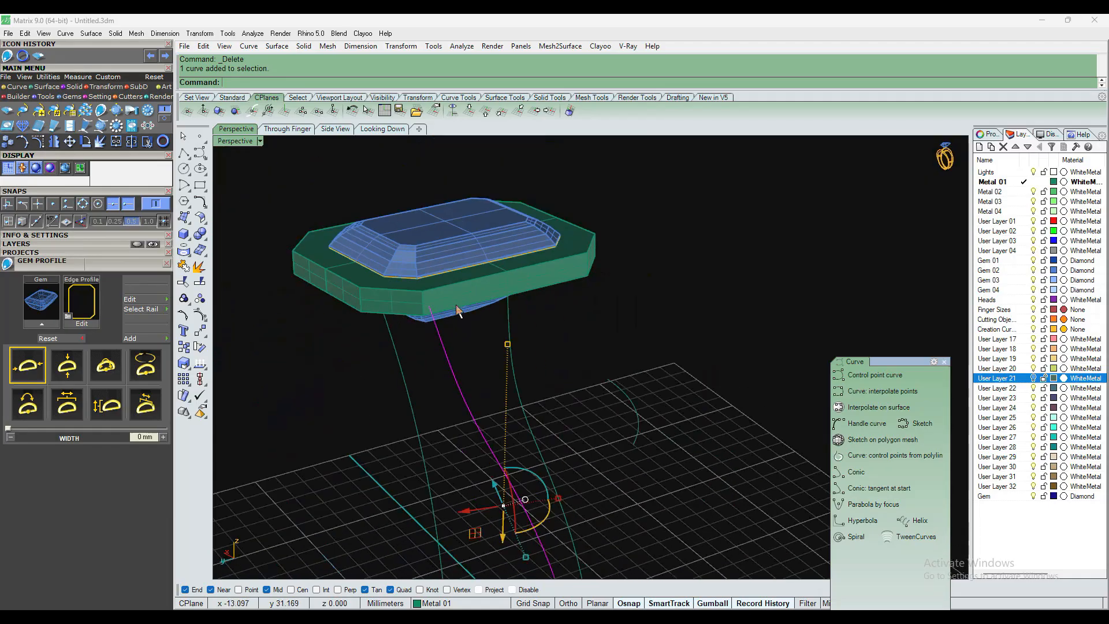
scroll(459, 309, "up", 5)
left_click(470, 337)
left_click(253, 111)
scroll(443, 362, "down", 2)
left_click(431, 371)
scroll(410, 291, "up", 5)
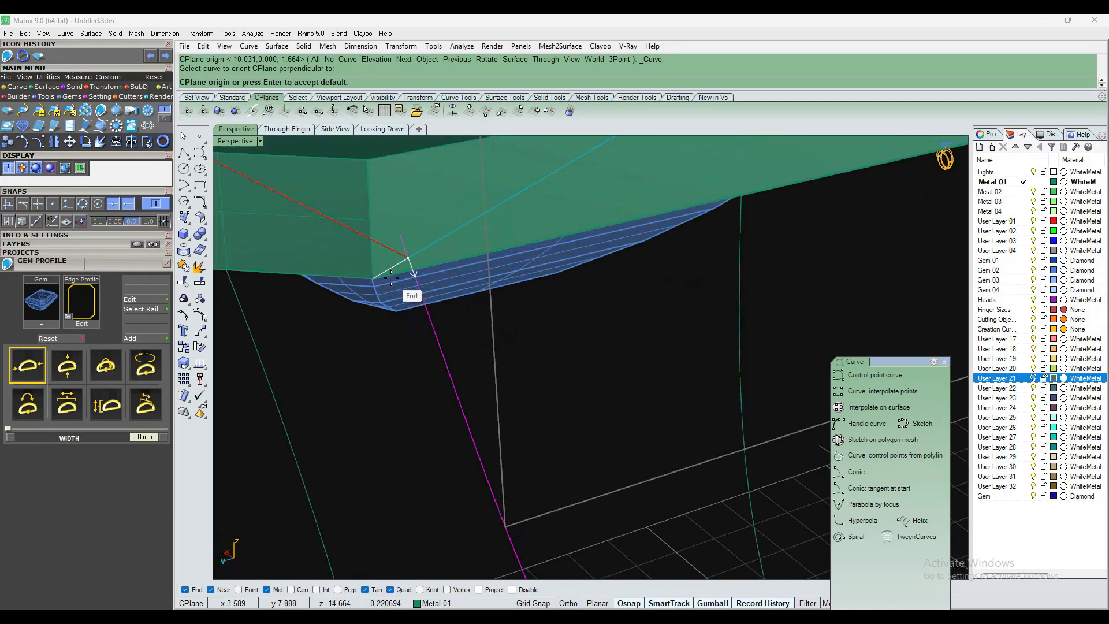
left_click(403, 244)
Draw a 1.5 by 1.5 mm rectangle centred on the shank curve's upper end
scroll(402, 246, "down", 6)
right_click_drag(495, 317, 471, 311)
scroll(441, 279, "up", 5)
left_click(204, 190)
left_click(430, 254)
scroll(434, 255, "down", 5)
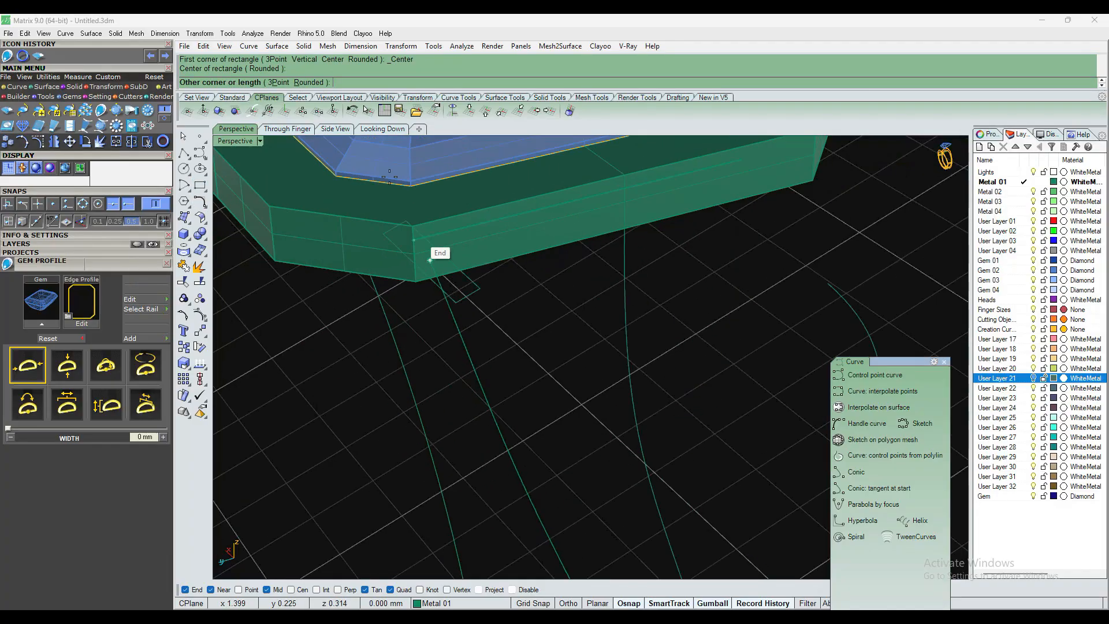
right_click_drag(500, 346, 617, 349)
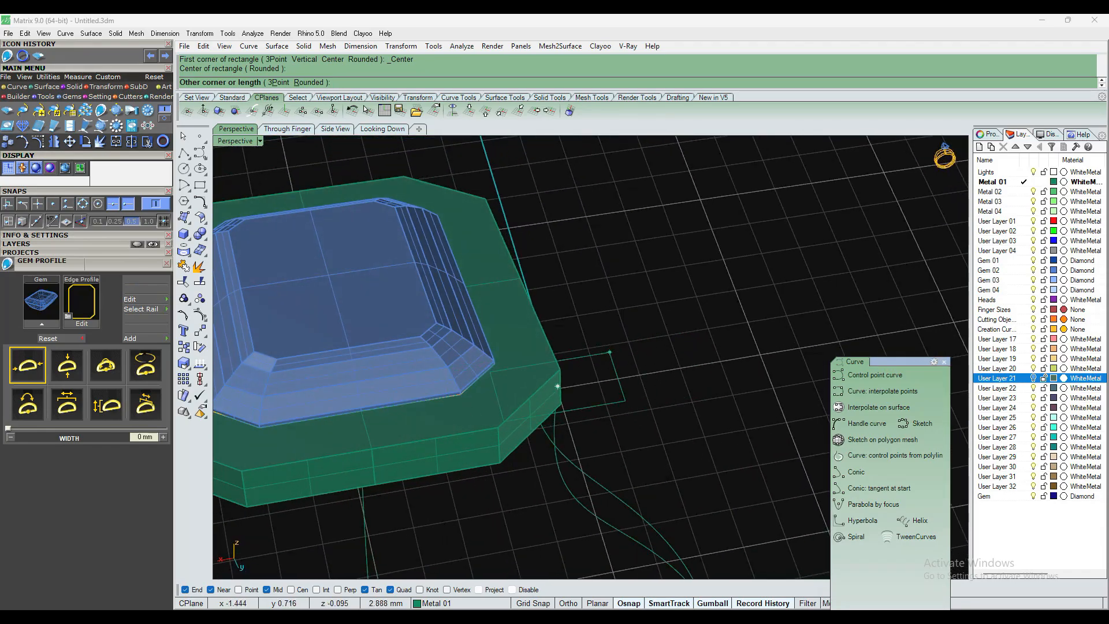
type("1.5")
key("Return")
type("1")
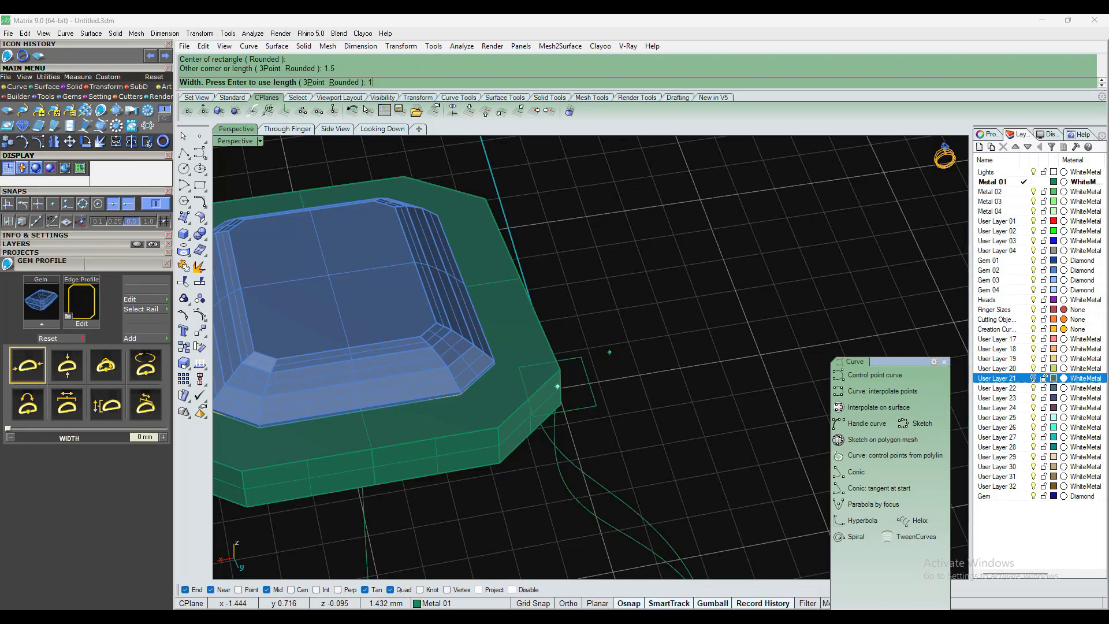
type(".5")
key("Return")
Examine the square profile's tilt and position against the setting in the side, through-finger and looking-down views
right_click_drag(675, 395, 401, 325)
left_click(377, 239)
left_click(338, 130)
right_click_drag(444, 293, 435, 311)
scroll(434, 311, "up", 2)
scroll(450, 284, "up", 20)
scroll(574, 282, "down", 12)
scroll(525, 310, "up", 12)
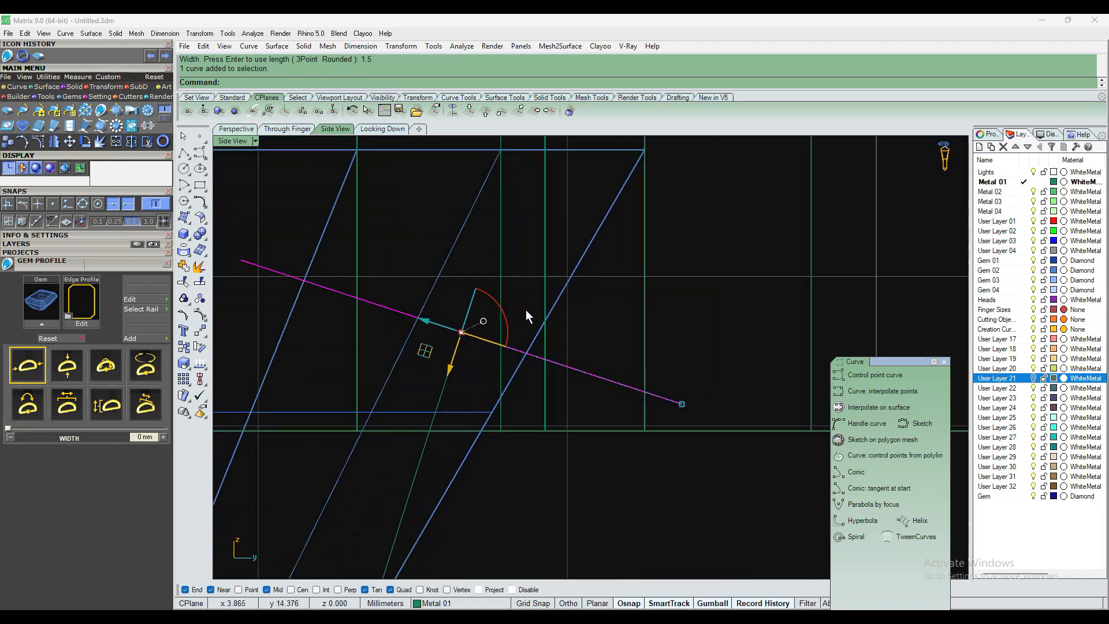
scroll(525, 310, "down", 8)
left_click(287, 129)
scroll(487, 313, "down", 2)
scroll(442, 201, "up", 10)
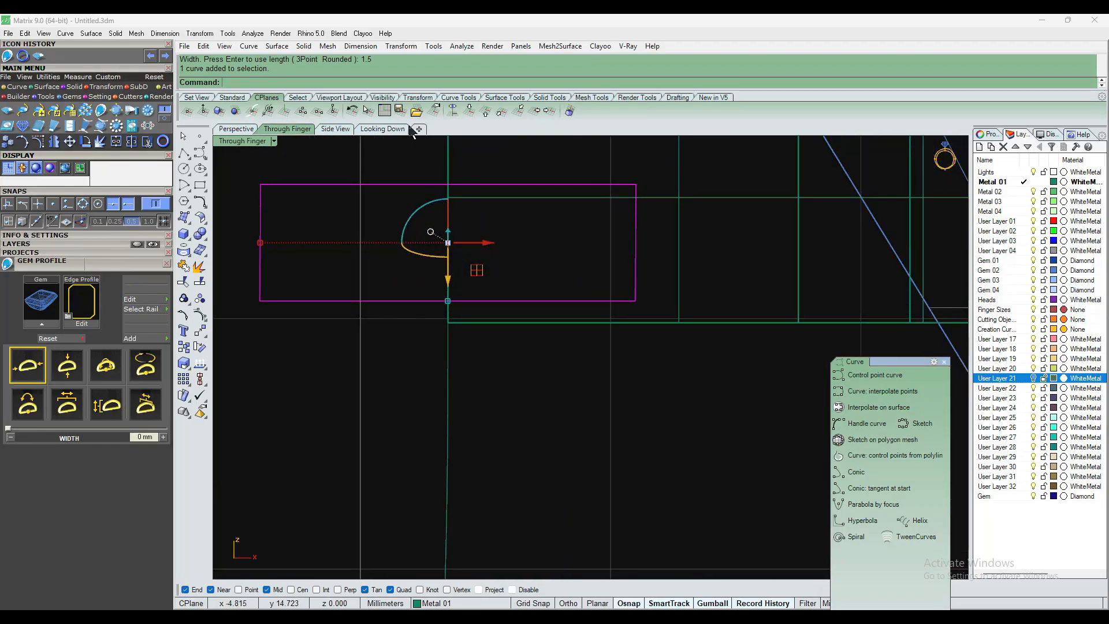
left_click(394, 130)
scroll(491, 271, "up", 10)
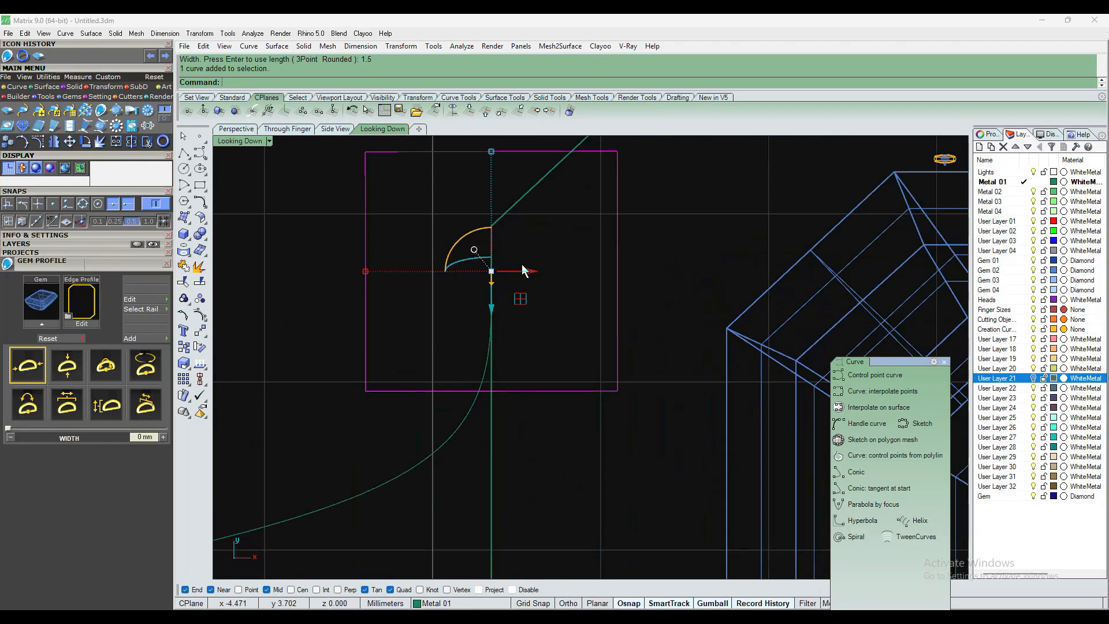
scroll(448, 292, "down", 6)
left_click(287, 129)
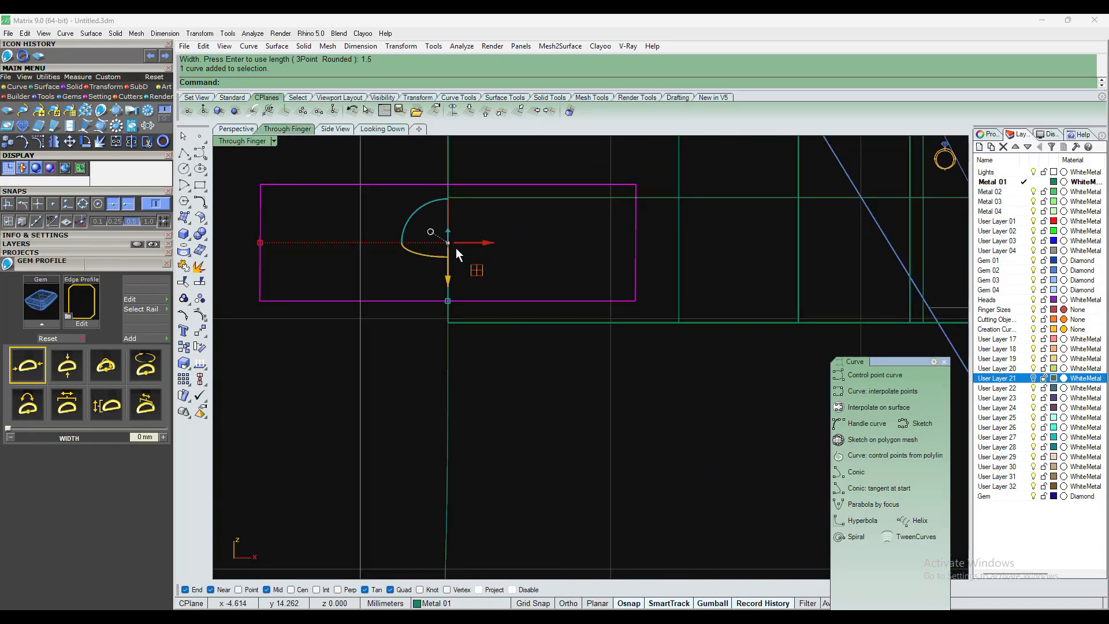
scroll(488, 298, "down", 5)
scroll(488, 301, "up", 2)
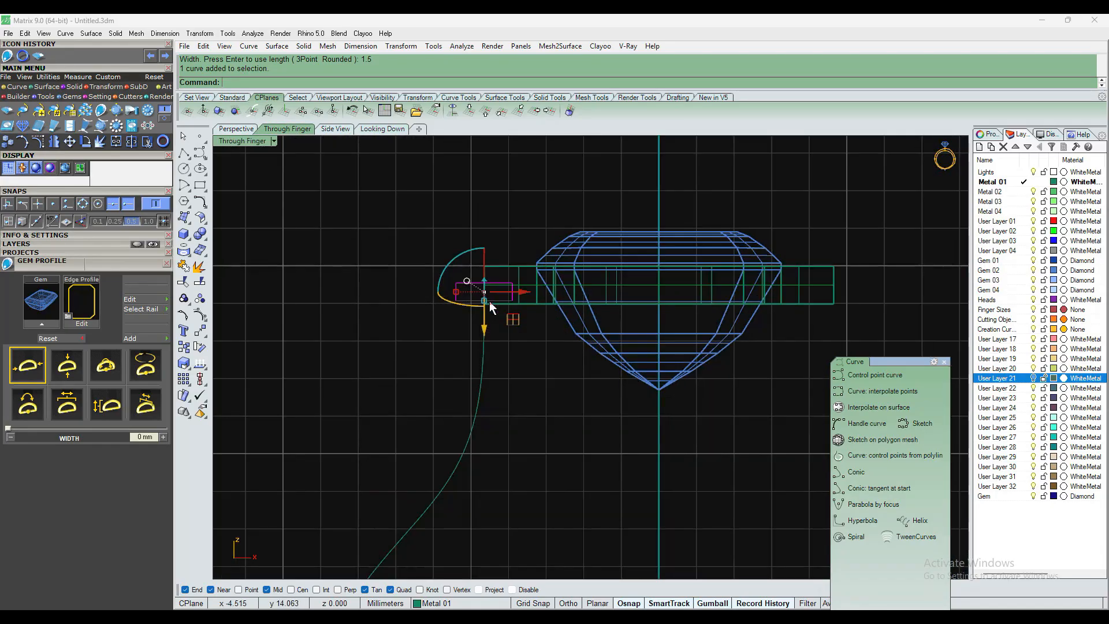
scroll(488, 291, "up", 3)
Rotate the square profile until it lies level and shift it slightly down within the setting's thickness
left_click(257, 130)
right_click_drag(467, 212, 434, 173)
scroll(372, 179, "up", 5)
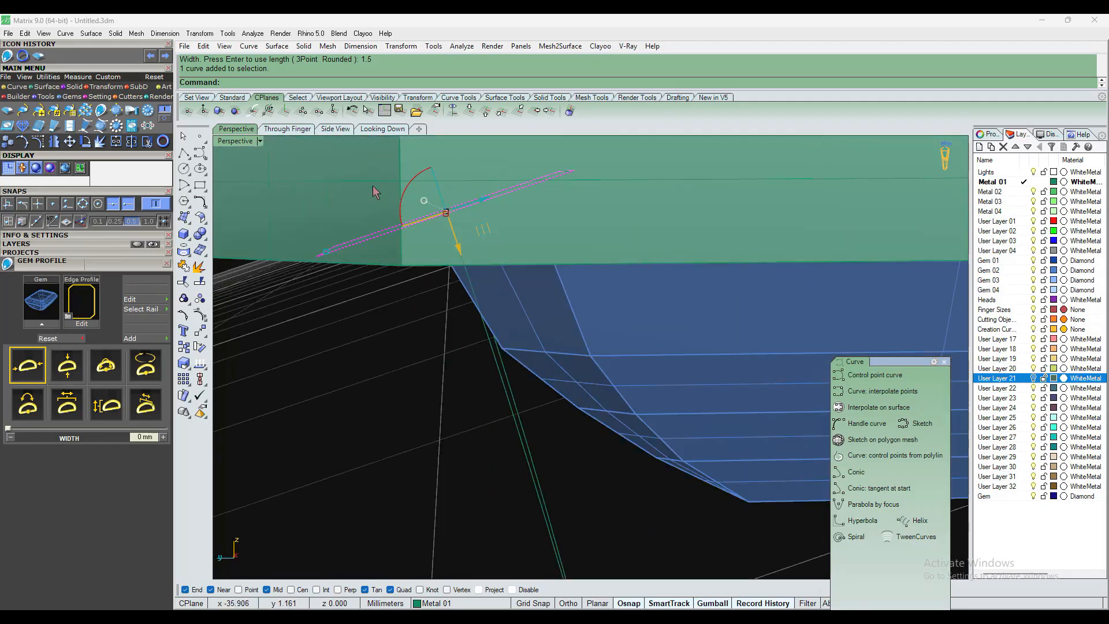
left_click_drag(409, 190, 412, 177)
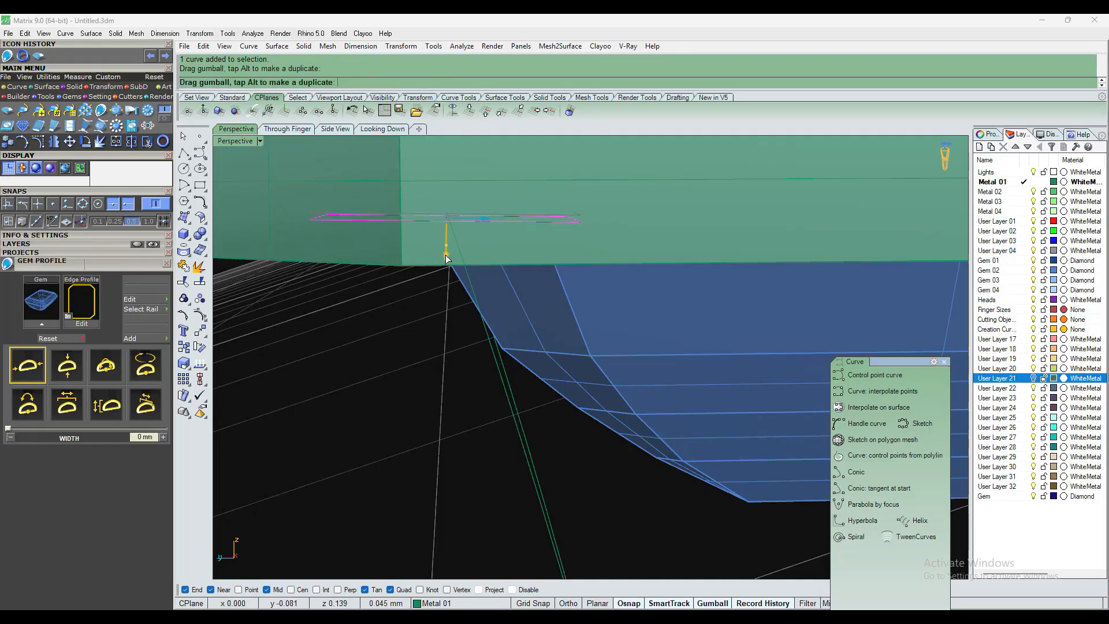
left_click_drag(446, 276, 445, 280)
Move the square profile from the midpoint of its outer edge onto the upper end of the shank curve
scroll(491, 226, "down", 5)
right_click_drag(586, 268, 445, 371)
scroll(506, 218, "up", 4)
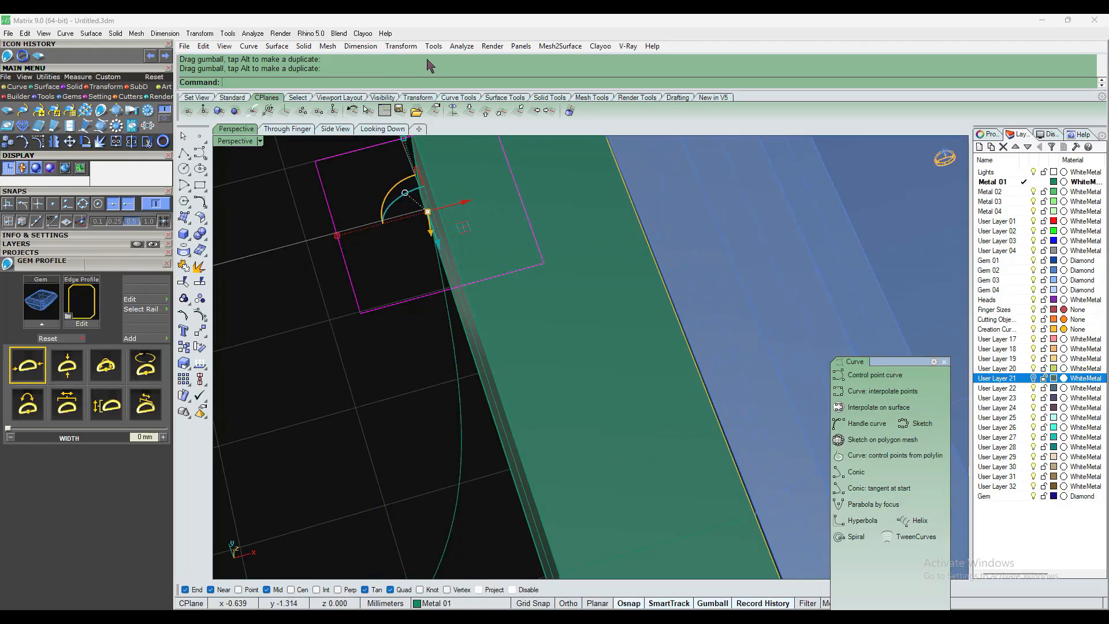
left_click(401, 46)
left_click(404, 58)
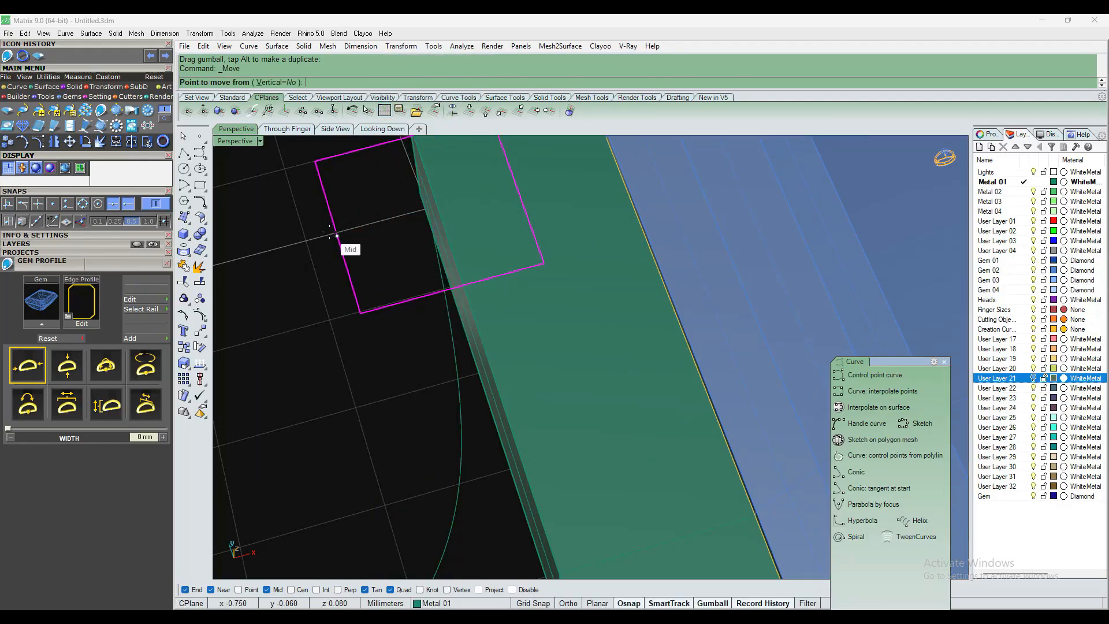
right_click_drag(412, 237, 439, 191)
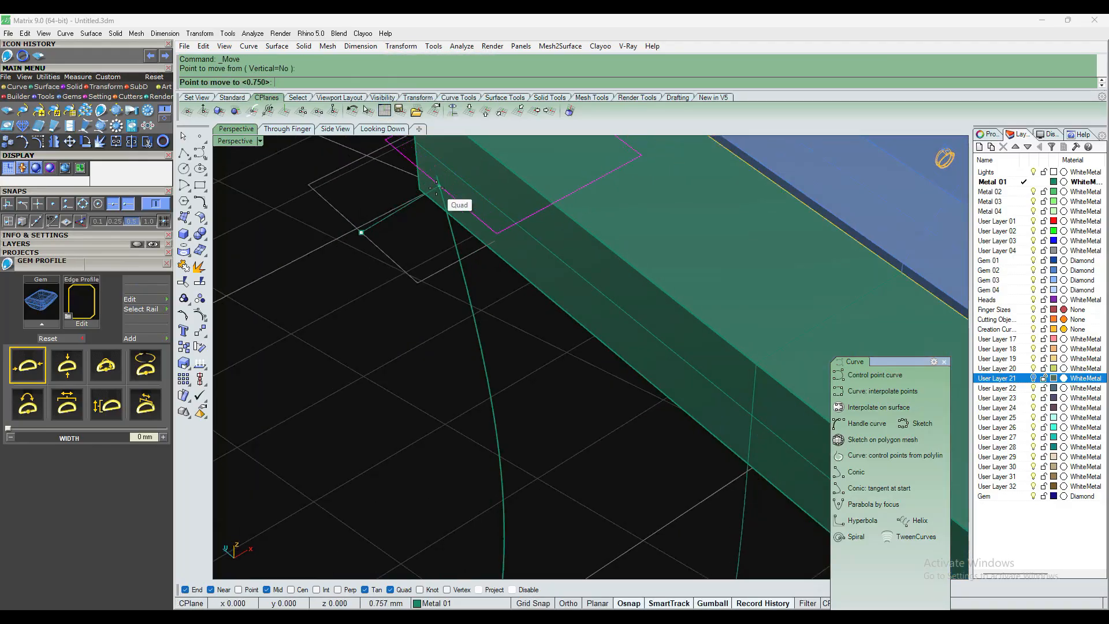
left_click(439, 186)
left_click(424, 294)
Switch the perspective view to Wireframe and fillet the square profile's corners with a radius of 0.2
scroll(388, 291, "down", 8)
right_click_drag(388, 291, 493, 289)
scroll(375, 376, "up", 5)
right_click_drag(374, 382, 490, 265)
right_click_drag(376, 258, 538, 296)
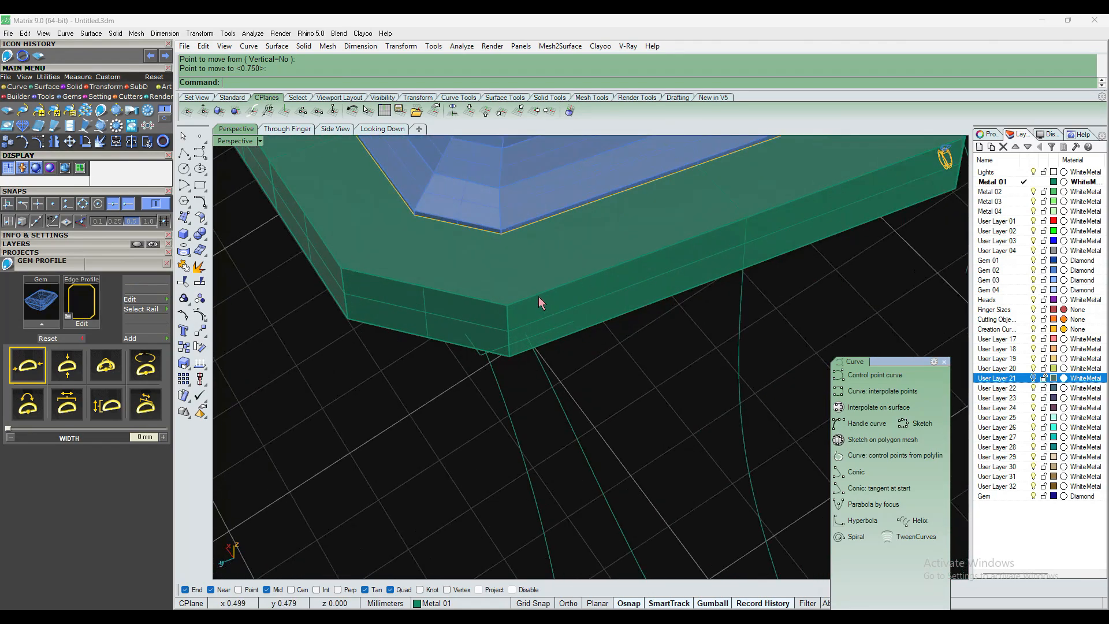
left_click(261, 144)
left_click(309, 43)
right_click_drag(479, 306, 315, 240)
left_click(201, 203)
left_click(389, 257)
left_click(405, 389)
right_click_drag(437, 345, 388, 313)
left_click(184, 138)
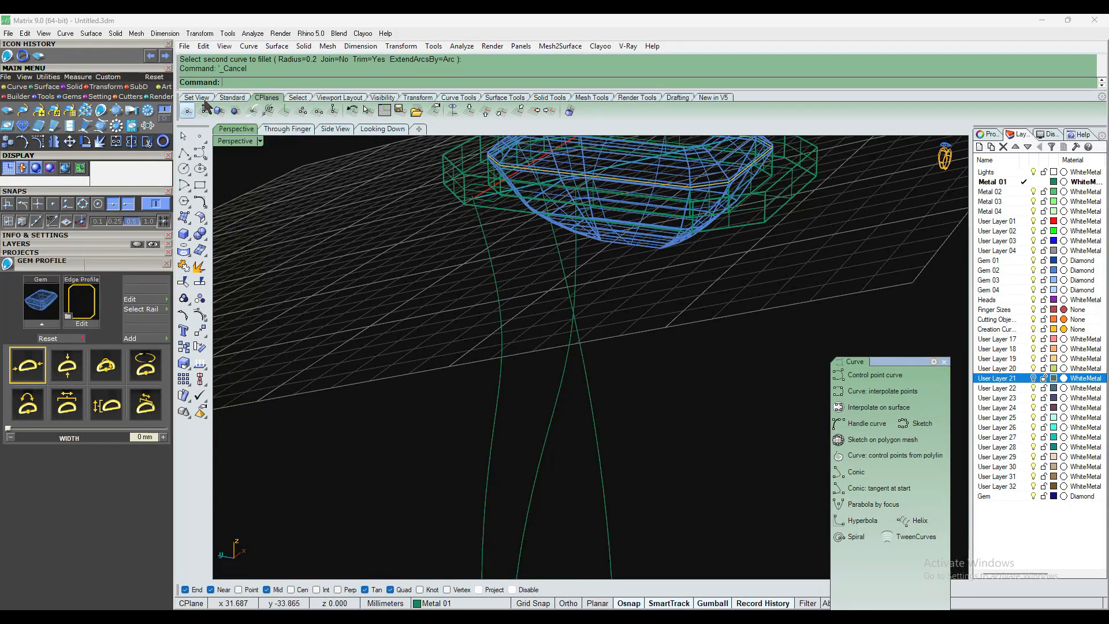
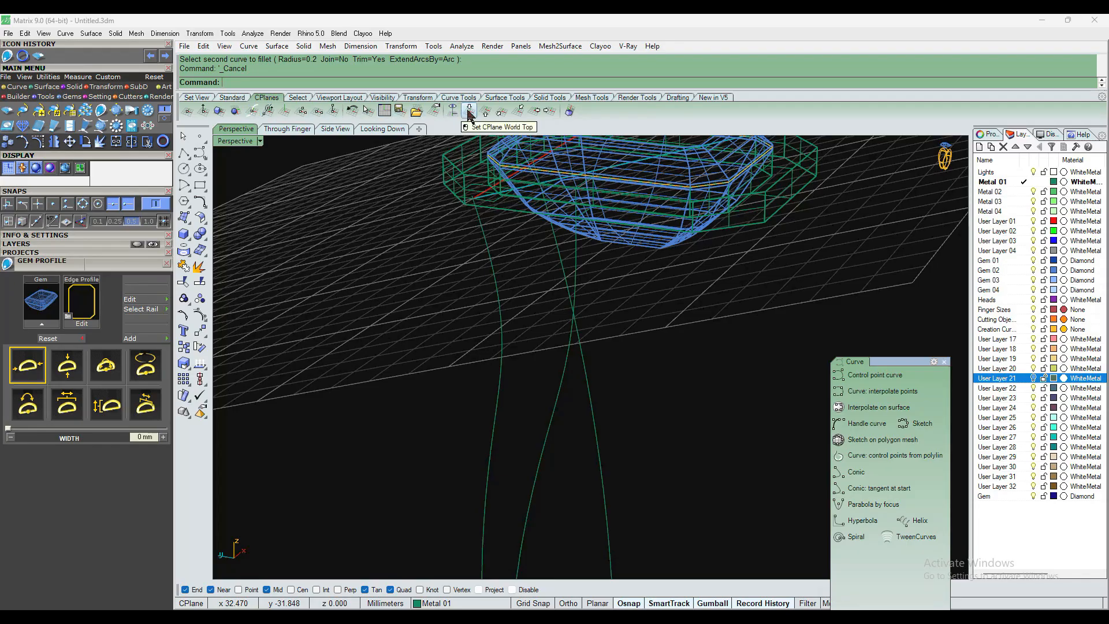
Set the construction plane to World Top and sweep the lower and upper rounded profiles along the off-centre shank curve with one rail
left_click(469, 109)
right_click_drag(472, 151, 485, 430)
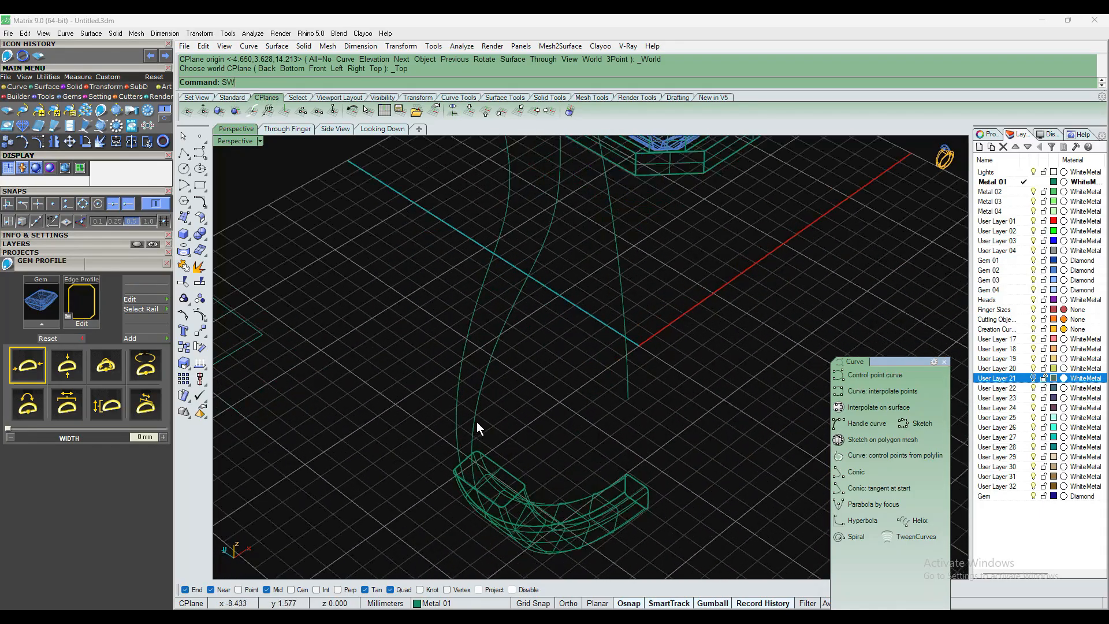
key("Return")
scroll(462, 474, "up", 5)
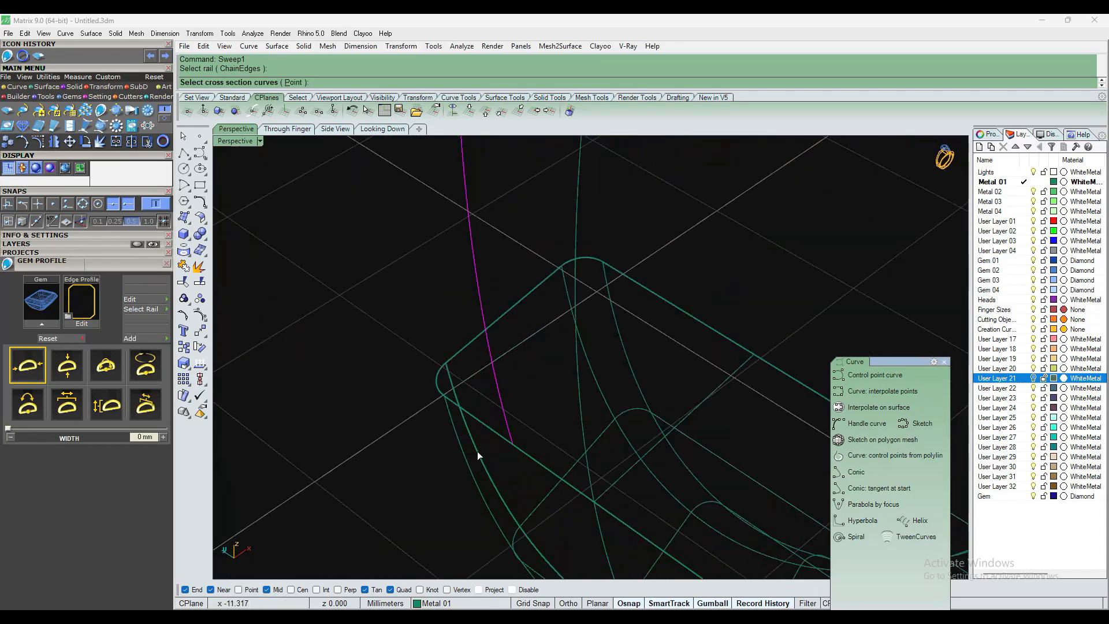
left_click(469, 411)
left_click(513, 441)
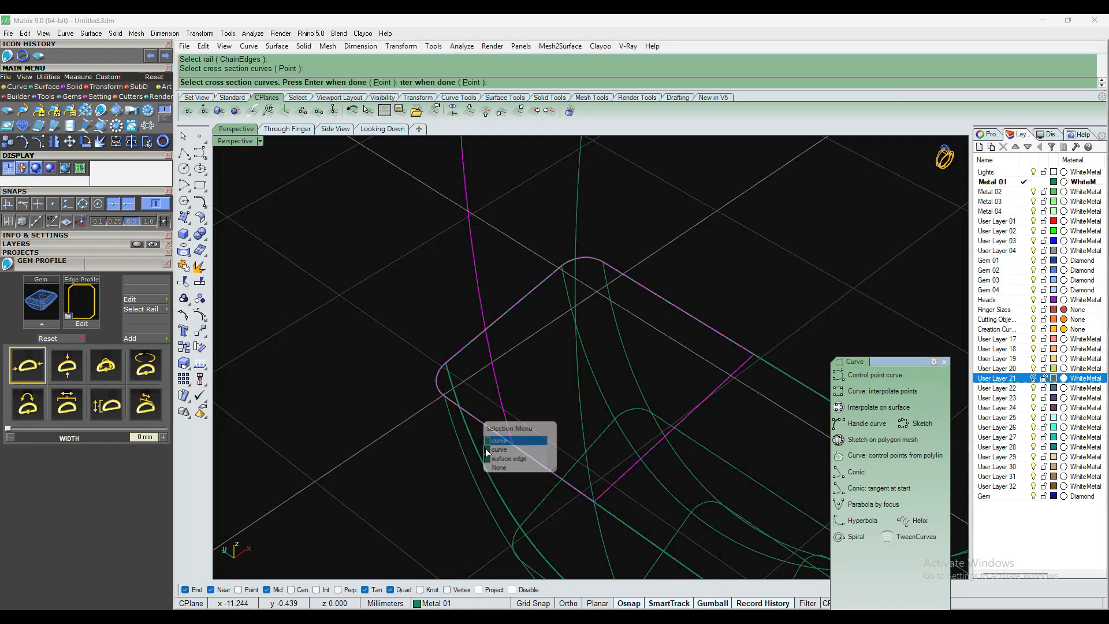
scroll(558, 492, "down", 5)
scroll(564, 278, "up", 6)
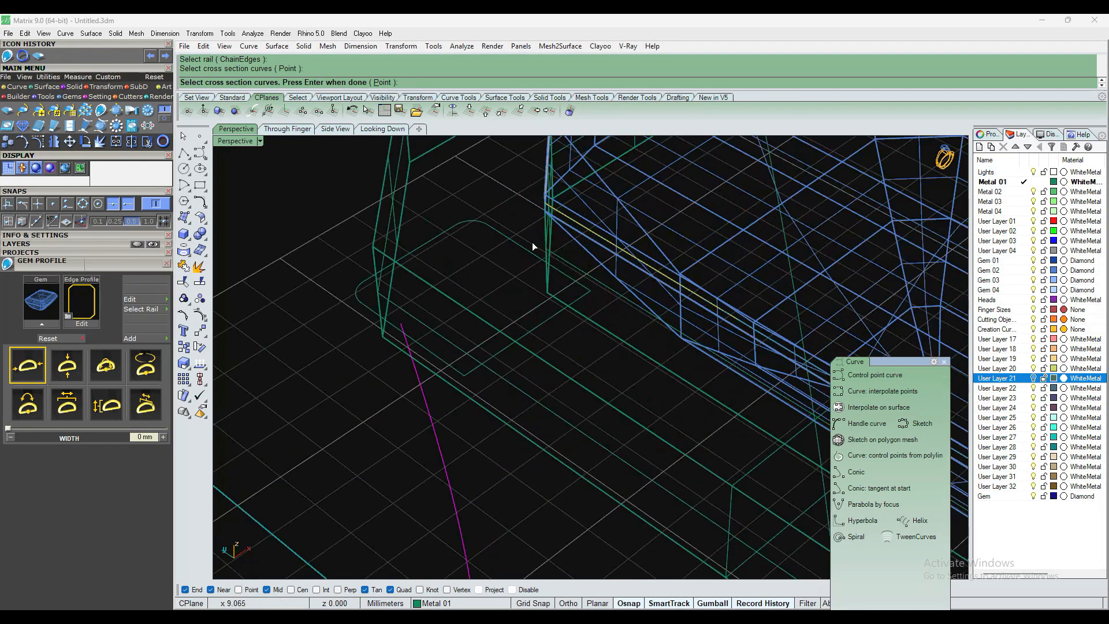
left_click(513, 249)
scroll(570, 246, "down", 5)
key("Return")
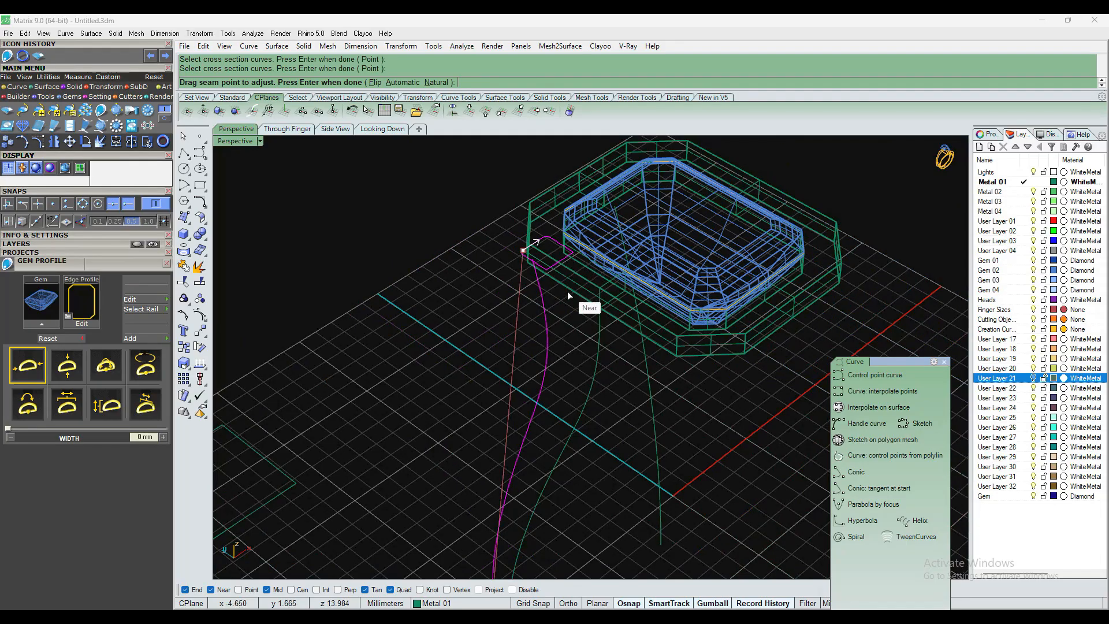
scroll(490, 384, "down", 4)
scroll(500, 425, "up", 8)
scroll(561, 427, "down", 4)
scroll(568, 170, "up", 7)
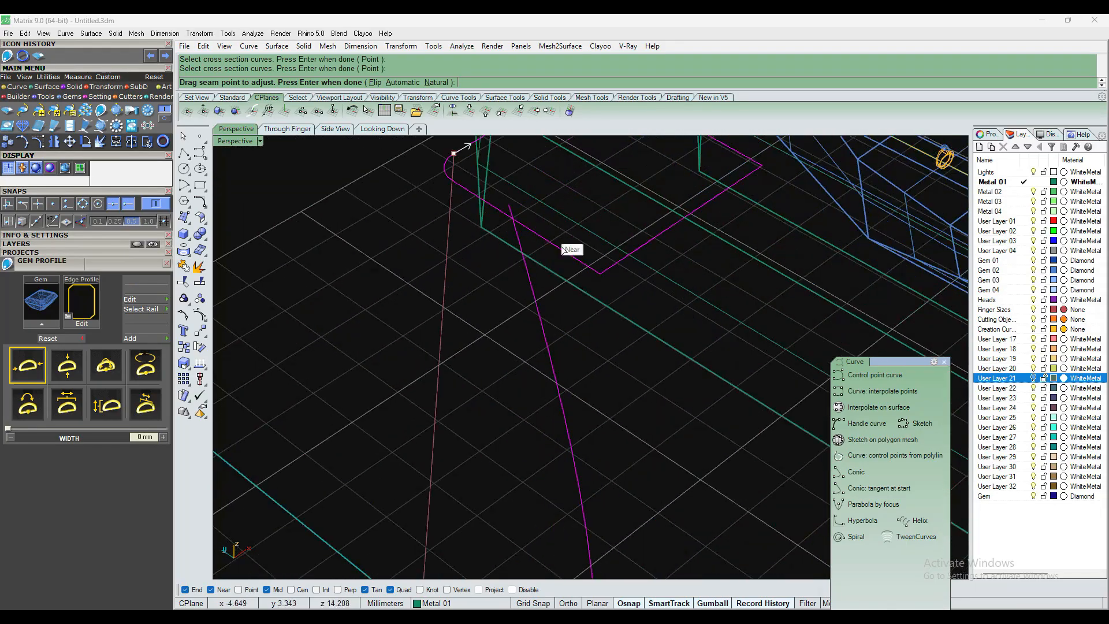
key("Return")
left_click(567, 334)
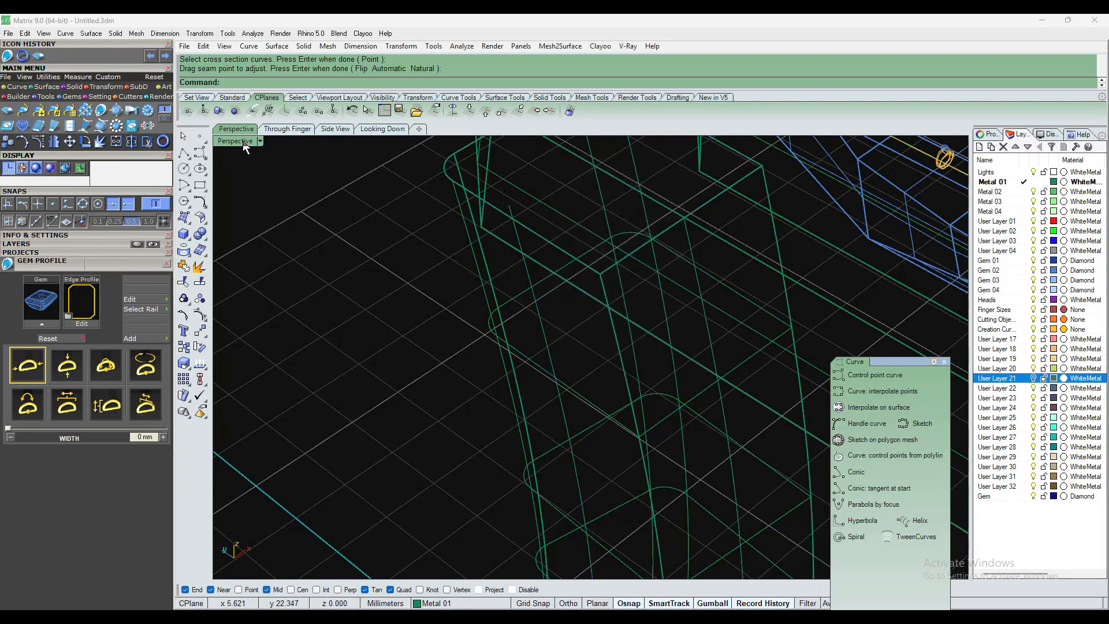
Display the perspective view in Simple Shade and inspect the swept arm between the lower body and the setting
left_click(260, 141)
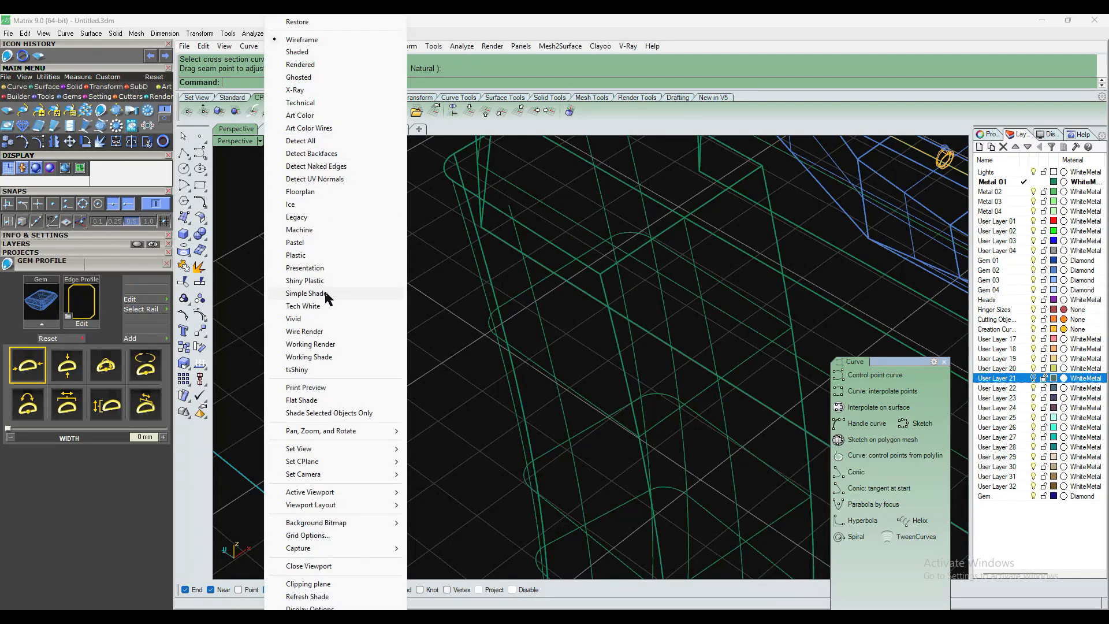
left_click(306, 293)
scroll(448, 309, "down", 8)
mouse_move(535, 392)
right_mouse_down()
mouse_move(586, 337)
mouse_move(561, 322)
mouse_move(460, 370)
mouse_move(518, 384)
mouse_move(540, 346)
right_mouse_up()
scroll(537, 349, "up", 4)
Mirror the swept arm across the horizontal X axis through the origin in the Looking Down view
left_click(516, 355)
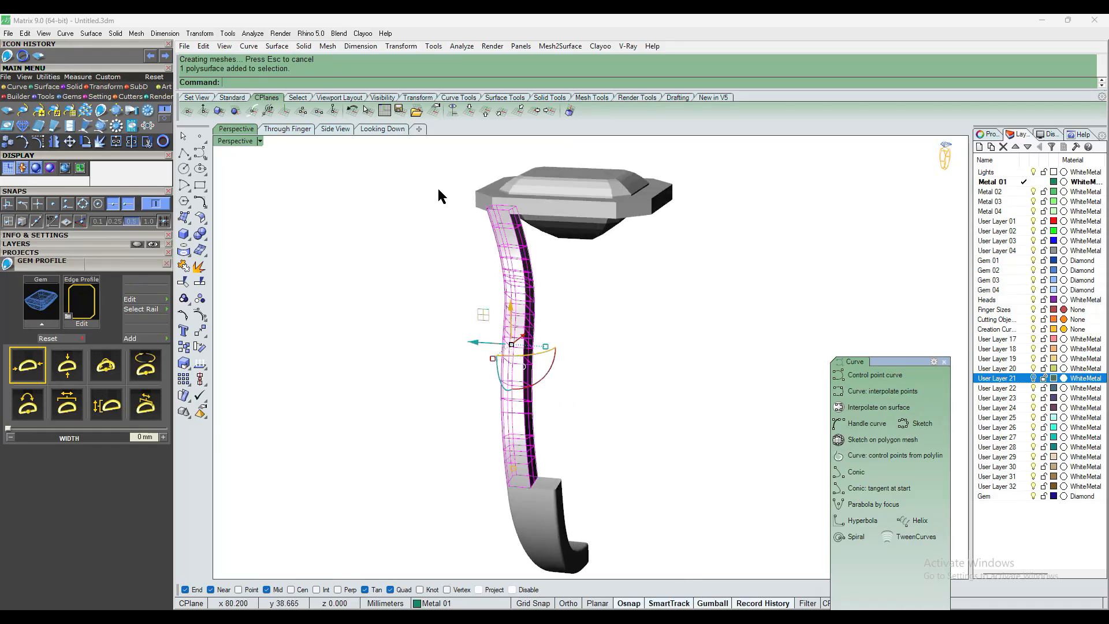
left_click(381, 129)
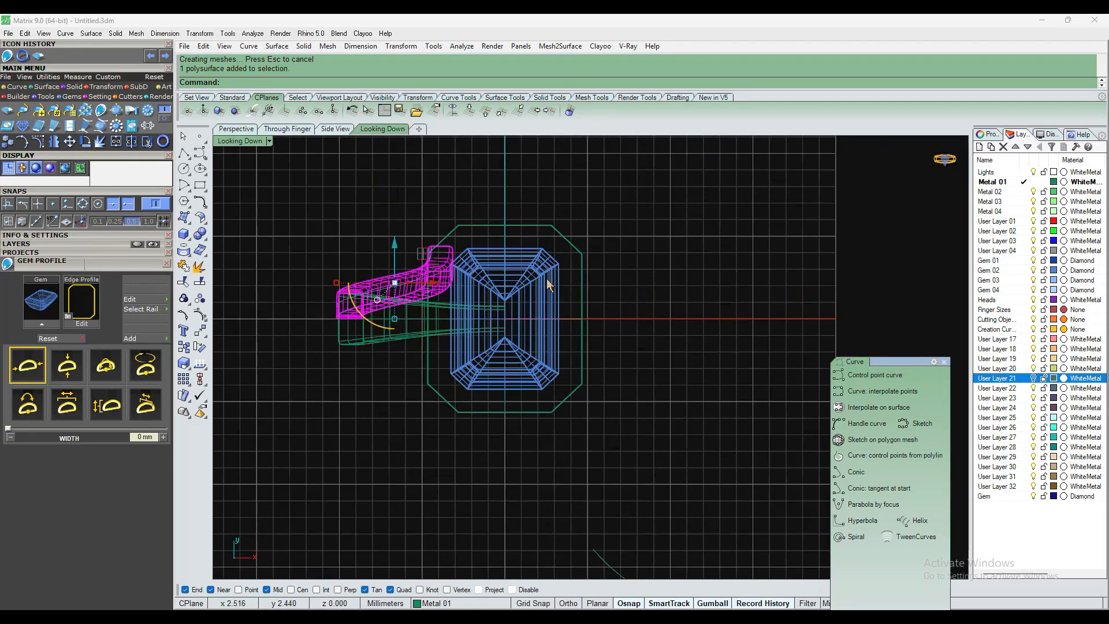
key("Return")
type("0")
key("Return")
key("shift")
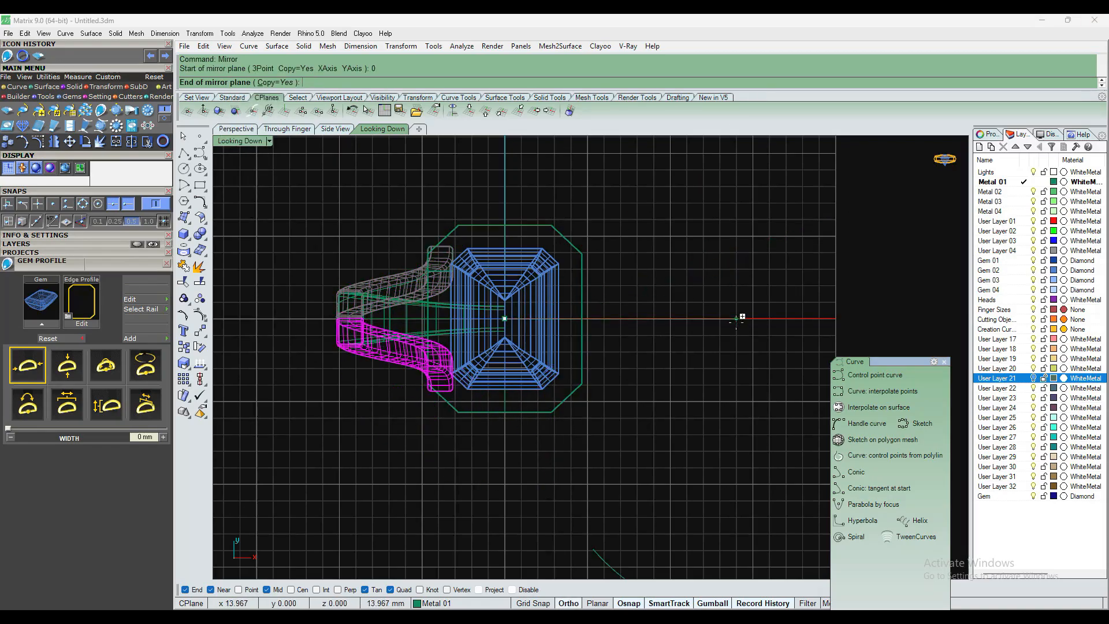
left_click(742, 317)
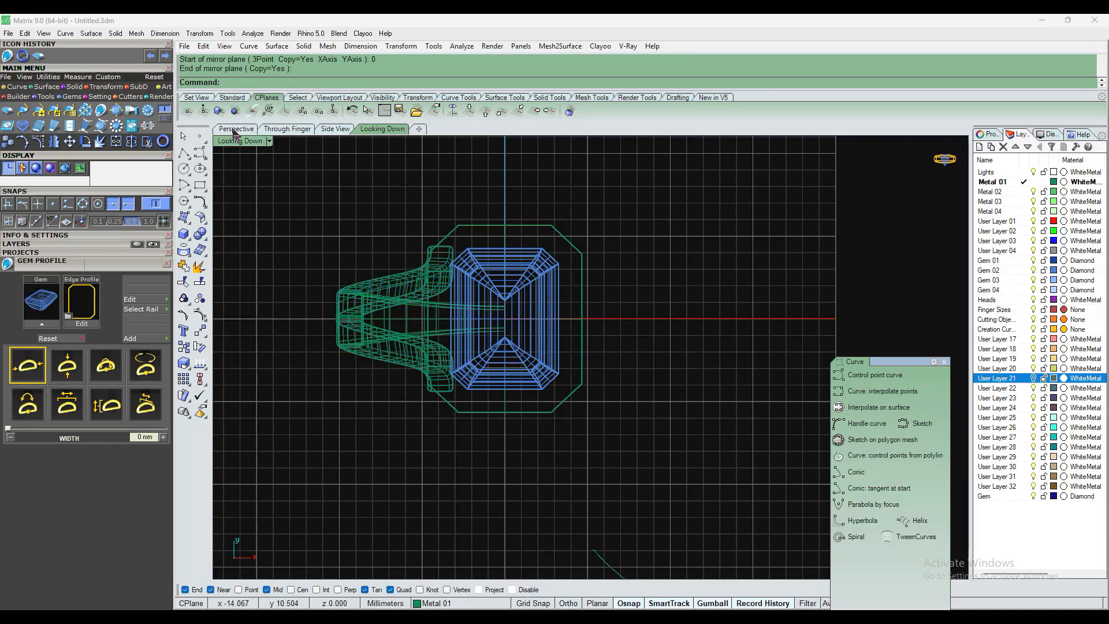
Select both swept arms and mirror them through the origin to the opposite side of the stone in the Looking Down view
left_click(235, 129)
mouse_move(438, 235)
right_mouse_down()
mouse_move(581, 314)
mouse_move(525, 332)
mouse_move(560, 312)
mouse_move(514, 307)
right_mouse_up()
left_click(513, 306)
left_click(484, 241, "shift")
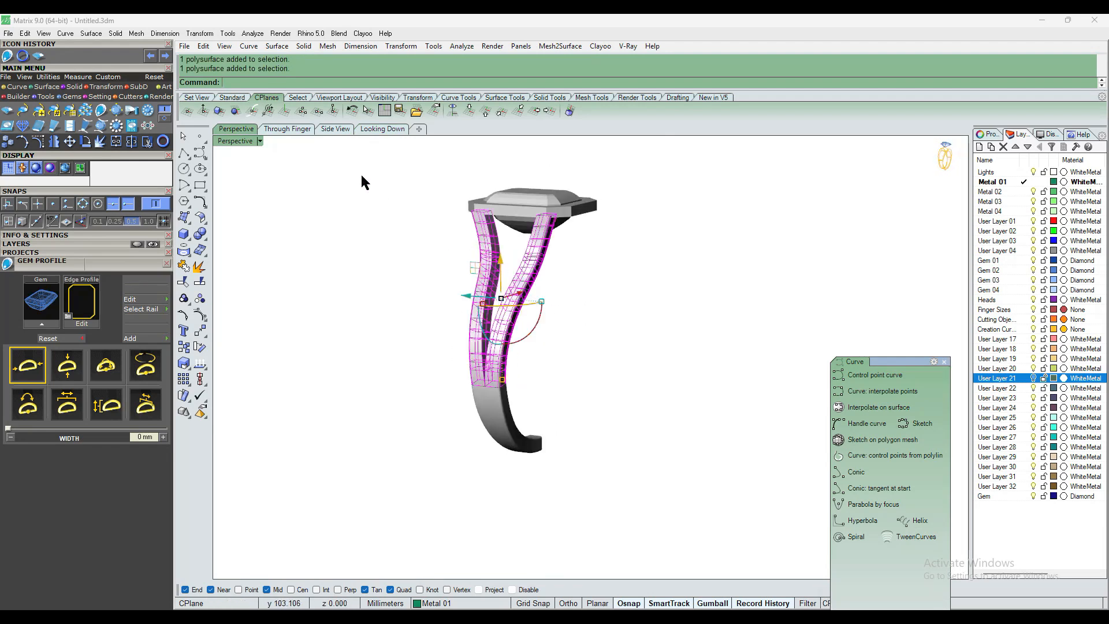
left_click(381, 129)
scroll(452, 298, "down", 3)
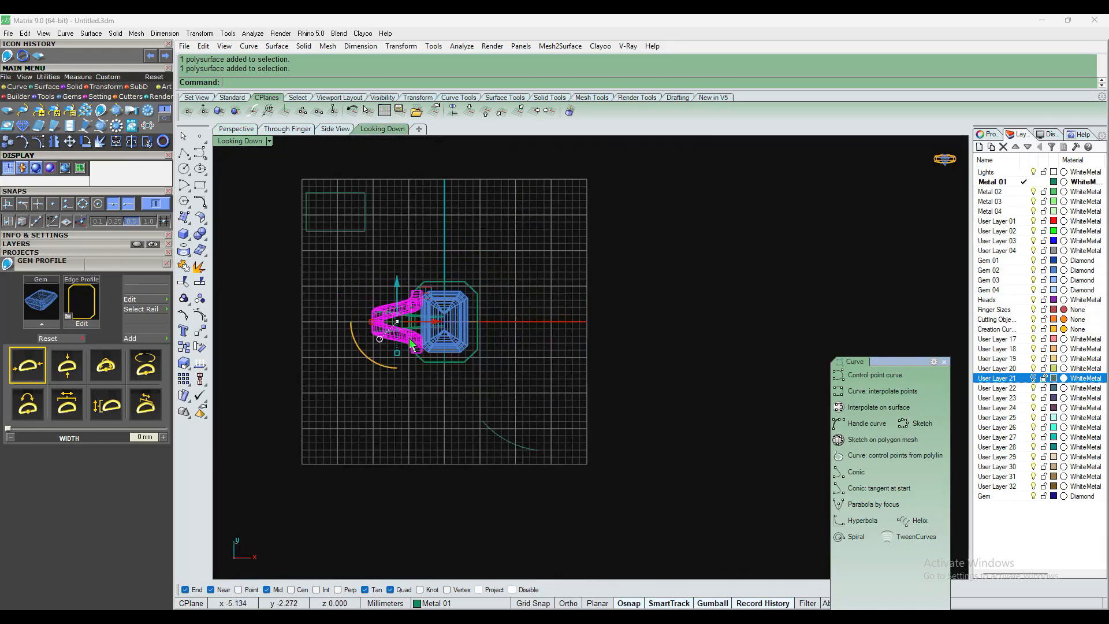
type("rror")
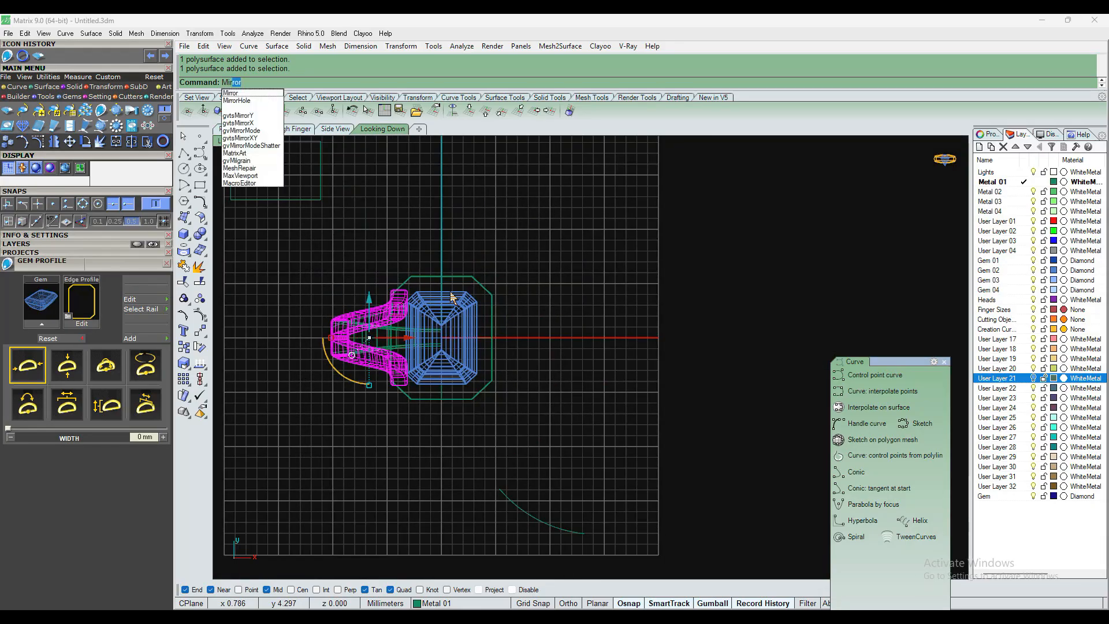
key("Return")
type("0")
key("Return")
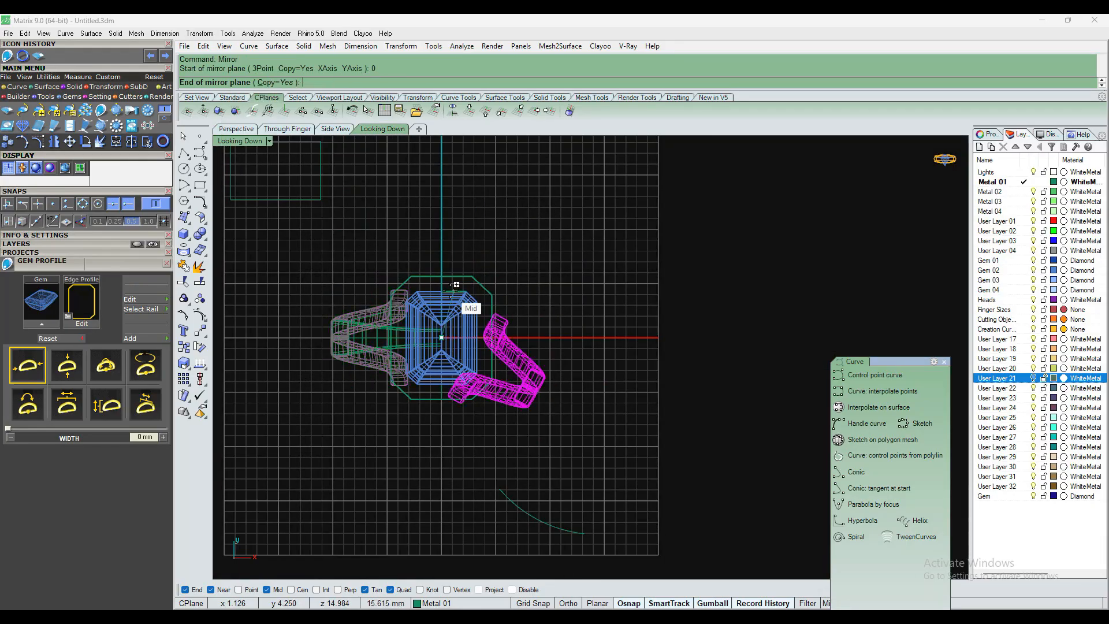
left_click(461, 230)
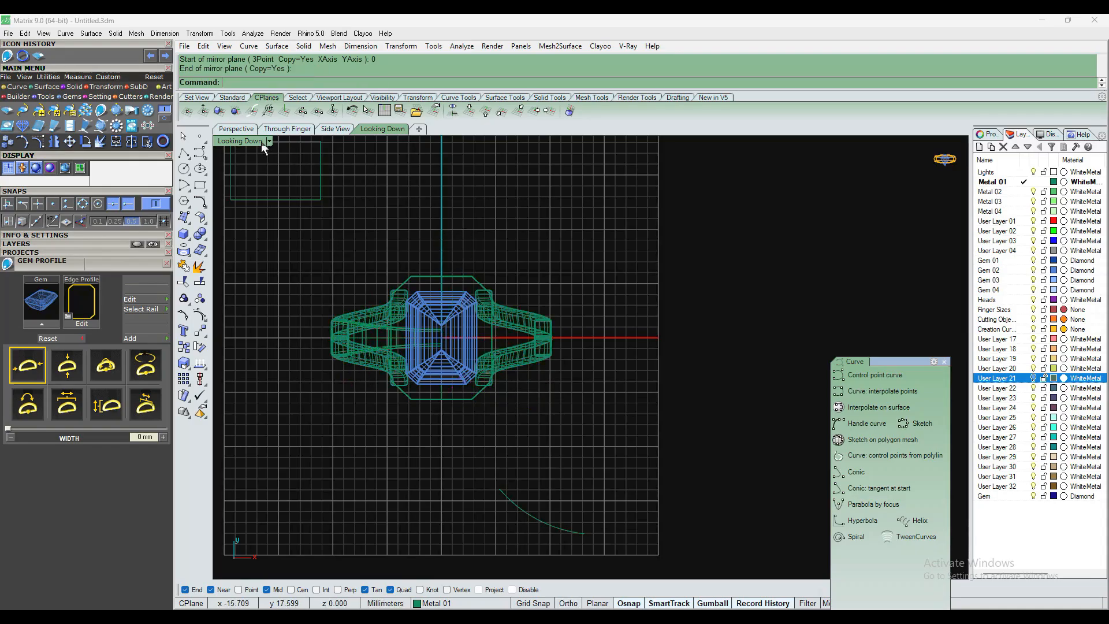
Mirror the lower half of the shank across the vertical axis through the origin in the Through Finger view
left_click(237, 130)
mouse_move(424, 396)
right_mouse_down()
mouse_move(462, 334)
mouse_move(498, 375)
mouse_move(377, 412)
right_mouse_up()
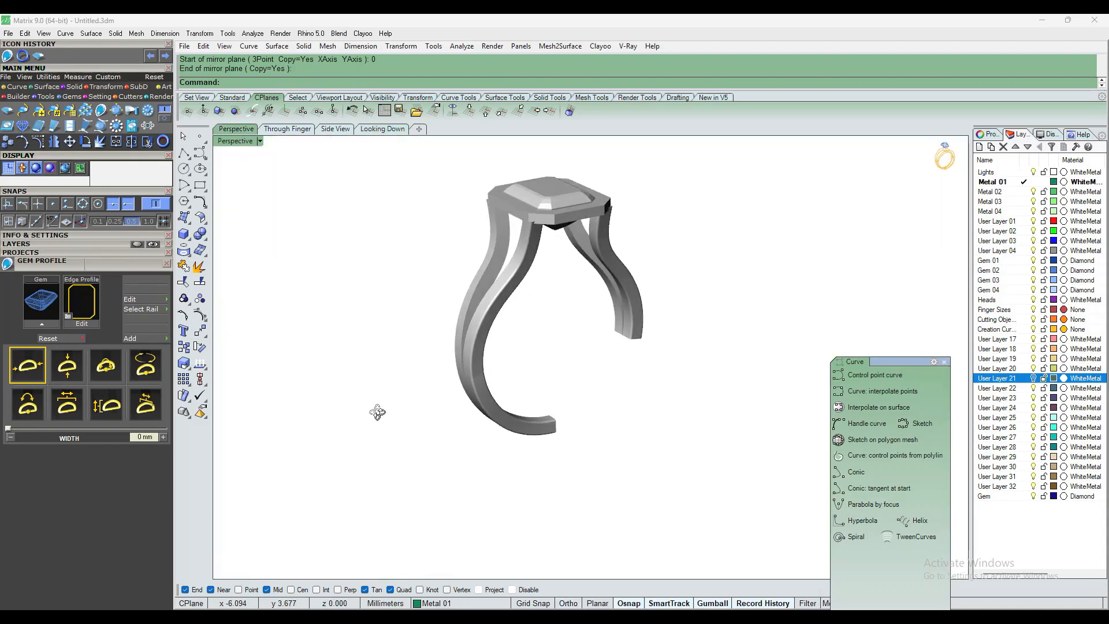
scroll(535, 410, "up", 4)
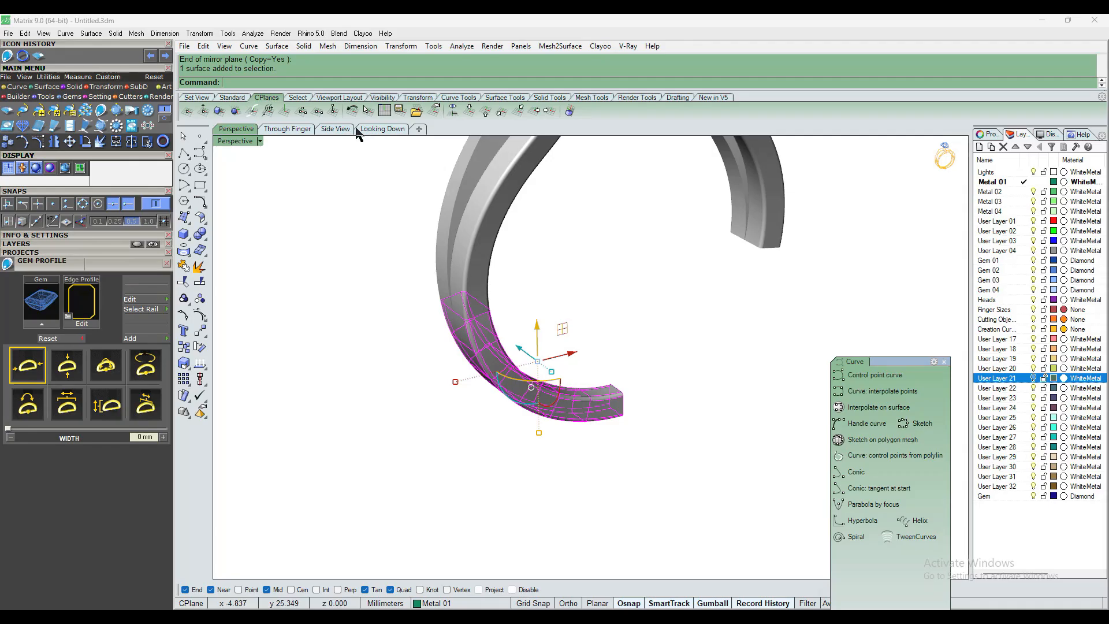
left_click(288, 129)
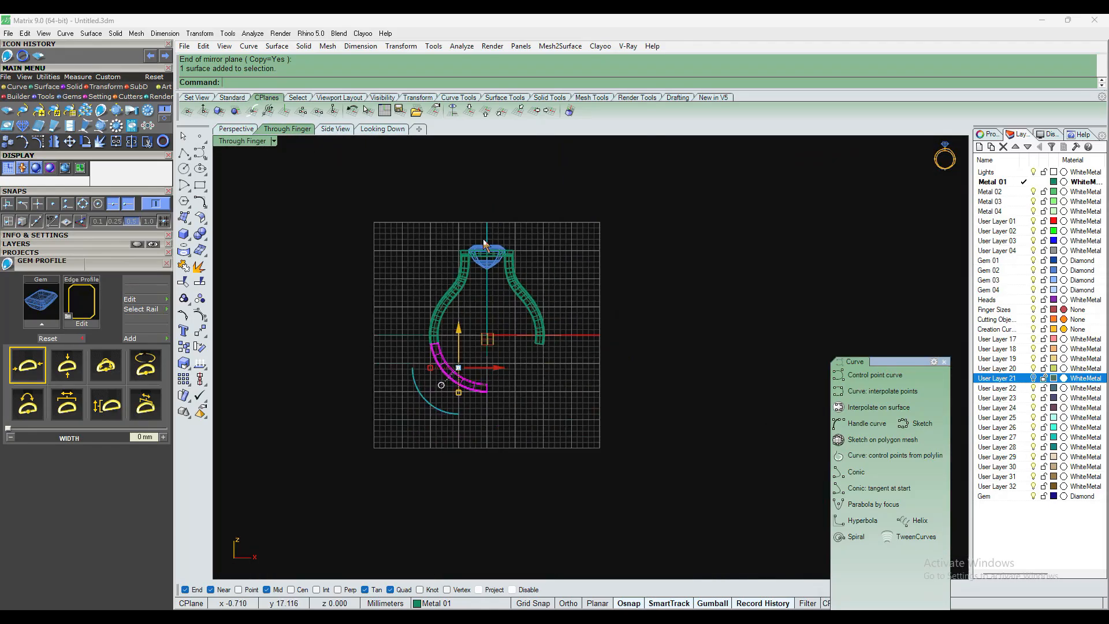
key("Return")
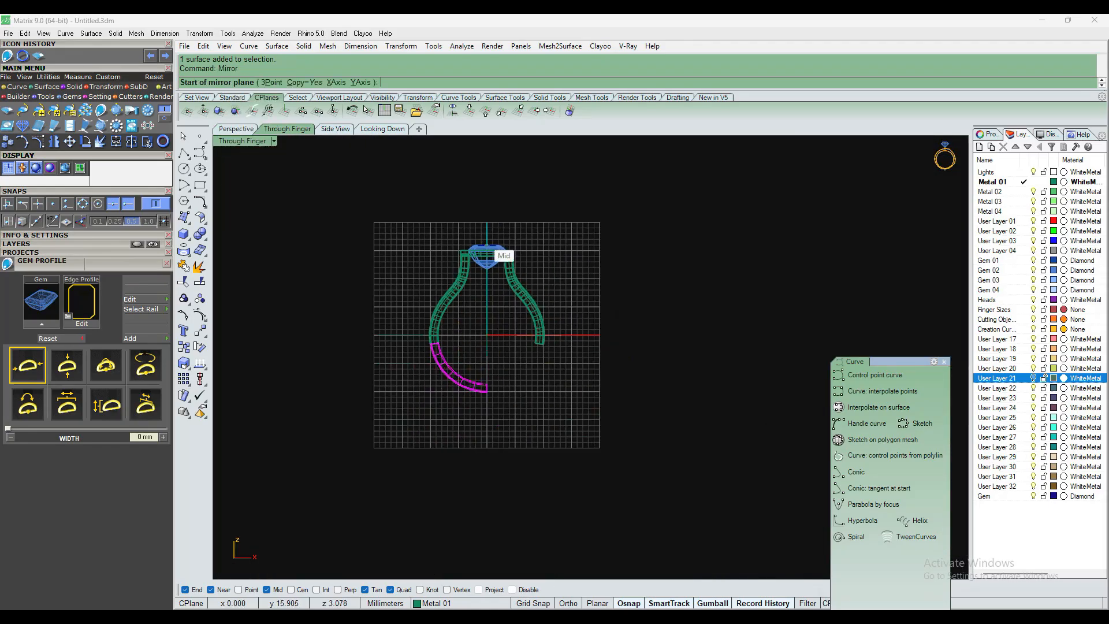
type("0")
key("Return")
left_click(513, 187)
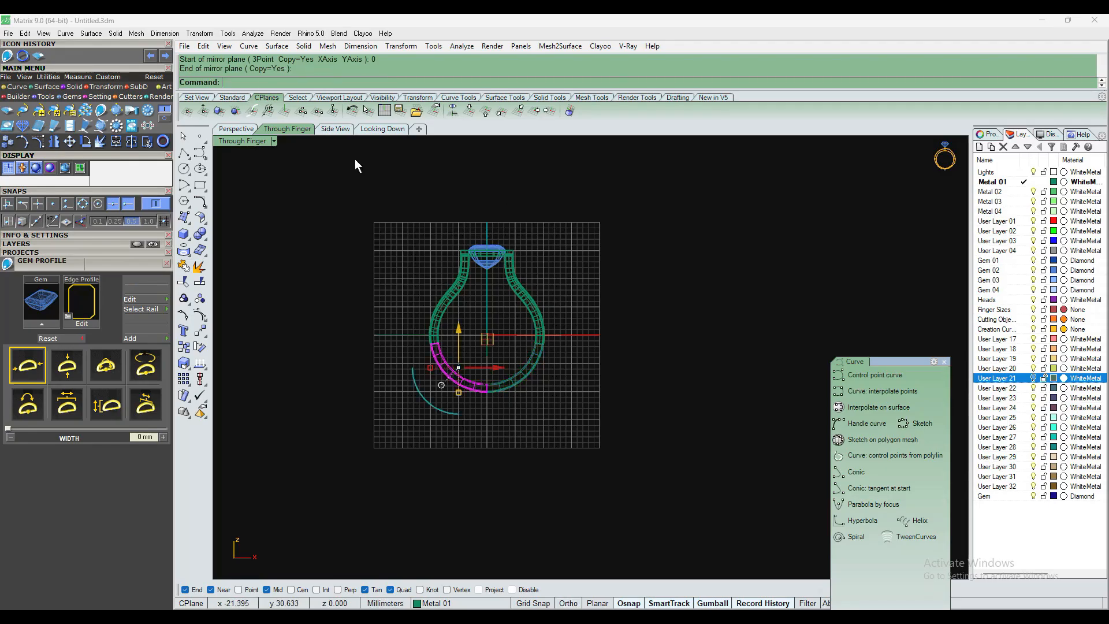
Inspect the mirrored shank and arms from several angles in the perspective view
left_click(236, 128)
scroll(595, 351, "down", 5)
right_click_drag(555, 347, 552, 372)
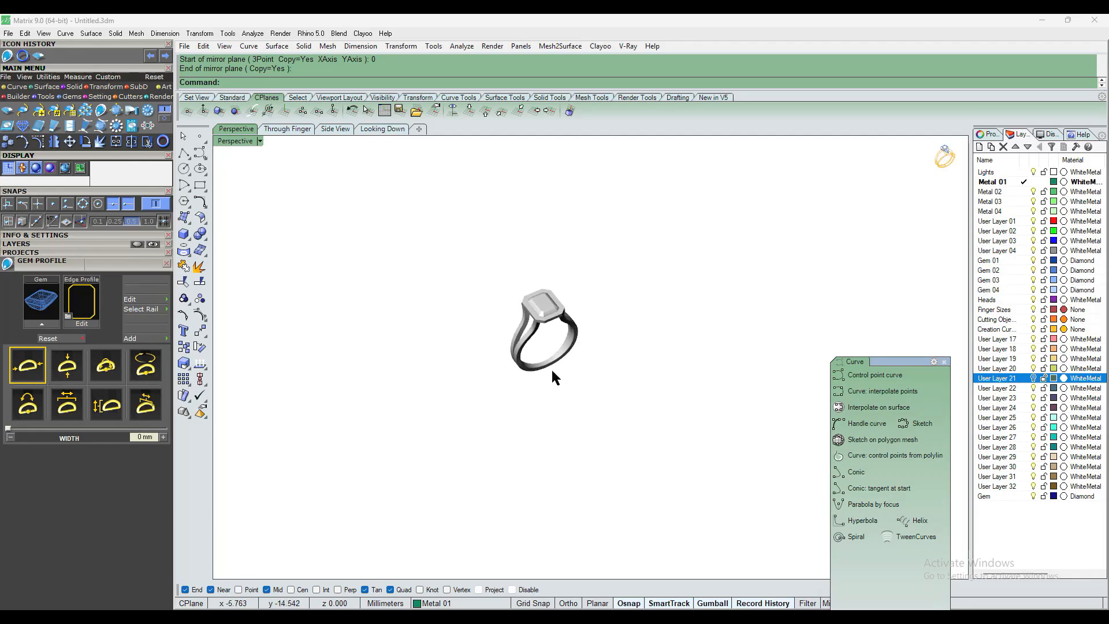
scroll(559, 313, "up", 12)
right_click_drag(569, 323, 625, 365)
scroll(578, 326, "down", 6)
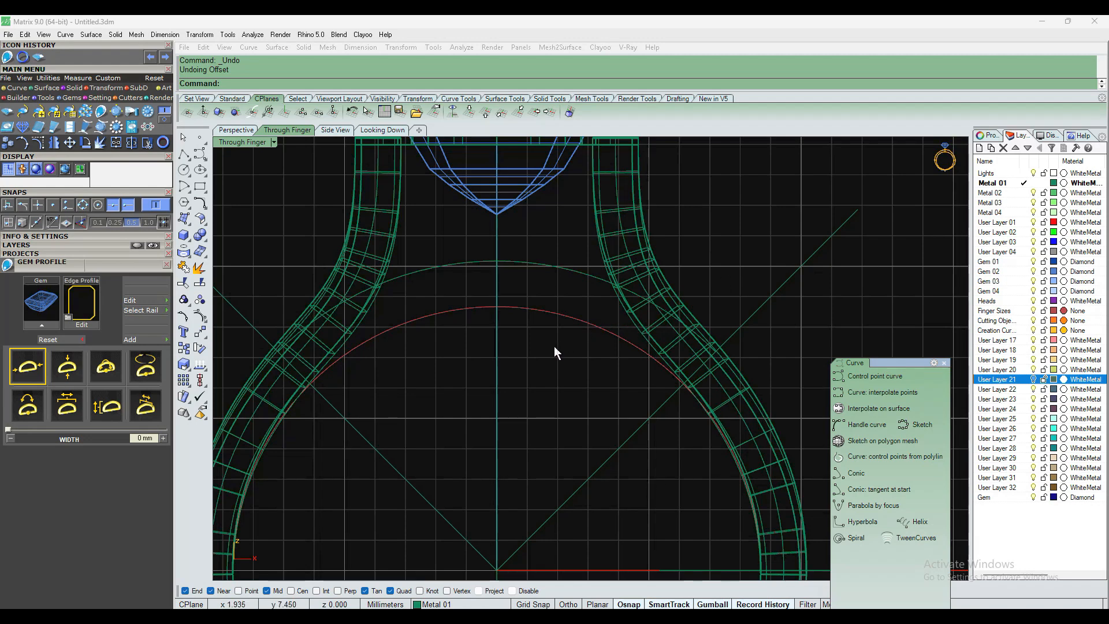
Offset the arc between the arms below the stone inward by a distance of 1.5 and select the new curve
scroll(559, 343, "down", 5)
scroll(537, 288, "up", 4)
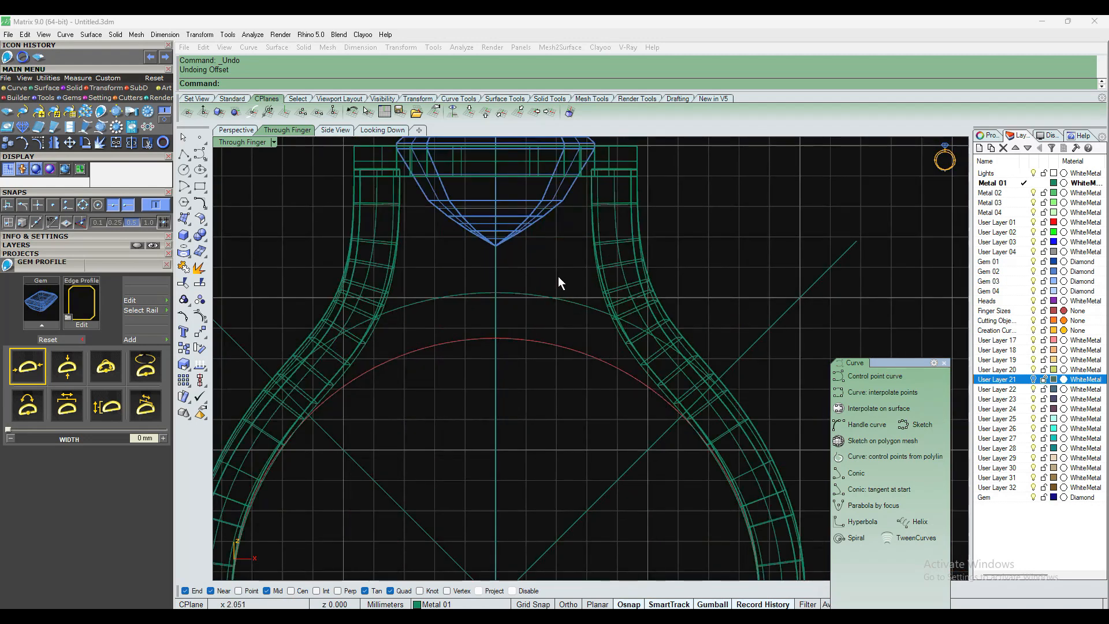
left_click(614, 319)
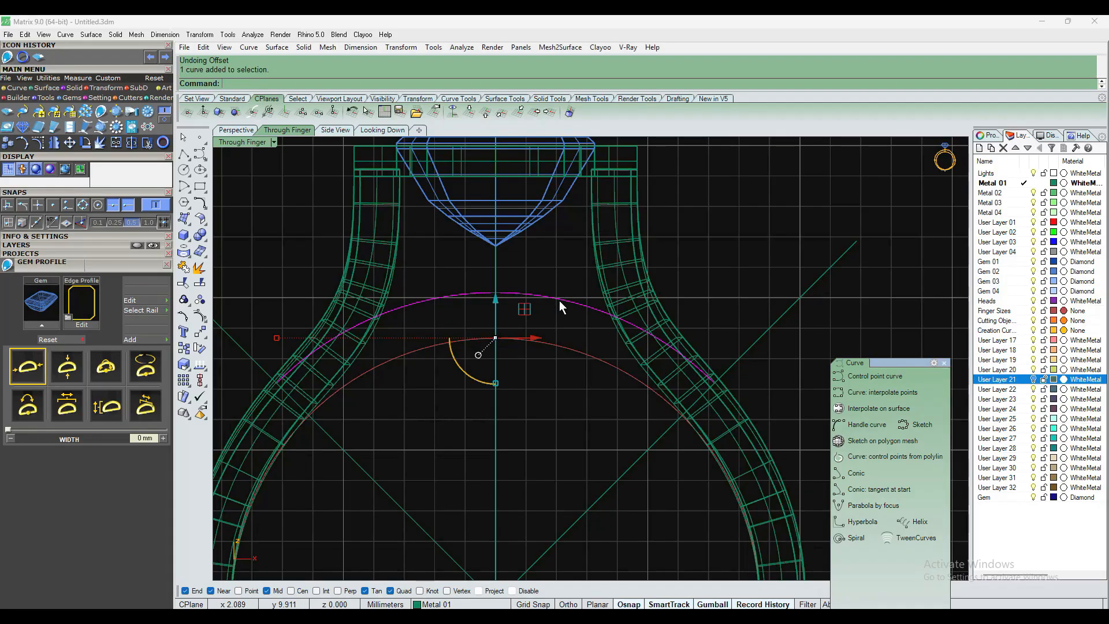
key("Return")
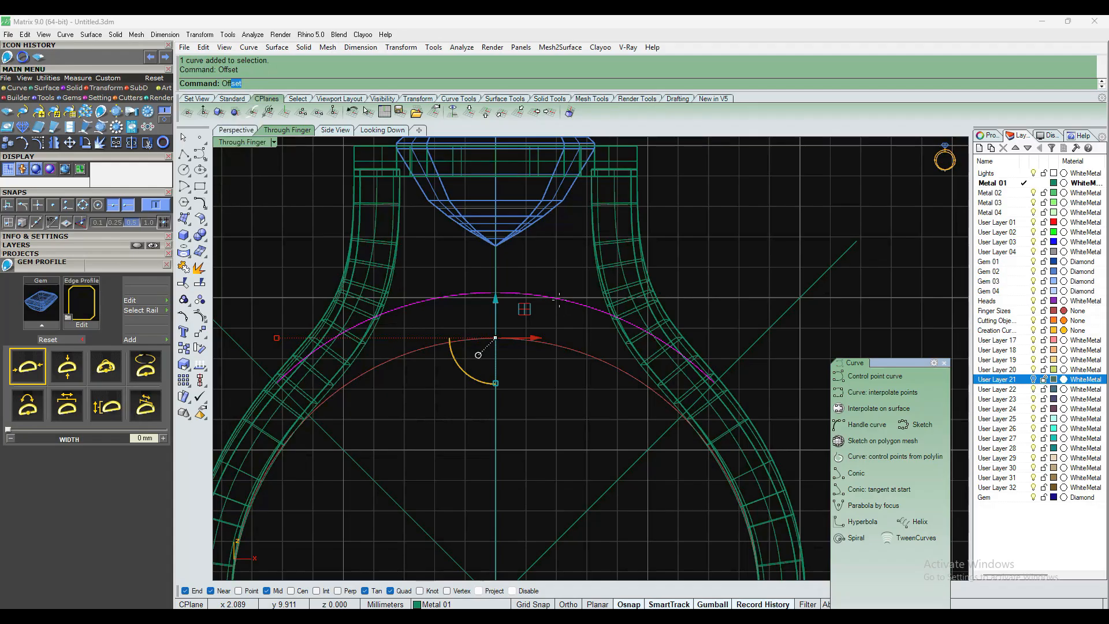
left_click(523, 323)
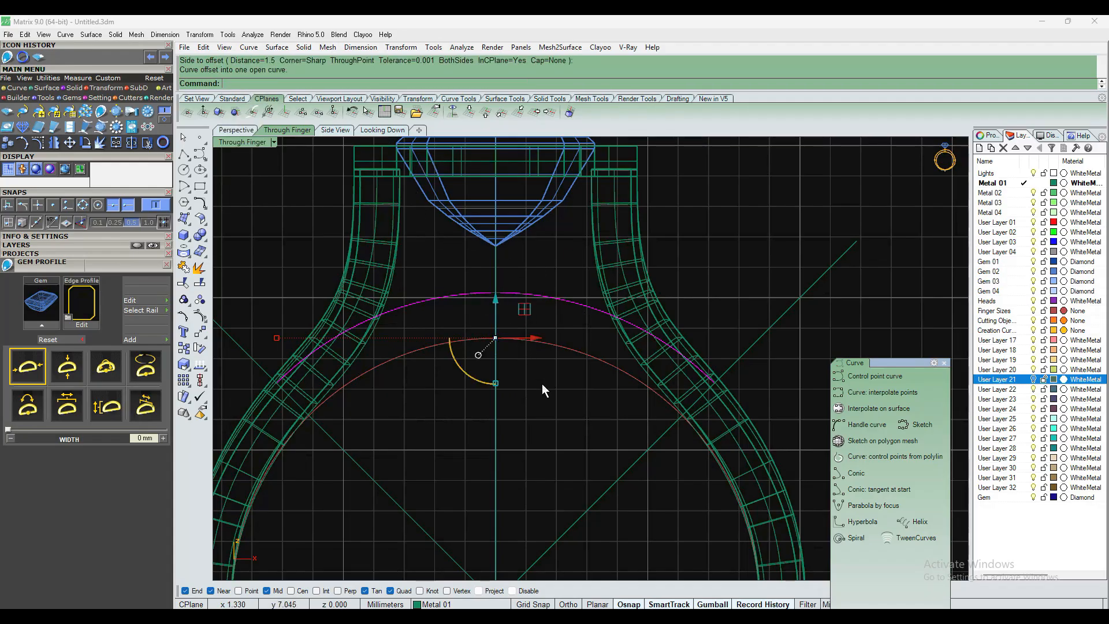
left_click(573, 348)
left_click(620, 377)
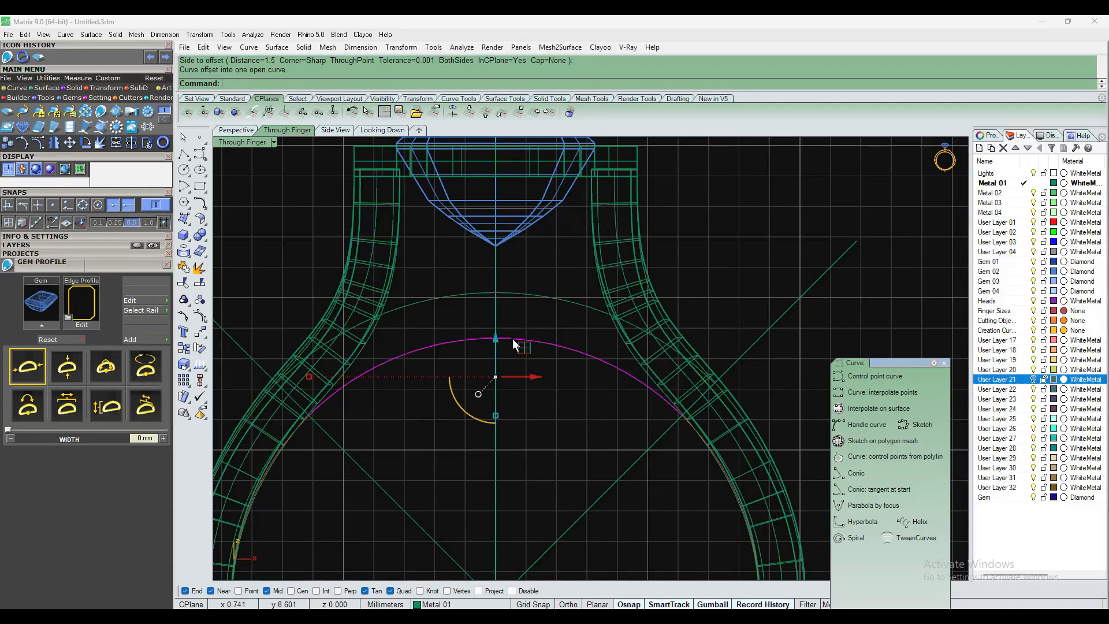
Set the perspective view's construction plane perpendicular to the offset arc at the arc's end between the split arms
scroll(519, 338, "down", 3)
scroll(527, 339, "up", 4)
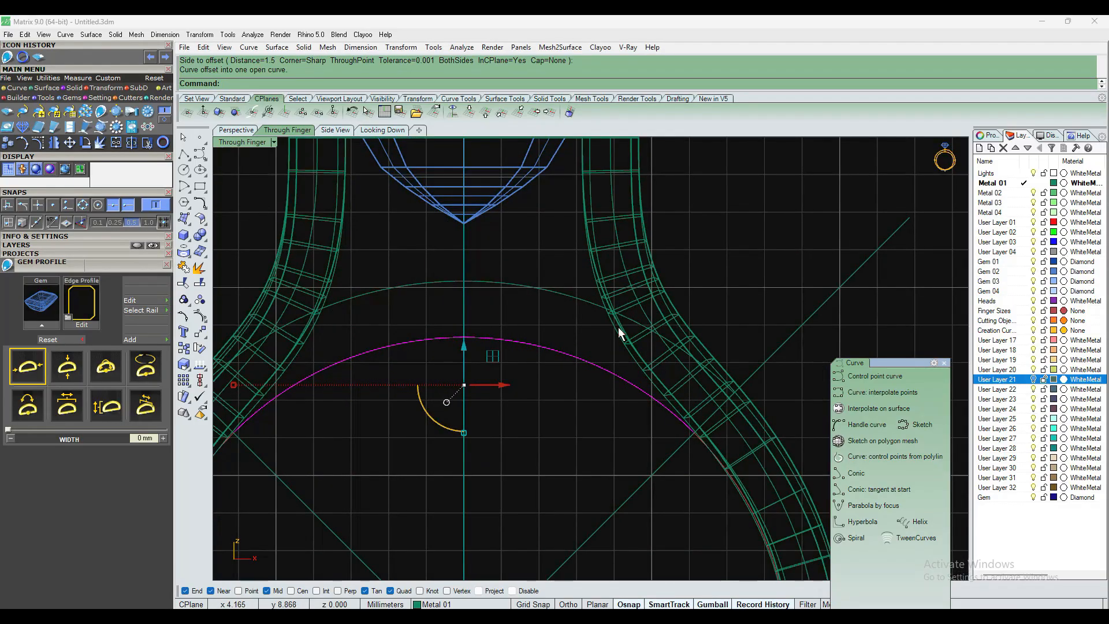
scroll(579, 352, "down", 3)
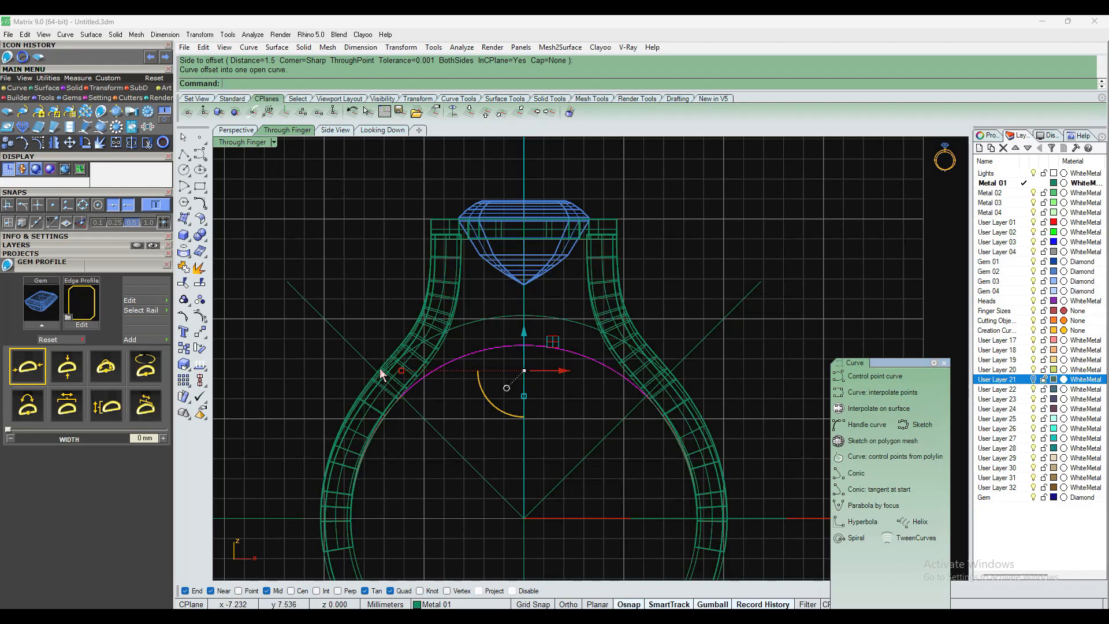
scroll(464, 345, "up", 3)
left_click(236, 129)
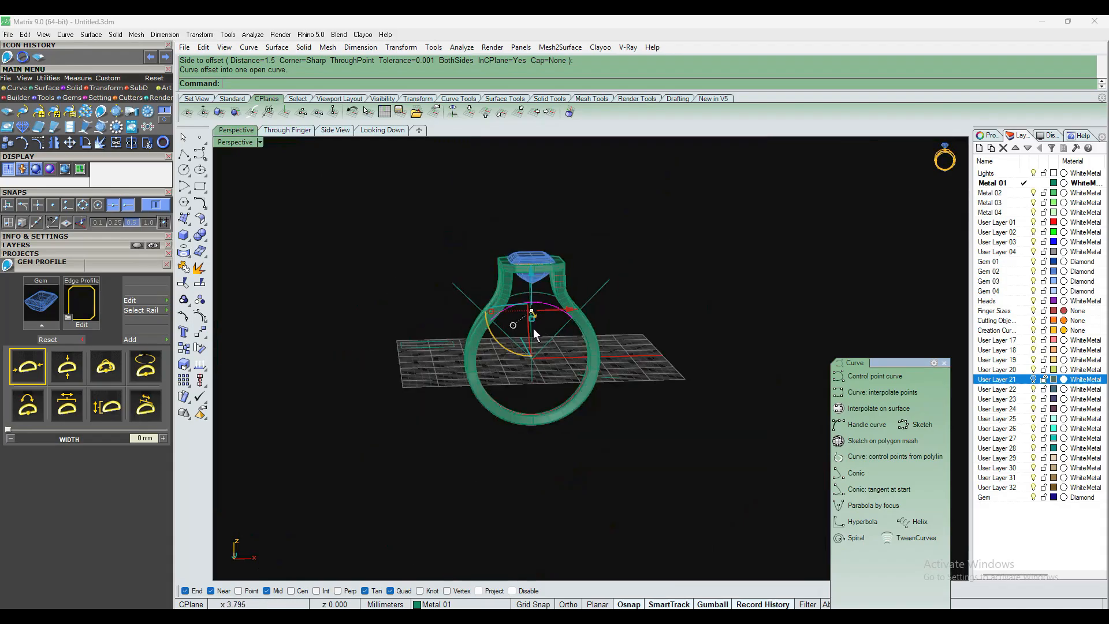
scroll(526, 314, "up", 5)
right_click_drag(641, 369, 539, 393)
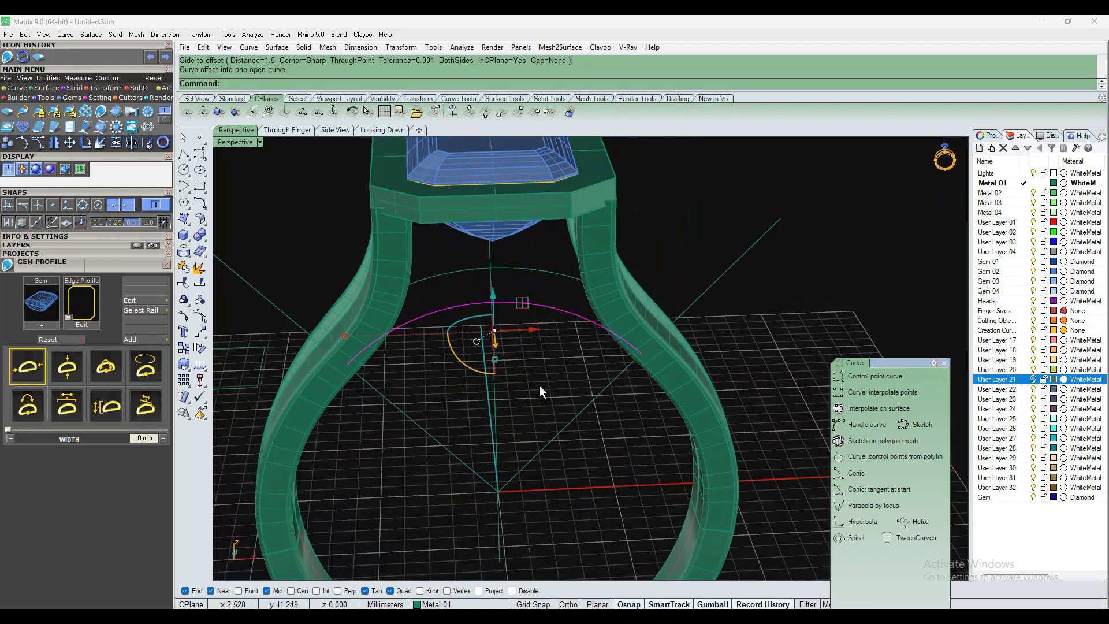
scroll(556, 304, "up", 4)
scroll(608, 414, "down", 3)
right_click_drag(616, 380, 571, 426)
scroll(611, 399, "up", 10)
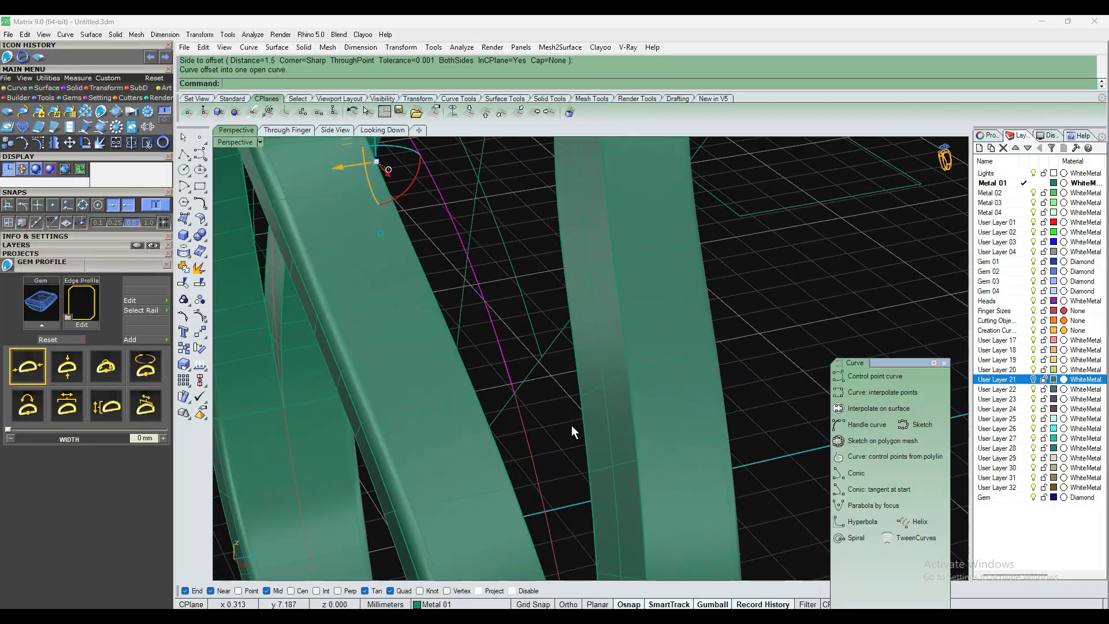
left_click(253, 113)
left_click(517, 396)
right_click_drag(561, 413, 545, 389)
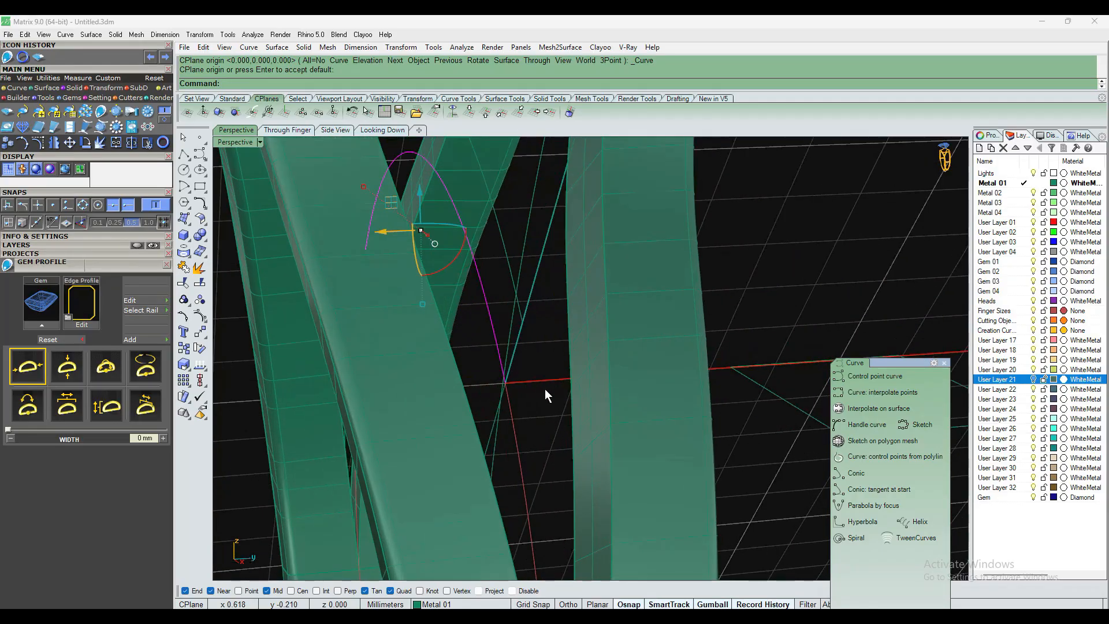
Draw a rectangle centred on the offset arc's end, wide enough to bridge the gap between the two arms
left_click(203, 189)
left_click(233, 194)
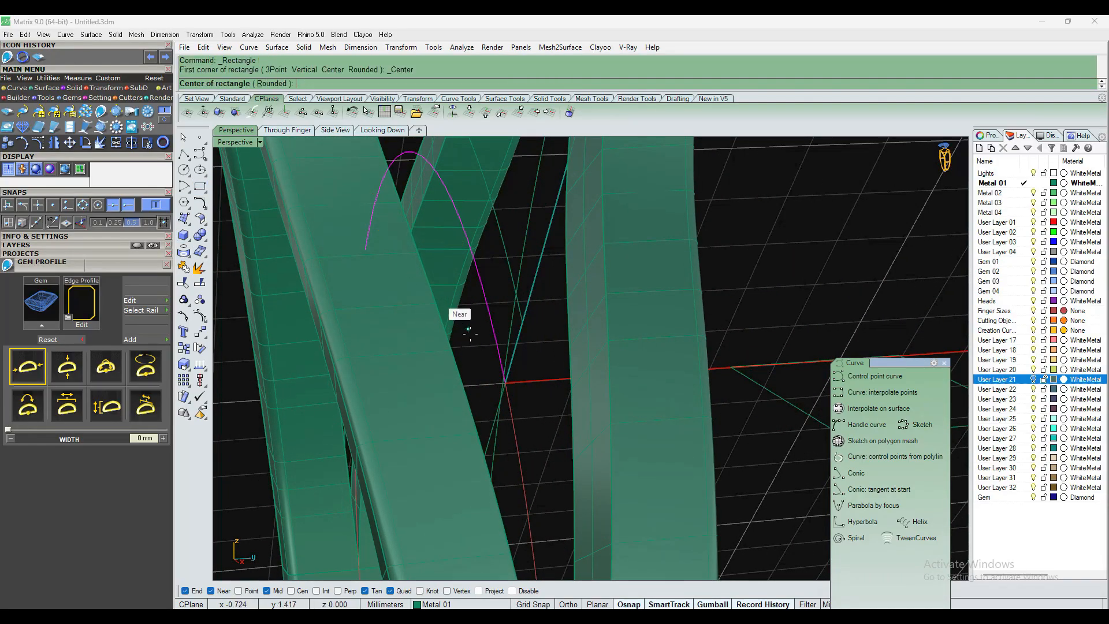
left_click(505, 383)
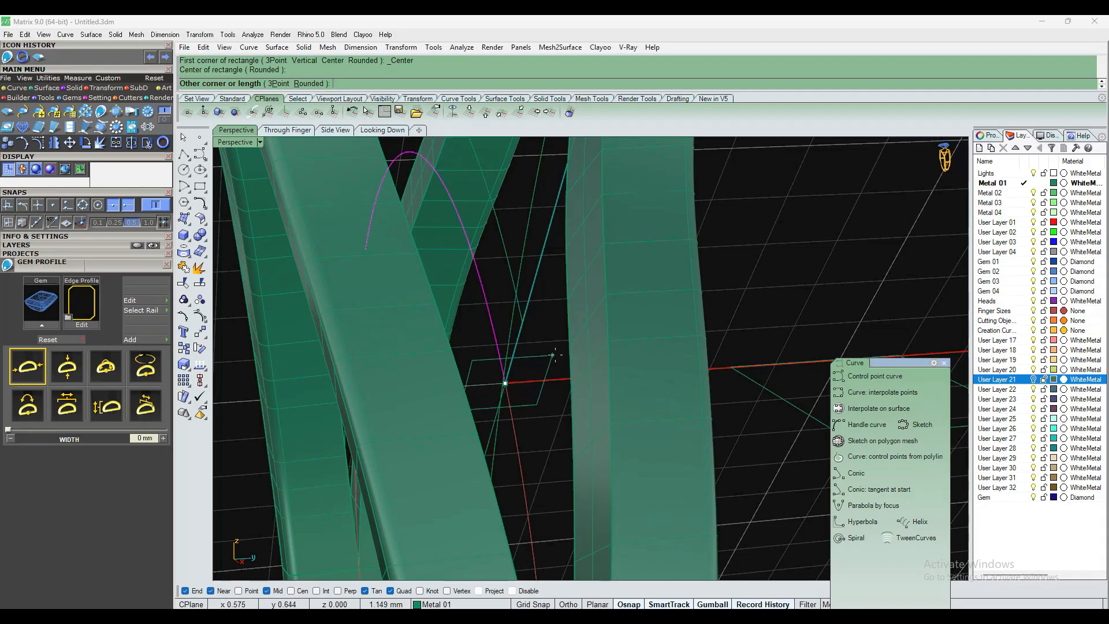
right_click_drag(574, 356, 802, 370)
right_click_drag(672, 365, 744, 321)
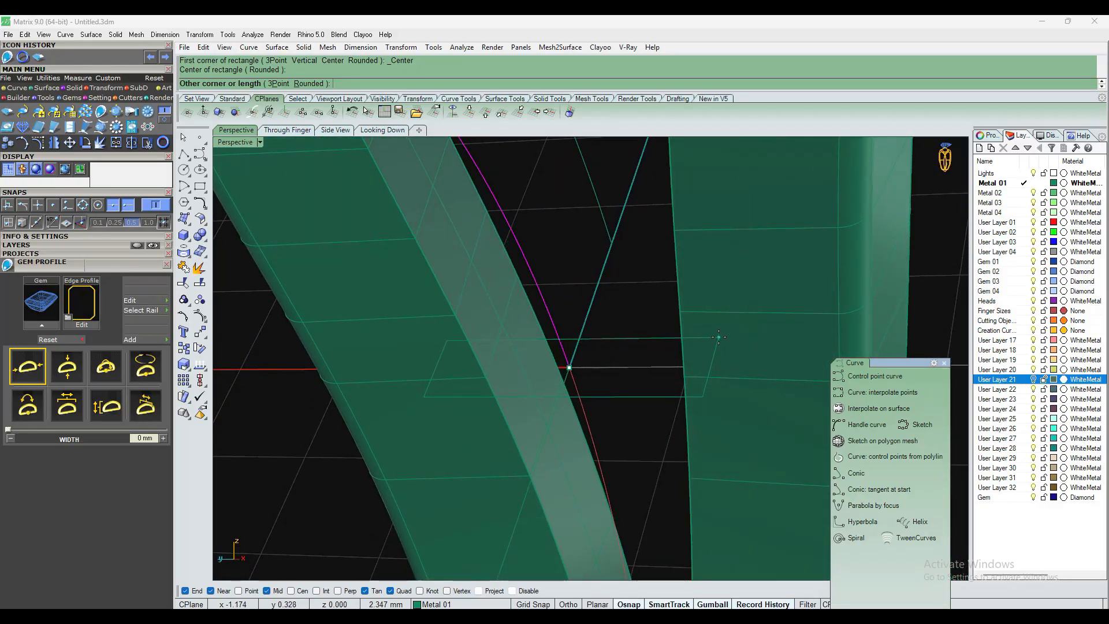
scroll(718, 335, "down", 8)
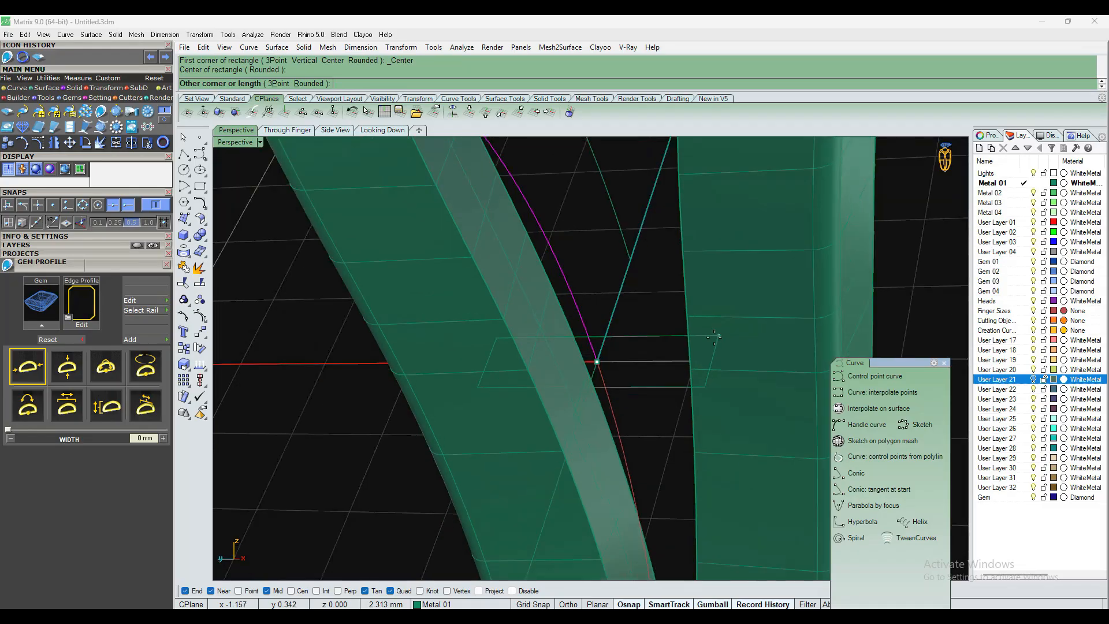
scroll(701, 358, "up", 5)
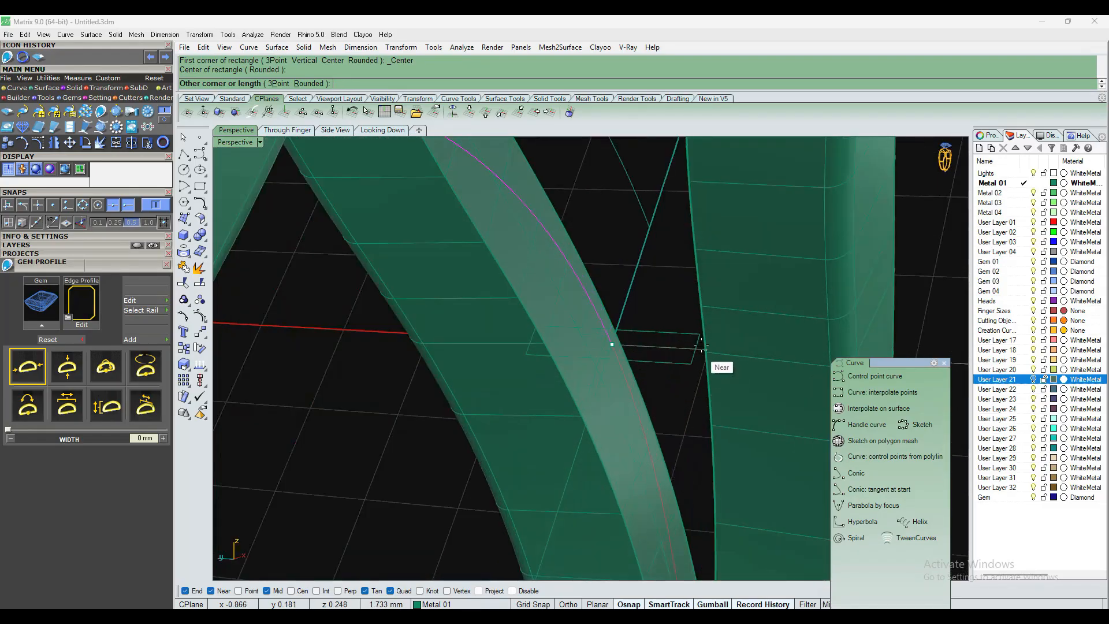
scroll(704, 321, "down", 2)
left_click(680, 317)
Move the rectangle so the midpoint of its inner long edge sits on the offset arc's end
scroll(589, 347, "up", 5)
scroll(589, 347, "up", 6)
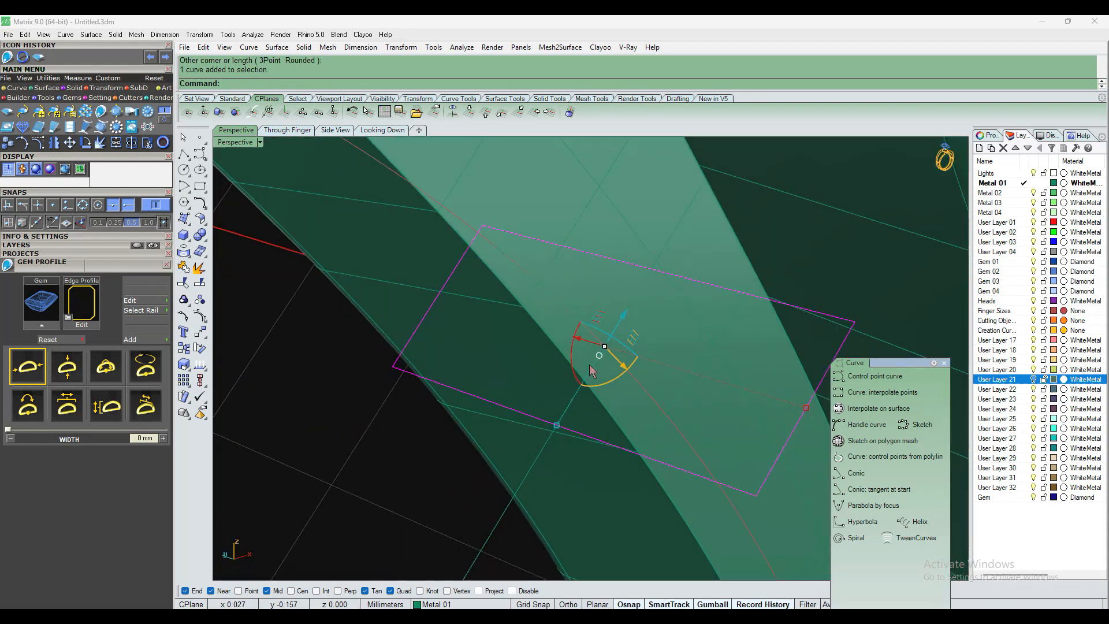
left_click(401, 48)
left_click(411, 58)
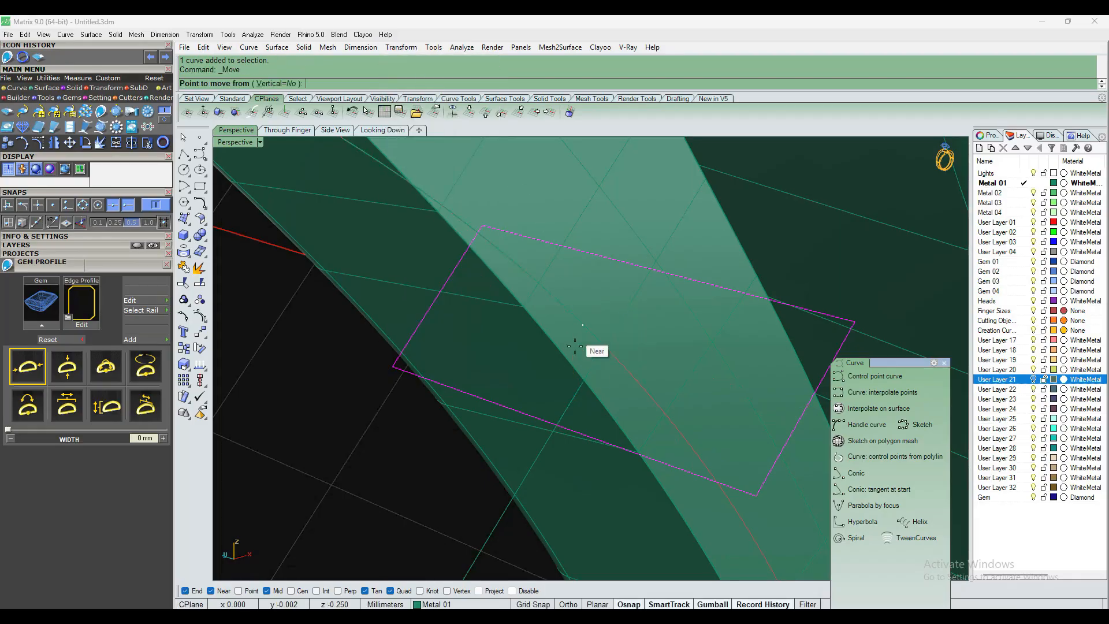
left_click(556, 423)
scroll(569, 427, "down", 4)
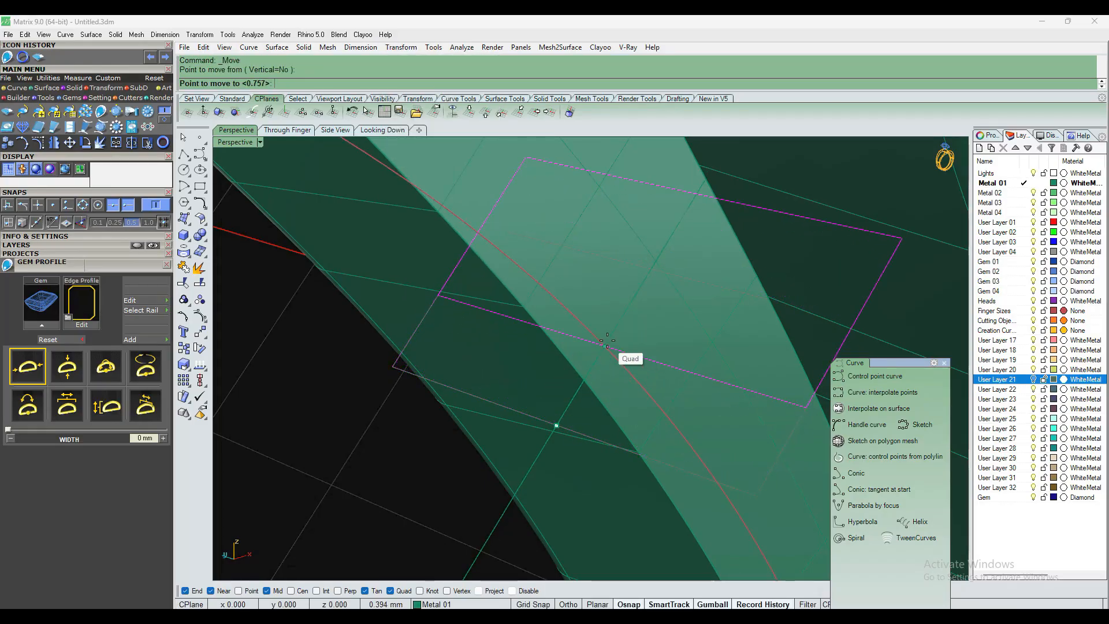
left_click(584, 343)
right_click_drag(583, 344, 690, 347)
right_click_drag(765, 324, 622, 376)
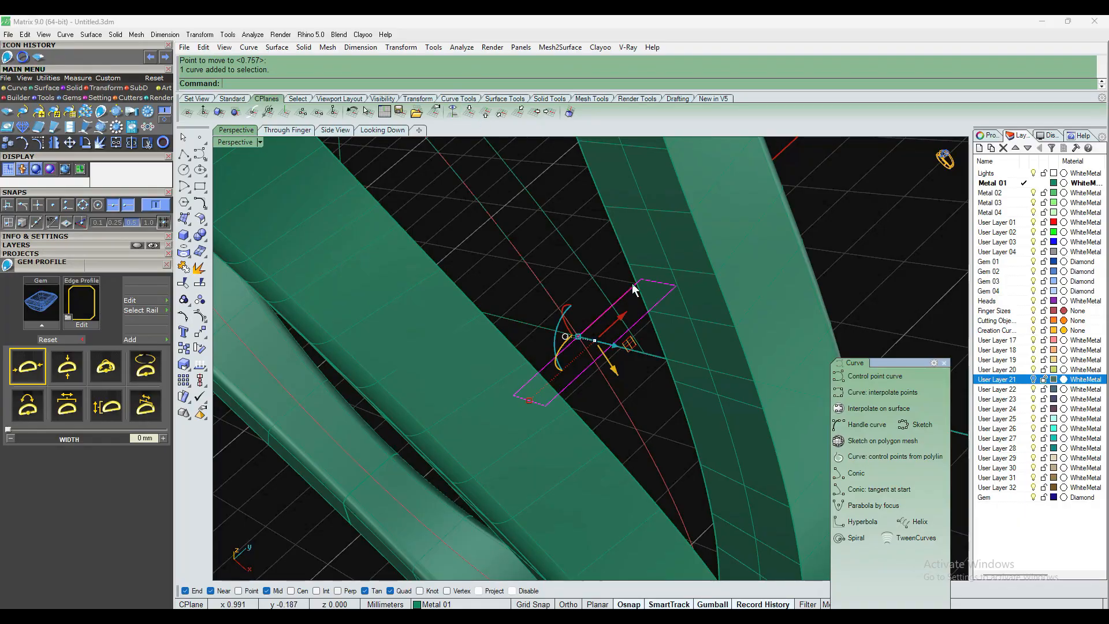
scroll(632, 284, "down", 12)
right_click_drag(589, 323, 655, 309)
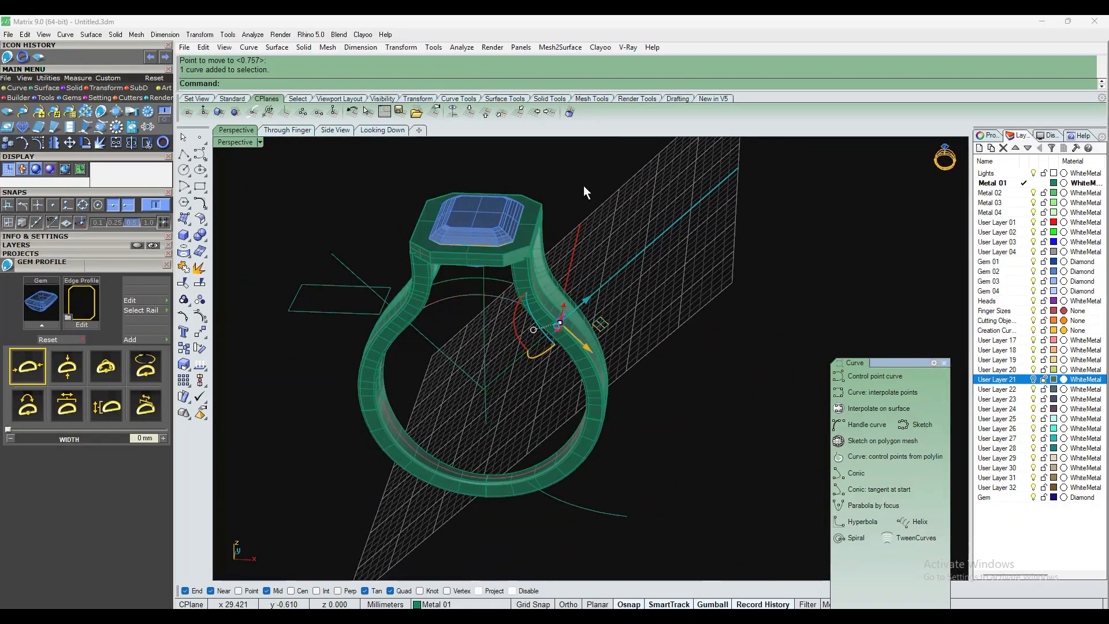
Reset the perspective view's construction plane to World Top
left_click(470, 113)
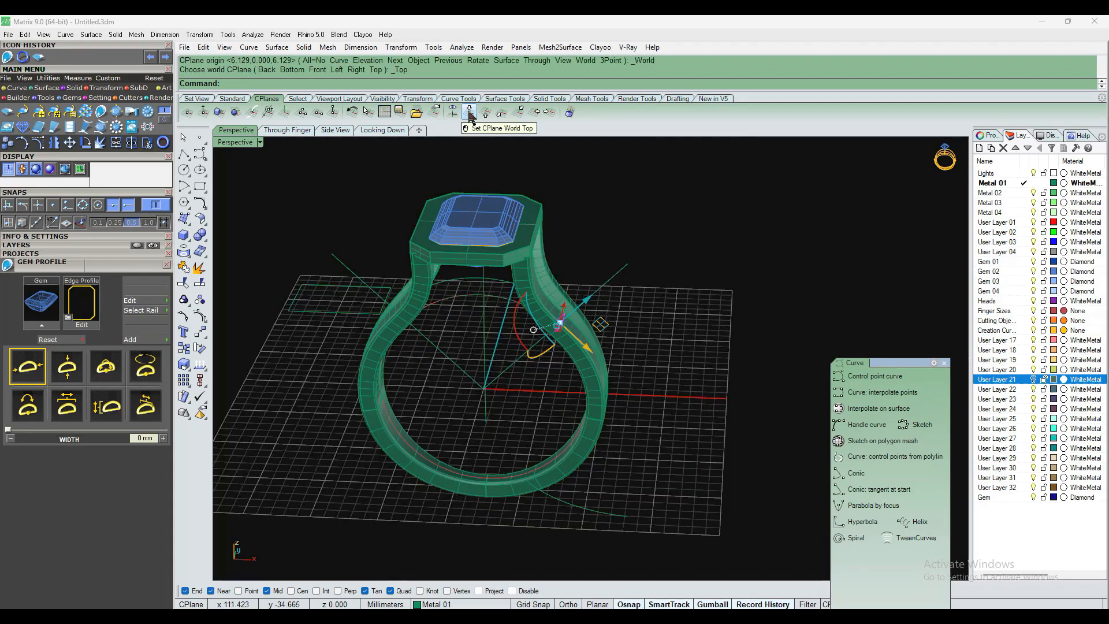
right_click_drag(664, 314, 680, 255)
scroll(580, 310, "up", 4)
Rotate a copy of the rectangle about the origin in the Through Finger view, from one diagonal guide line's end to the other's
left_click(296, 130)
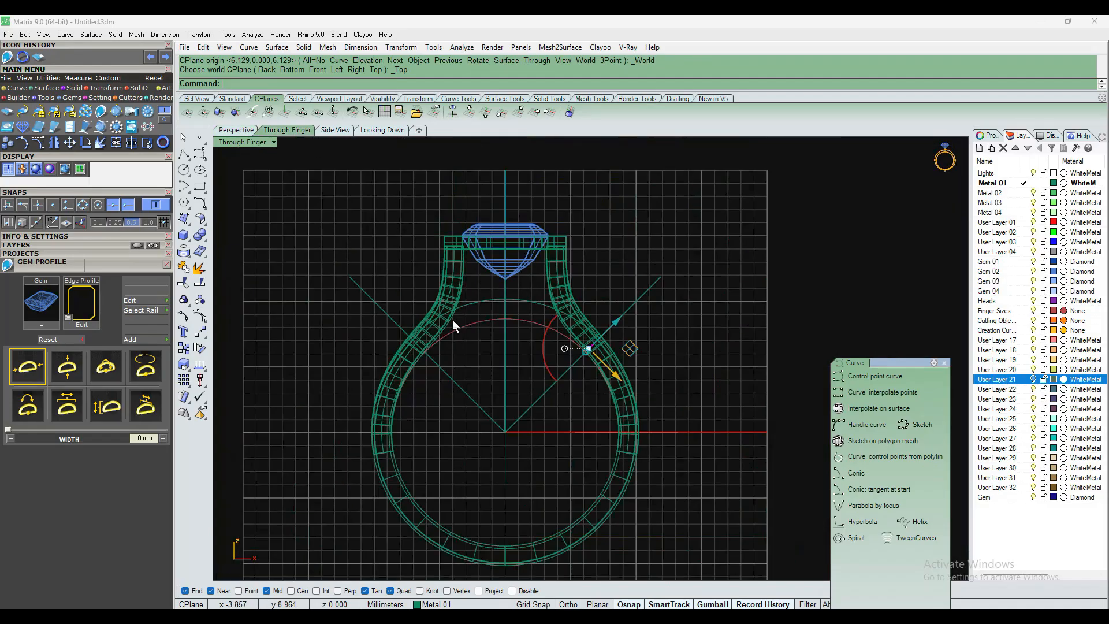
scroll(535, 405, "up", 3)
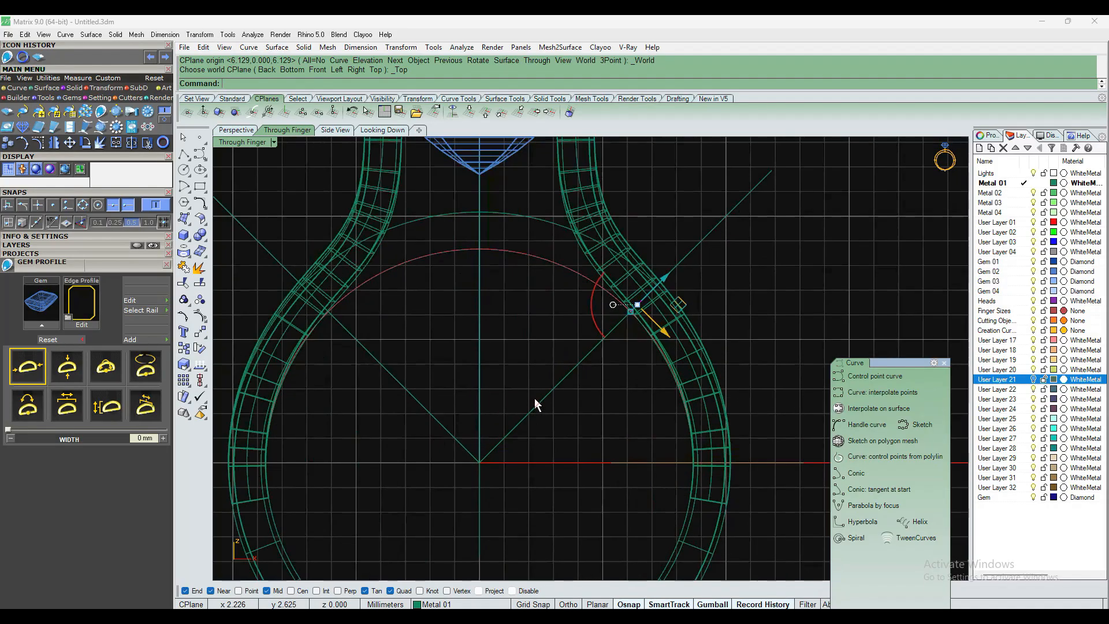
left_click(403, 51)
left_click(411, 88)
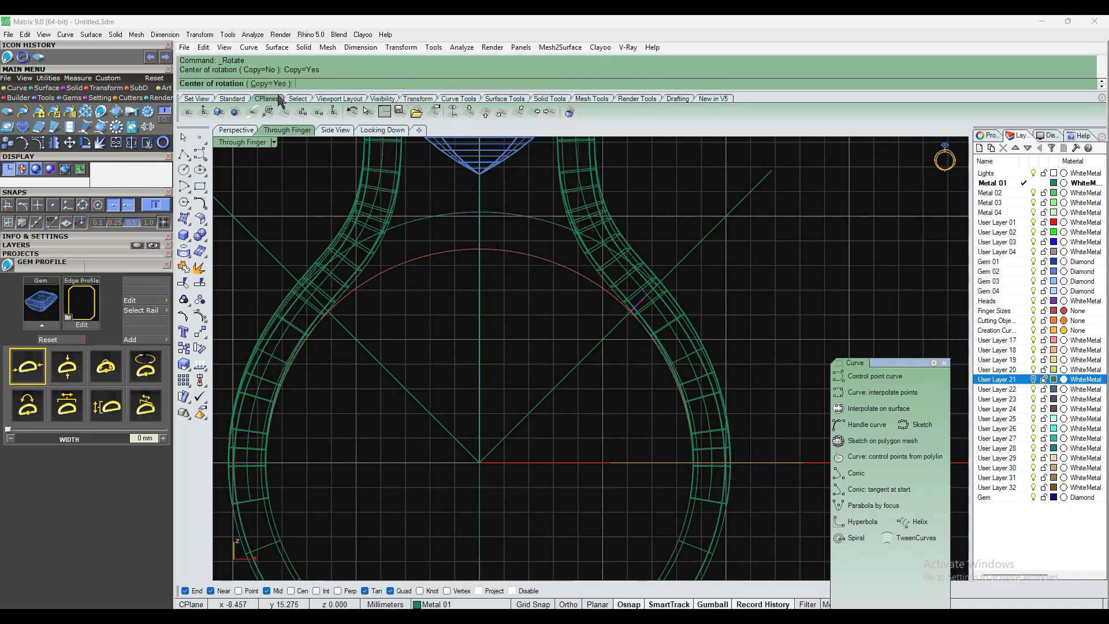
type("0")
key("Return")
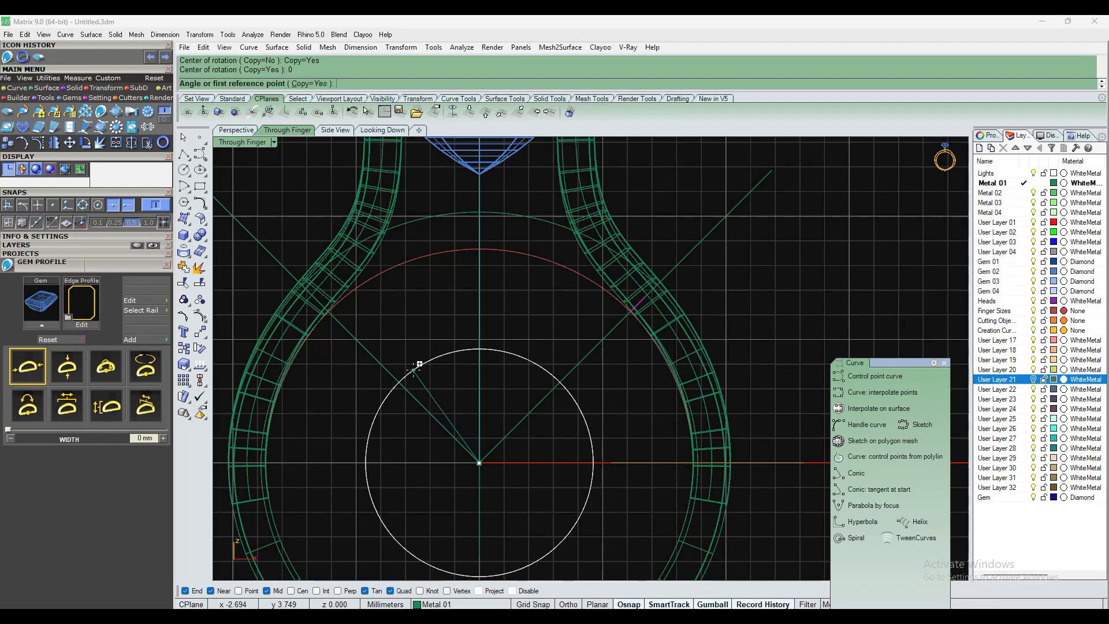
left_click(772, 169)
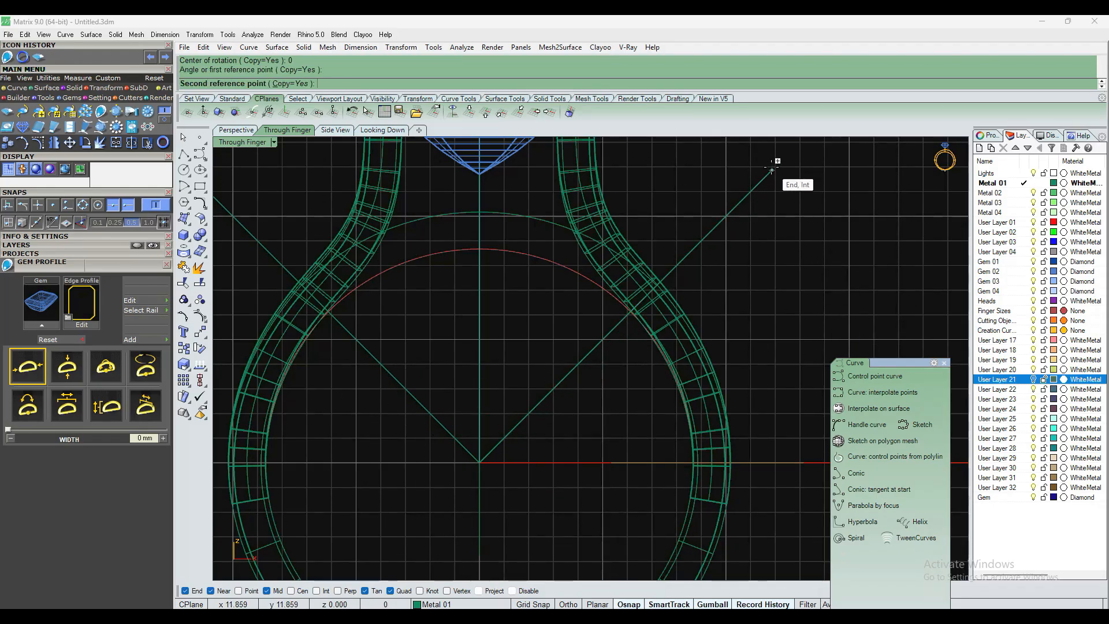
scroll(774, 172, "down", 4)
left_click(389, 185)
key("Return")
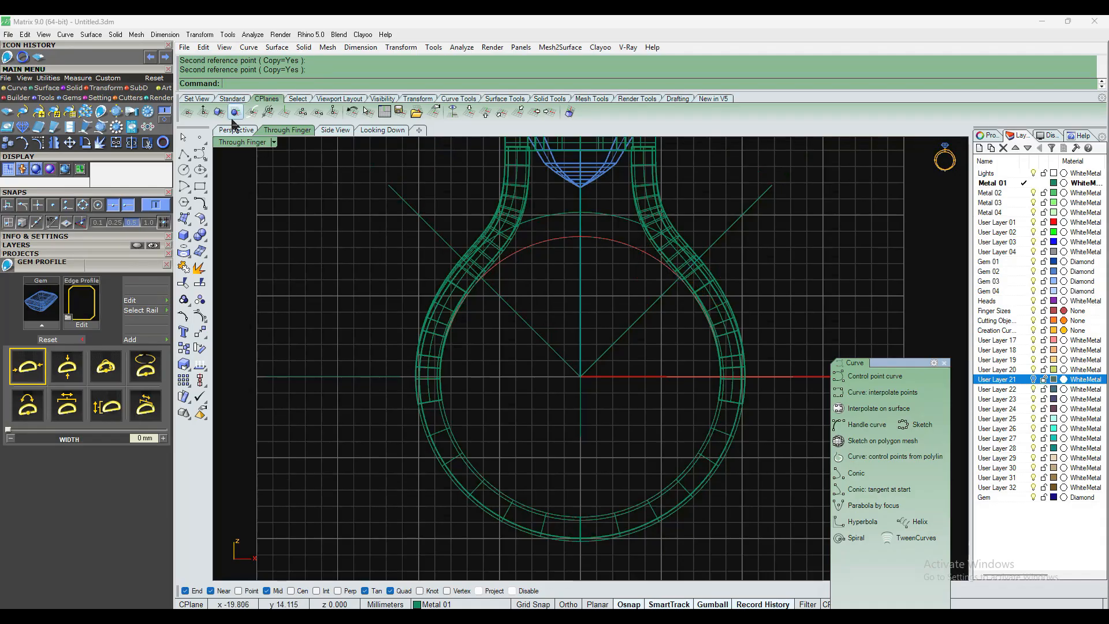
Select the rectangle profile at the offset arc's end and shift it slightly outward from the finger hole by a numeric gumball distance
left_click(234, 131)
right_click_drag(508, 240, 428, 307)
scroll(608, 299, "up", 4)
right_click_drag(608, 298, 776, 288)
scroll(528, 424, "up", 2)
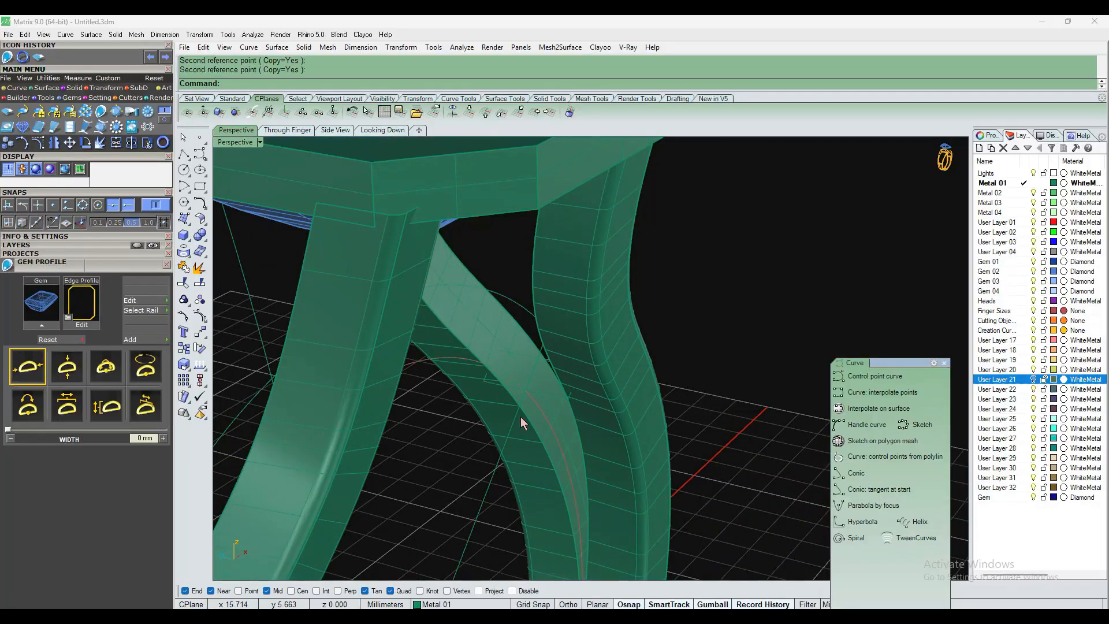
scroll(525, 393, "up", 3)
mouse_move(523, 392)
right_mouse_down()
mouse_move(562, 380)
mouse_move(542, 385)
right_mouse_up()
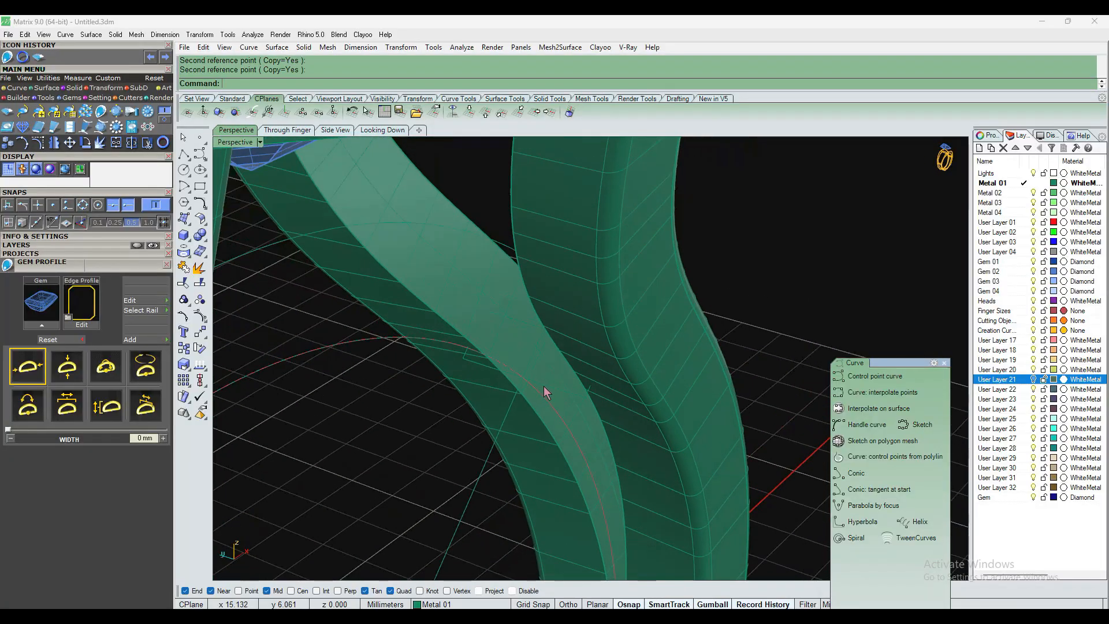
right_click_drag(557, 347, 599, 392)
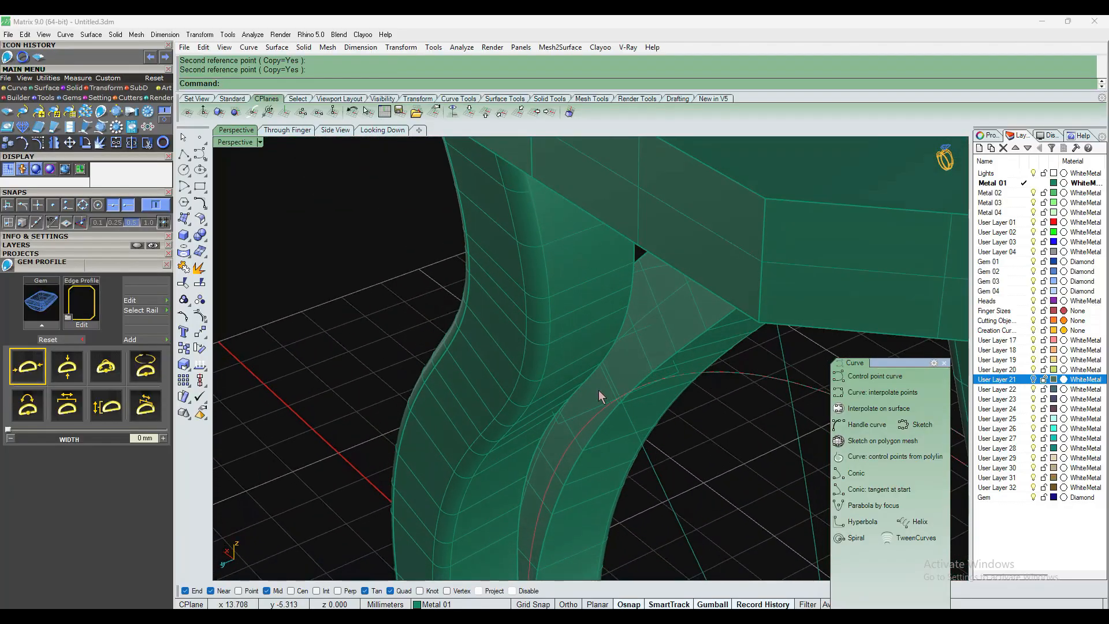
scroll(599, 390, "up", 3)
left_click(570, 425)
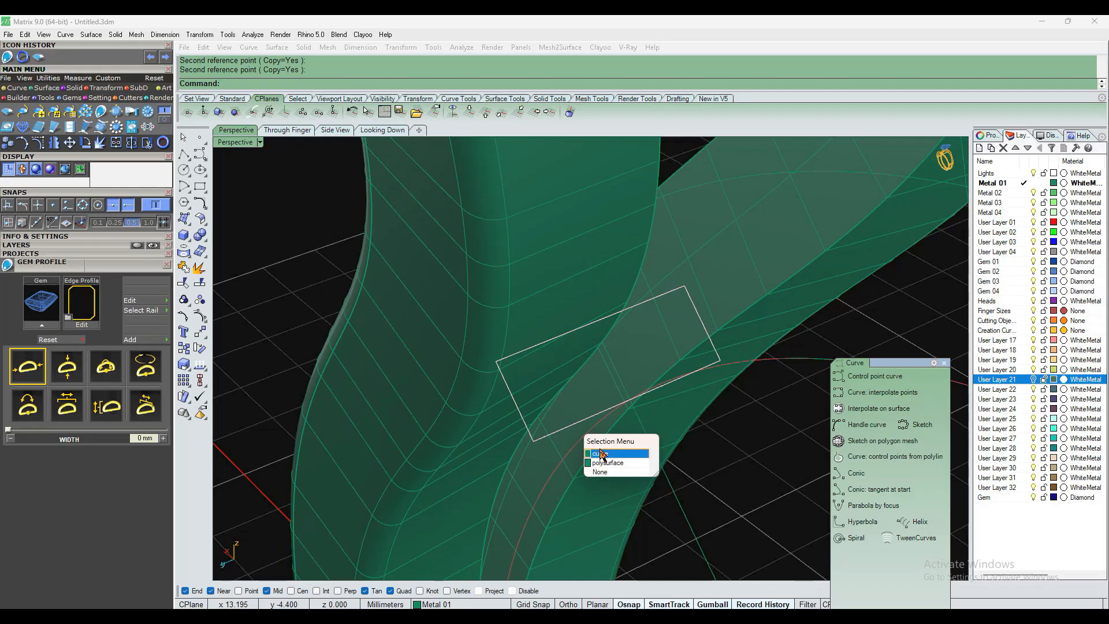
right_click_drag(729, 438, 667, 365)
left_click(666, 363)
left_click(704, 387)
right_click_drag(597, 306, 603, 323)
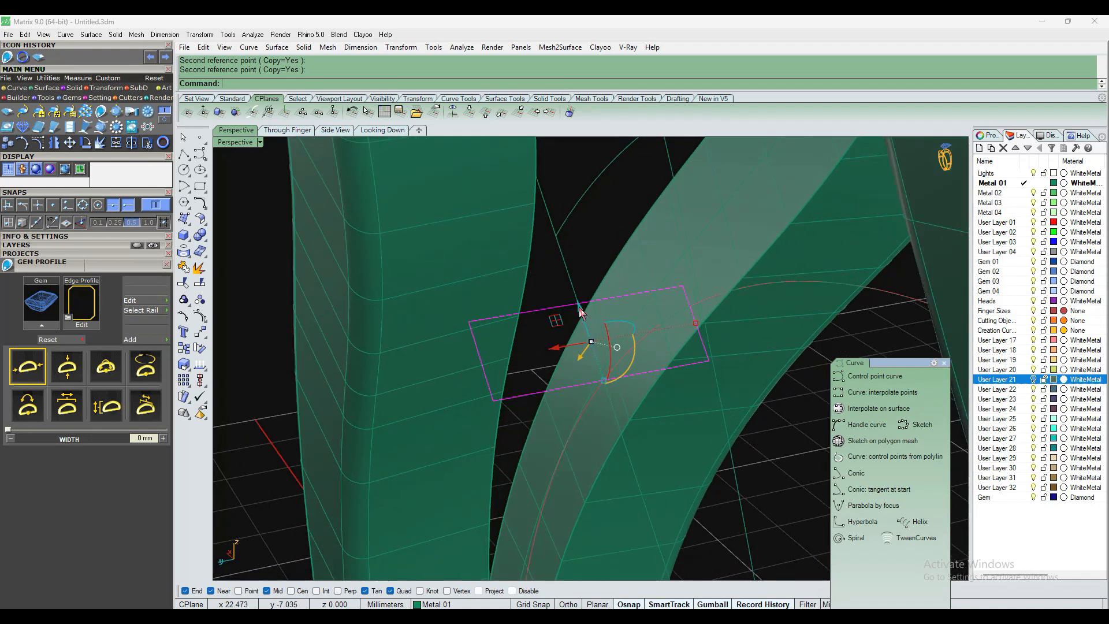
left_click_drag(579, 308, 579, 308)
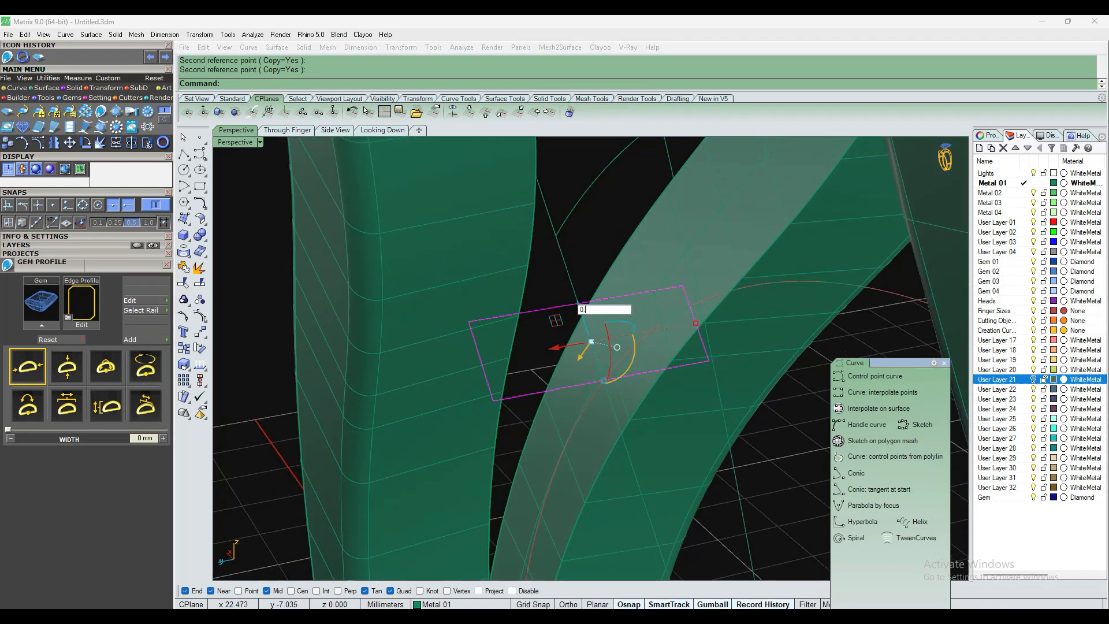
key("Return")
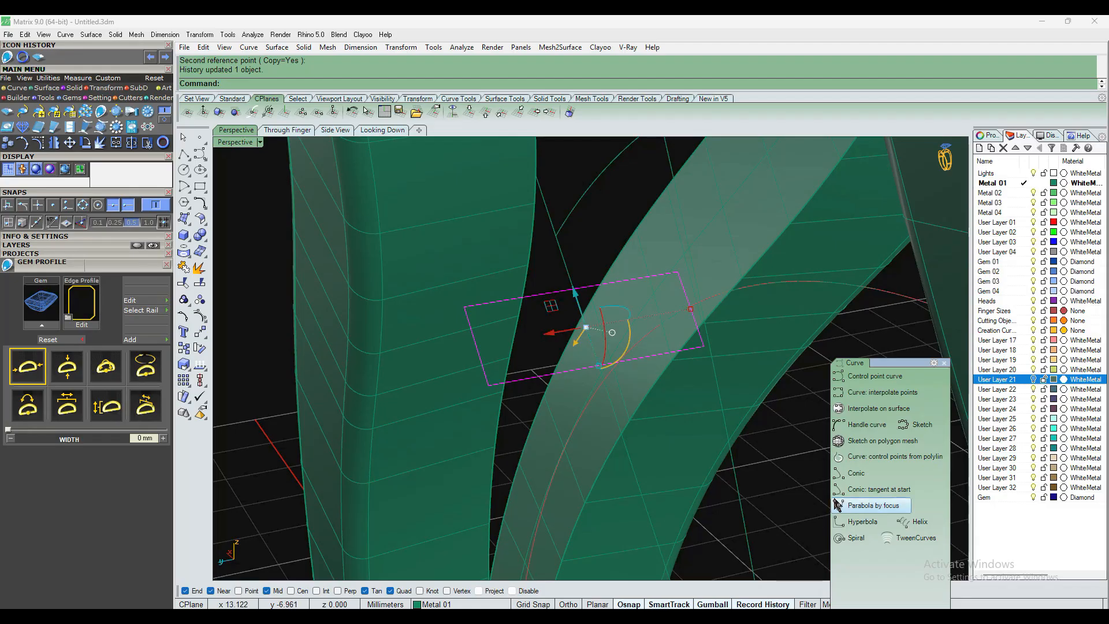
Nudge the selected rectangle profile a little further outward with the gumball
right_click_drag(764, 430, 575, 384)
left_click_drag(579, 304, 578, 297)
right_click_drag(758, 418, 493, 344)
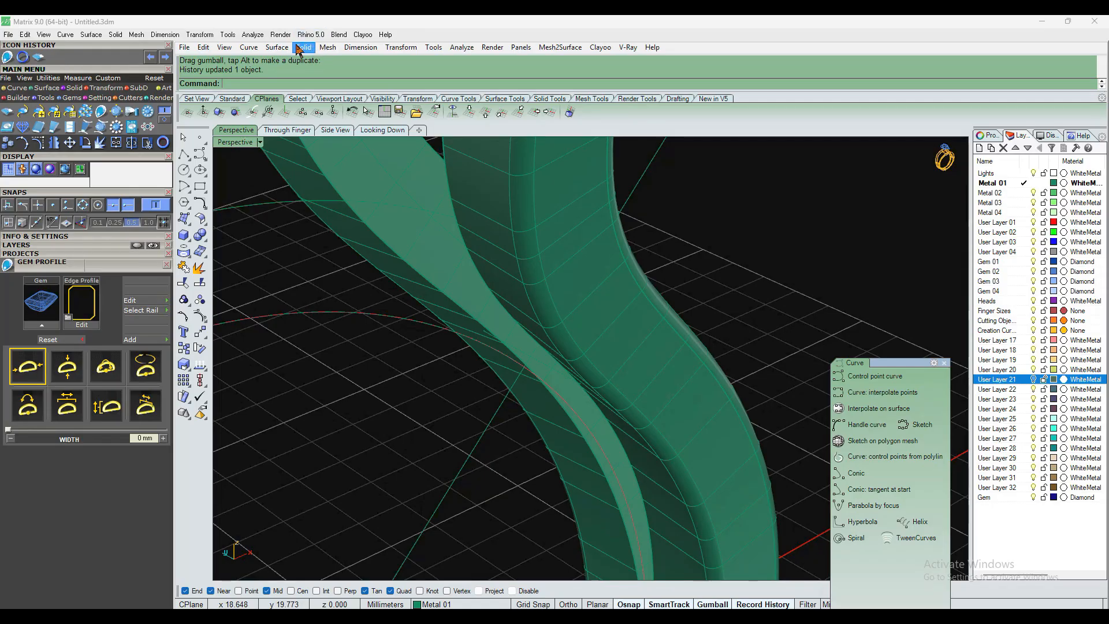
Start a one-rail sweep with the offset arc as the rail and the rectangles at both its ends as cross sections
left_click(276, 47)
left_click(304, 91)
mouse_move(443, 345)
right_mouse_down()
mouse_move(494, 425)
mouse_move(442, 346)
right_mouse_up()
left_click(442, 345)
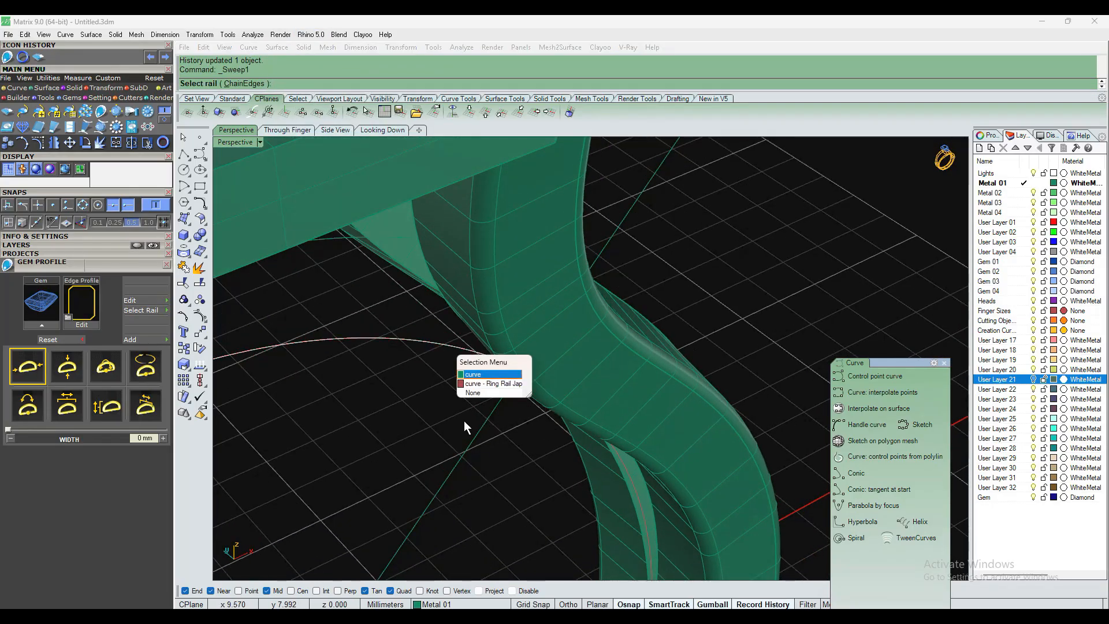
left_click(483, 375)
scroll(588, 317, "down", 5)
mouse_move(588, 316)
right_mouse_down()
mouse_move(531, 317)
mouse_move(557, 348)
mouse_move(608, 325)
right_mouse_up()
scroll(557, 348, "up", 4)
left_click(595, 307)
scroll(636, 245, "down", 7)
right_click_drag(636, 246, 463, 324)
scroll(376, 199, "up", 5)
right_click_drag(377, 199, 365, 223)
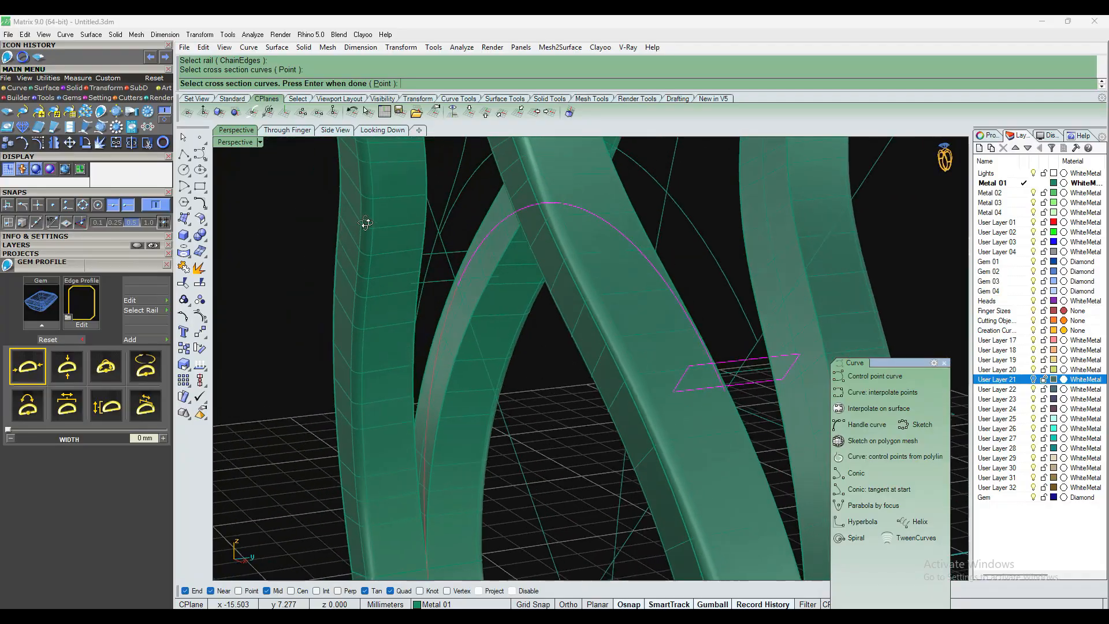
left_click(452, 253)
Create the bridge sweep with the Freeform style and the Do not simplify option
scroll(396, 289, "down", 5)
right_click_drag(396, 311, 608, 336)
right_click(608, 336)
key("Return")
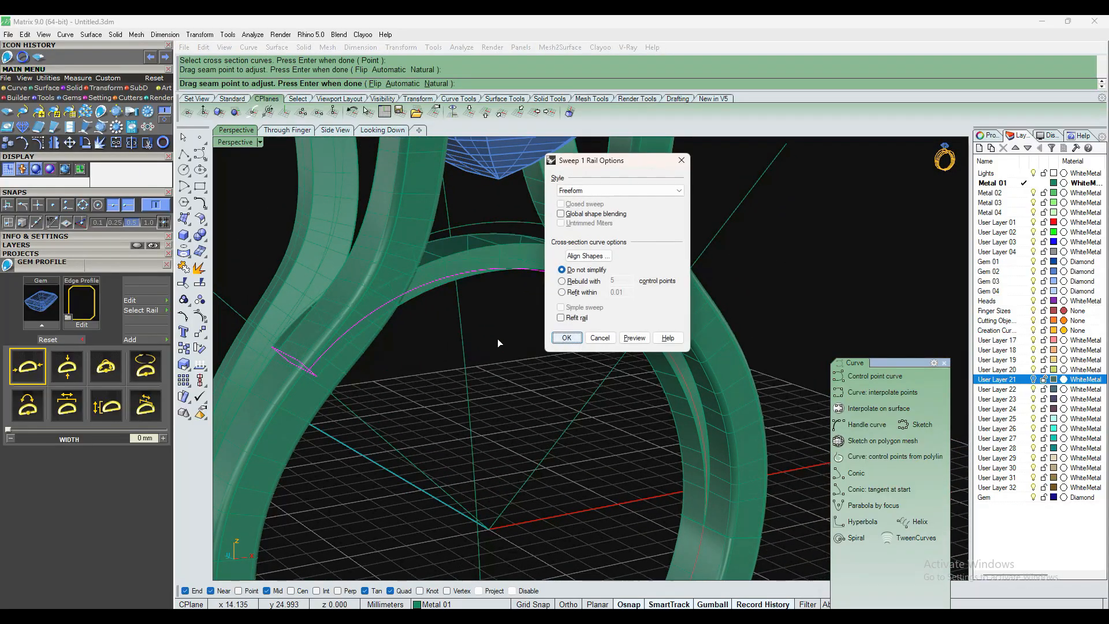
left_click(566, 338)
scroll(545, 292, "down", 5)
right_click_drag(545, 292, 597, 306)
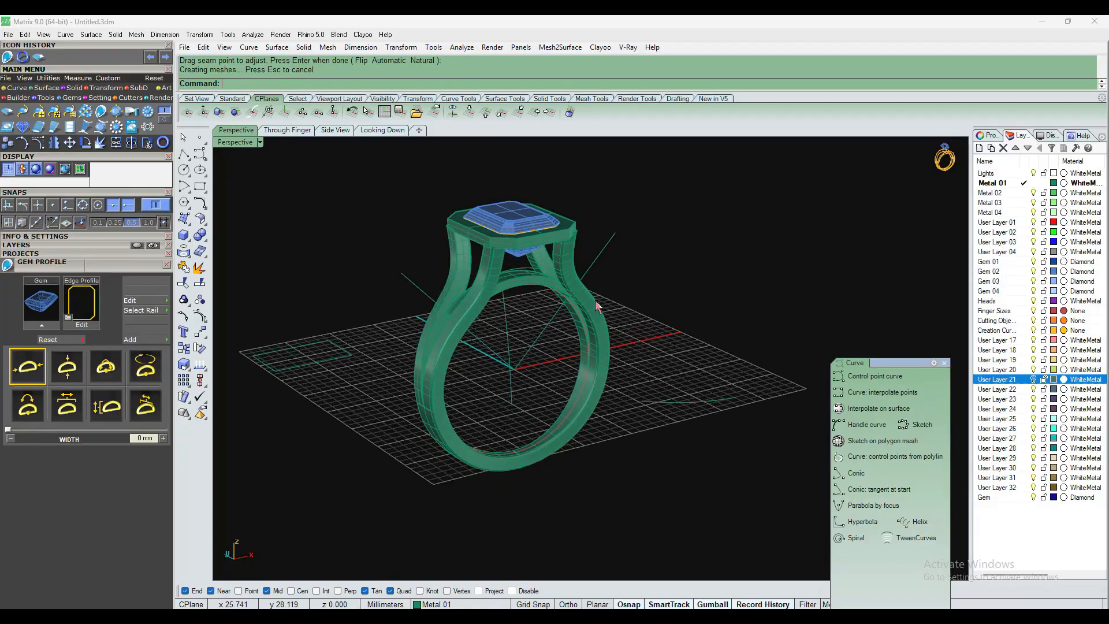
scroll(580, 359, "up", 3)
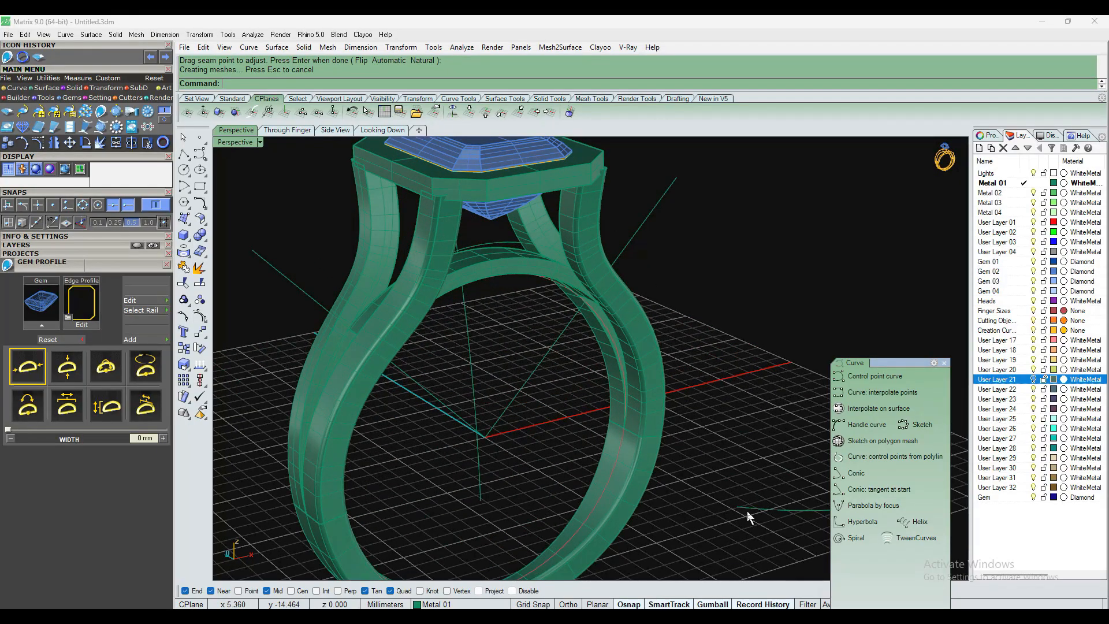
Switch to the browser's reference image and examine the bridge shape and ring dimensions in the front and side views
key("alt+Tab")
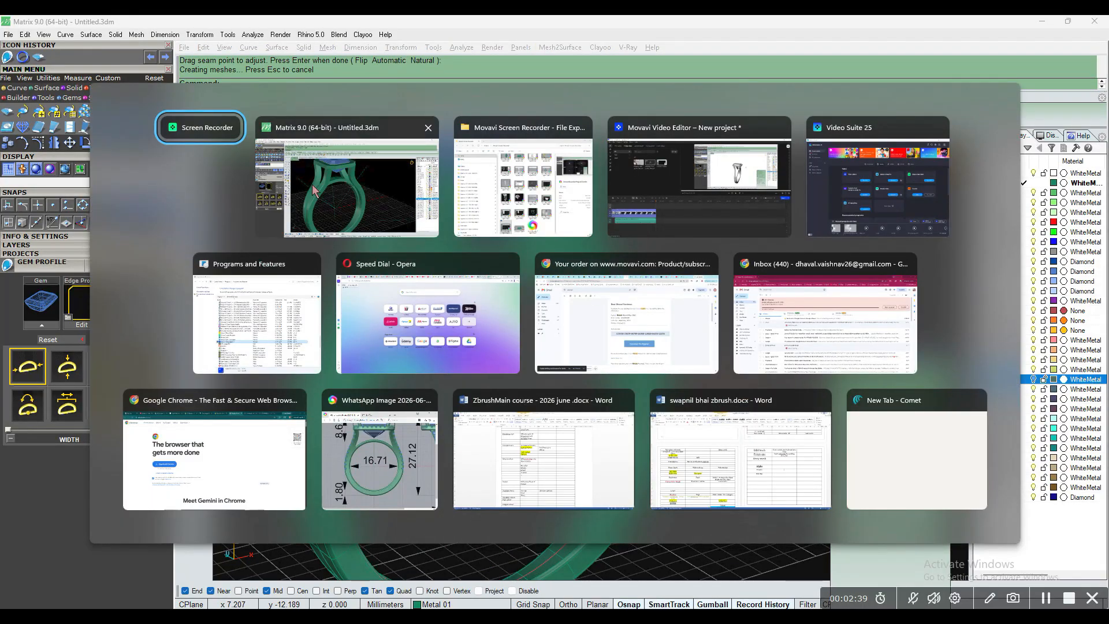
left_click(389, 514)
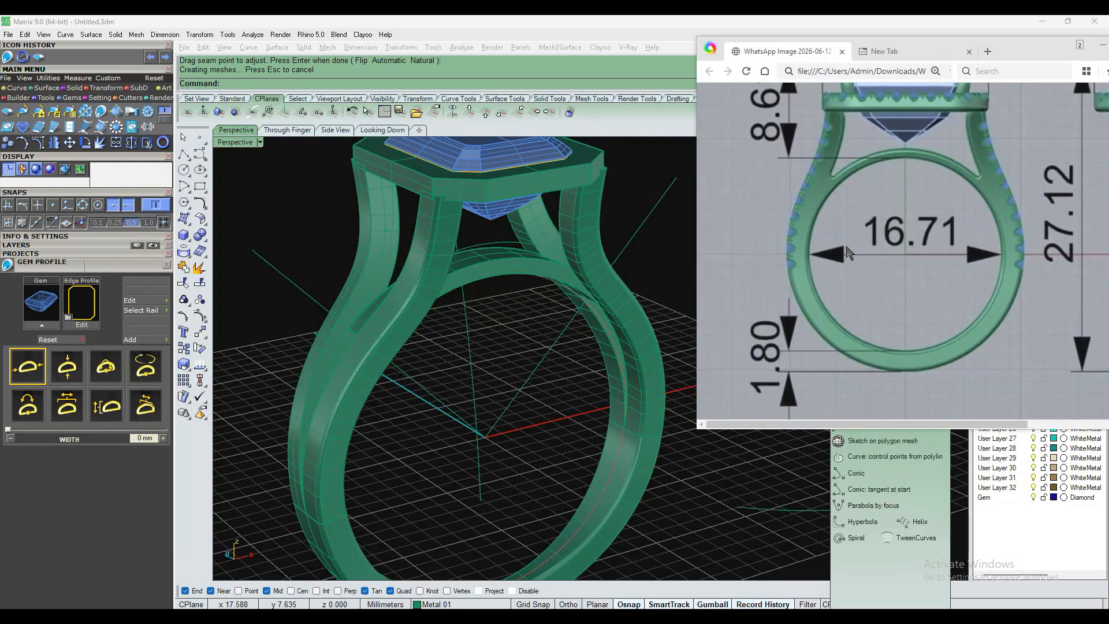
left_click_drag(1021, 39, 681, 51)
scroll(588, 280, "down", 1)
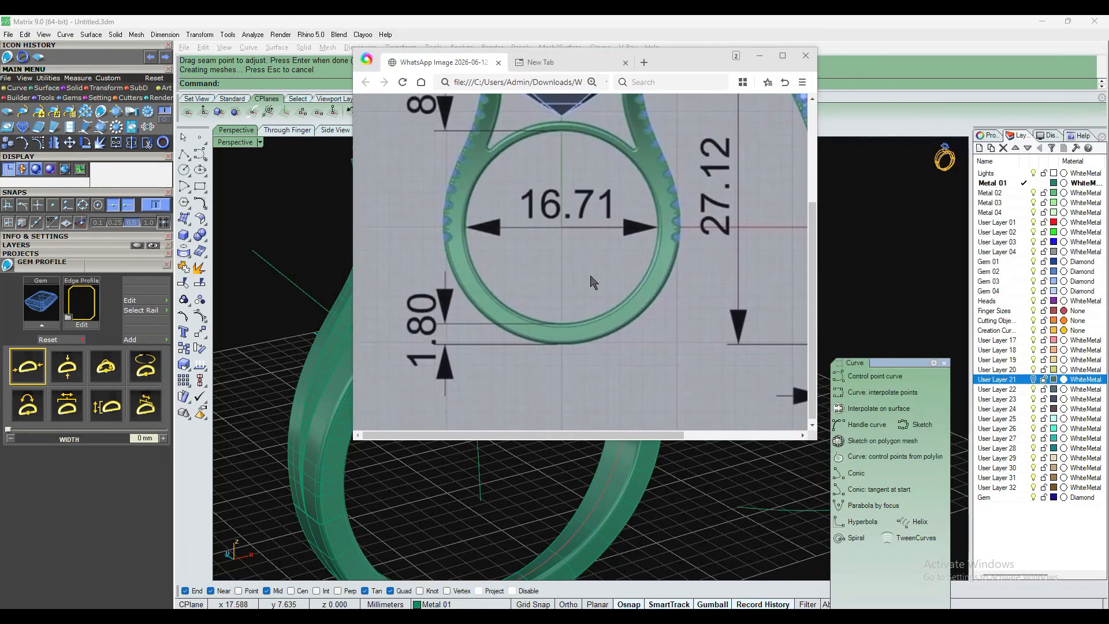
left_click_drag(587, 436, 736, 424)
scroll(718, 270, "up", 3)
scroll(716, 260, "down", 3)
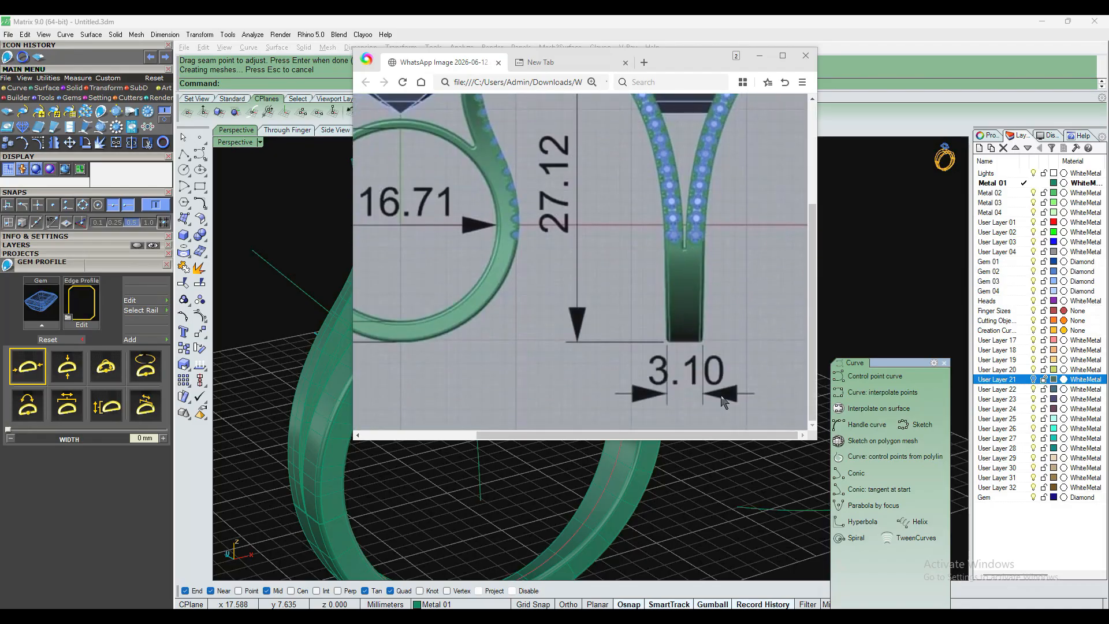
scroll(698, 341, "up", 4)
scroll(673, 300, "down", 3)
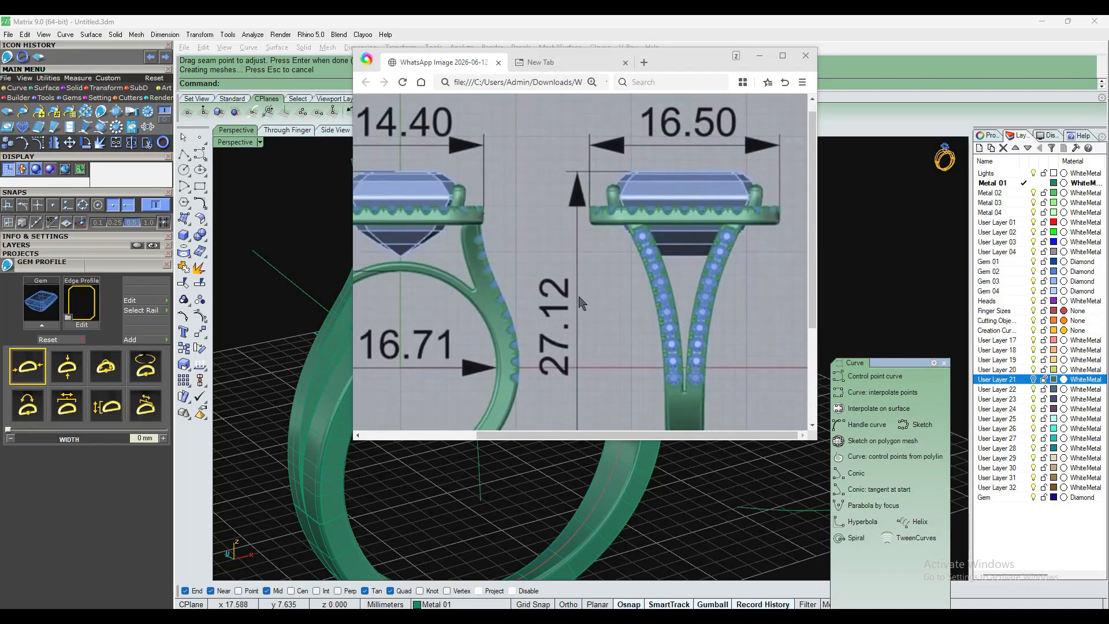
left_click_drag(616, 436, 512, 436)
scroll(471, 152, "up", 3)
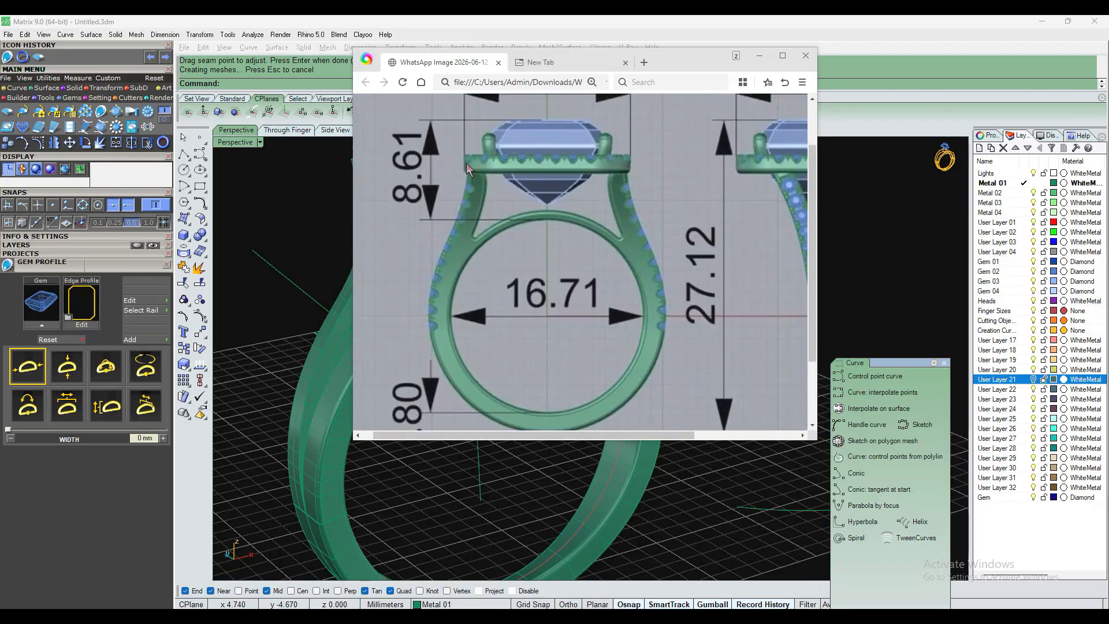
left_click(757, 53)
Delete the swept bridge between the split arms
scroll(617, 335, "down", 5)
right_click_drag(617, 336, 656, 303)
scroll(656, 302, "up", 8)
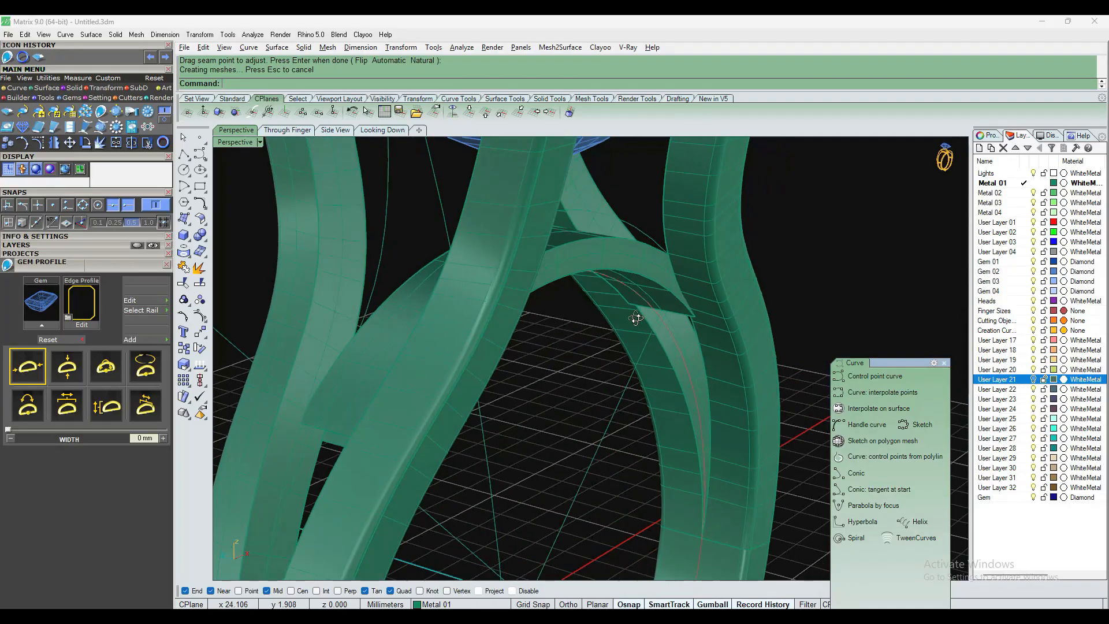
left_click(588, 273)
key("Delete")
Narrow the rectangular bridge profile at the arm end symmetrically to about 0.67 mm wide in the side view
right_click_drag(574, 292, 668, 299)
left_click(677, 283)
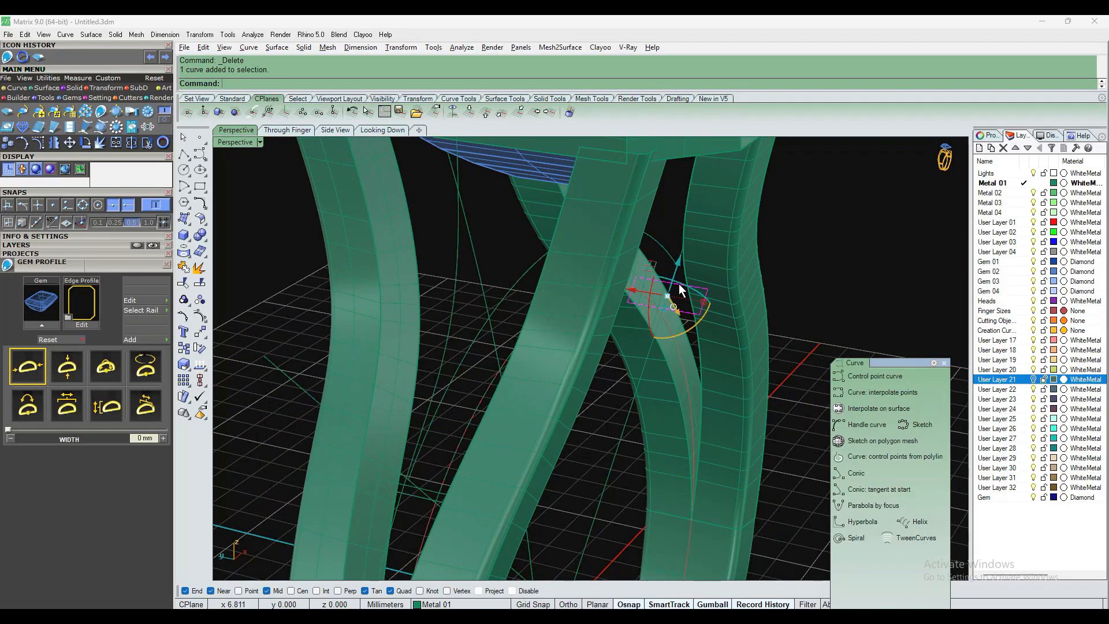
scroll(733, 382, "up", 4)
right_click_drag(733, 382, 683, 322)
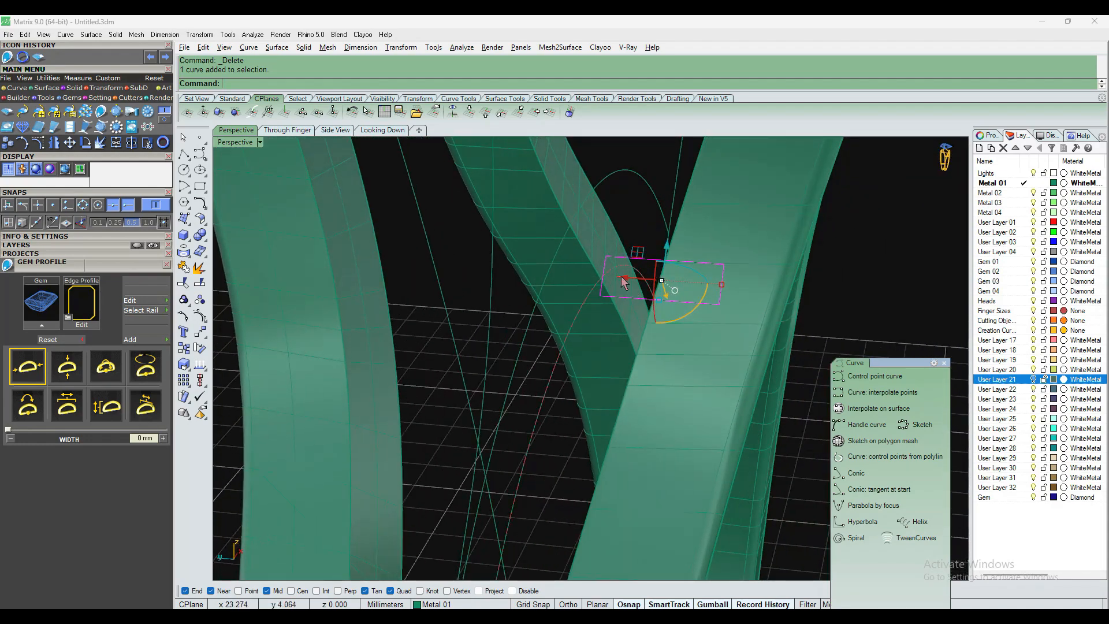
left_click(335, 130)
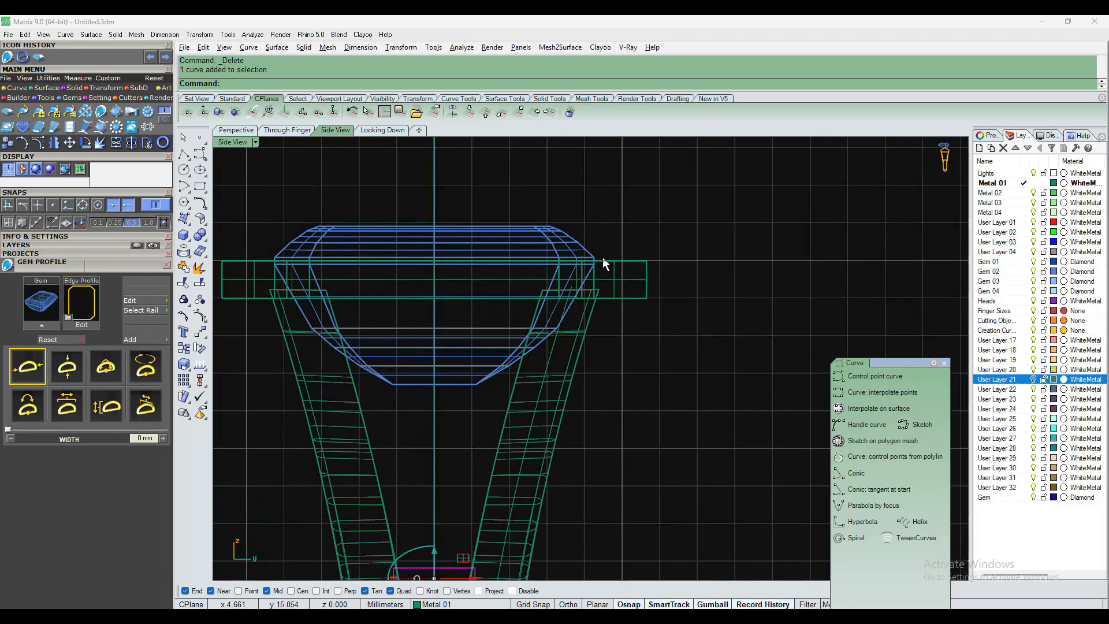
scroll(525, 353, "up", 3)
scroll(554, 359, "up", 5)
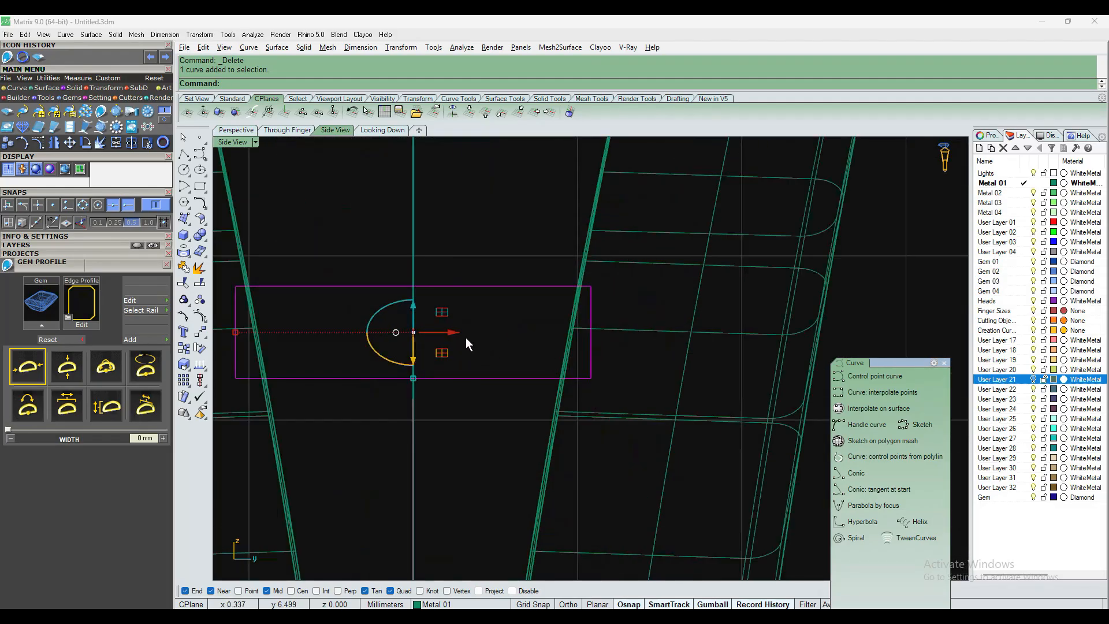
scroll(468, 334, "down", 2)
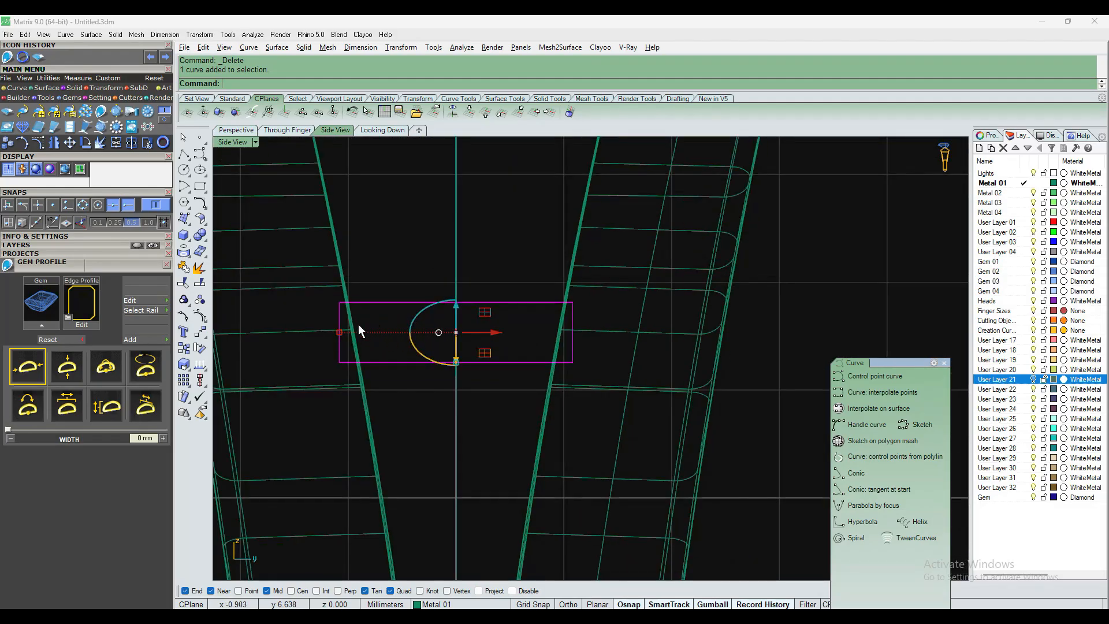
left_click_drag(339, 332, 420, 332)
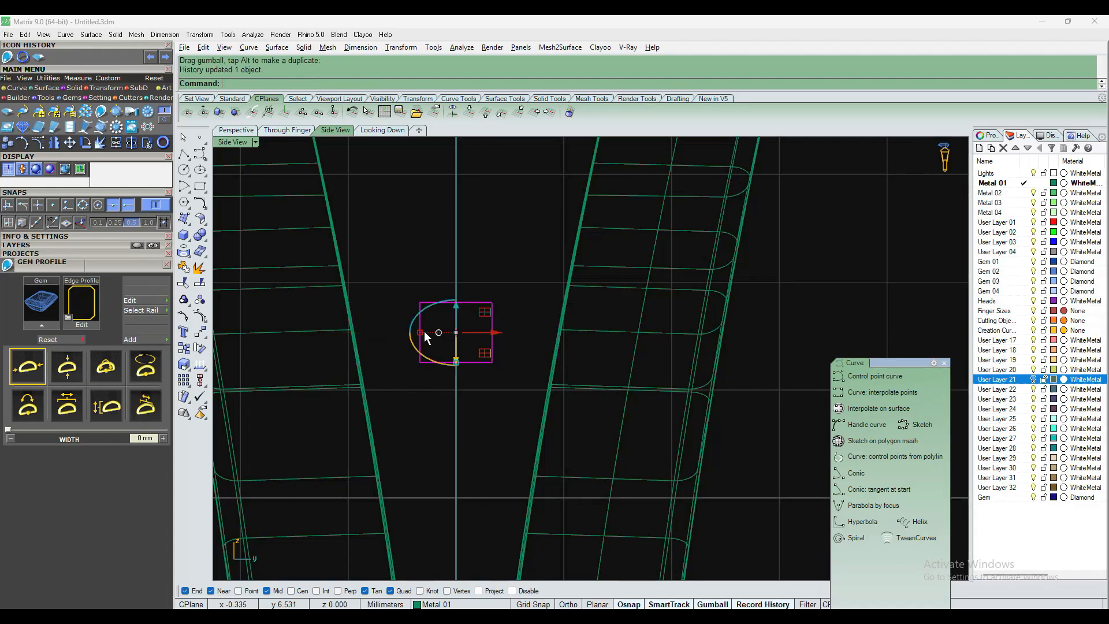
Measure the width of the narrowed rectangular profile along its upper edge
scroll(446, 321, "up", 2)
left_click(461, 47)
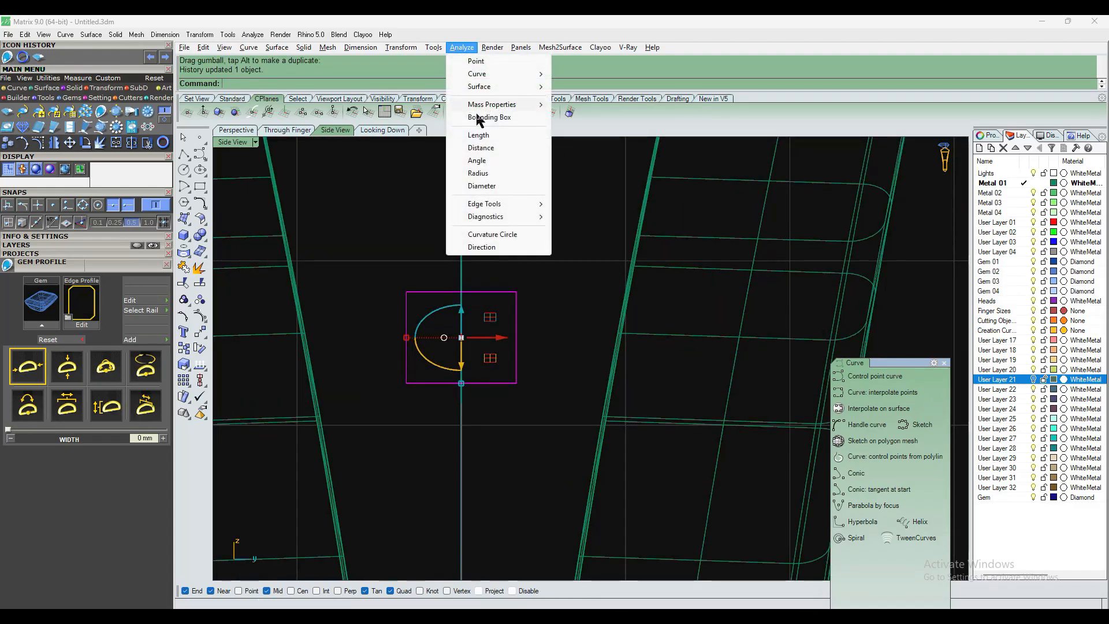
left_click(480, 148)
left_click(406, 291)
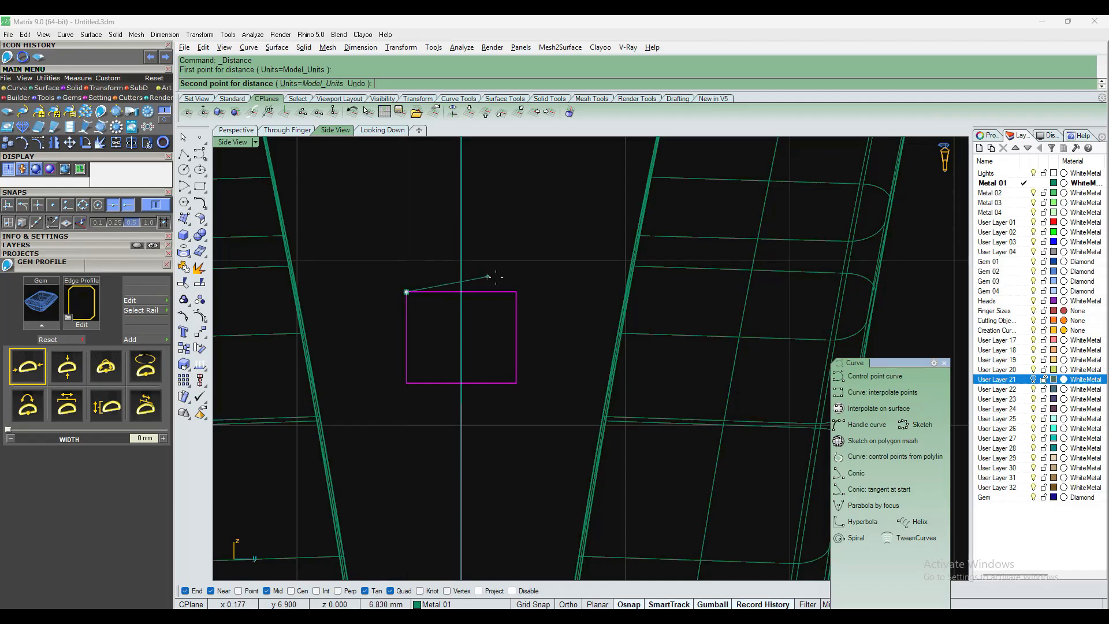
left_click(512, 289)
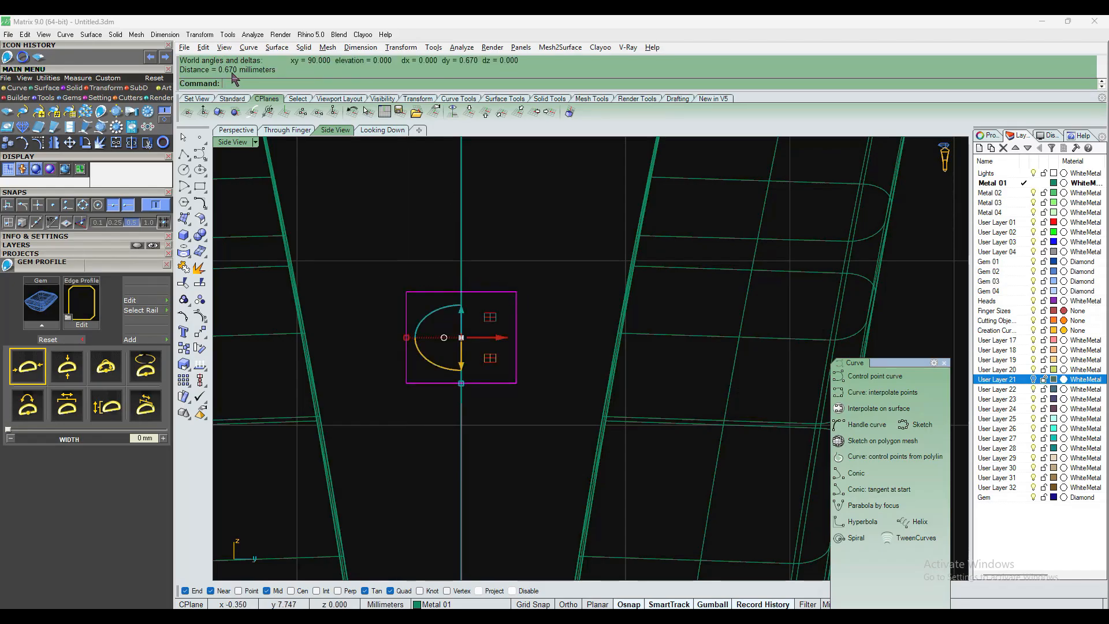
Scale the rectangular profile in one direction from its upper corner to a width of 0.75 mm
left_click(401, 47)
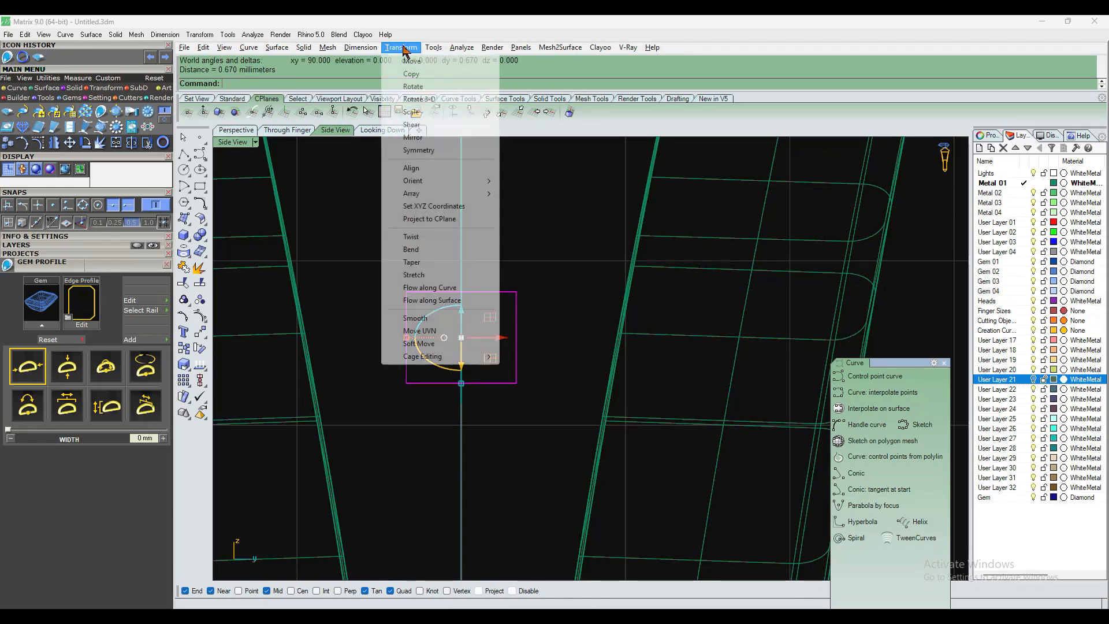
mouse_move(418, 113)
left_click(532, 137)
left_click(406, 291)
left_click(516, 292)
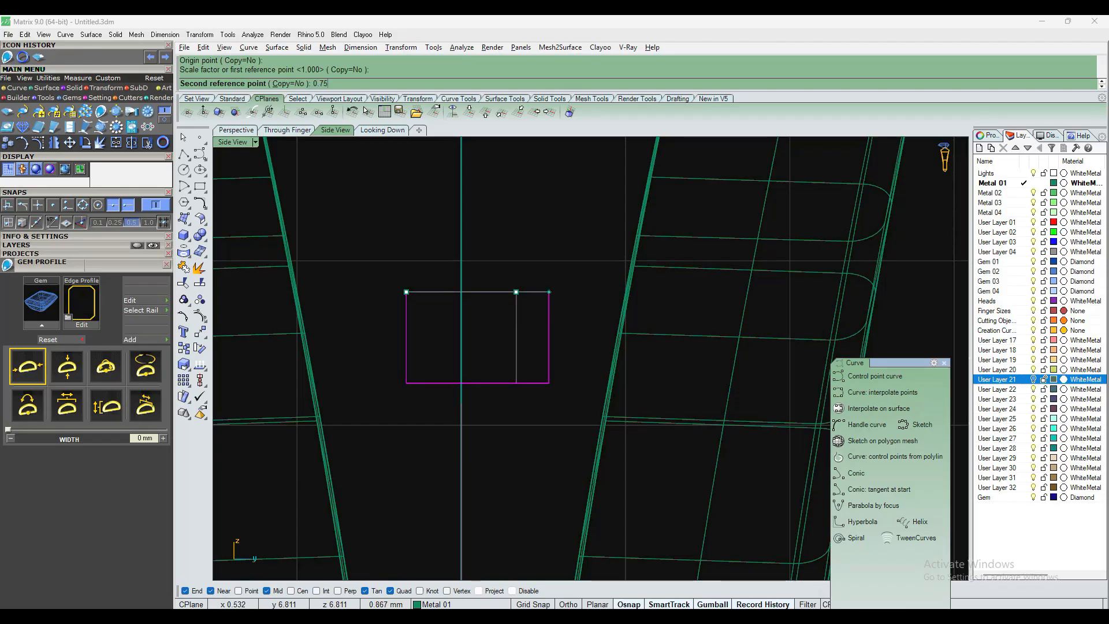
type("0.75")
key("Return")
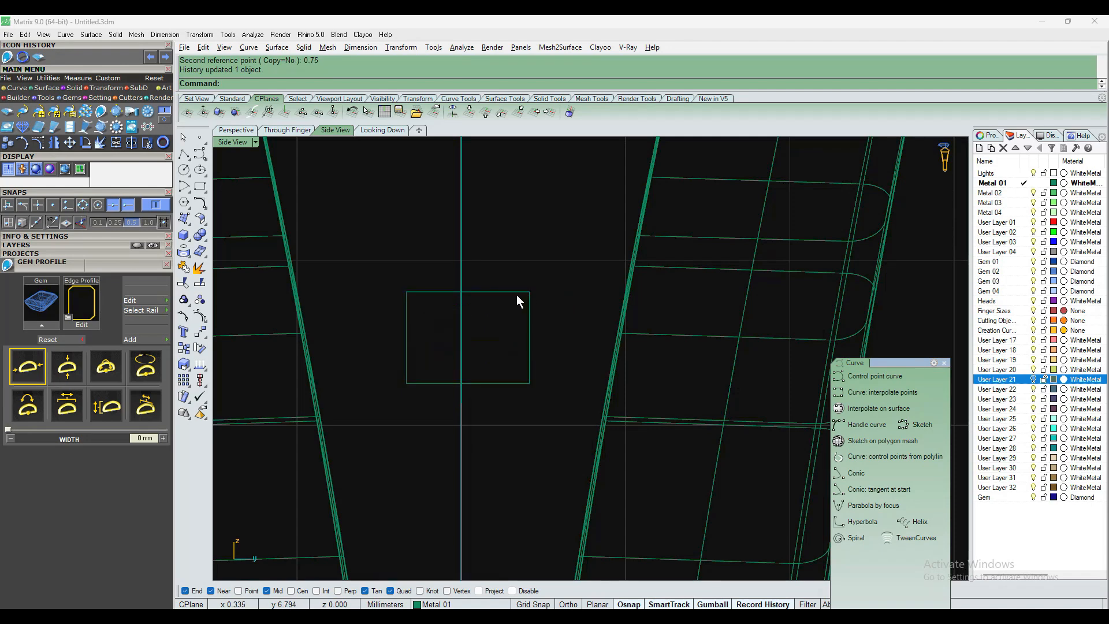
Try moving one bridge end profile sideways onto the split arm and check its position around the ring
left_click(517, 294)
left_click(545, 323)
scroll(387, 317, "down", 4)
left_click_drag(481, 333, 657, 351)
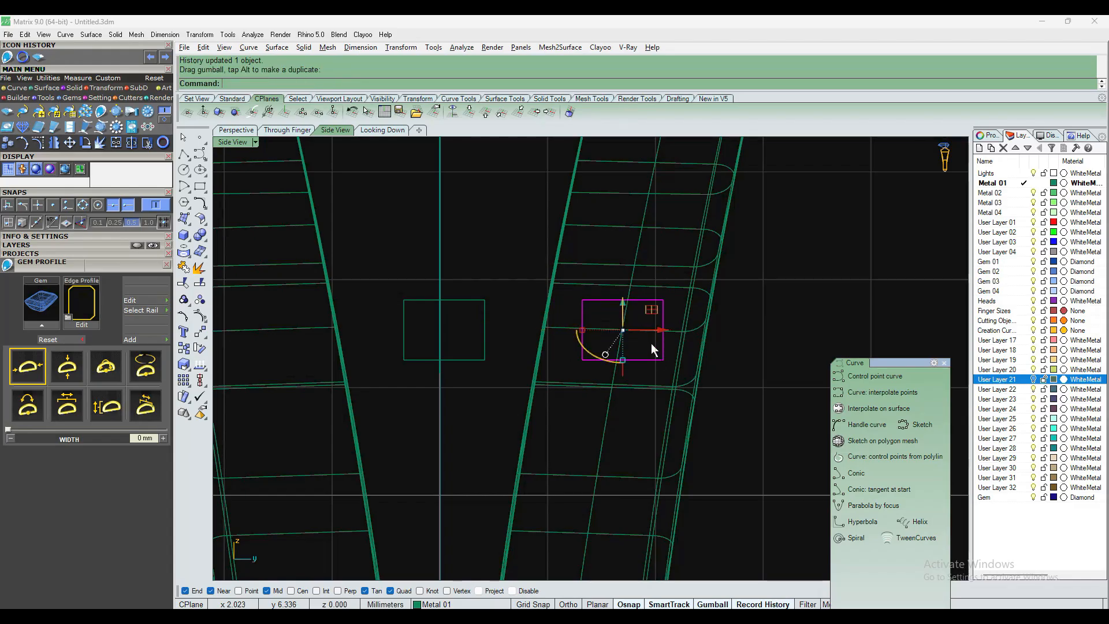
left_click(236, 129)
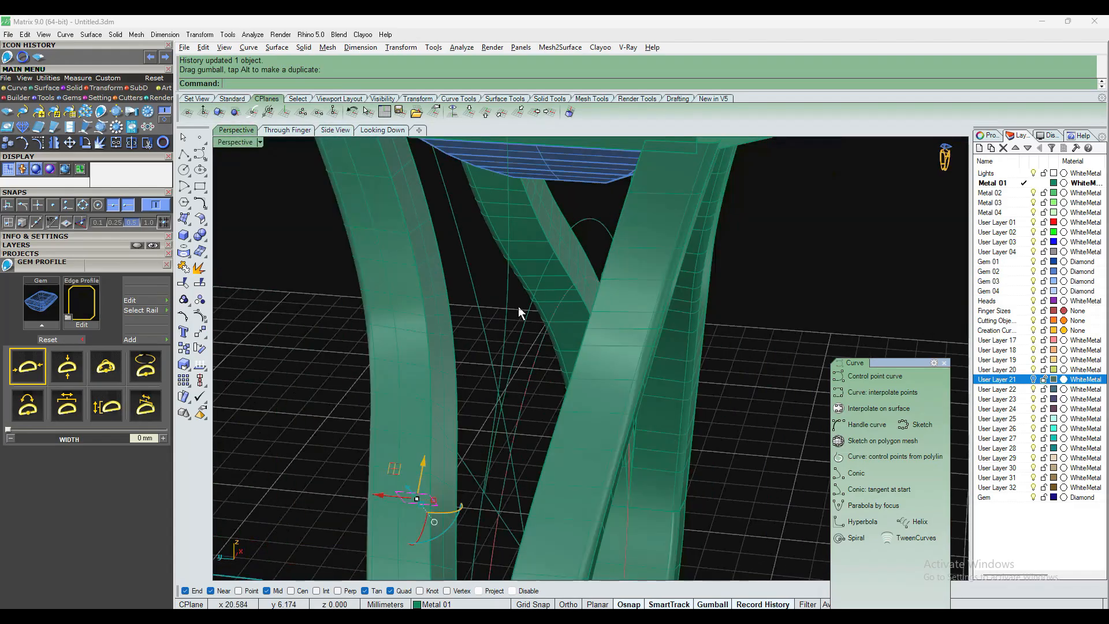
right_click_drag(470, 314, 727, 297)
scroll(760, 338, "up", 5)
right_click_drag(760, 339, 693, 340)
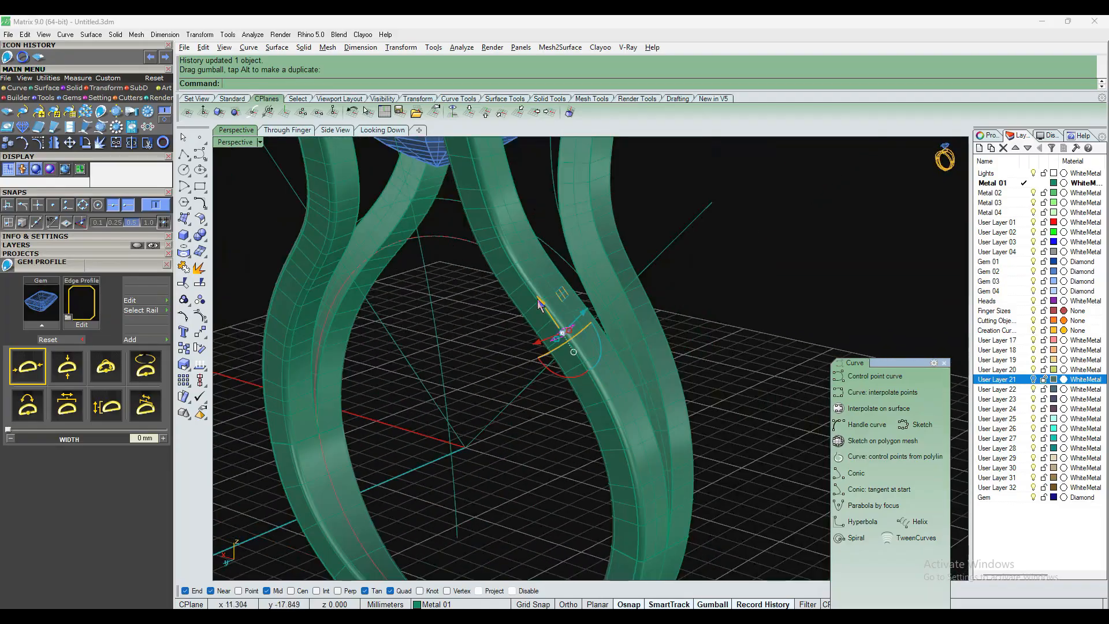
right_click_drag(595, 358, 522, 314)
right_click_drag(672, 324, 518, 314)
scroll(522, 288, "down", 5)
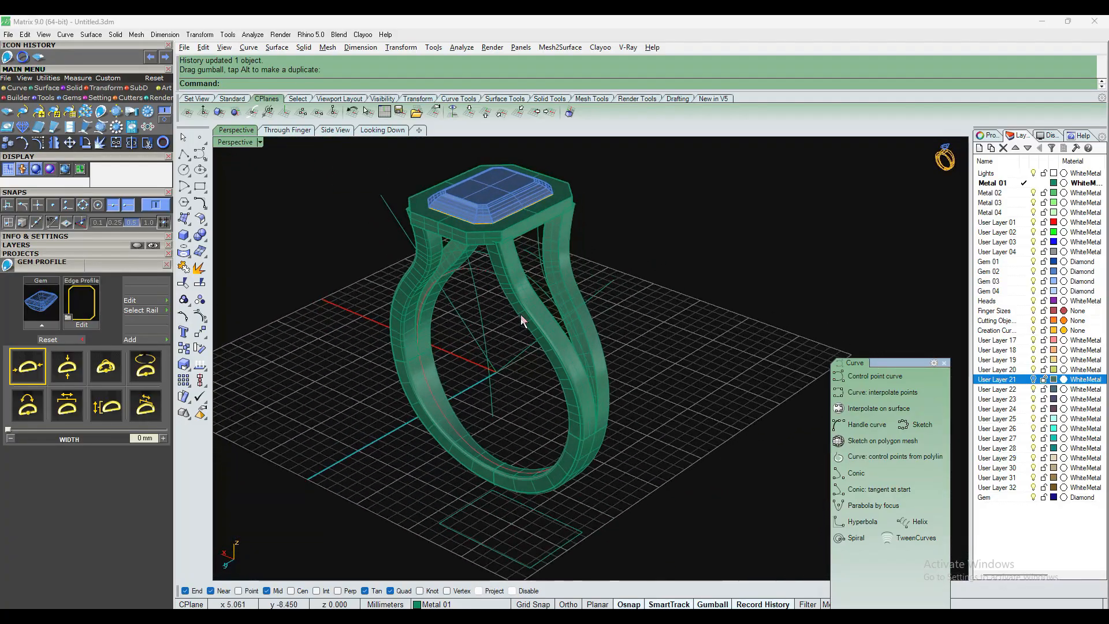
scroll(481, 283, "up", 1)
left_click_drag(552, 325, 555, 327)
scroll(563, 323, "up", 6)
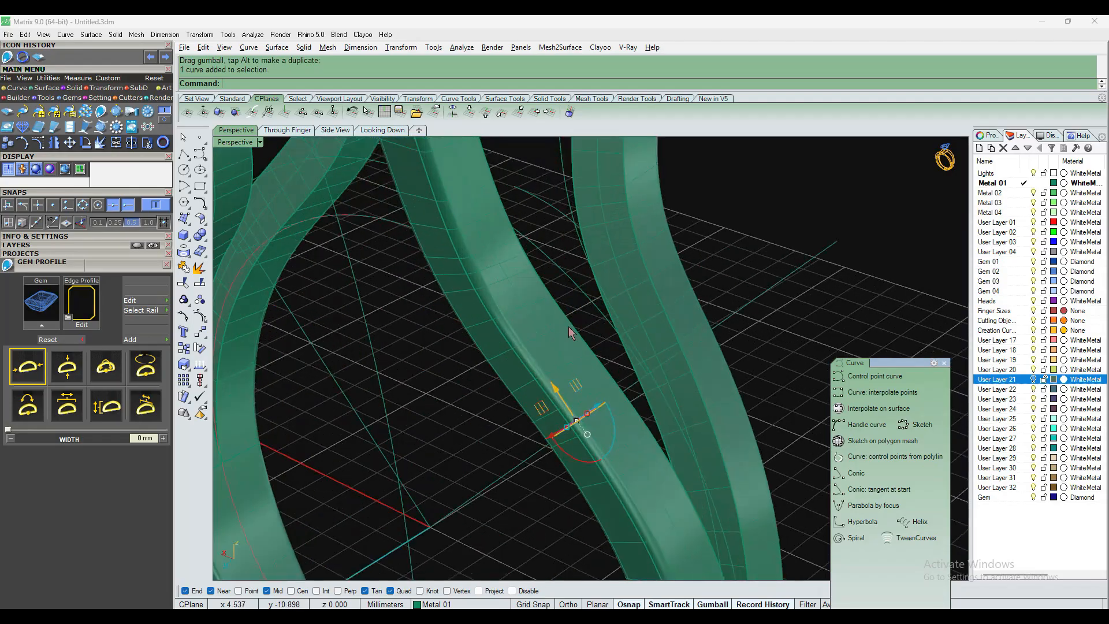
Try a rotated copy of the profile about the origin, and undo the last profile drag
left_click(288, 130)
scroll(462, 305, "down", 4)
scroll(473, 284, "up", 4)
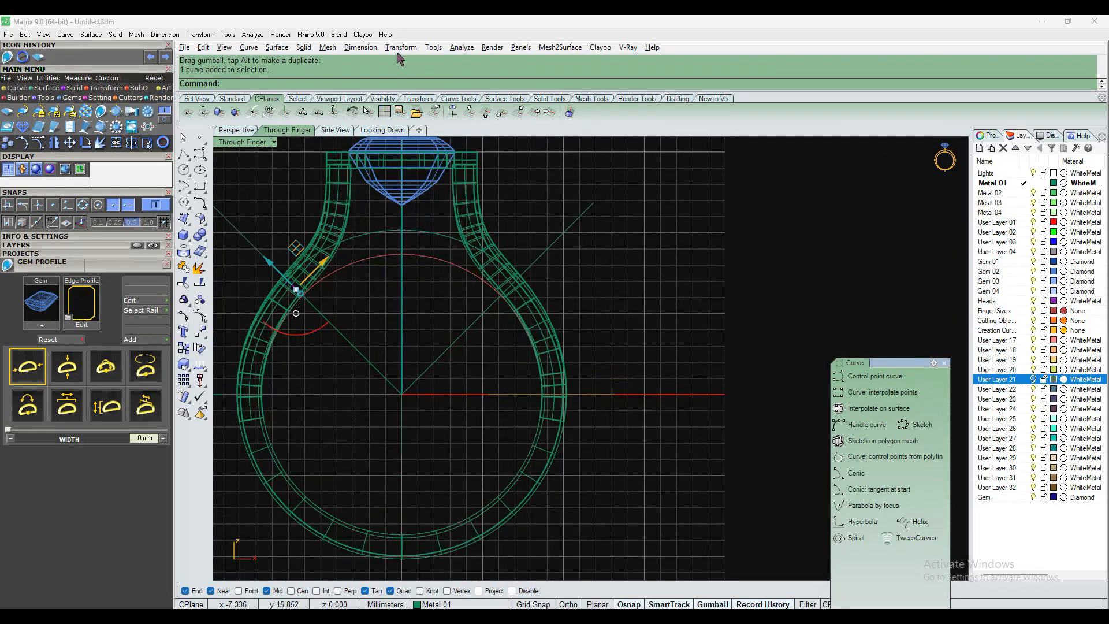
left_click(401, 47)
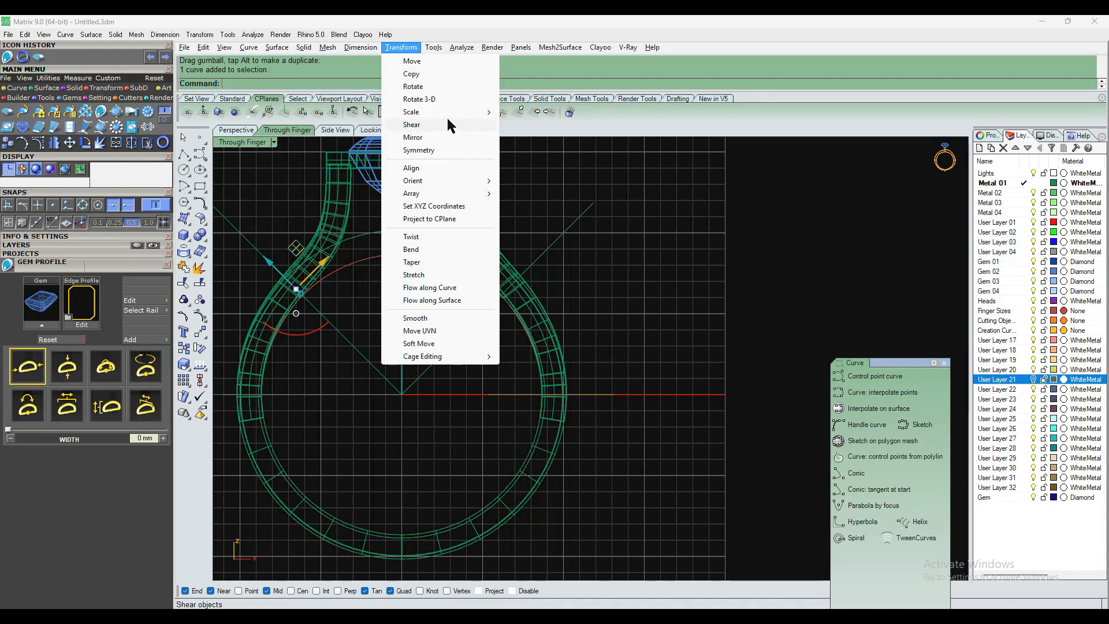
left_click(453, 88)
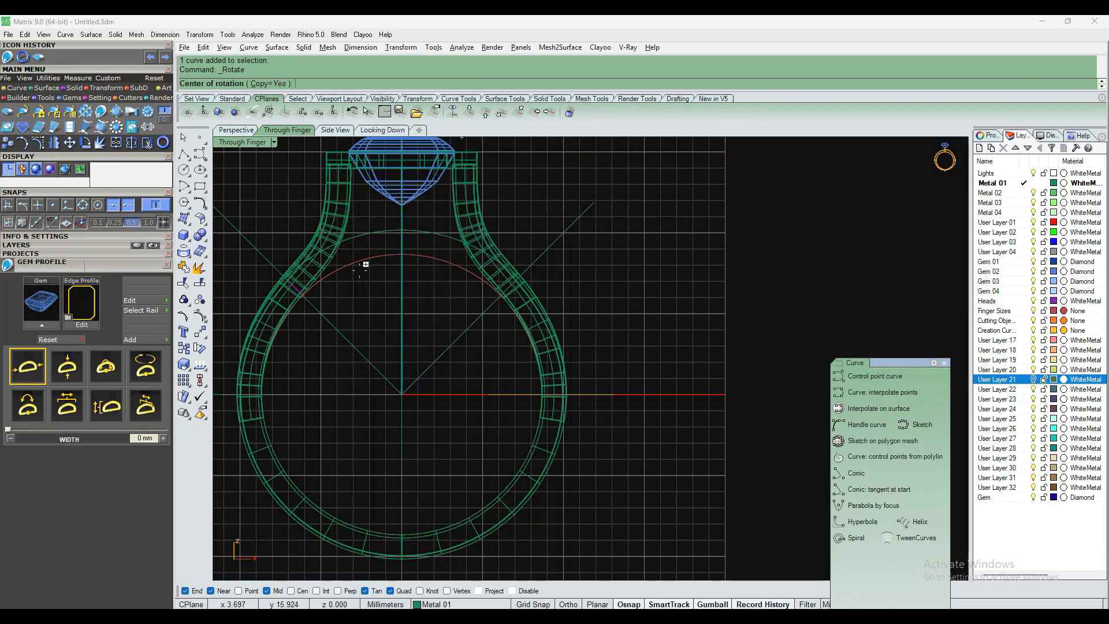
type("0")
key("Return")
scroll(563, 332, "down", 5)
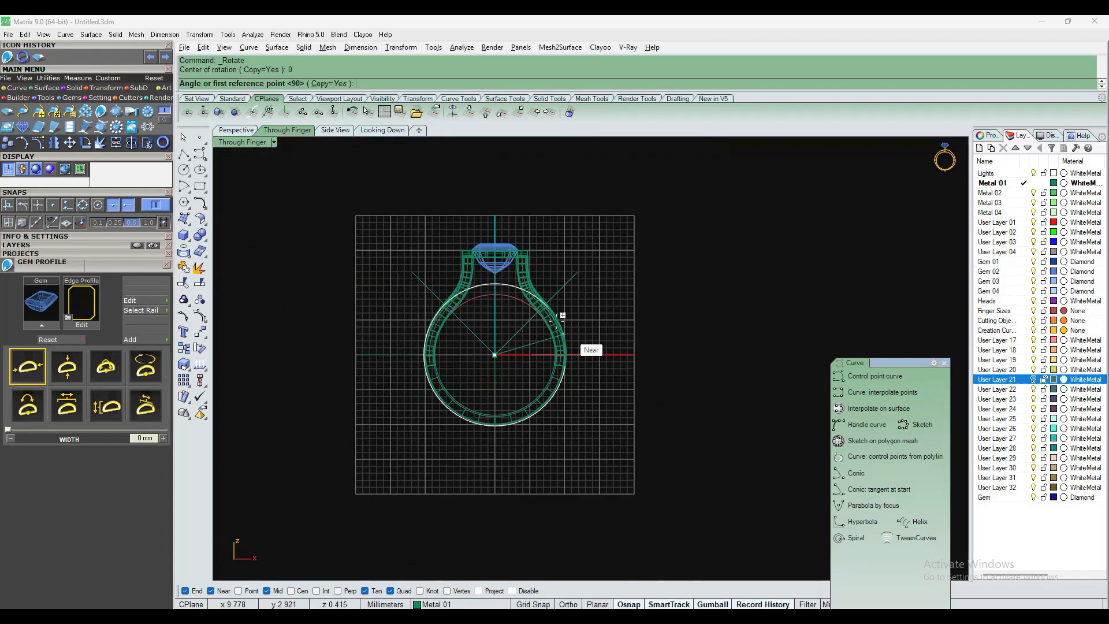
left_click(403, 268)
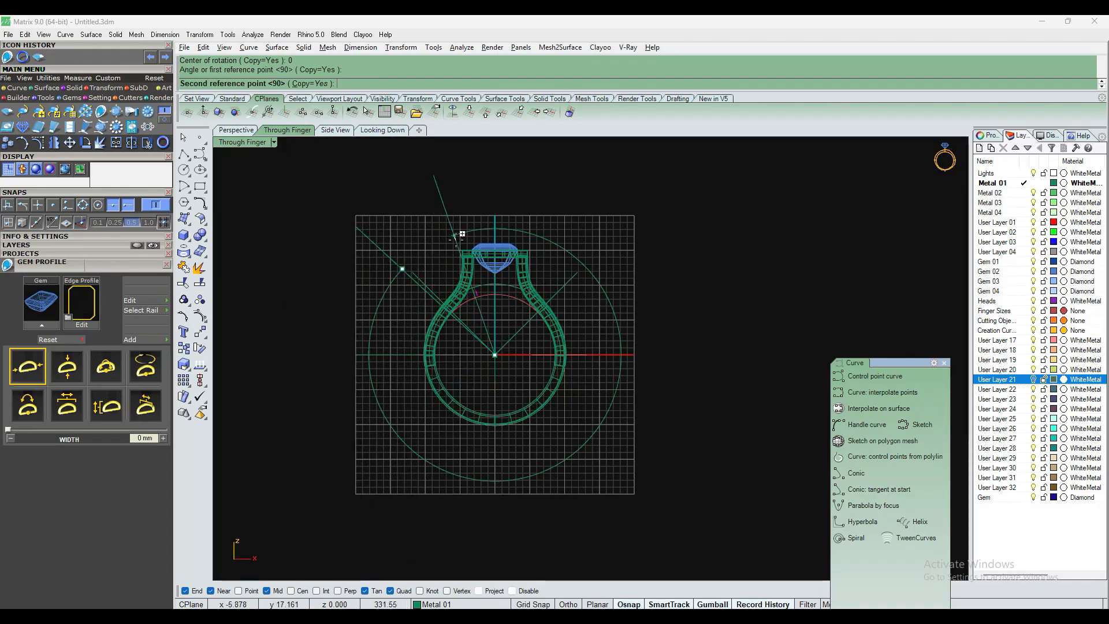
key("Escape")
key("ctrl+z")
Rotate a copy of the profile about origin 0 from one diagonal guide line to the other in the Through Finger view
scroll(446, 262, "up", 6)
right_click(446, 262)
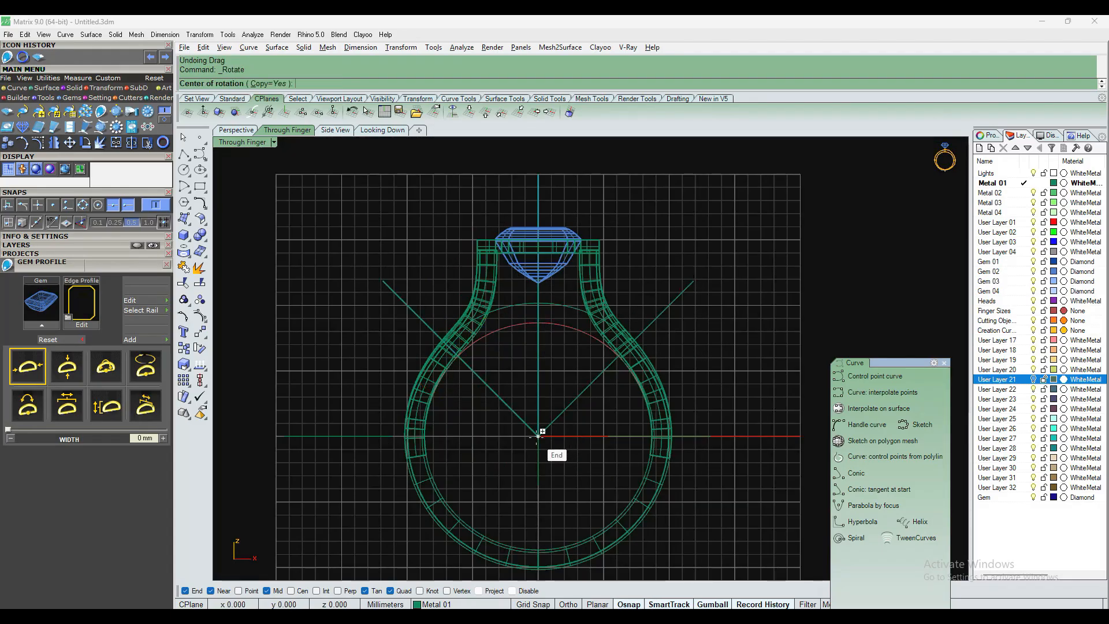
type("0")
key("Return")
left_click(383, 281)
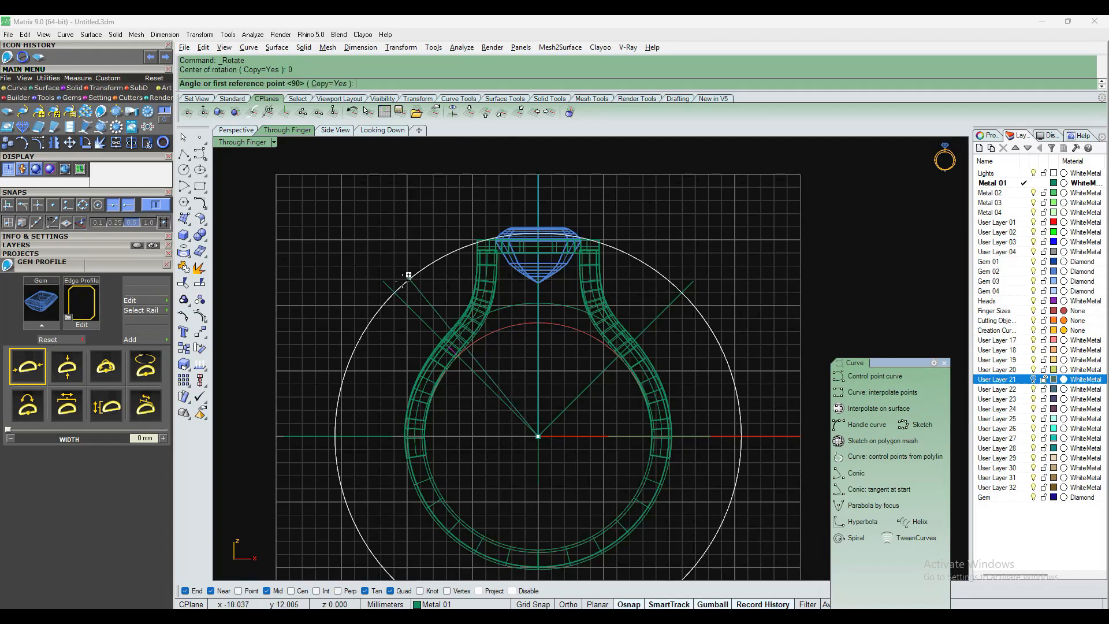
left_click(694, 280)
right_click(664, 217)
Start a one-rail sweep in Wireframe display with the lower arc between the diagonal guide lines as the rail
left_click(235, 130)
mouse_move(543, 295)
right_mouse_down()
mouse_move(559, 289)
mouse_move(581, 318)
mouse_move(577, 309)
right_mouse_up()
type("Swe")
key("Return")
left_click(259, 143)
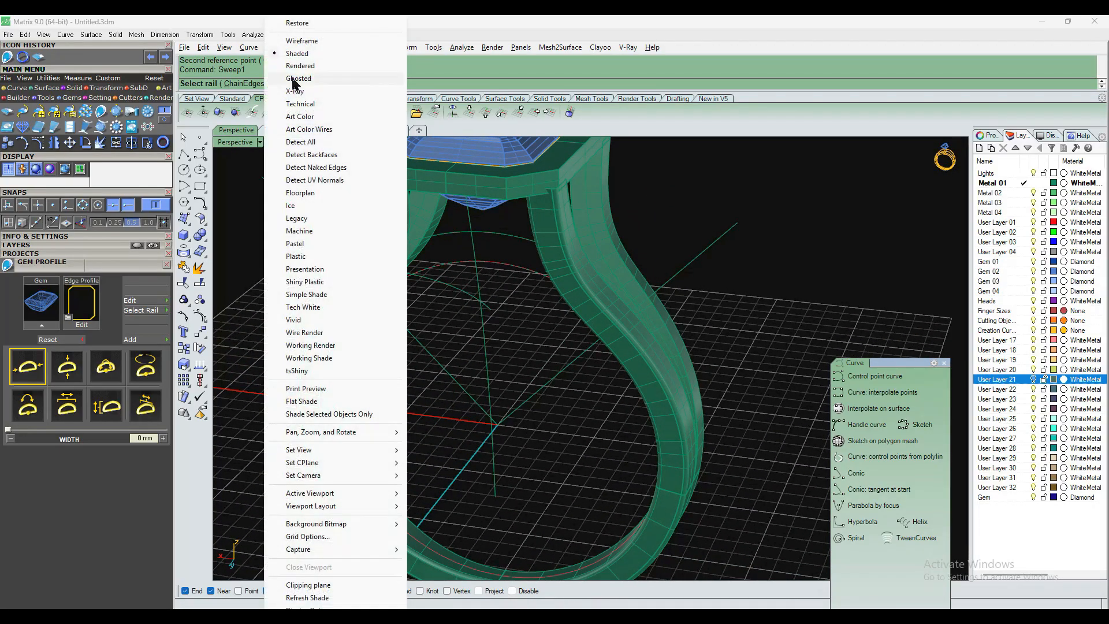
left_click(312, 42)
left_click(492, 262)
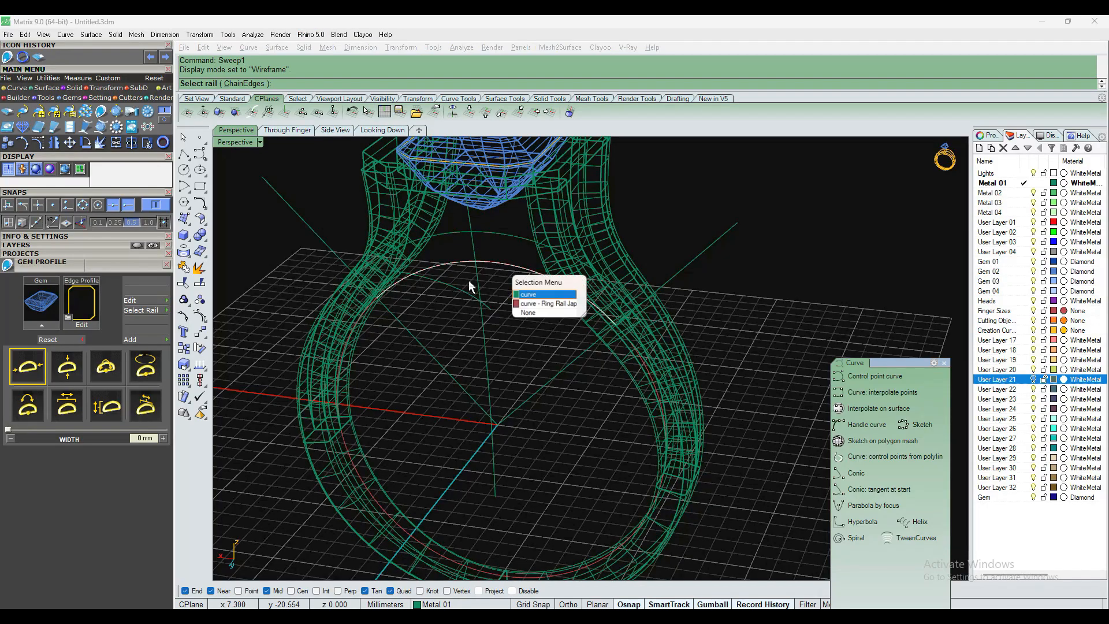
left_click(558, 306)
Add the rectangular profiles at both ends of the arc as the sweep's cross sections
scroll(328, 306, "up", 10)
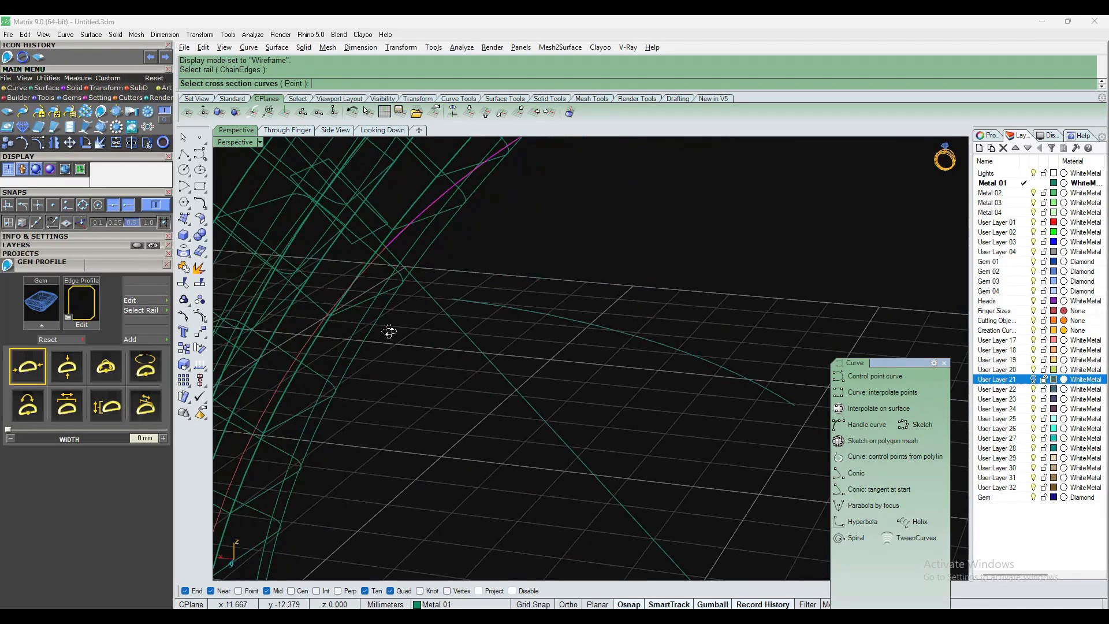
scroll(367, 357, "down", 5)
right_click_drag(404, 346, 359, 258)
scroll(302, 337, "up", 6)
left_click(359, 258)
right_click(318, 258)
scroll(317, 260, "down", 6)
right_click_drag(681, 331, 694, 319)
scroll(694, 322, "down", 6)
right_click_drag(587, 342, 780, 366)
scroll(780, 366, "up", 8)
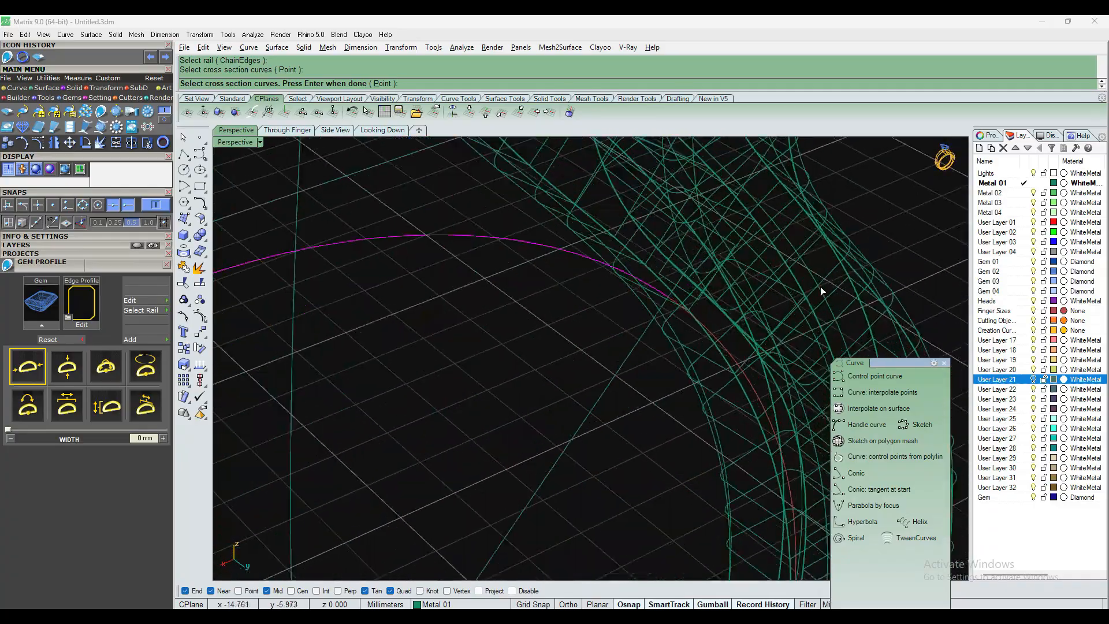
mouse_move(785, 296)
right_mouse_down()
mouse_move(804, 279)
mouse_move(776, 277)
right_mouse_up()
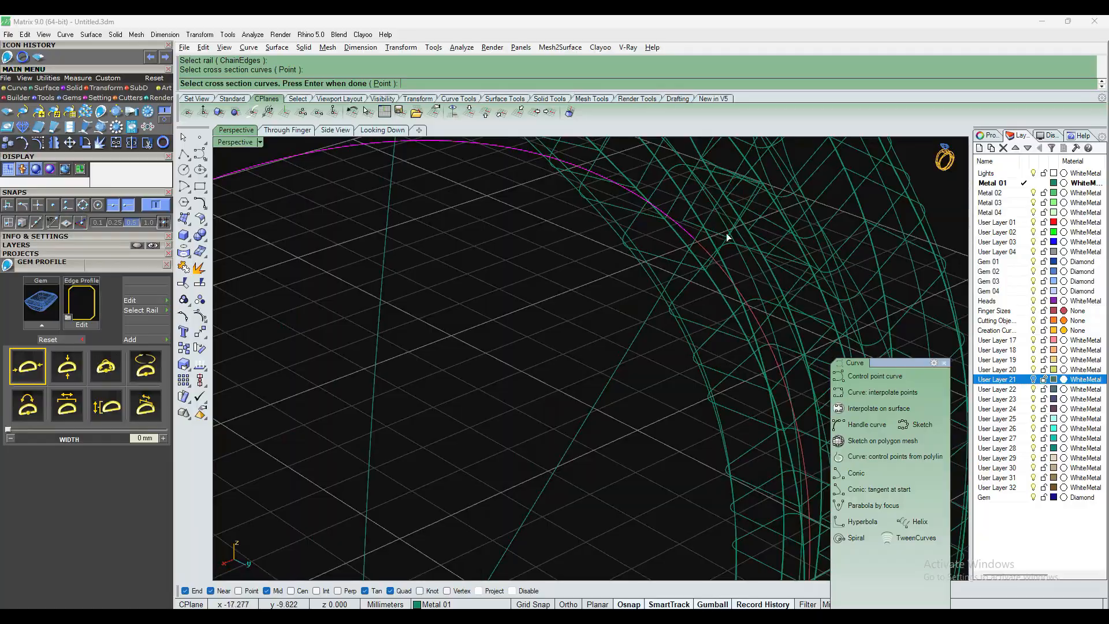
scroll(726, 233, "up", 4)
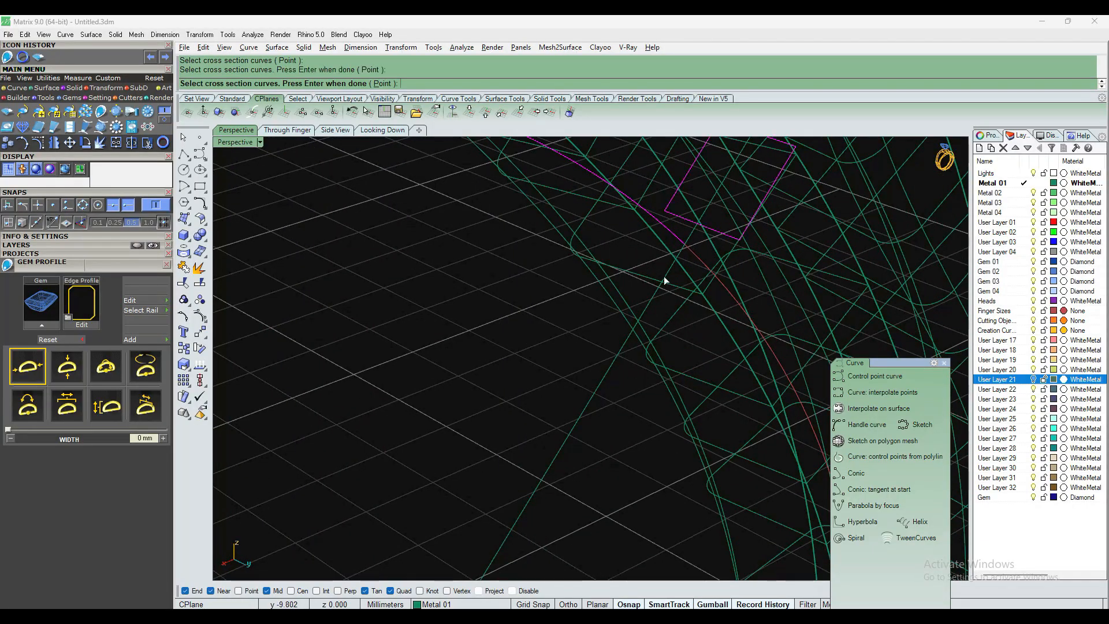
Accept the cross sections' seam points and create the bridge sweep
scroll(663, 277, "down", 10)
right_click_drag(743, 275, 653, 293)
right_click(653, 294)
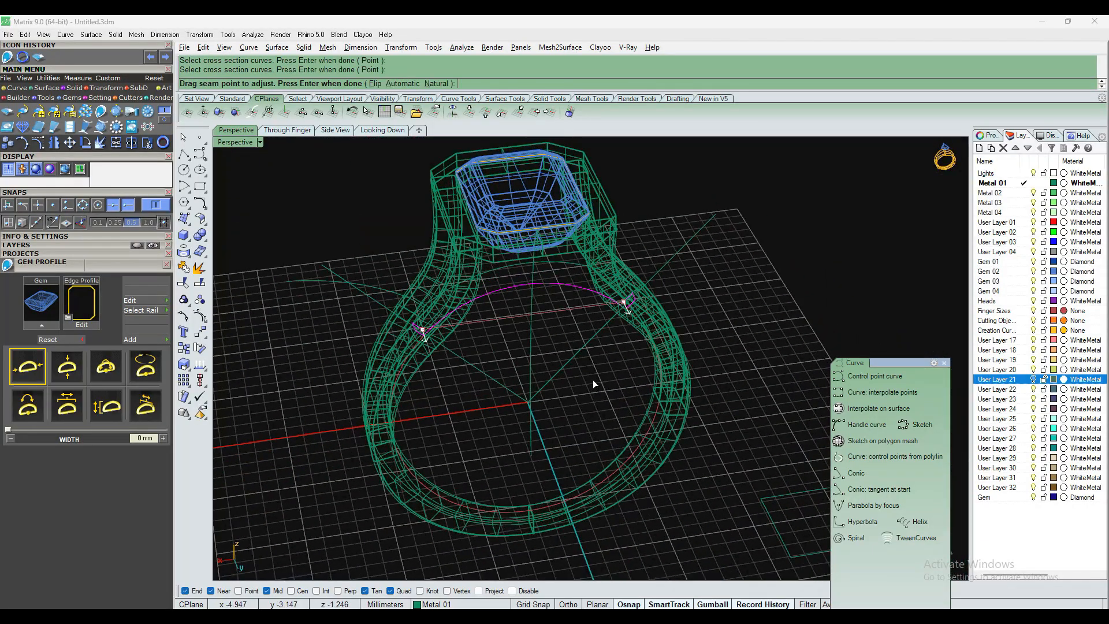
right_click(591, 380)
left_click(568, 336)
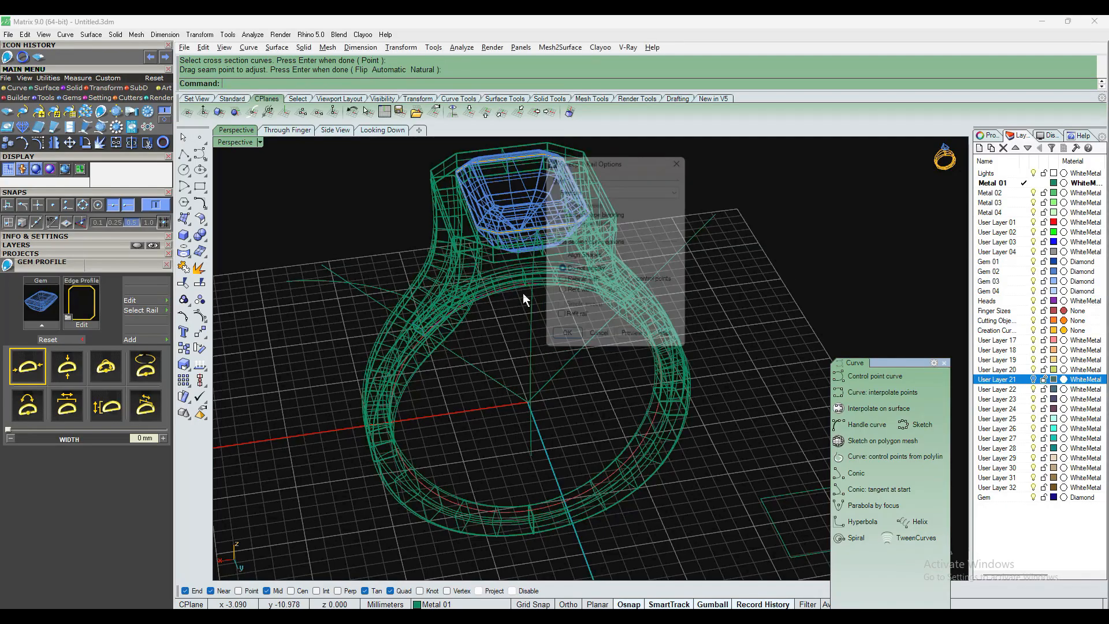
Return the perspective view to Shaded display and examine the new bridge between the split arms
left_click(261, 142)
left_click(297, 53)
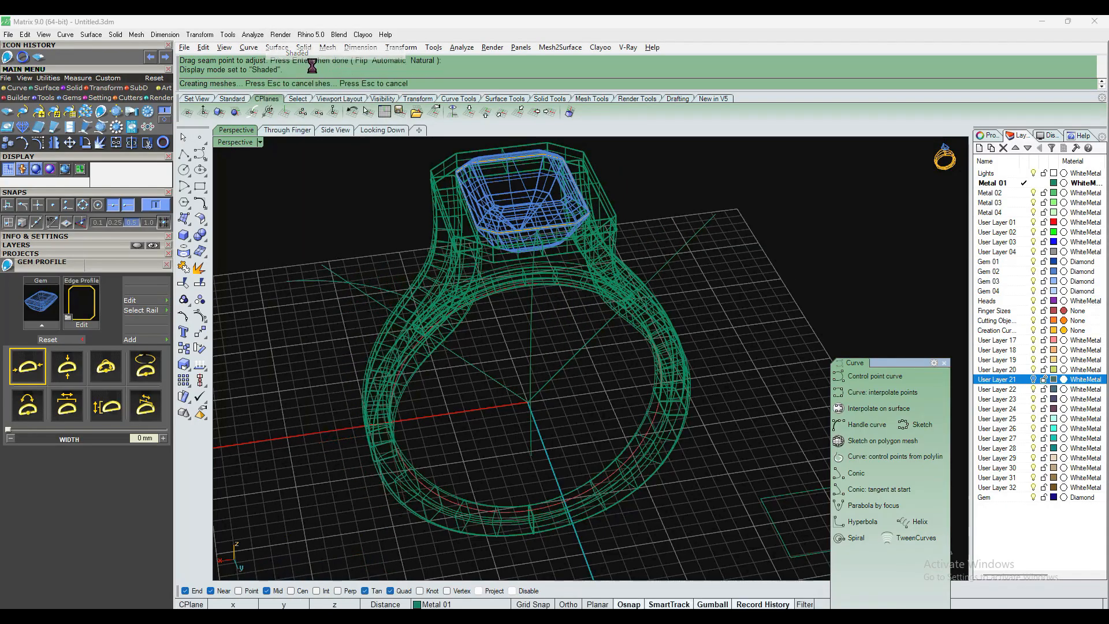
mouse_move(587, 348)
right_mouse_down()
mouse_move(577, 396)
mouse_move(702, 331)
mouse_move(634, 334)
mouse_move(651, 289)
right_mouse_up()
scroll(651, 289, "up", 5)
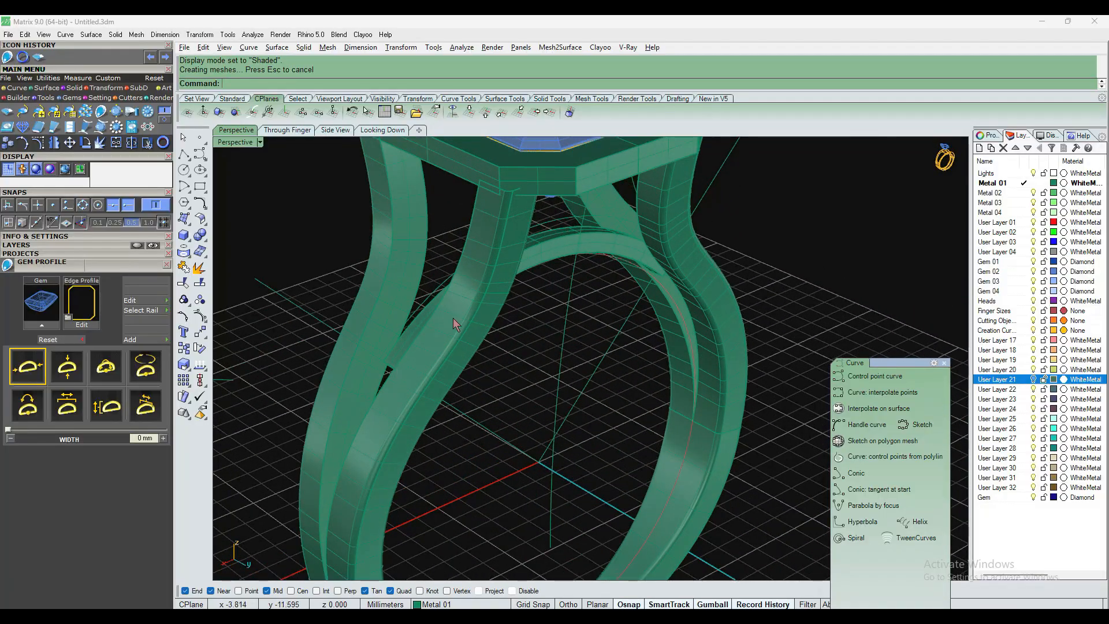
right_click_drag(528, 344, 709, 295)
scroll(389, 341, "down", 3)
scroll(705, 283, "up", 5)
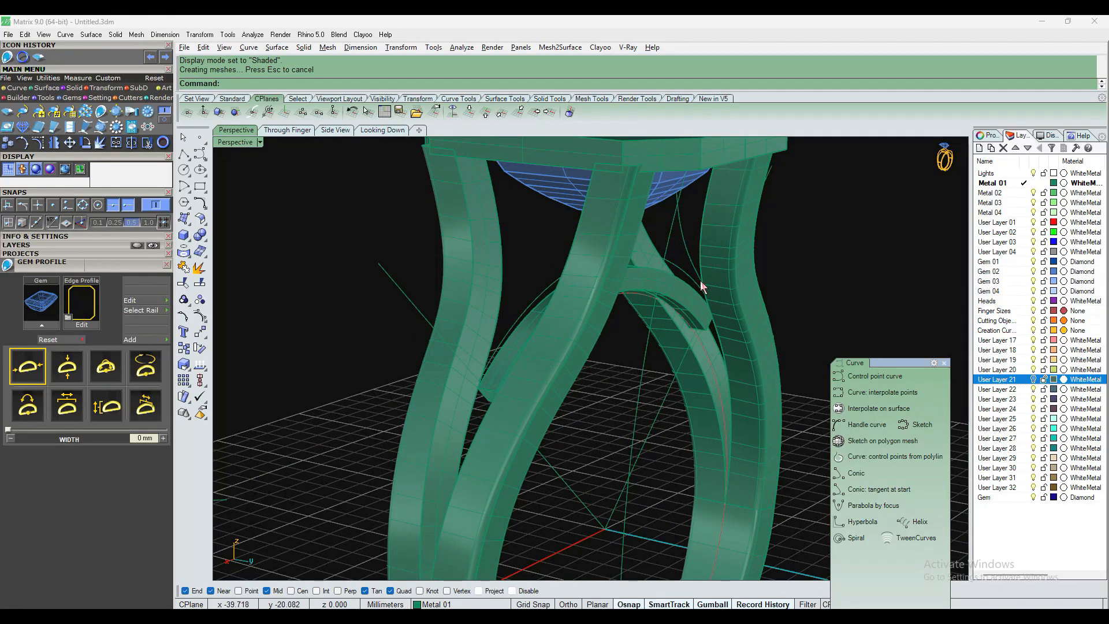
Change the split arm and lower shank pieces to User Layer 04 and hide that layer
scroll(528, 241, "down", 3)
scroll(528, 241, "up", 3)
left_click(502, 259)
left_click(602, 268, "shift")
left_click(684, 263, "shift")
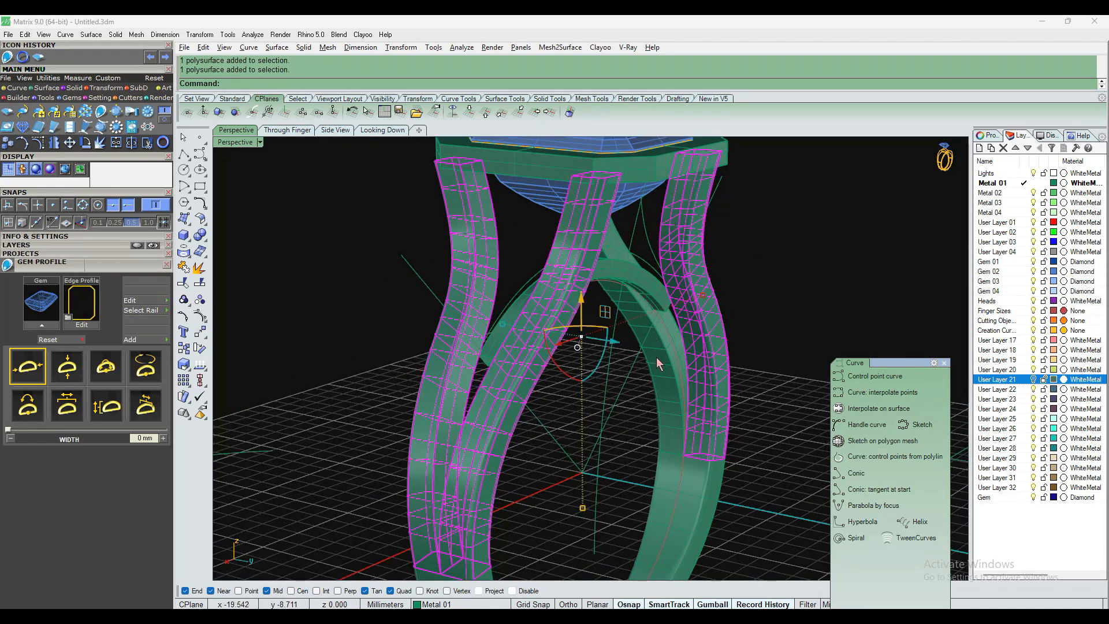
scroll(657, 362, "down", 2)
scroll(650, 438, "up", 4)
left_click(655, 441, "shift")
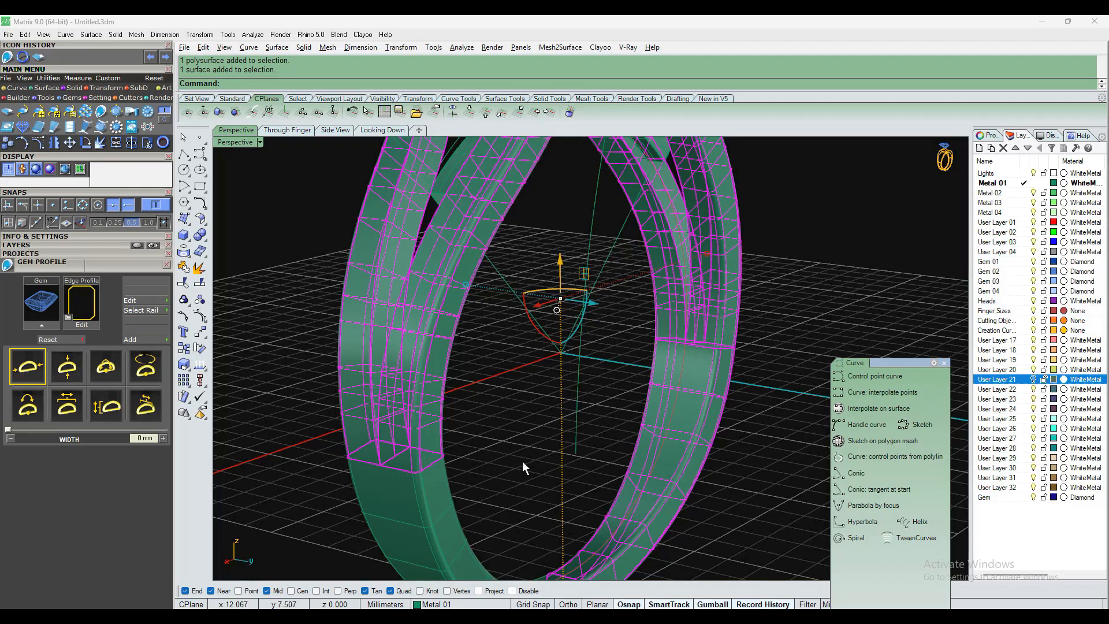
scroll(502, 486, "down", 3)
scroll(485, 467, "up", 3)
left_click(474, 456, "shift")
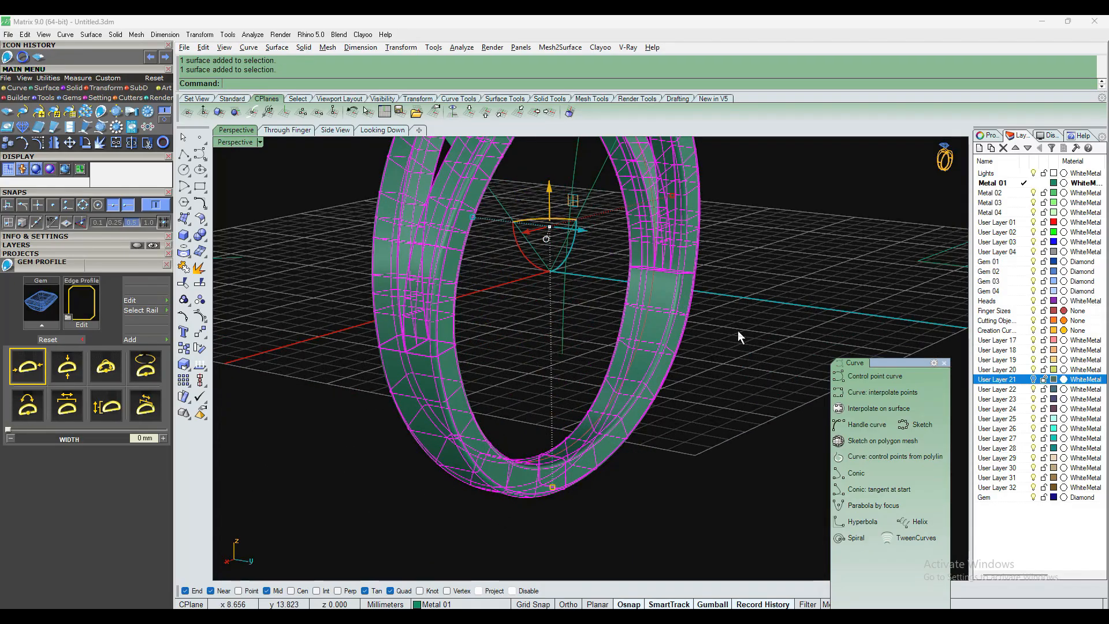
right_click(1017, 242)
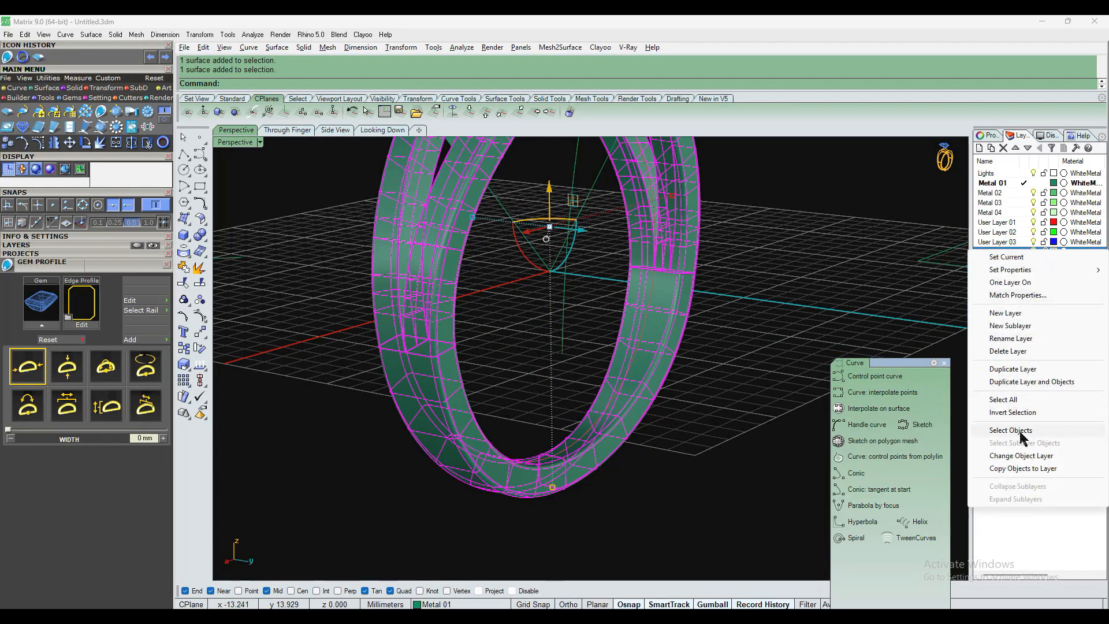
left_click(1021, 456)
left_click(1033, 252)
Delete the swept bridge below the stone, keeping its construction curves
right_click_drag(751, 239, 658, 364)
scroll(552, 375, "down", 6)
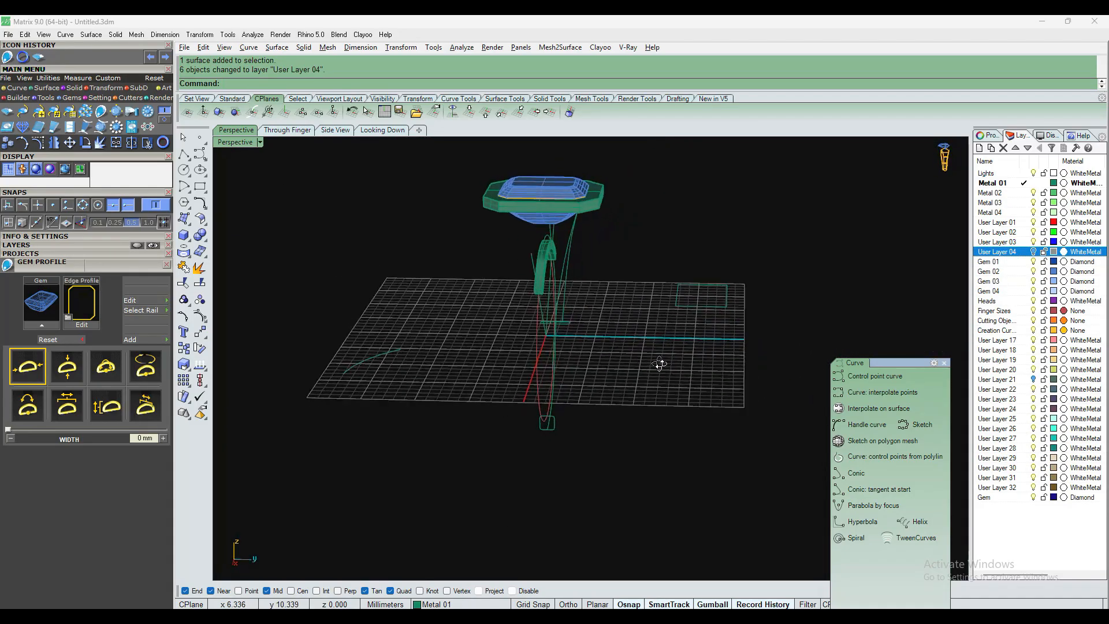
scroll(578, 262, "up", 8)
left_click(472, 188)
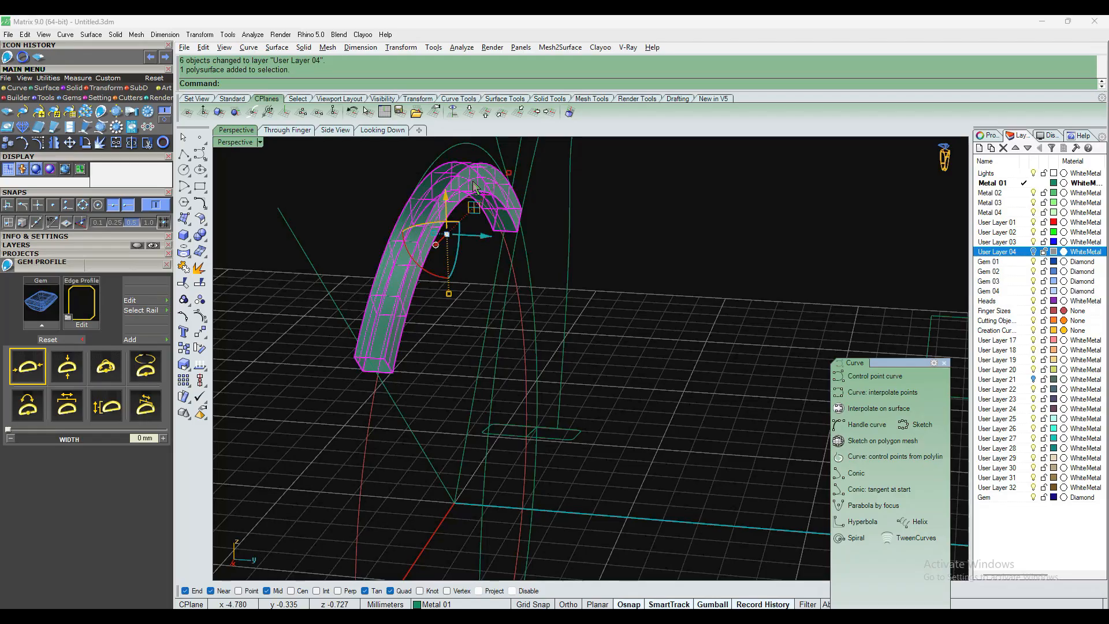
key("Delete")
left_click(462, 200)
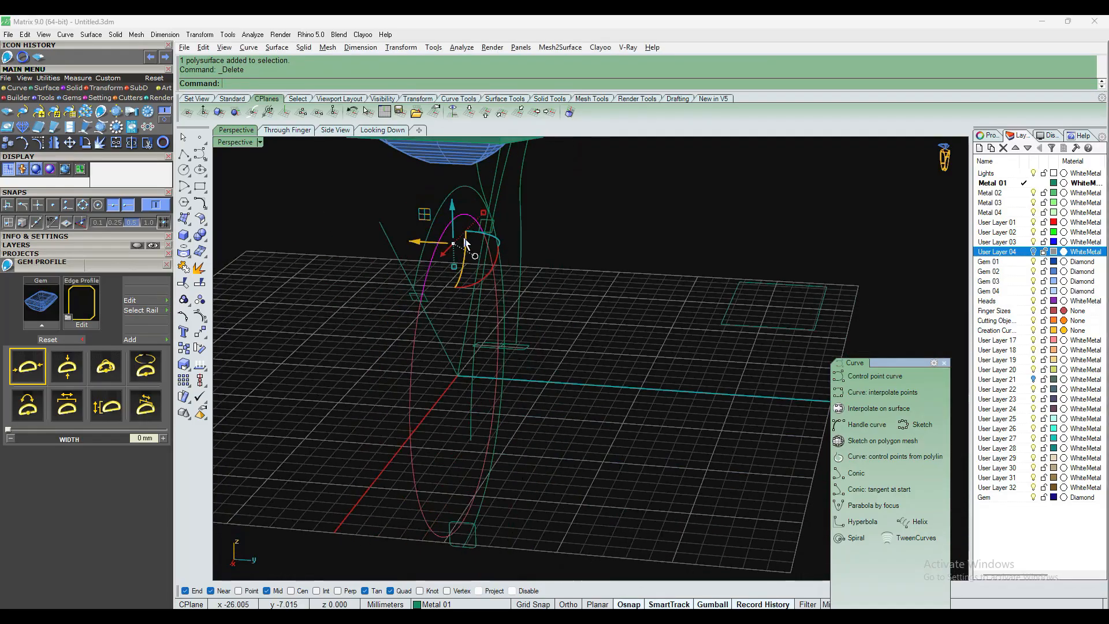
right_click_drag(464, 237, 538, 262)
left_click(594, 275)
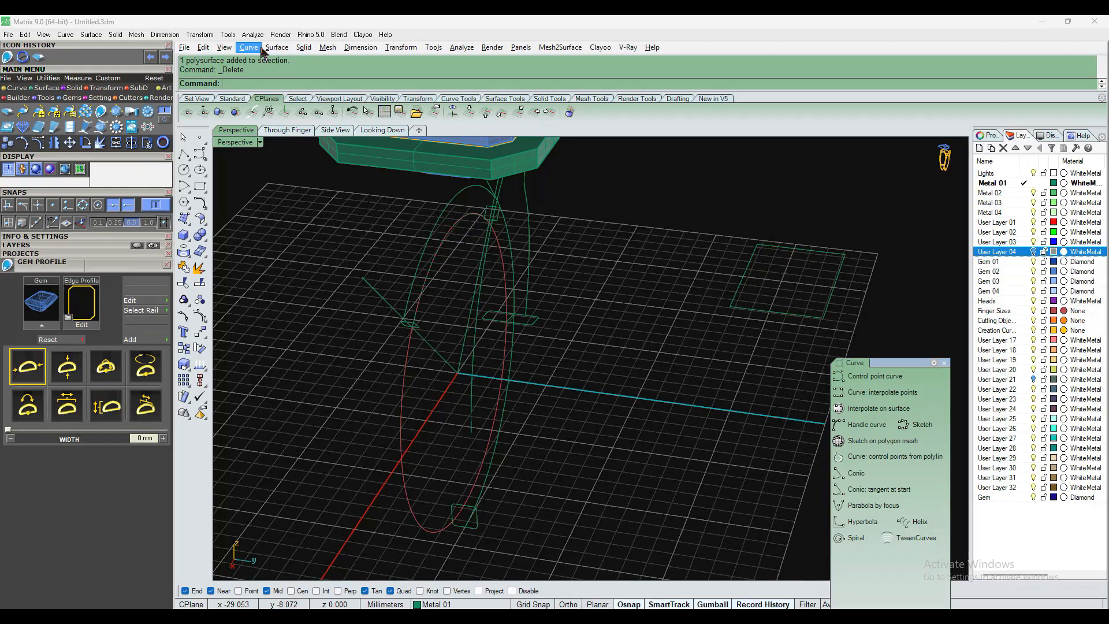
Create a new bridge rail with Curve From 2 Views, using the lower arc and the guide curve crossing it
left_click(249, 48)
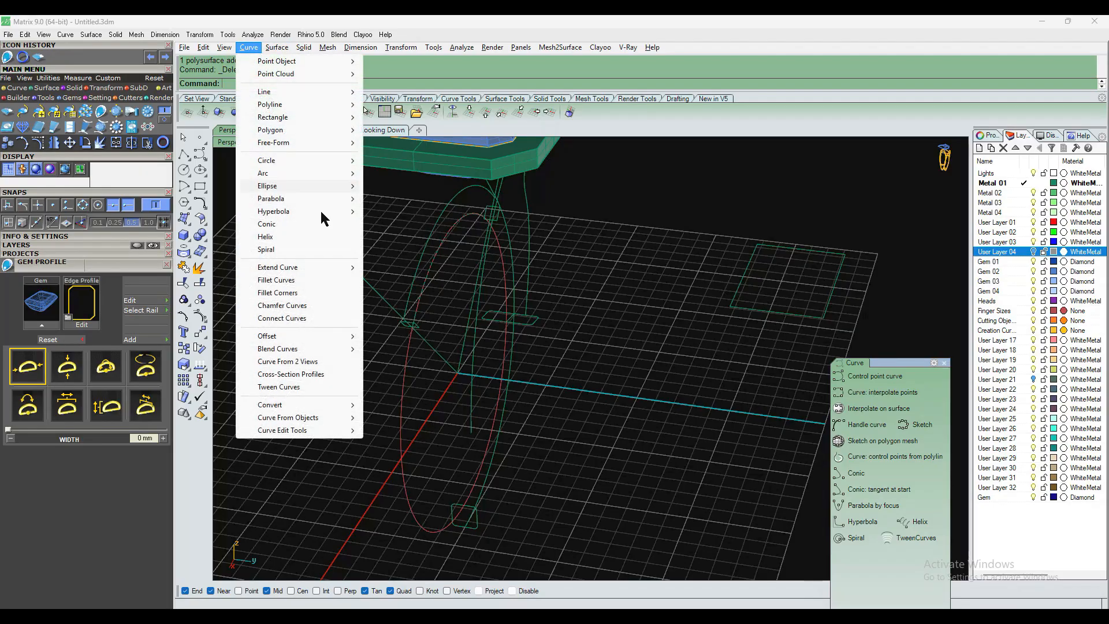
left_click(300, 362)
left_click(456, 229)
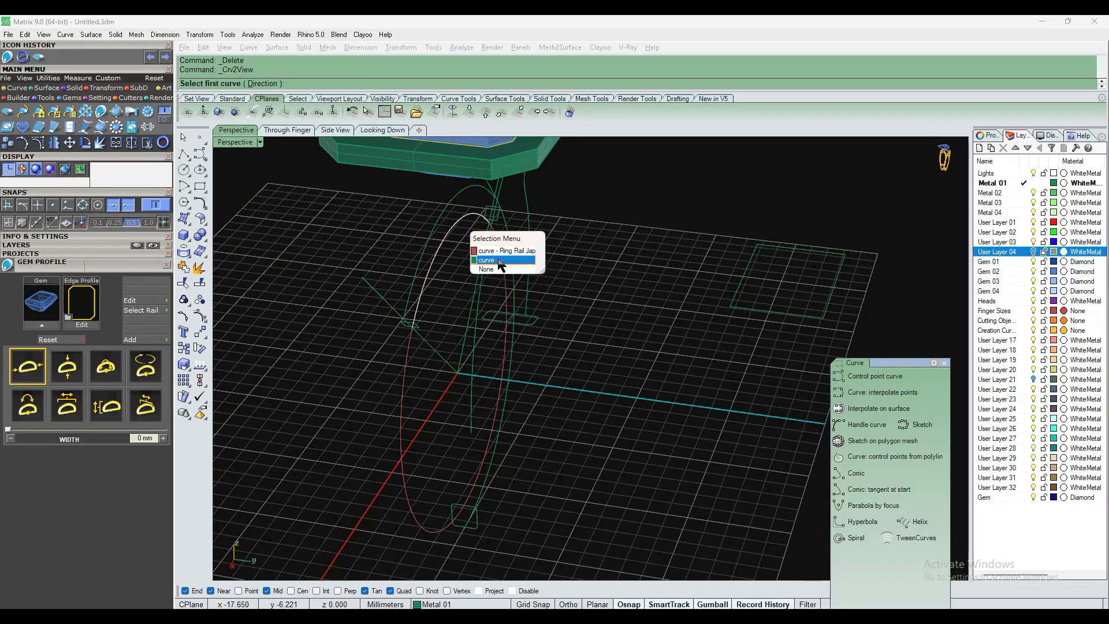
left_click(499, 256)
right_click_drag(563, 262, 601, 175)
left_click(516, 218)
Move the rectangular profile at the top of the ring rail from its centre to the end of the new bridge rail
left_click(533, 242)
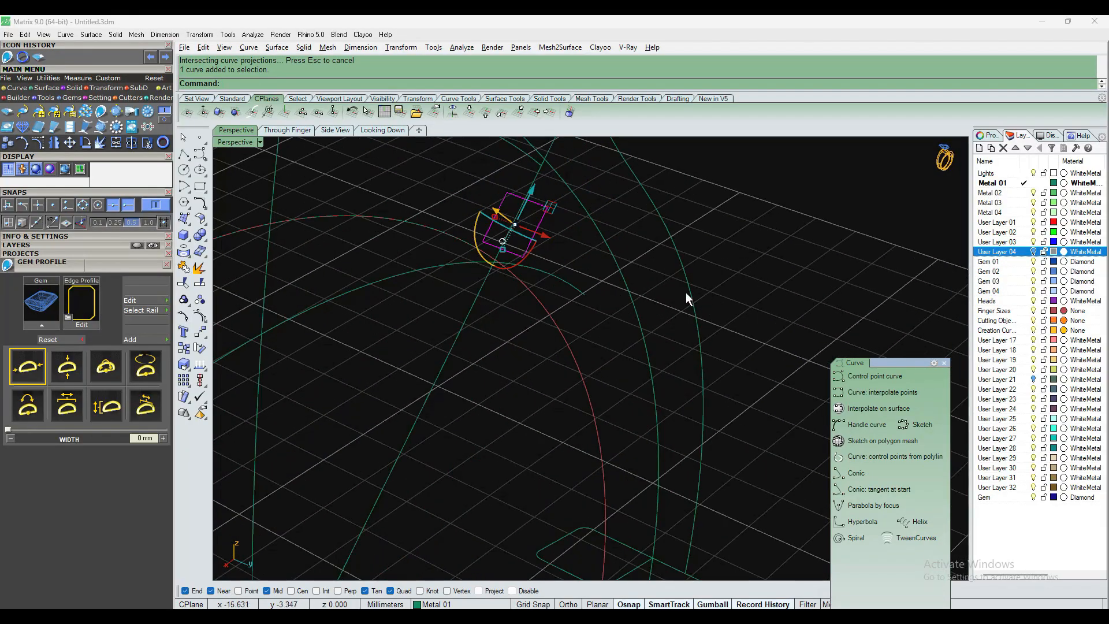
left_click(401, 47)
left_click(421, 60)
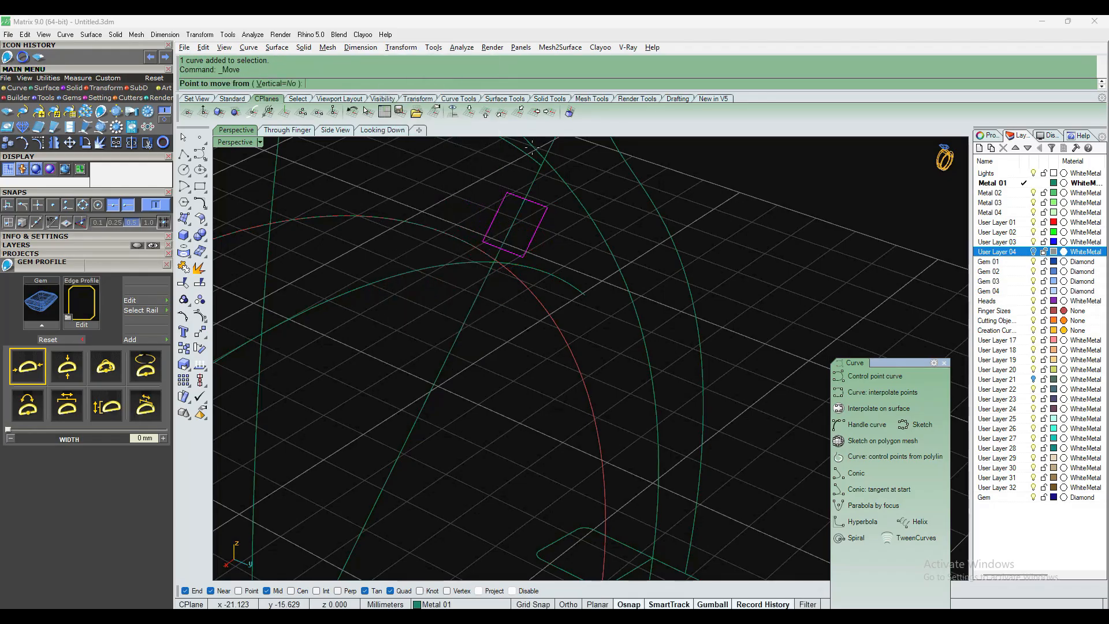
right_click_drag(570, 260, 523, 271)
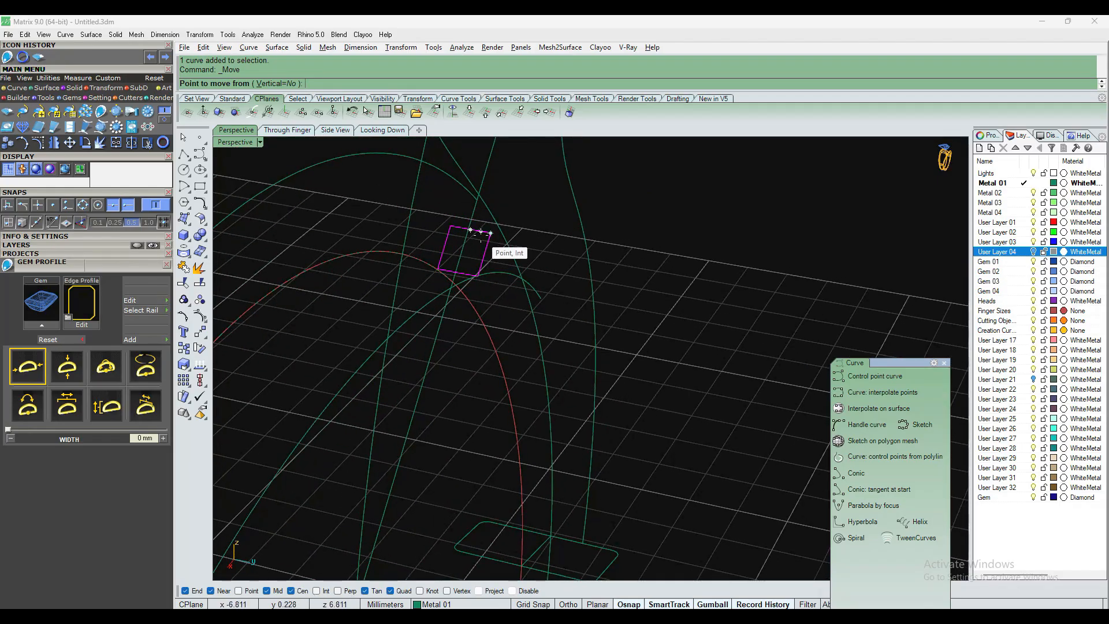
scroll(480, 232, "up", 5)
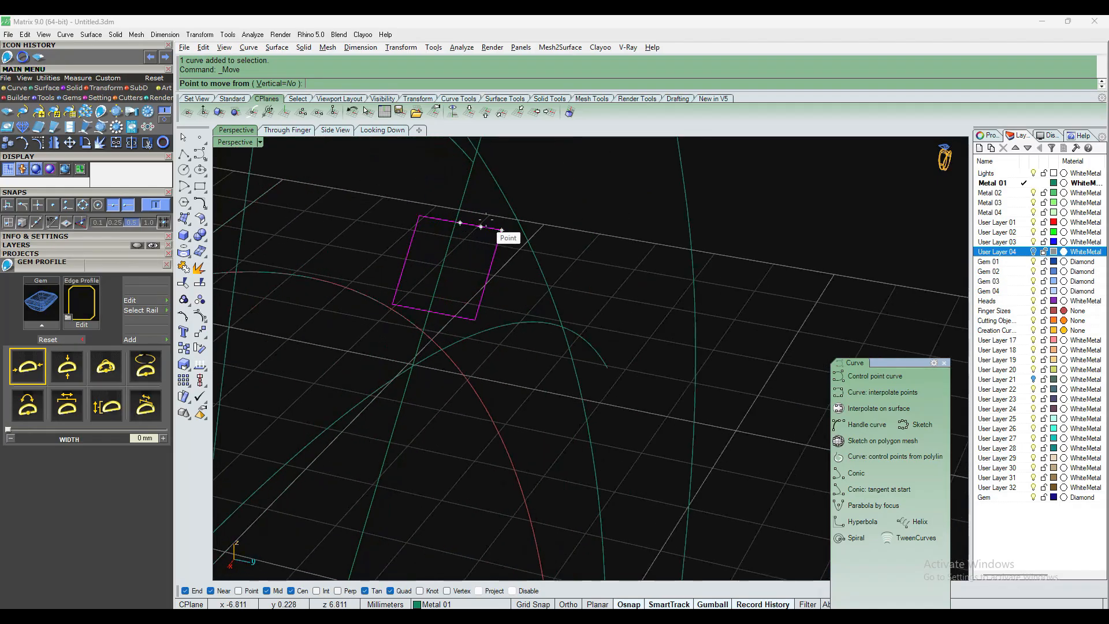
left_click(495, 254)
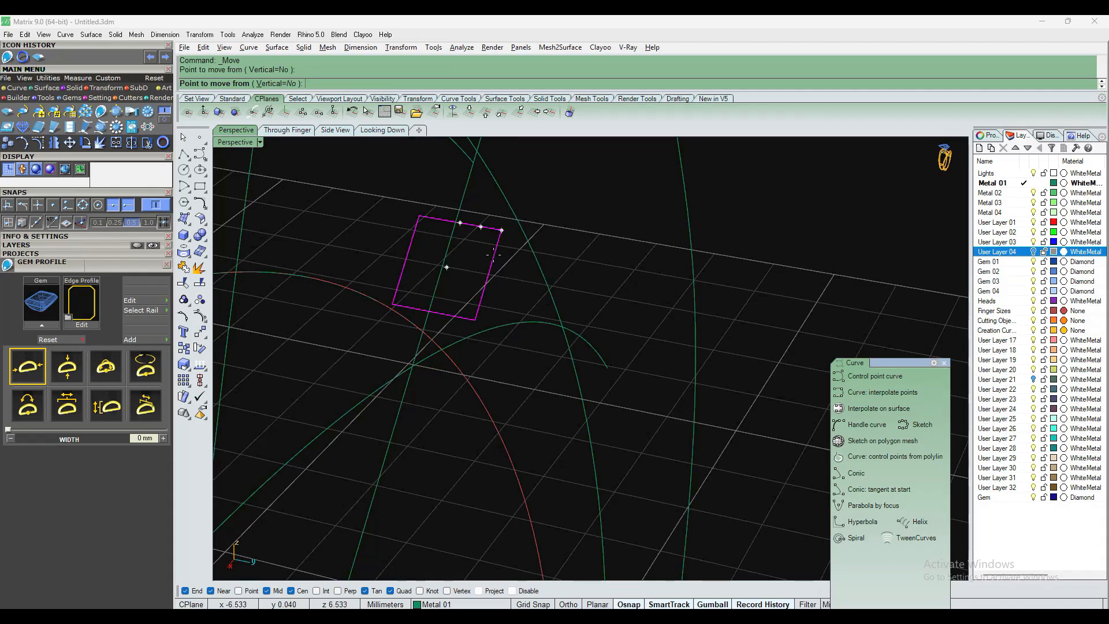
left_click(607, 368)
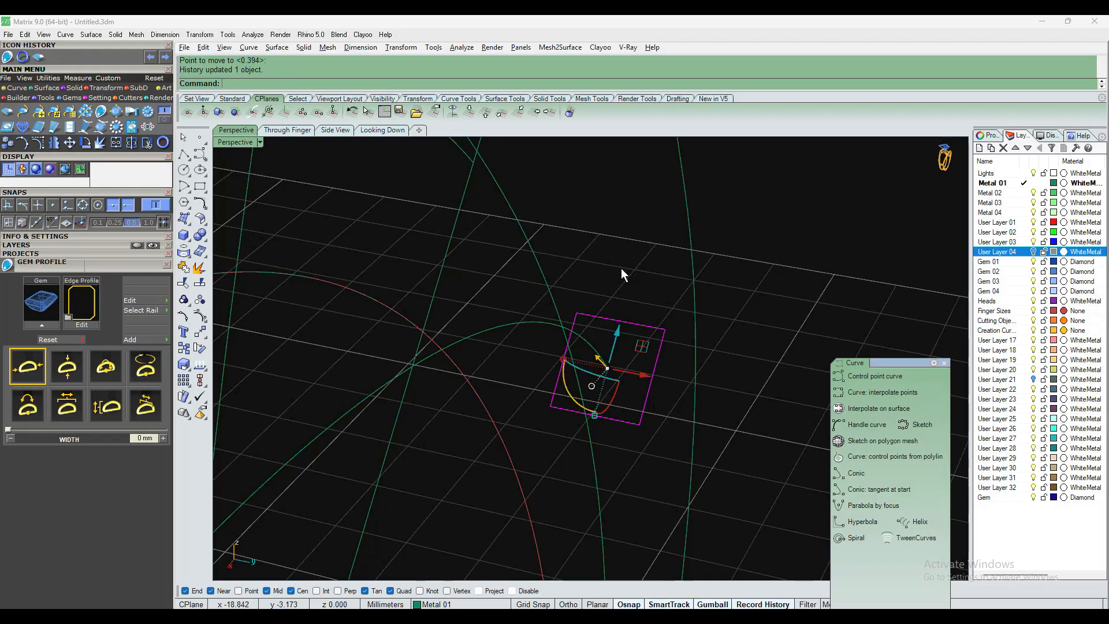
Sweep the rectangular profiles at both ends along the new bridge rail with a one-rail sweep, accepting the seam points
right_click_drag(625, 256, 654, 277)
left_click(650, 282)
right_click_drag(628, 238, 445, 271)
right_click_drag(395, 355, 569, 260)
left_click(635, 245)
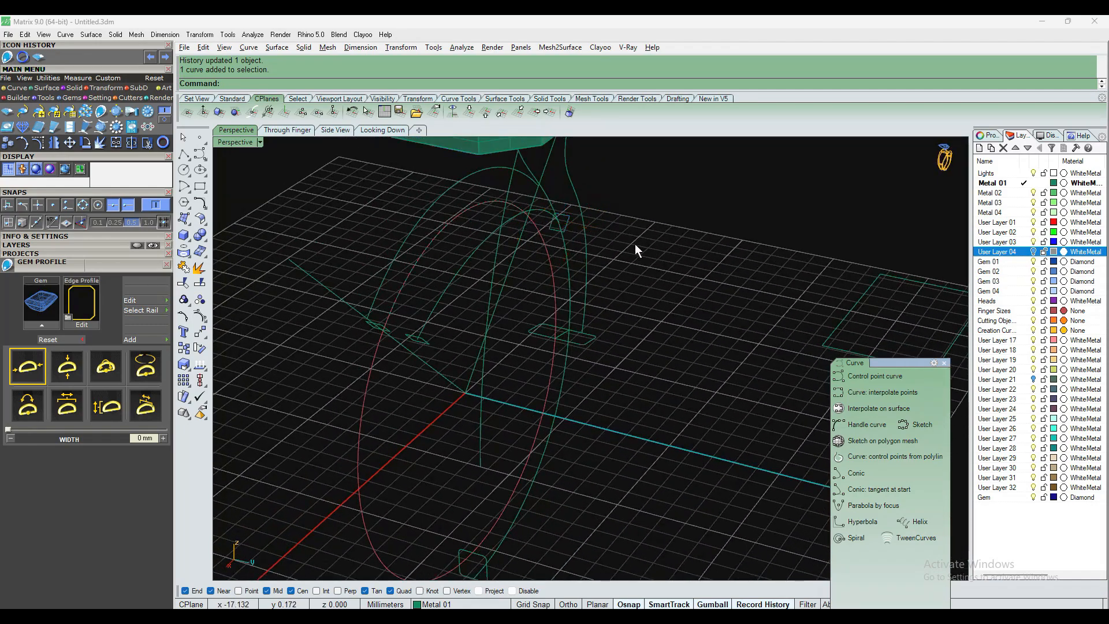
right_click_drag(485, 276, 488, 241)
key("Return")
left_click(488, 243)
left_click(594, 220)
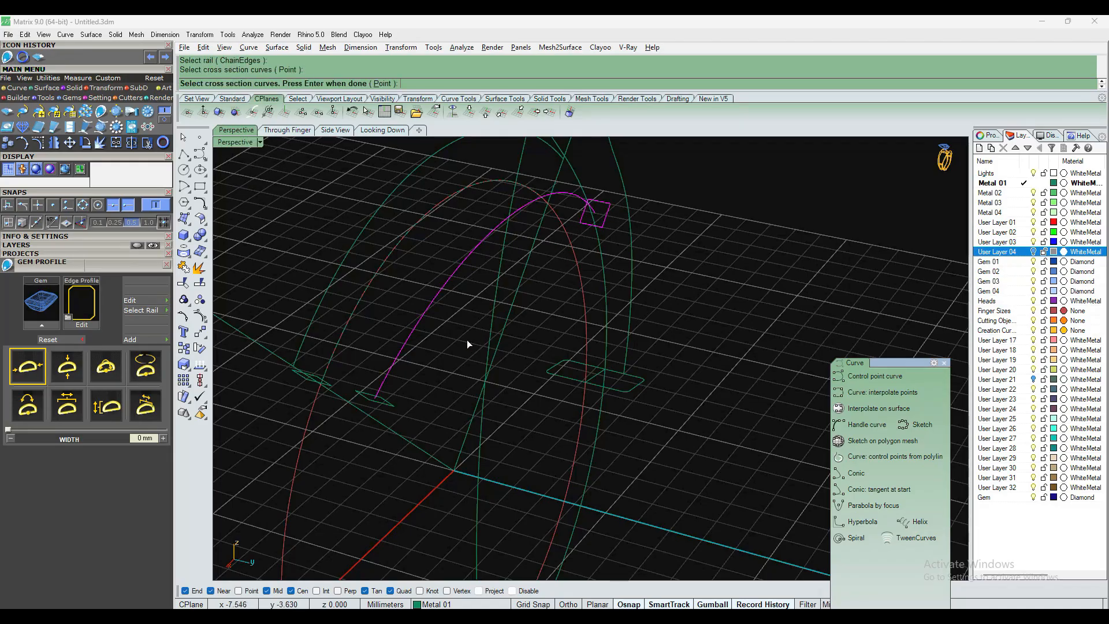
key("Return")
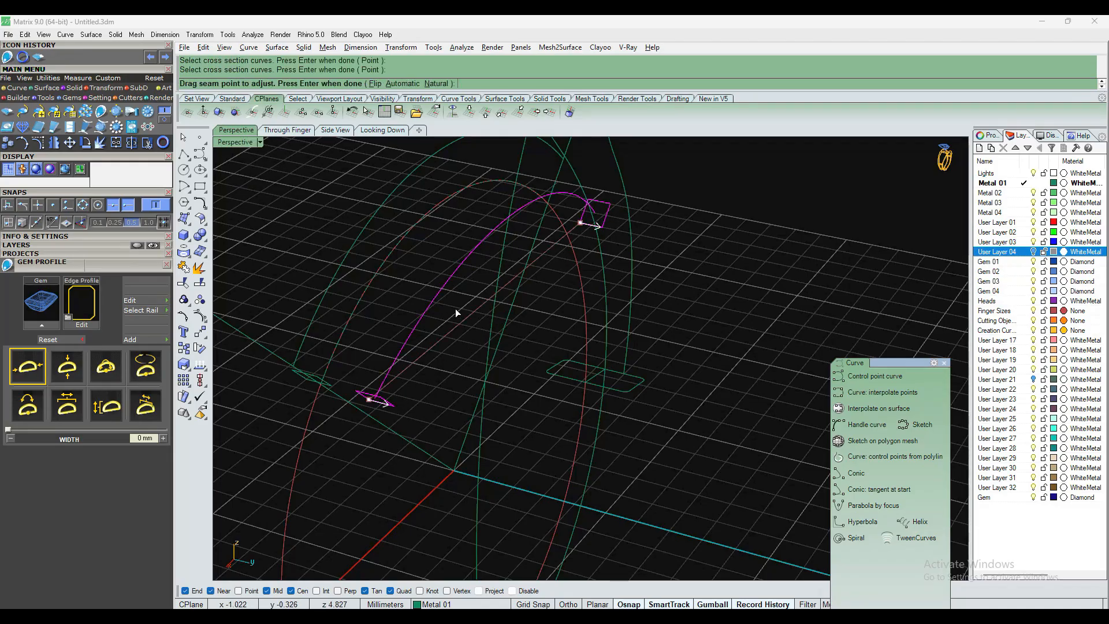
key("Return")
left_click(566, 338)
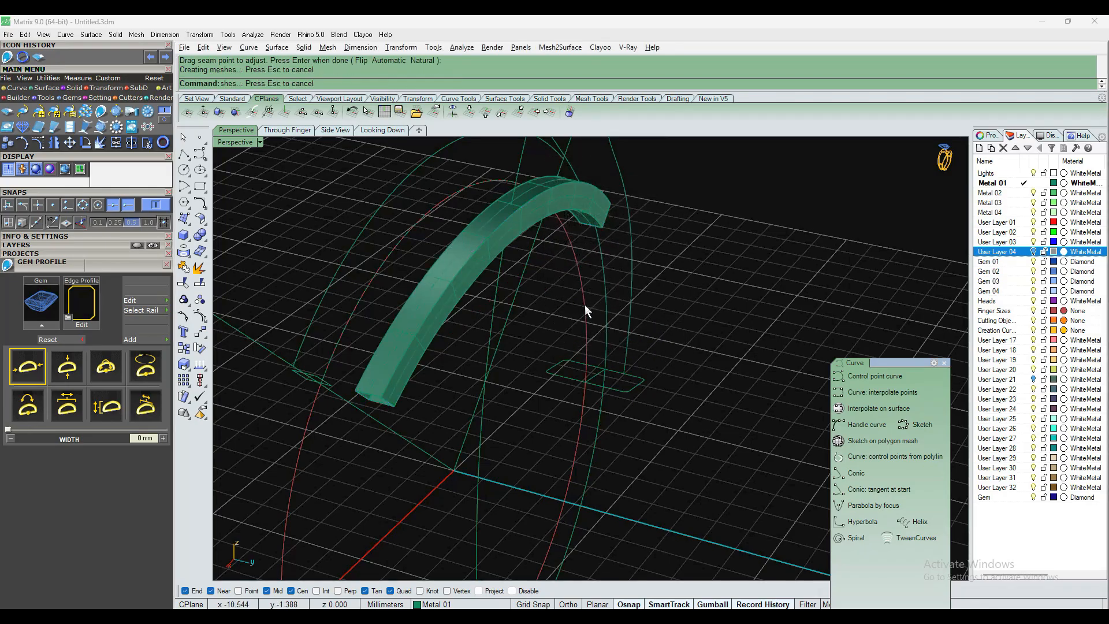
Show User Layer 04 again and bring the bridge's end at the split arm into view
left_click(1034, 253)
scroll(613, 267, "down", 5)
right_click_drag(612, 267, 590, 267)
scroll(590, 267, "up", 6)
In the Through Finger view, move the bridge's end profile outward along the diagonal guide until the bridge's inner edge meets the finger rail
left_click(621, 296)
left_click(651, 323)
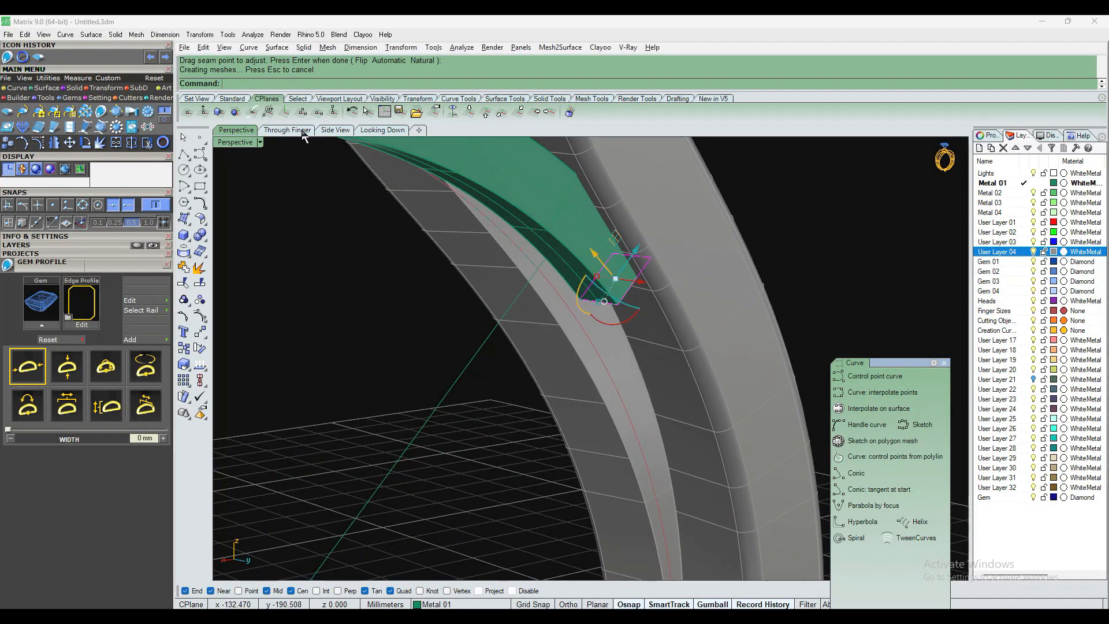
left_click(302, 133)
scroll(492, 340, "up", 6)
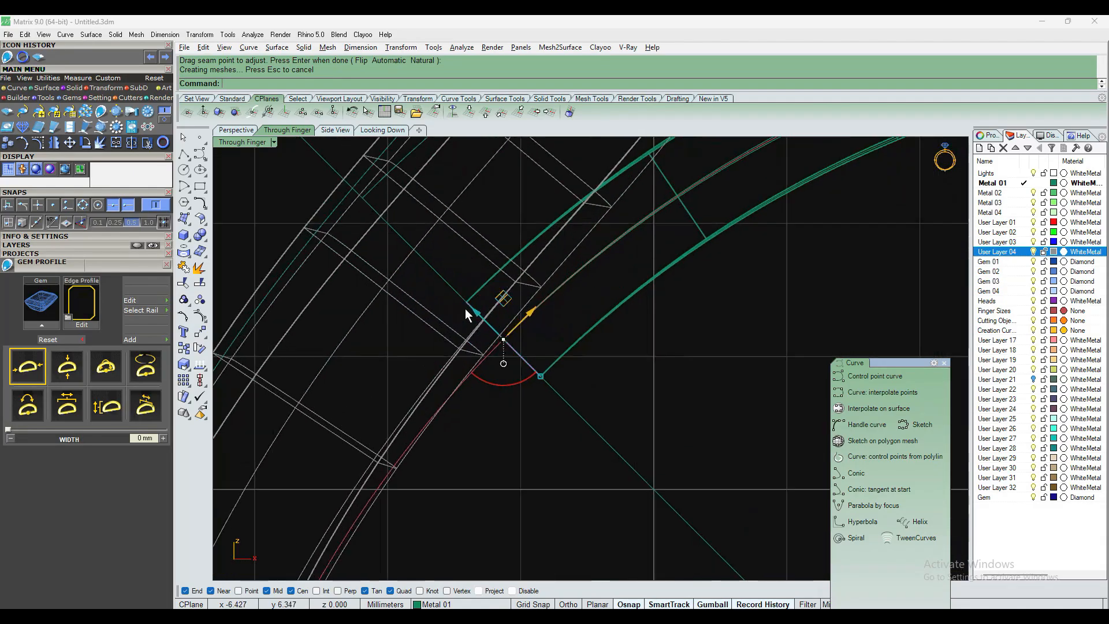
scroll(494, 384, "down", 3)
left_click_drag(475, 340, 448, 321)
scroll(484, 335, "up", 2)
scroll(487, 335, "up", 2)
left_click_drag(456, 325, 449, 317)
scroll(390, 365, "down", 5)
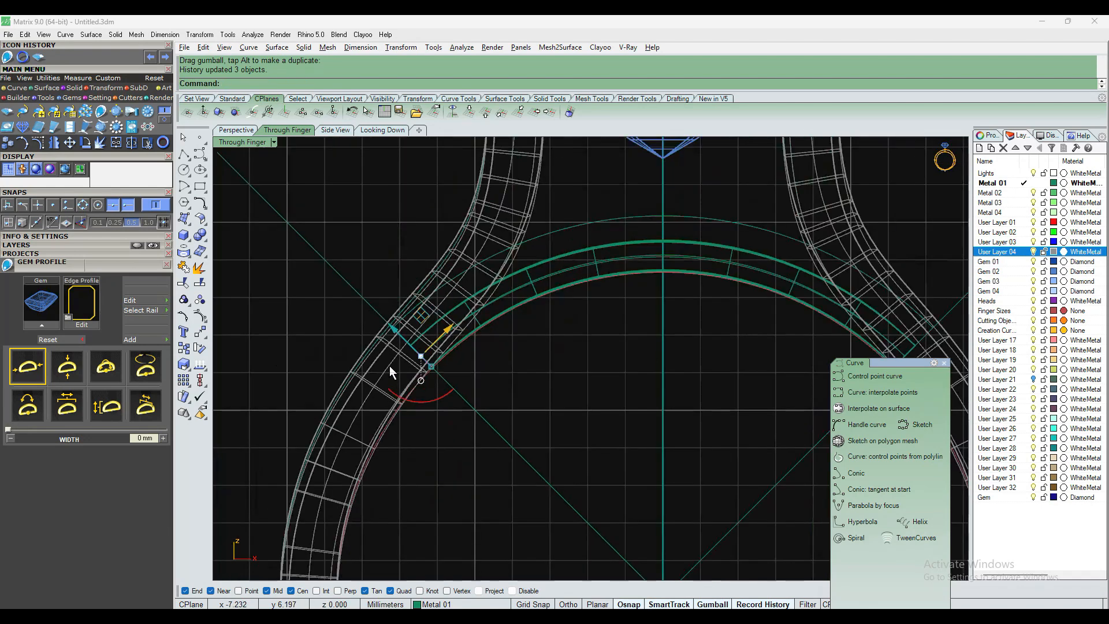
scroll(608, 381, "up", 15)
scroll(638, 387, "down", 7)
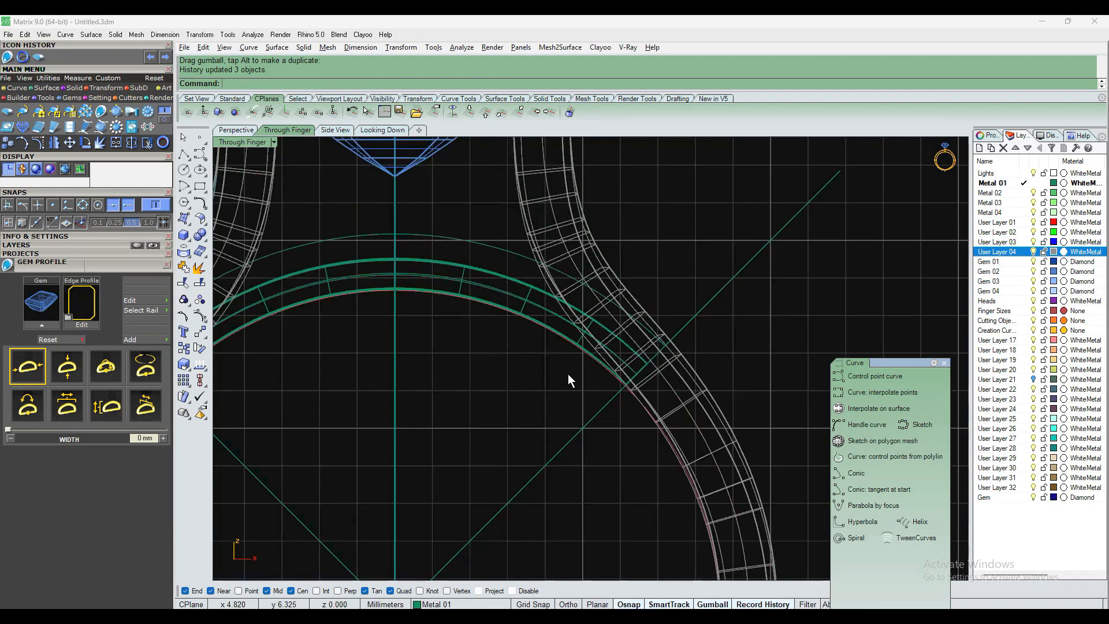
scroll(515, 243, "down", 6)
Refine the position of the bridge's end profile against the split arm in the perspective view
left_click(247, 130)
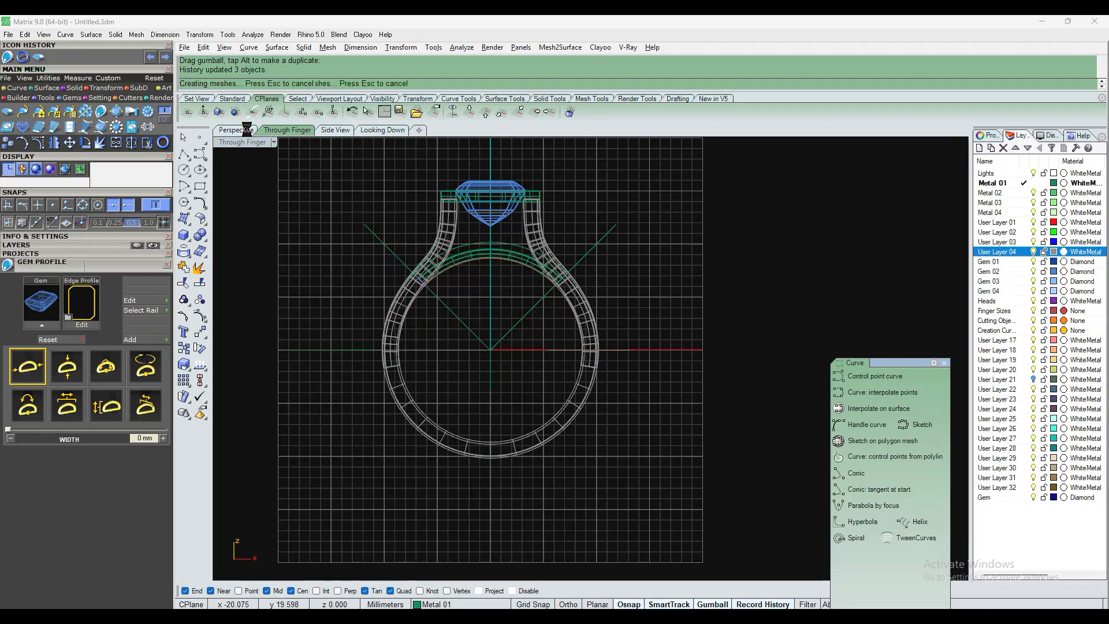
right_click_drag(515, 294, 734, 302)
scroll(521, 309, "down", 8)
scroll(613, 296, "down", 4)
scroll(681, 297, "up", 8)
right_click_drag(653, 349, 672, 404)
left_click_drag(643, 360, 603, 382)
right_click_drag(522, 381, 628, 330)
scroll(651, 342, "up", 2)
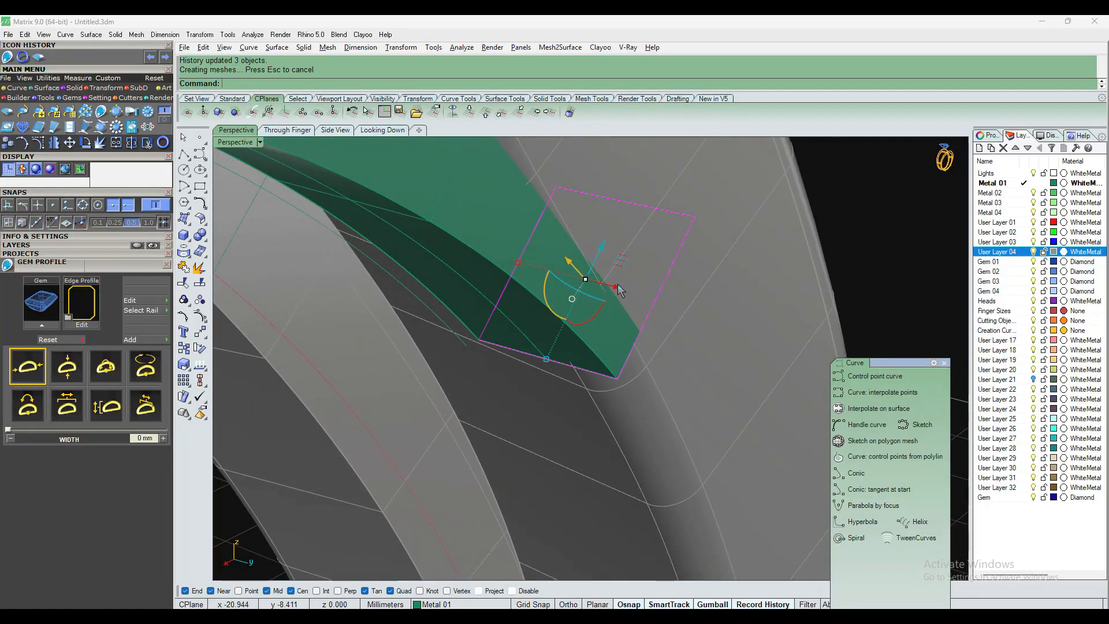
scroll(639, 361, "down", 3)
left_click(746, 254)
scroll(739, 254, "down", 5)
Cap the open ends of the swept bridge and check its object type in the properties
left_click(605, 245)
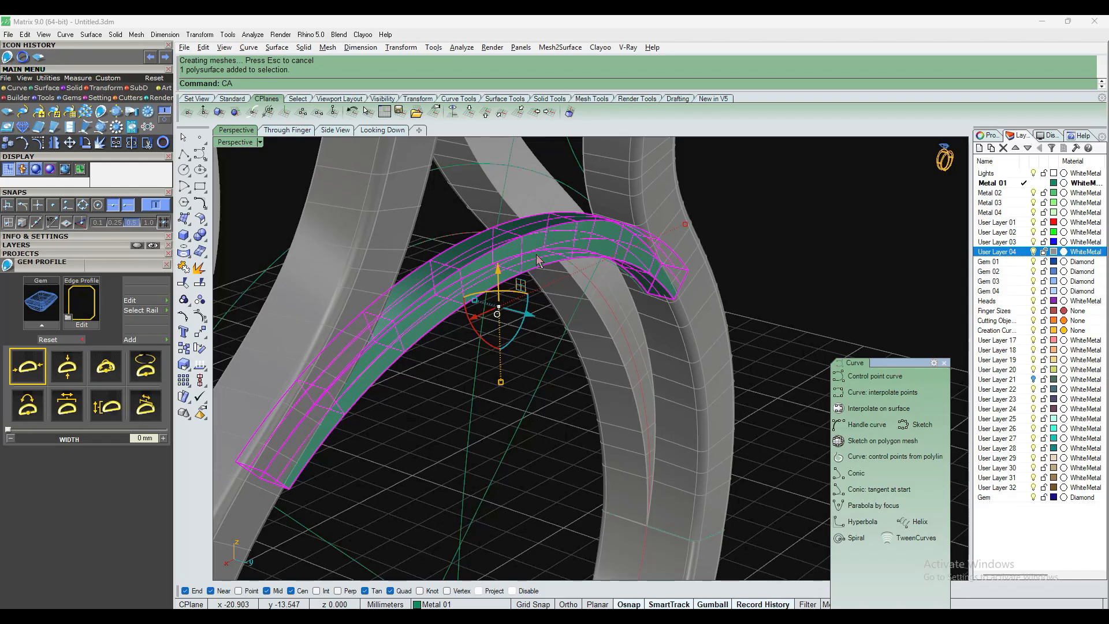
type("p")
key("Return")
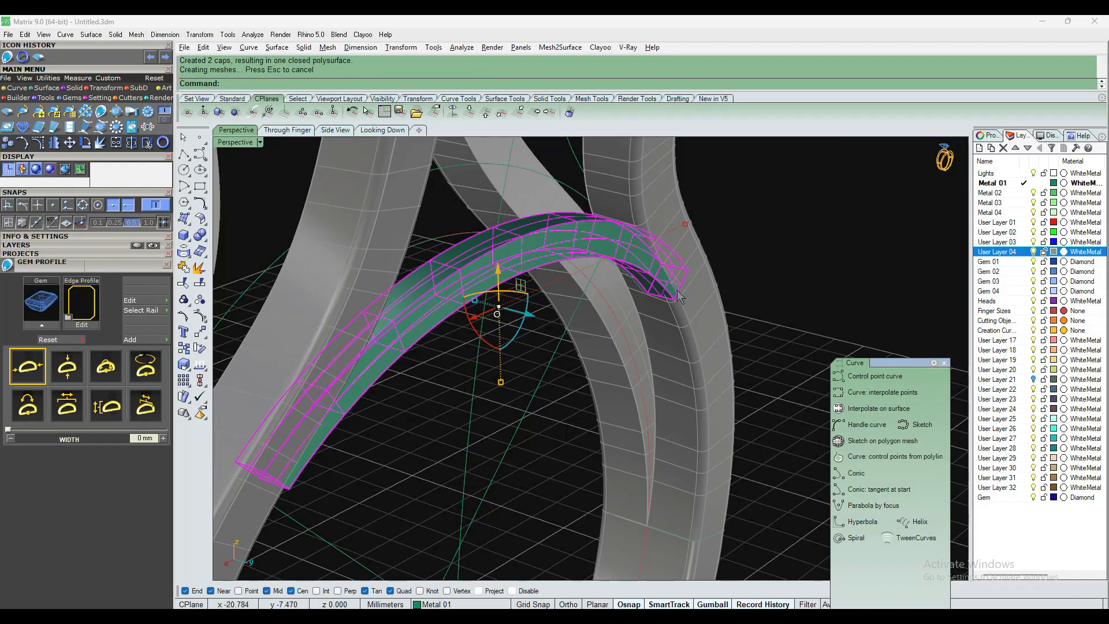
left_click(983, 136)
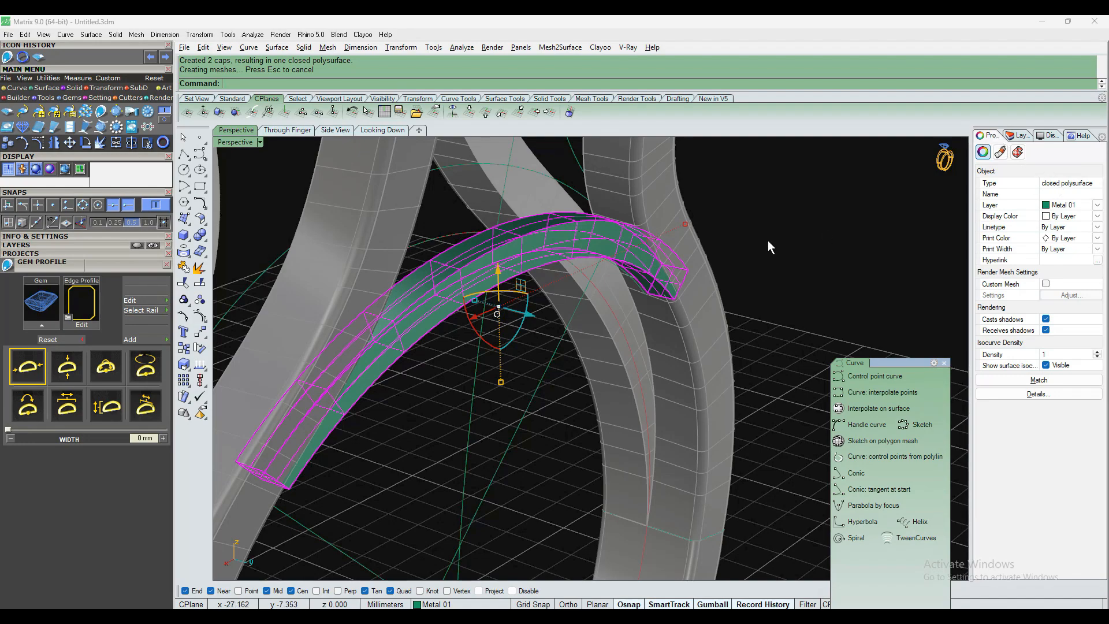
scroll(768, 245, "down", 5)
left_click(774, 286)
Fillet the capped bridge's long edge with a variable radius fillet of 0.2 mm
right_click_drag(774, 287, 750, 280)
scroll(700, 272, "up", 6)
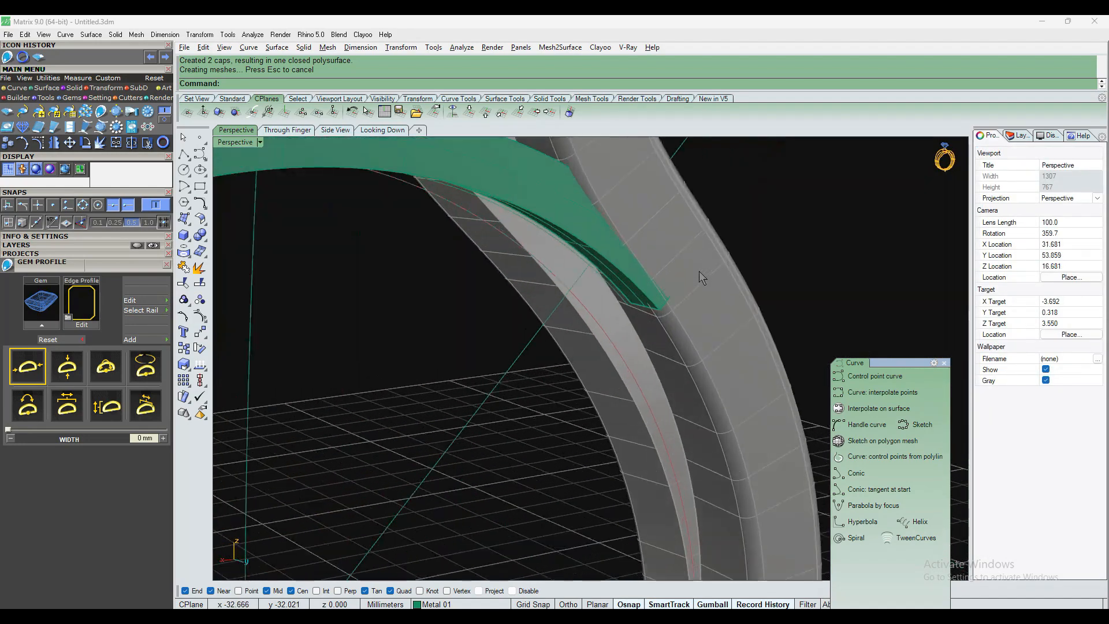
scroll(698, 278, "up", 5)
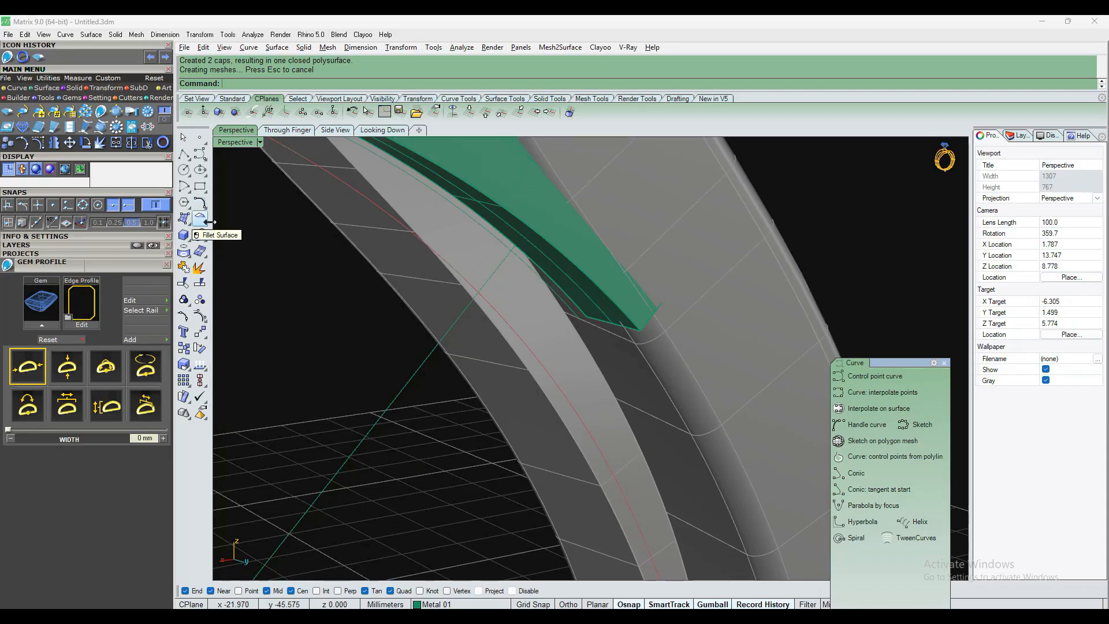
left_click(205, 240)
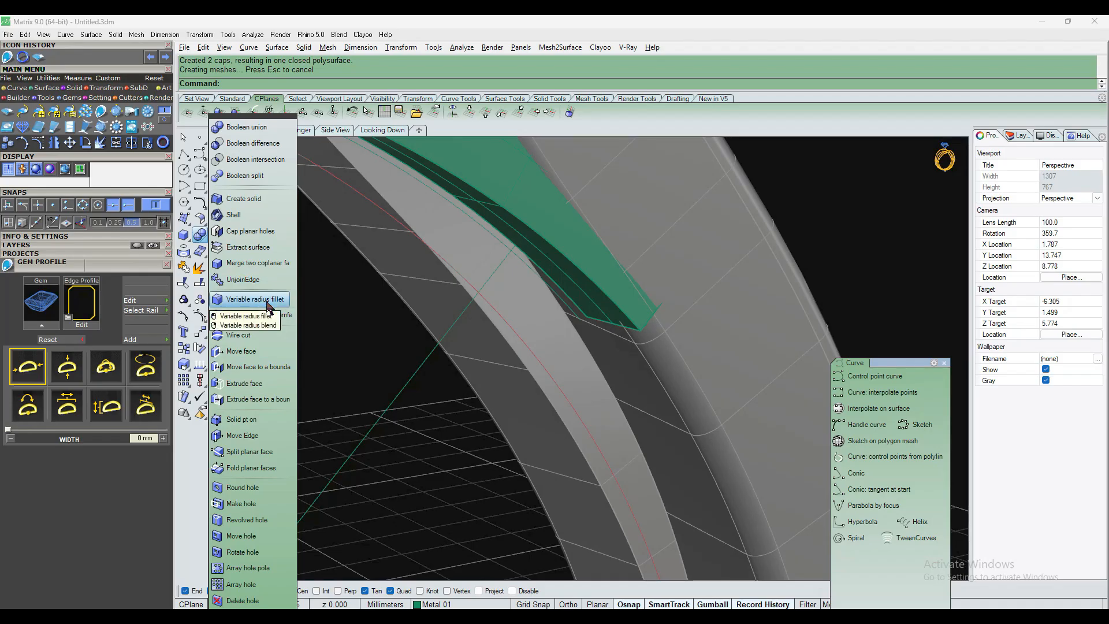
left_click(263, 300)
left_click(350, 83)
type("0")
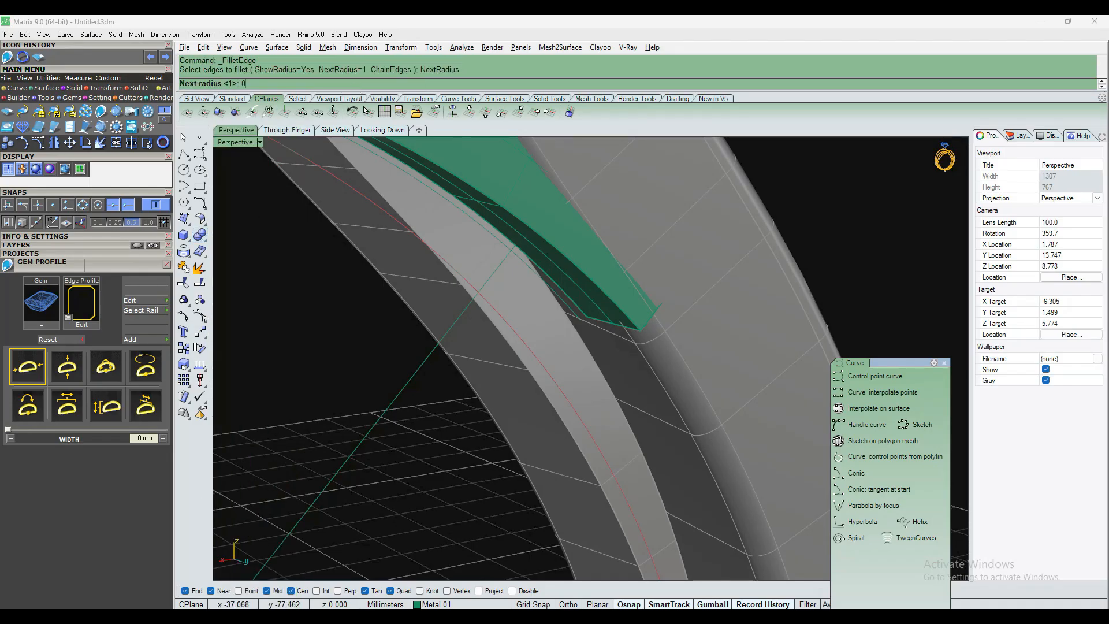
type(".2")
key("Return")
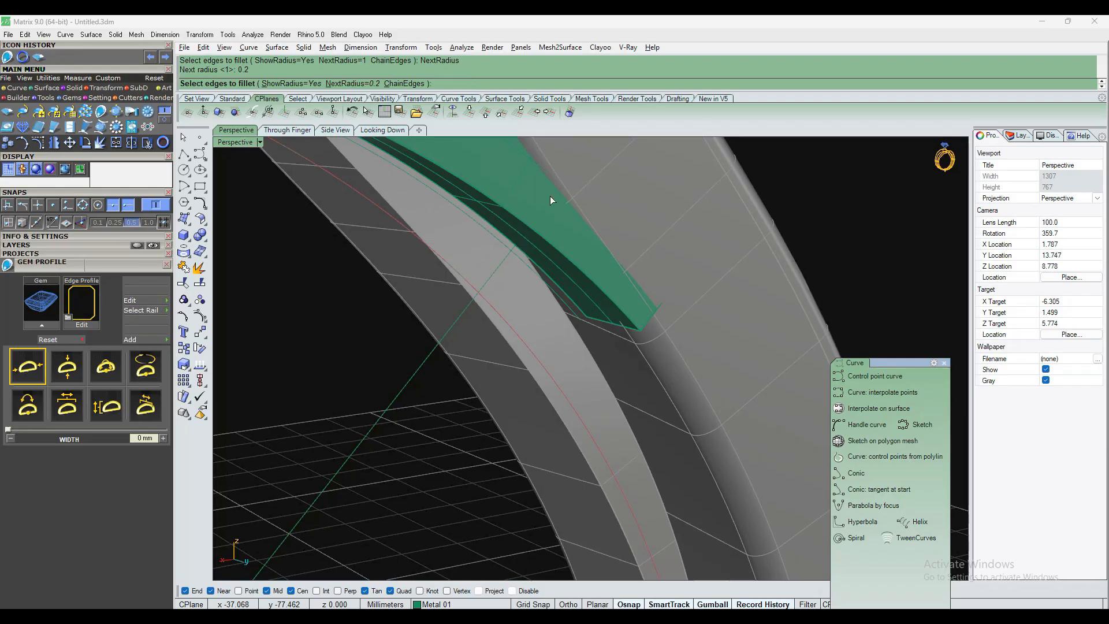
left_click(634, 334)
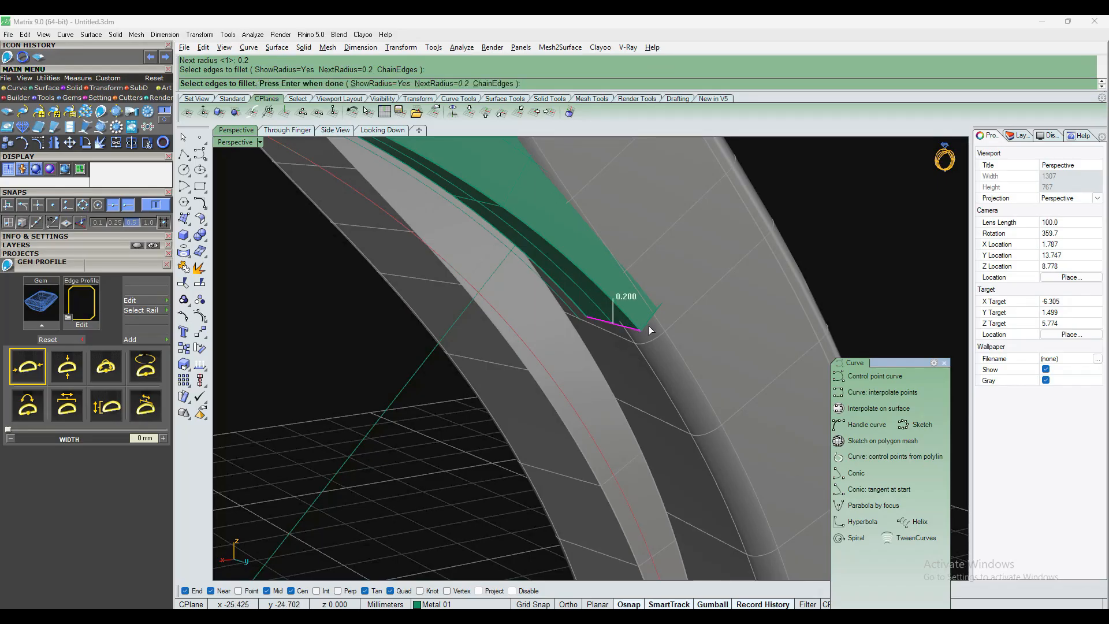
key("Escape")
right_click(626, 315)
left_click(625, 313)
right_click_drag(647, 313, 528, 261)
right_click(791, 310)
right_click(791, 310)
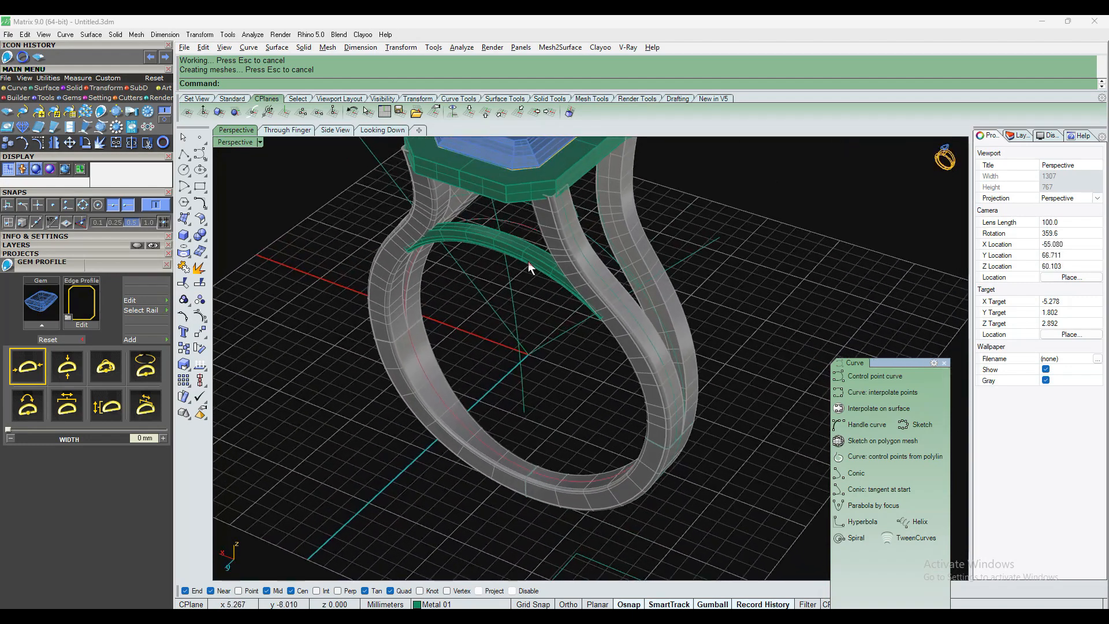
In the Looking Down view, mirror a copy of the bridge across the ring's horizontal centreline, starting the mirror plane at the origin (0)
left_click(528, 261)
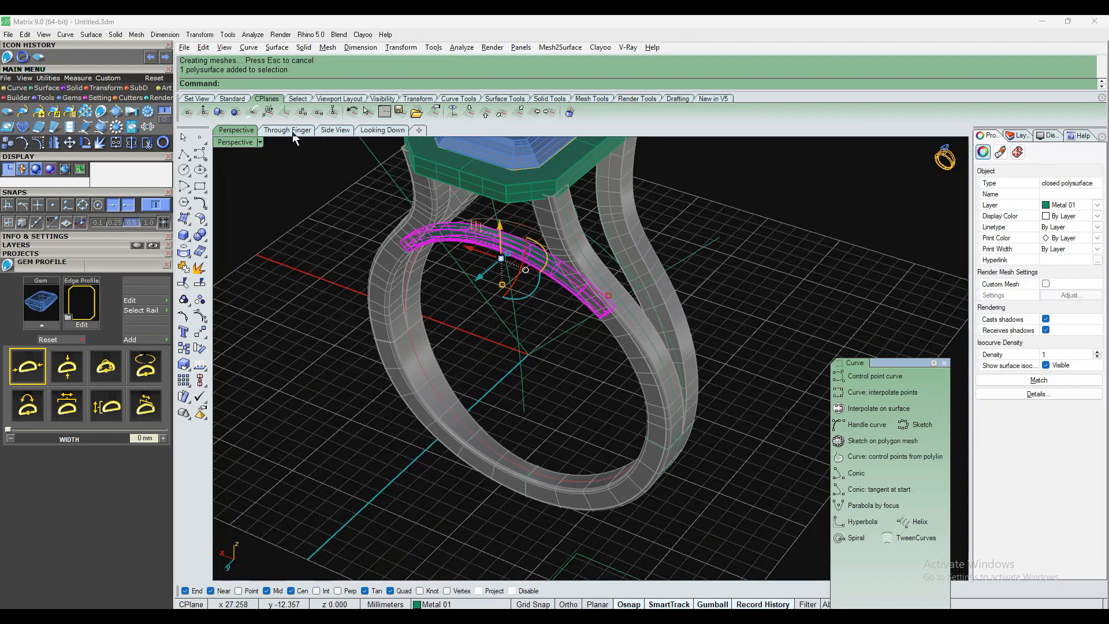
left_click(363, 131)
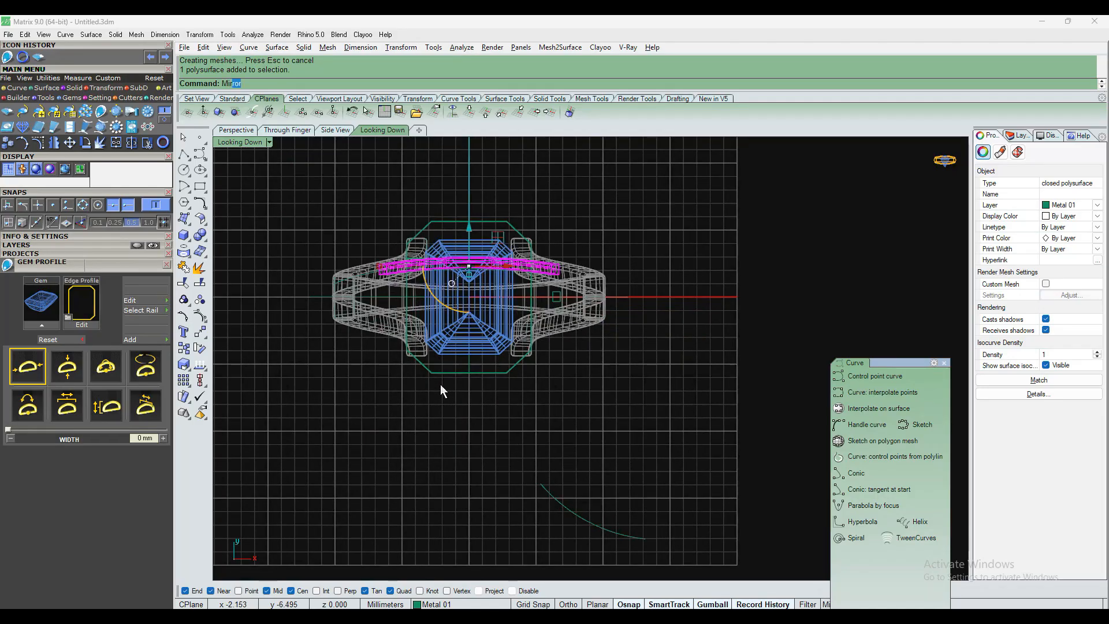
key("Return")
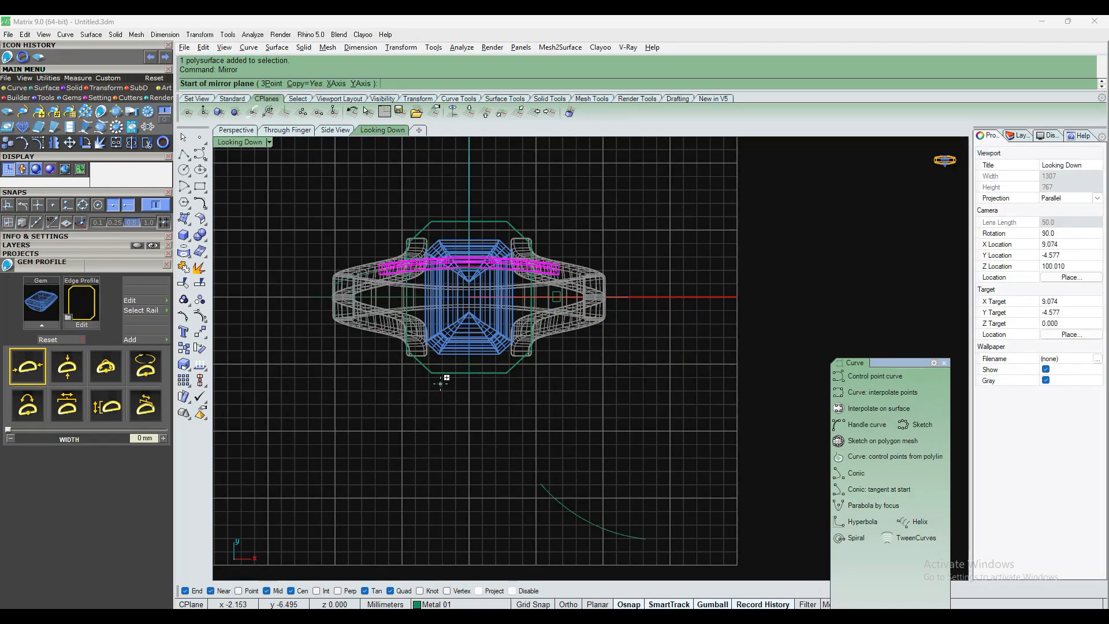
type("0")
key("Return")
key("shift")
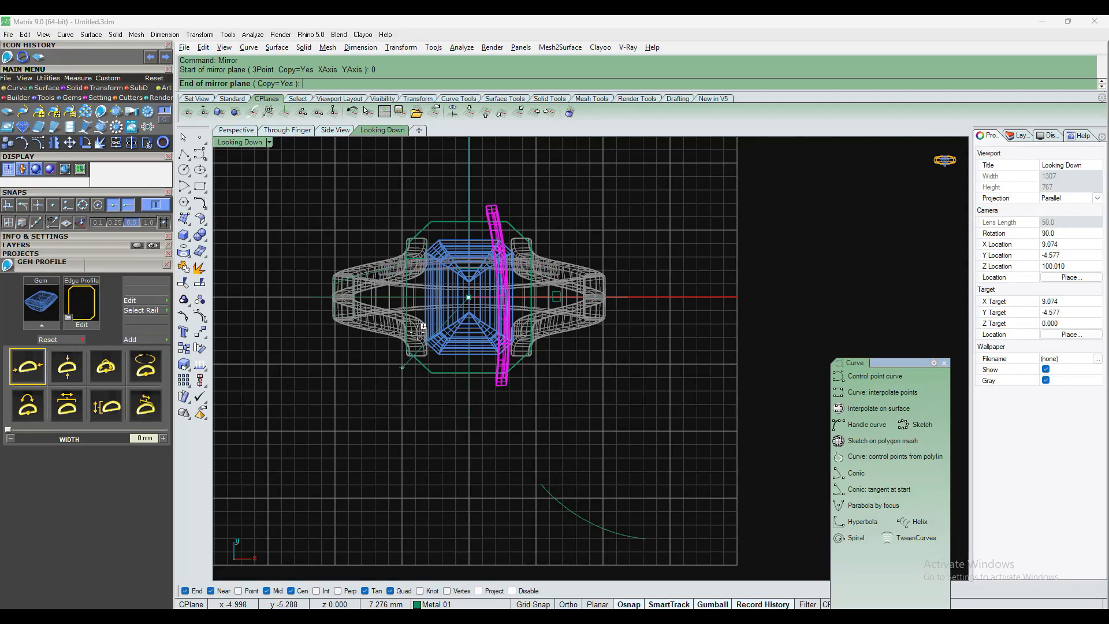
scroll(427, 306, "up", 4)
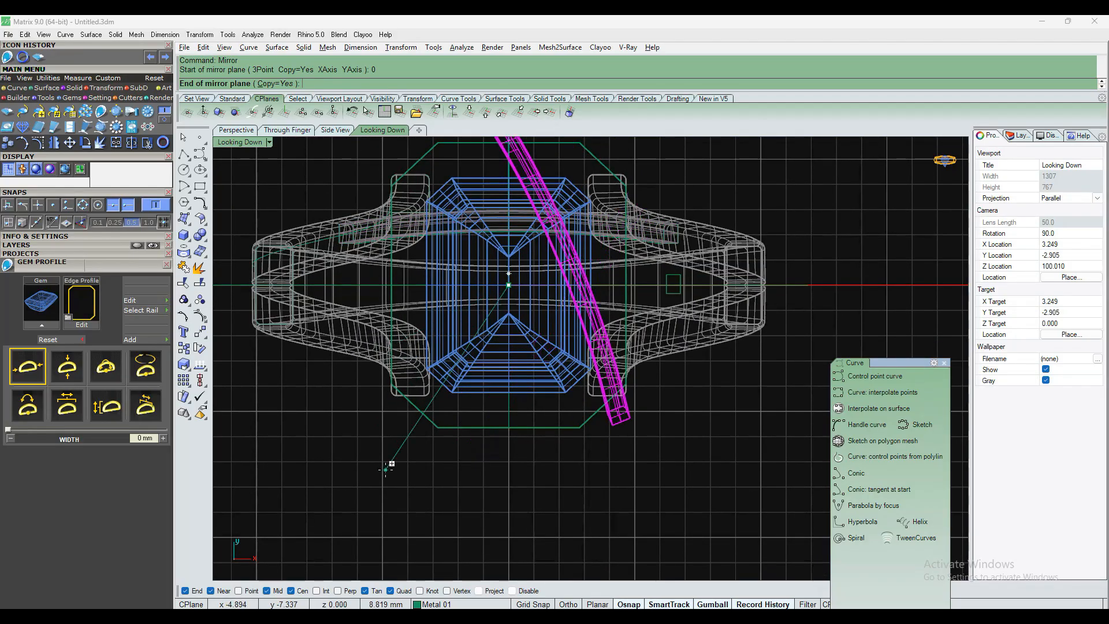
left_click(281, 442, "shift")
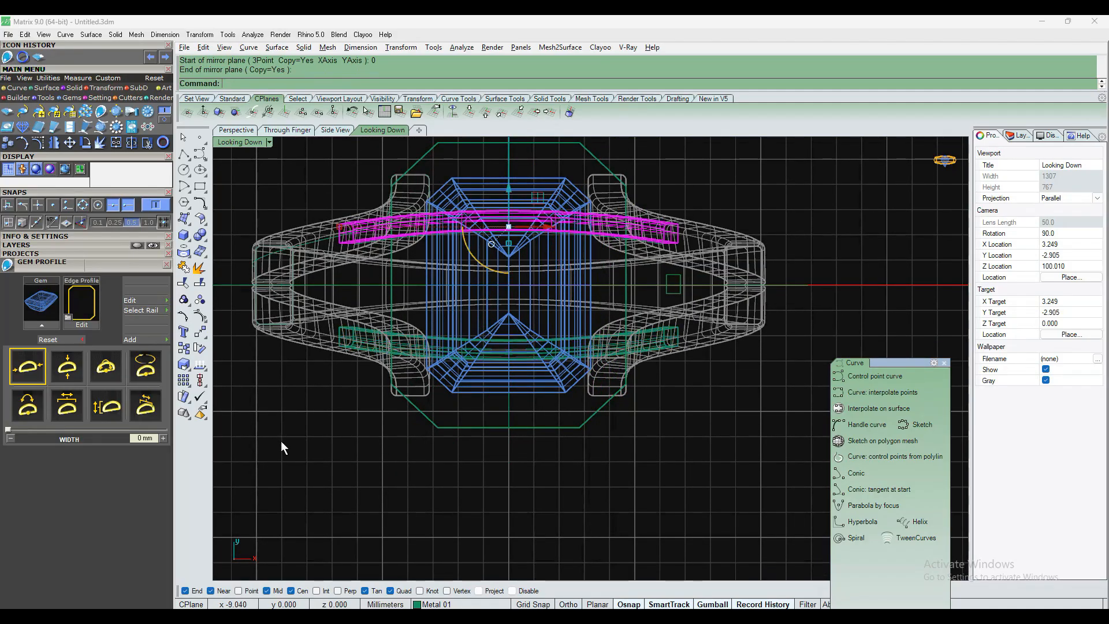
Set the Perspective view to the Simple Shade display mode and inspect the ring with both bridges from several sides
left_click(240, 130)
right_click_drag(602, 384, 563, 301)
left_click(258, 143)
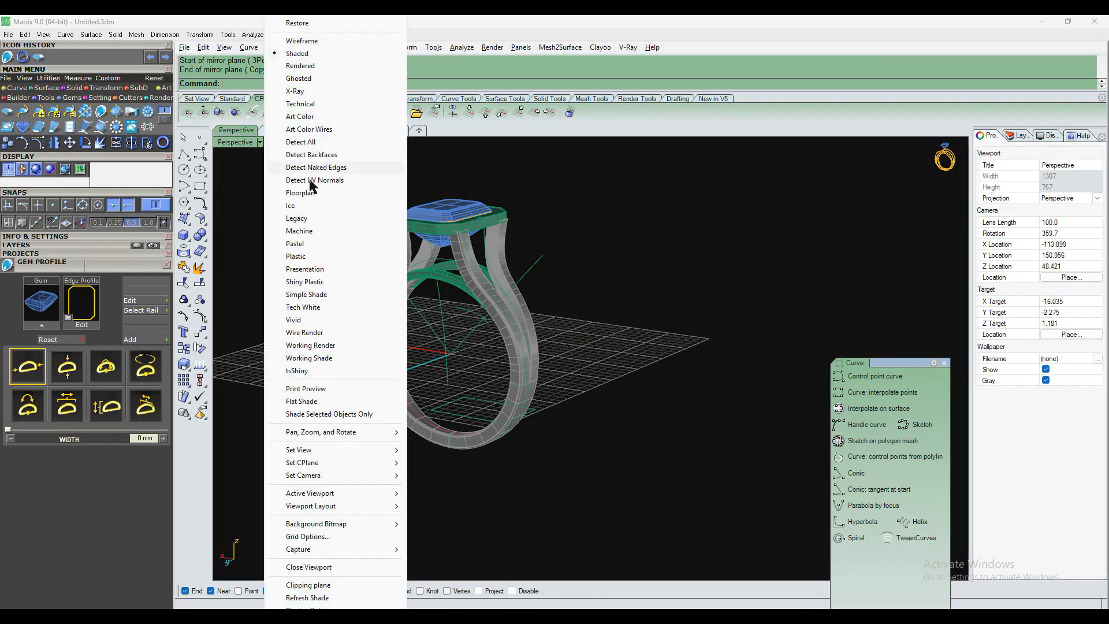
left_click(328, 293)
mouse_move(439, 315)
right_mouse_down()
mouse_move(472, 338)
mouse_move(654, 319)
mouse_move(693, 329)
mouse_move(638, 349)
mouse_move(548, 323)
mouse_move(438, 313)
mouse_move(482, 366)
mouse_move(549, 347)
mouse_move(572, 323)
mouse_move(552, 341)
mouse_move(550, 310)
mouse_move(398, 316)
right_mouse_up()
scroll(550, 323, "up", 6)
scroll(540, 445, "down", 6)
scroll(507, 365, "up", 8)
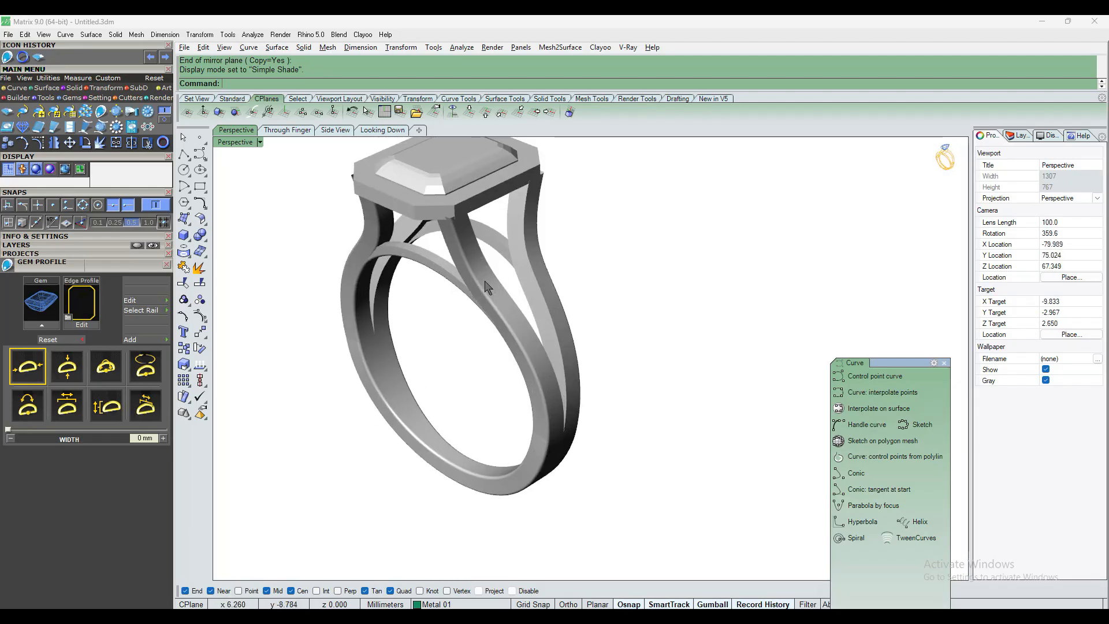
right_click_drag(504, 347, 592, 301)
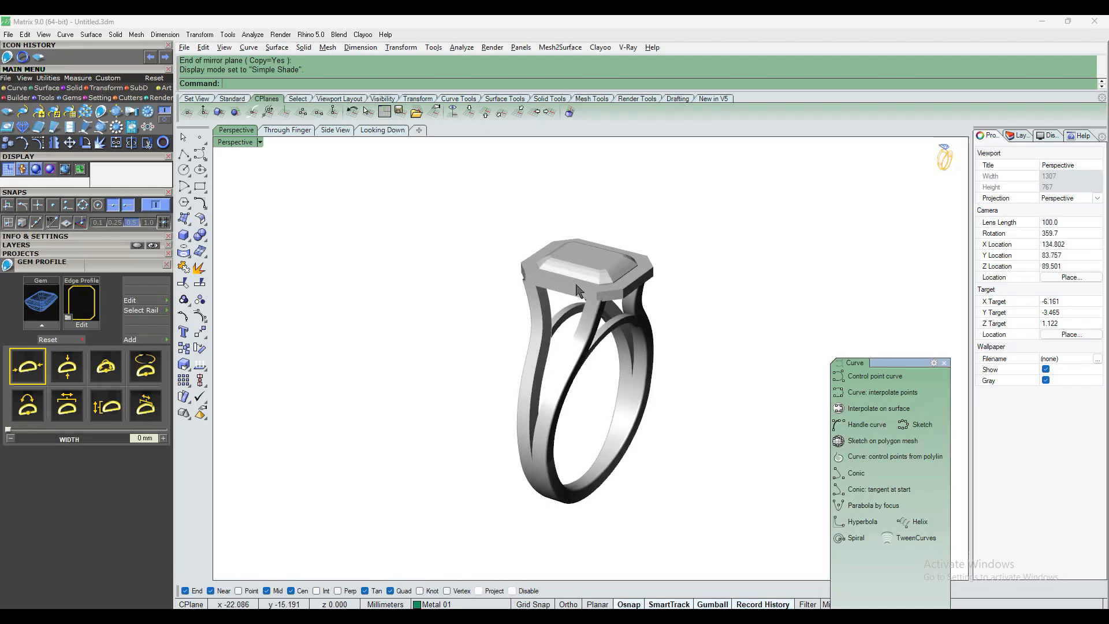
right_click_drag(528, 363, 662, 372)
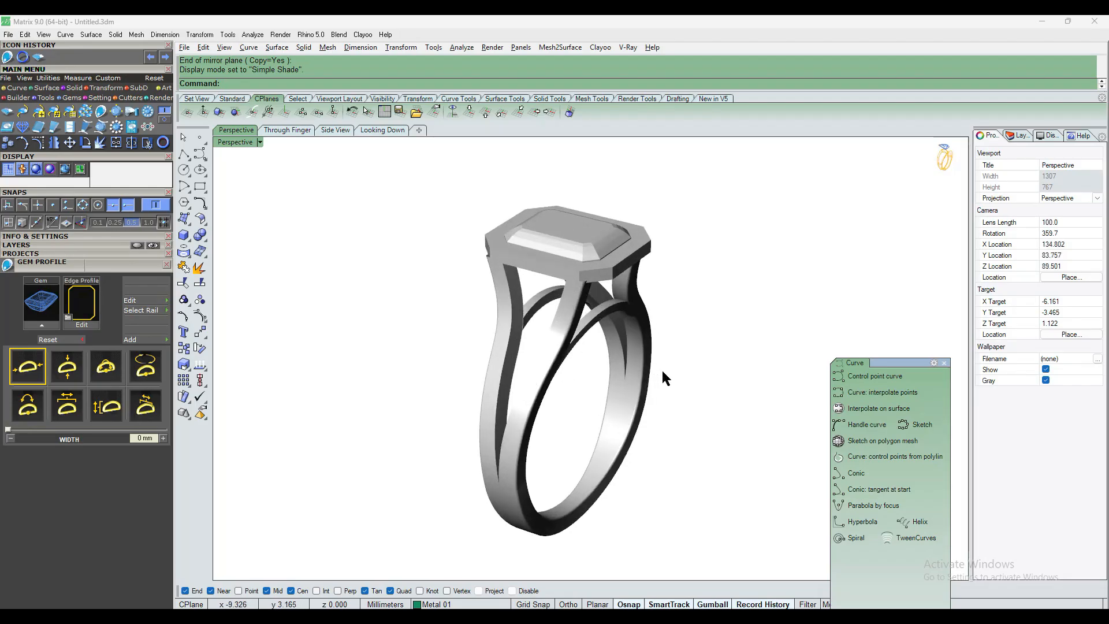